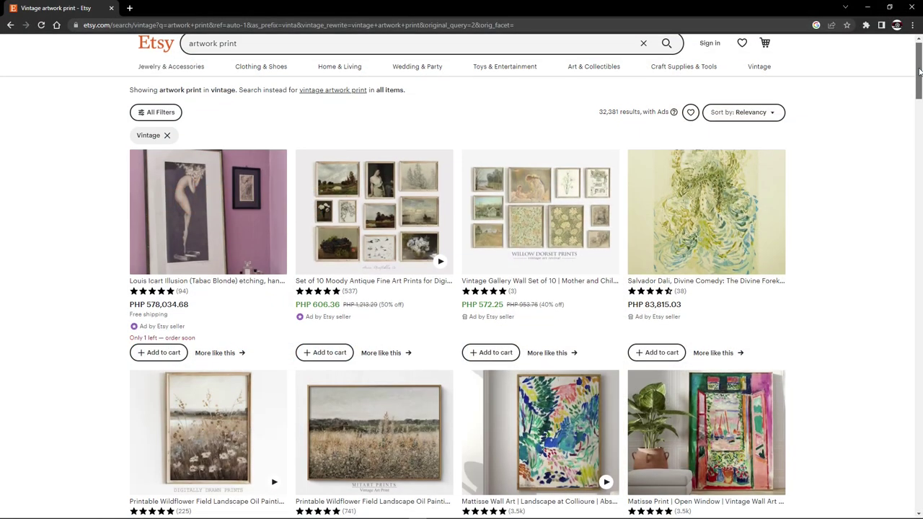
Scroll through the Etsy vintage artwork print search results
left_click_drag(918, 70, 918, 81)
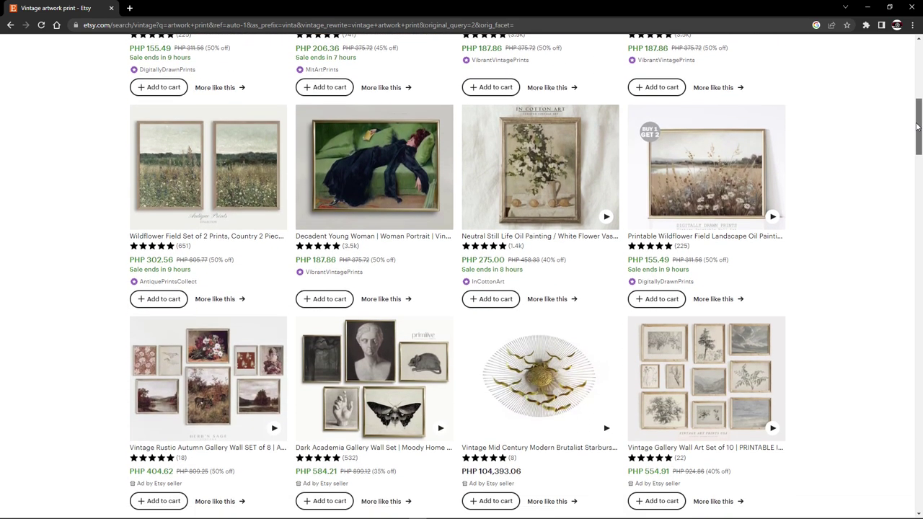
left_click_drag(916, 127, 917, 137)
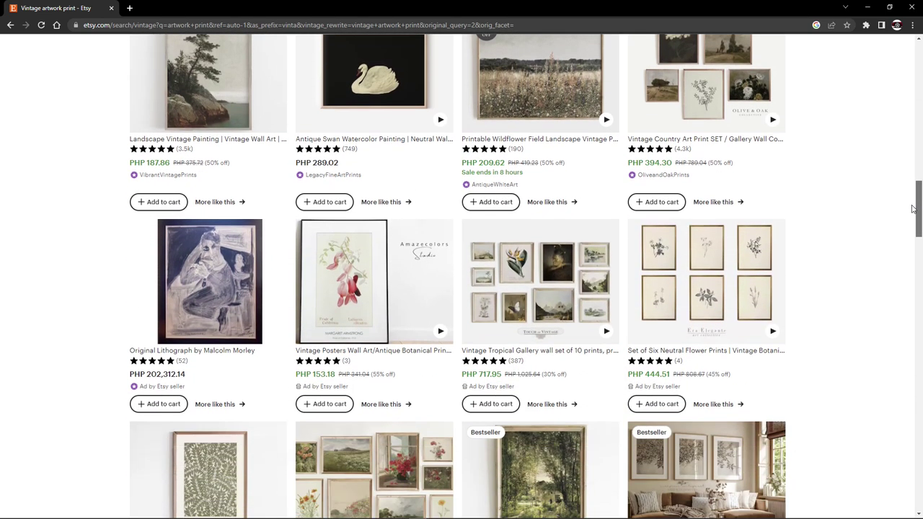
left_click_drag(912, 209, 908, 251)
left_click_drag(911, 258, 910, 265)
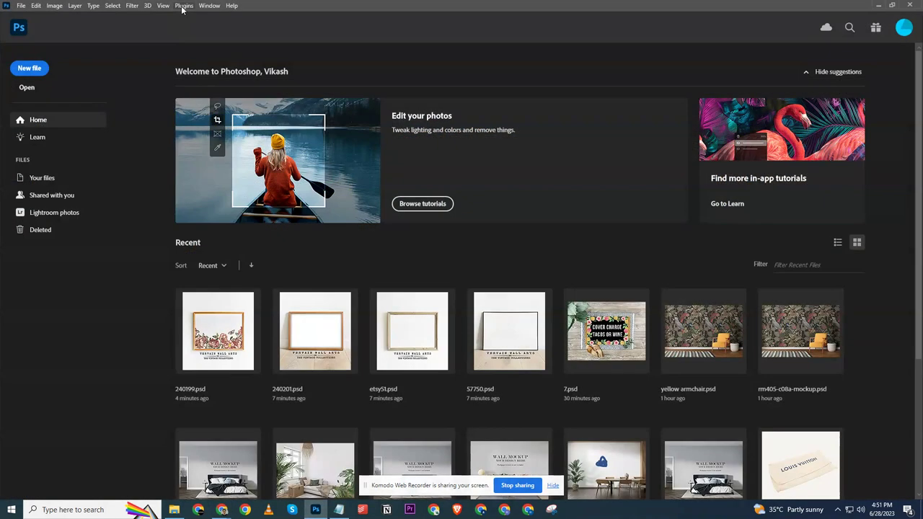
Launch the Bulk Mockup plugin panel from Plugins > Bulk Mockup
left_click(183, 6)
mouse_move(209, 47)
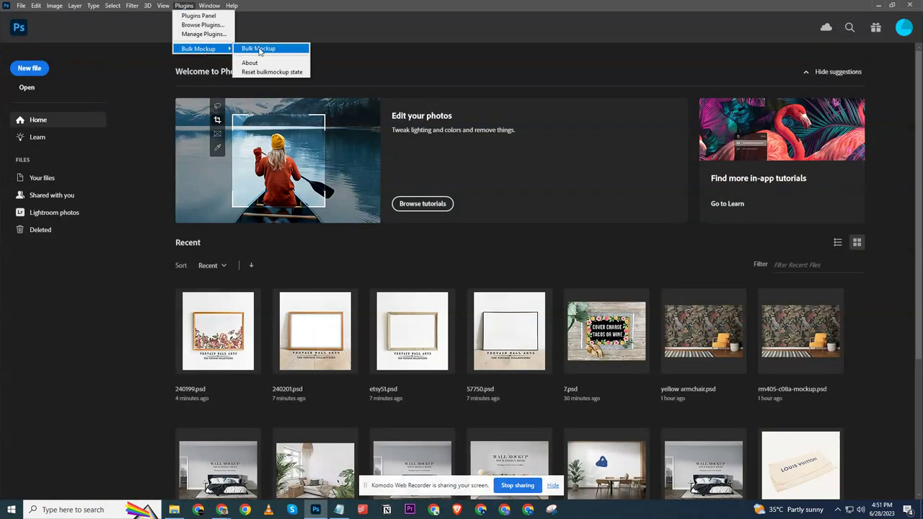
left_click(258, 48)
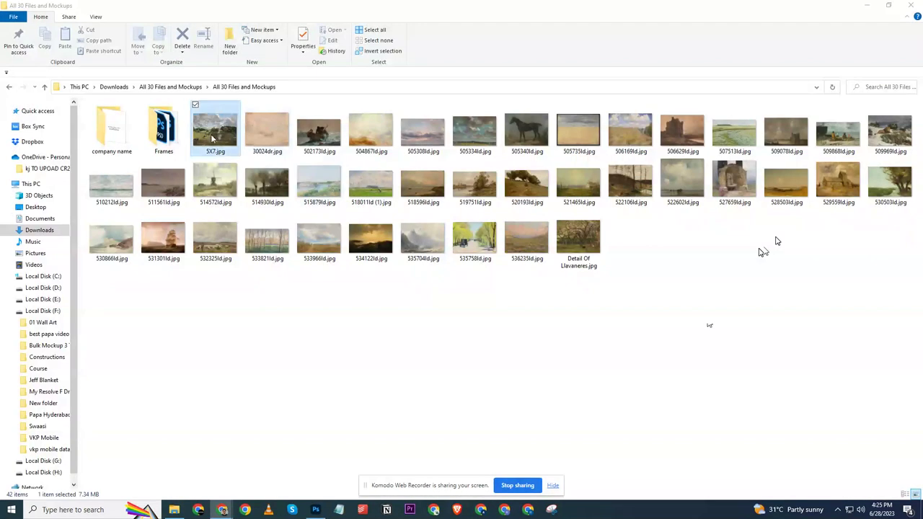
Select the 40 artwork JPGs and create a new folder named 'Artwork' beside them
key("shift+End")
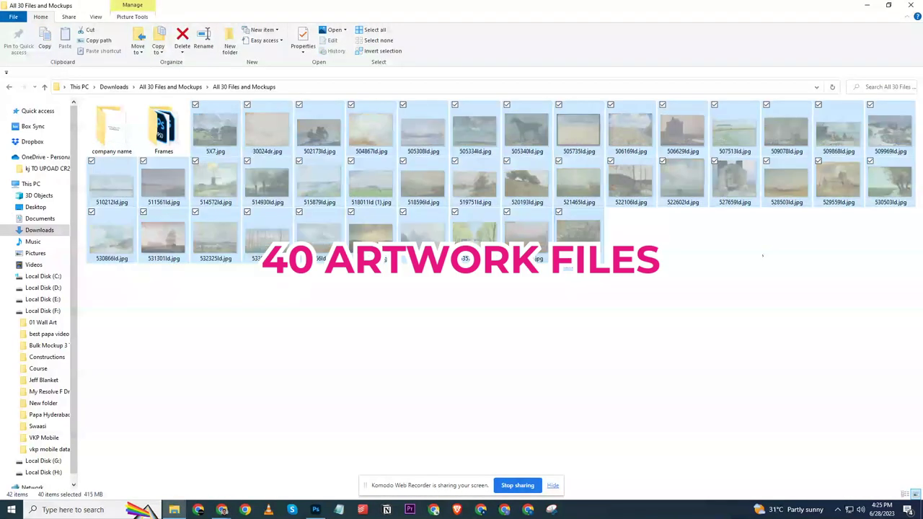
left_click(540, 352)
right_click(540, 352)
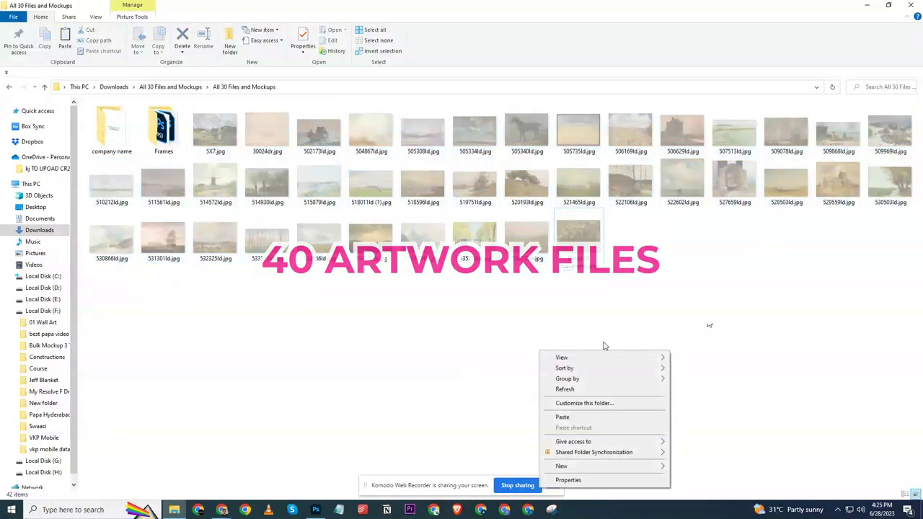
mouse_move(595, 468)
left_click(694, 367)
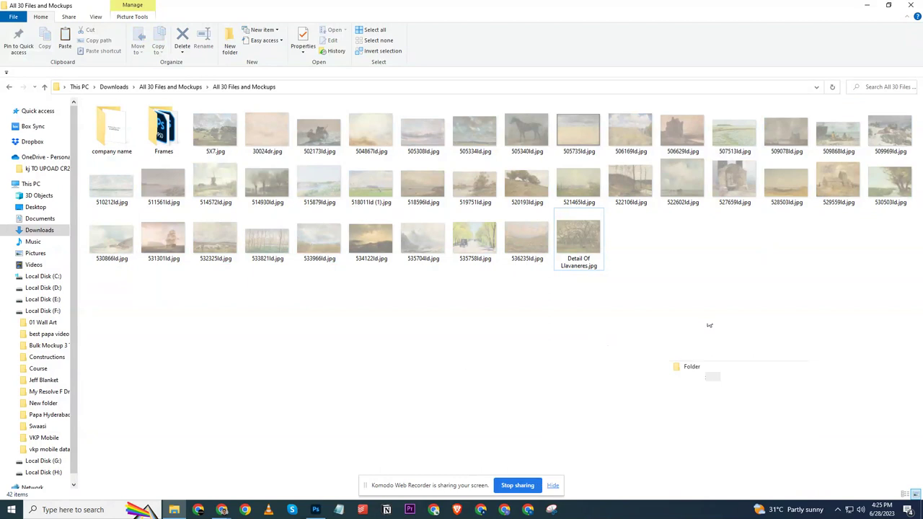
type("A")
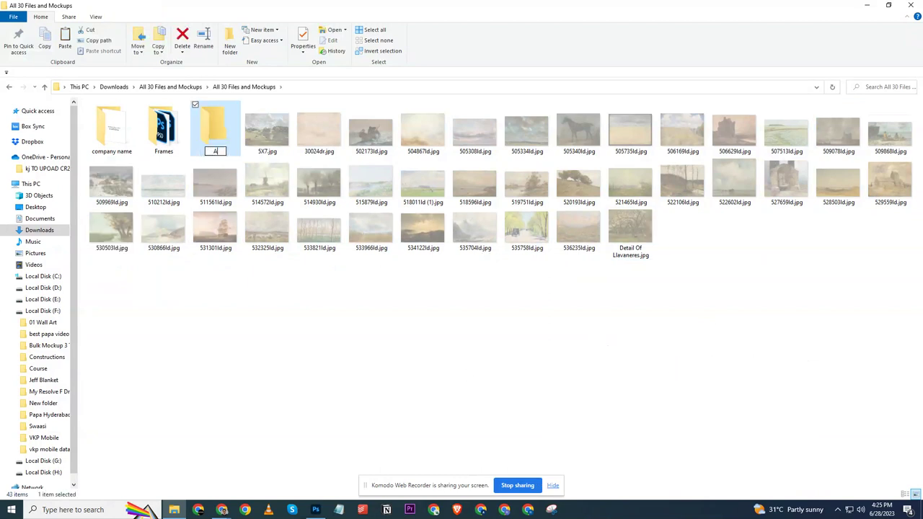
type("rtwork")
key("Return")
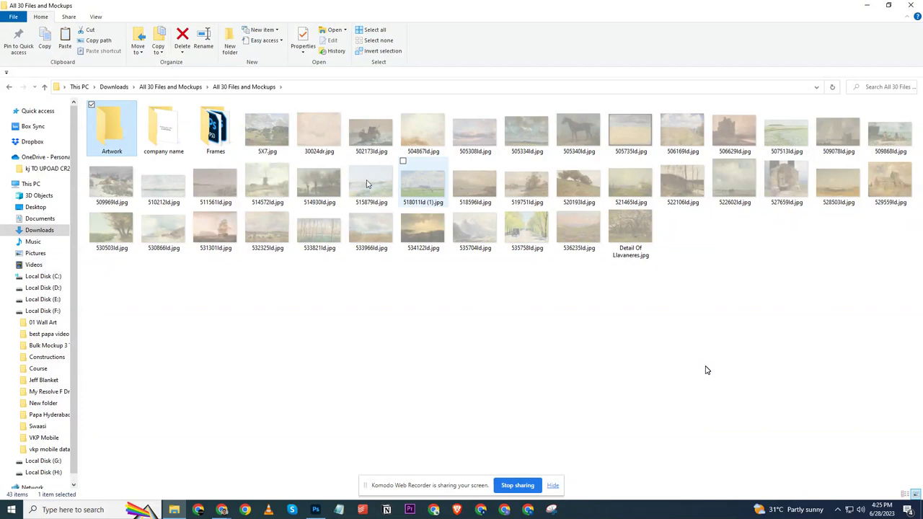
Paste the 40 images into Artwork and check the company name folder's watermark image
double_click(112, 129)
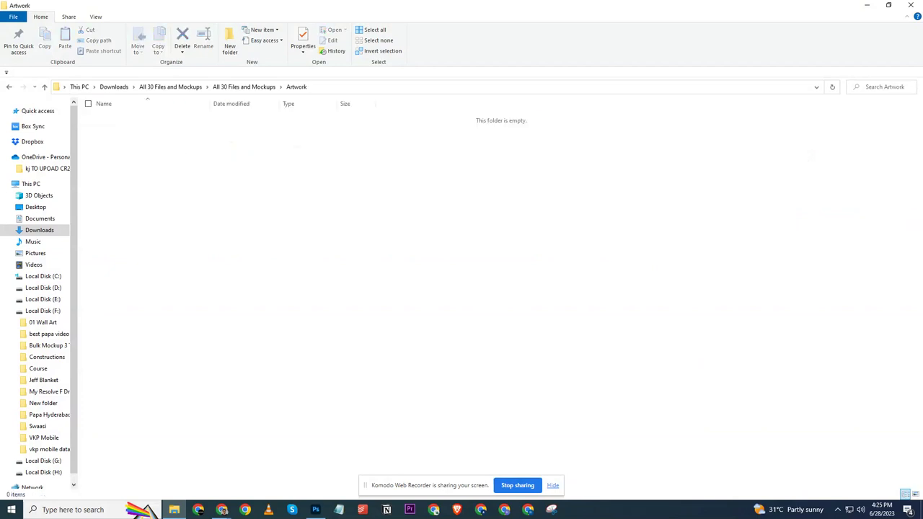
key("ctrl+v")
left_click(511, 238)
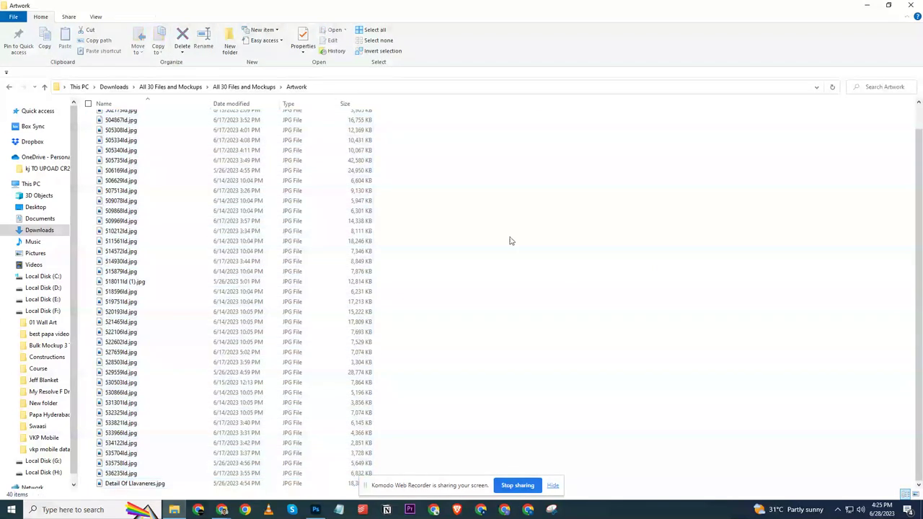
left_click(263, 88)
double_click(165, 127)
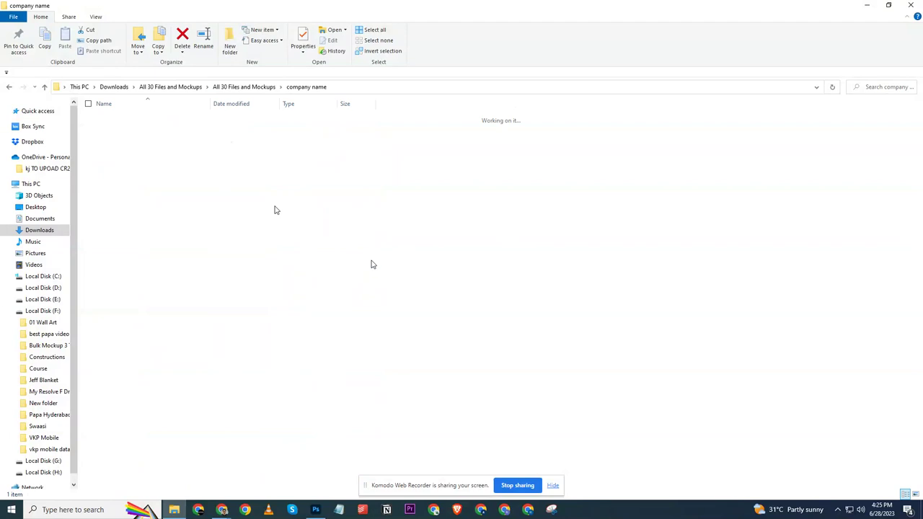
scroll(371, 265, "up", 2, "ctrl")
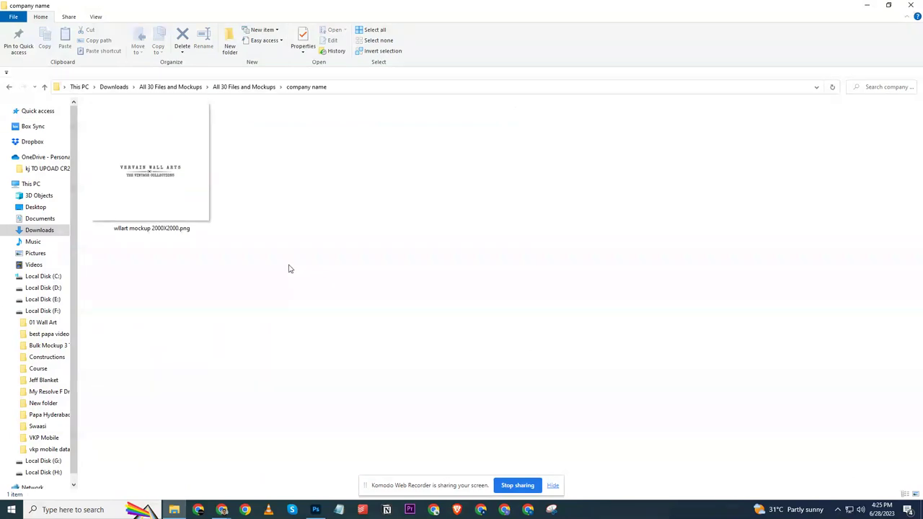
left_click(181, 202)
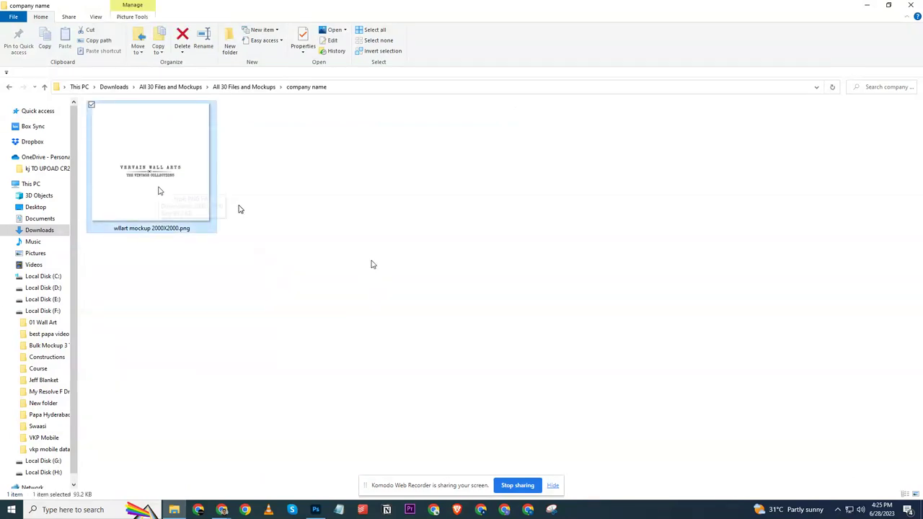
Move etsy51.psd out of its etsy51 subfolder into the Frames folder
left_click(243, 86)
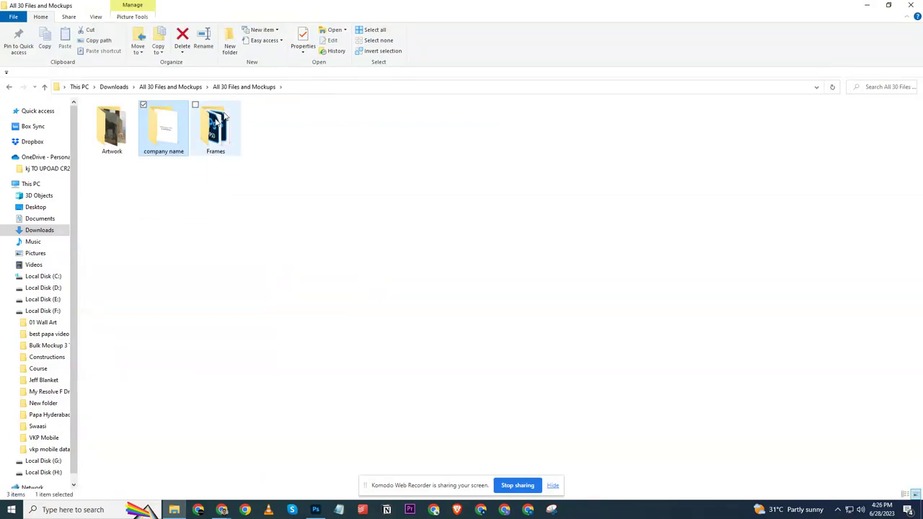
double_click(219, 121)
left_click(124, 130)
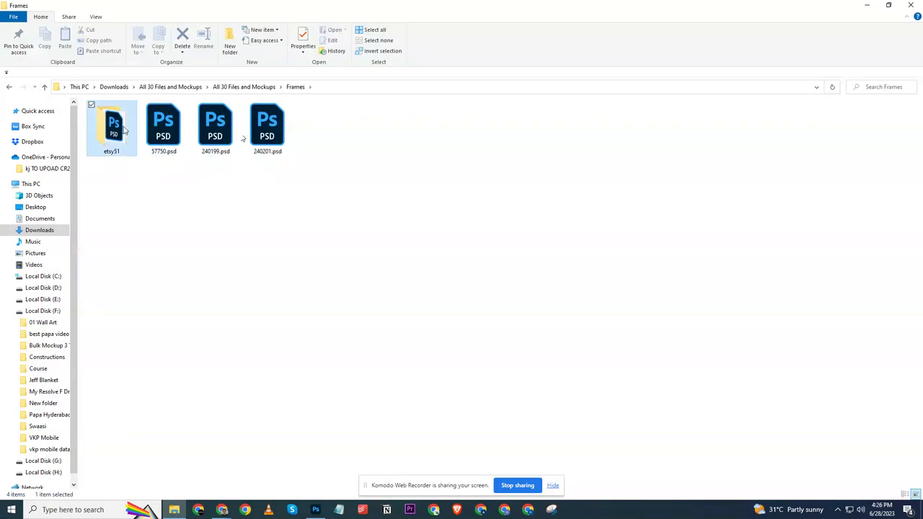
double_click(124, 129)
left_click(116, 133)
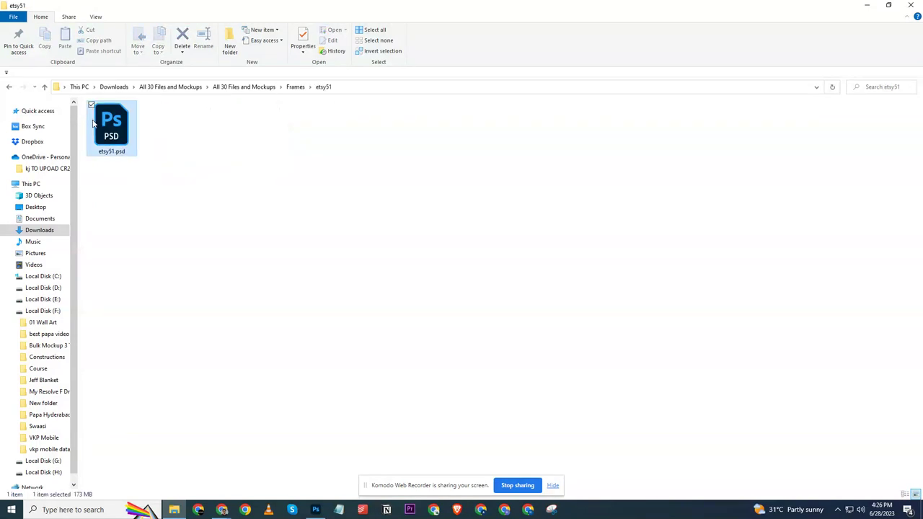
left_click(289, 88)
key("ctrl+v")
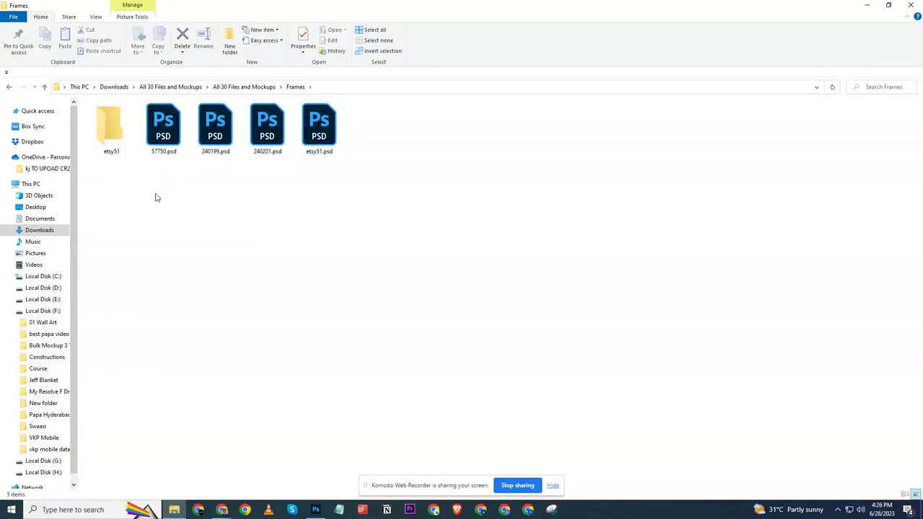
Delete the leftover etsy51 folder and open all four Frames PSDs in Photoshop
left_click(121, 135)
key("Delete")
left_click_drag(352, 187, 134, 105)
left_click_drag(267, 127, 352, 267)
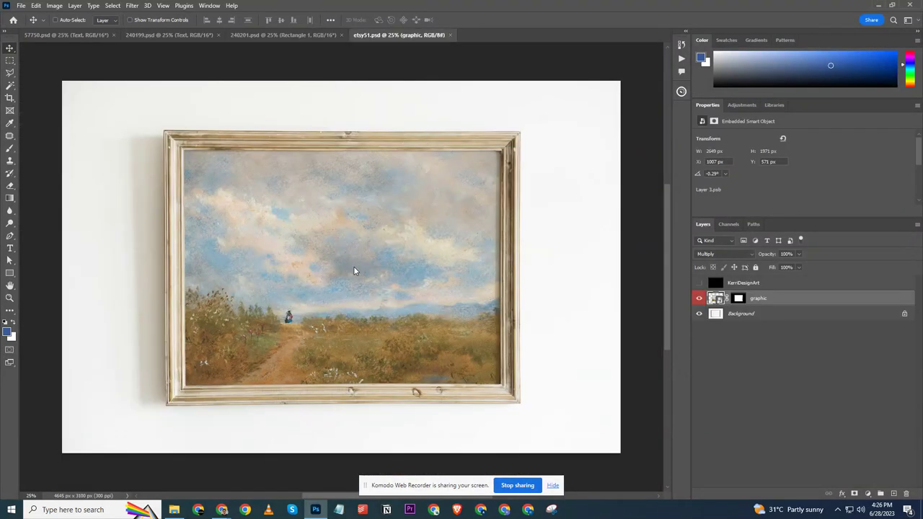
Review the 240201, 240199 and 57750 frame mockups, then go to the Etsy listing in Chrome
left_click(271, 36)
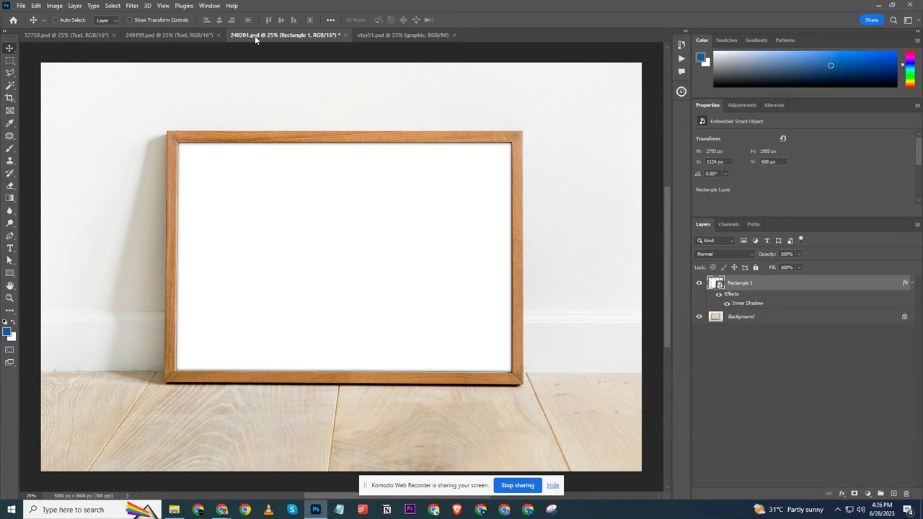
left_click(186, 36)
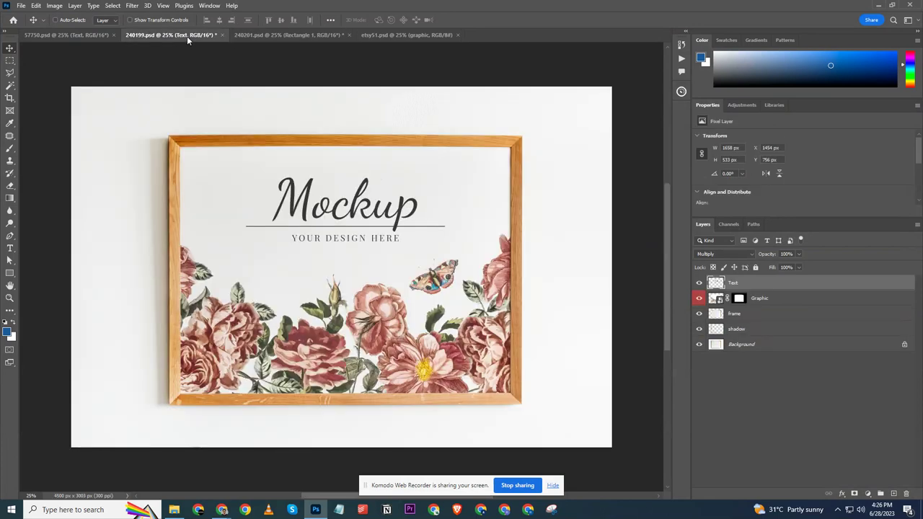
left_click(100, 38)
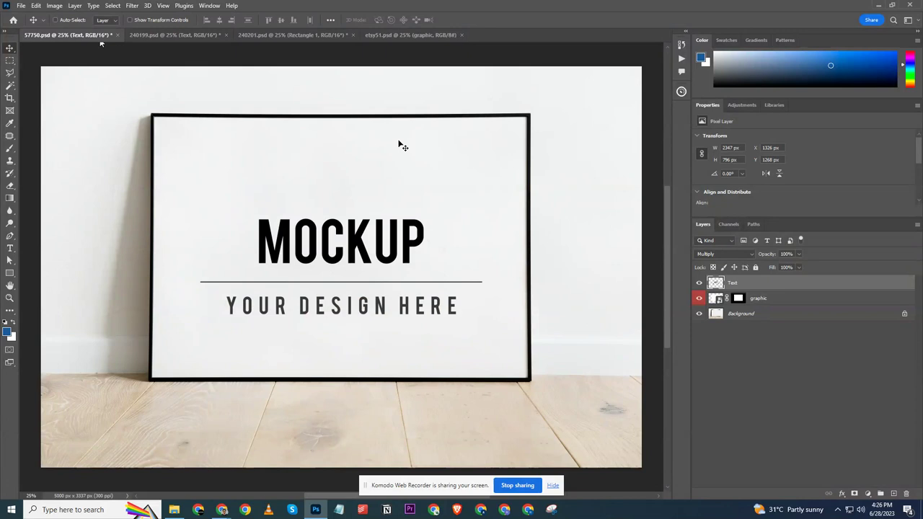
key("alt+Tab")
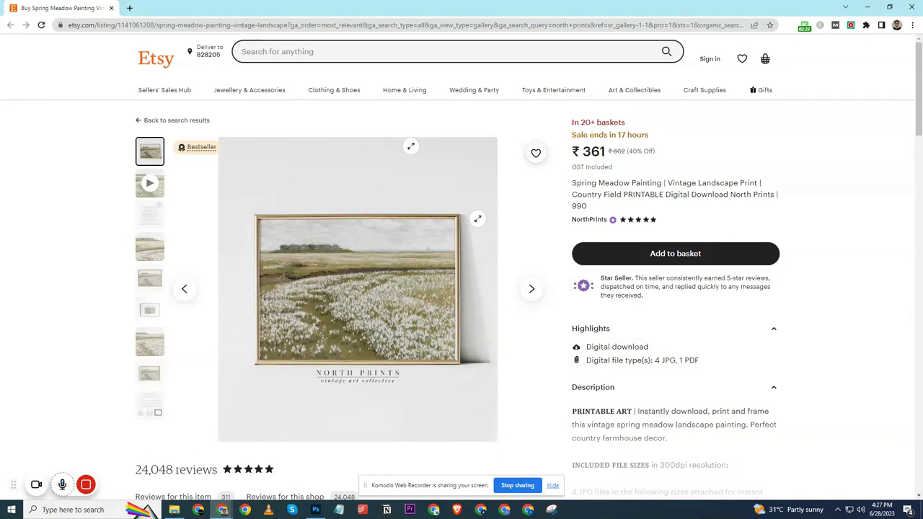
Open the NorthPrints shop from the Spring Meadow Painting listing in a new tab
scroll(261, 268, "down", 3)
scroll(262, 296, "down", 2)
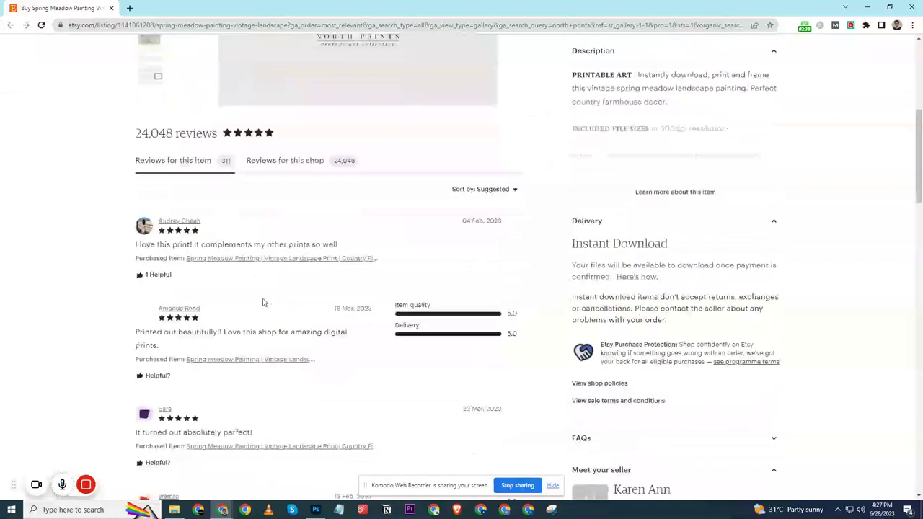
scroll(589, 336, "up", 3)
scroll(590, 332, "up", 2)
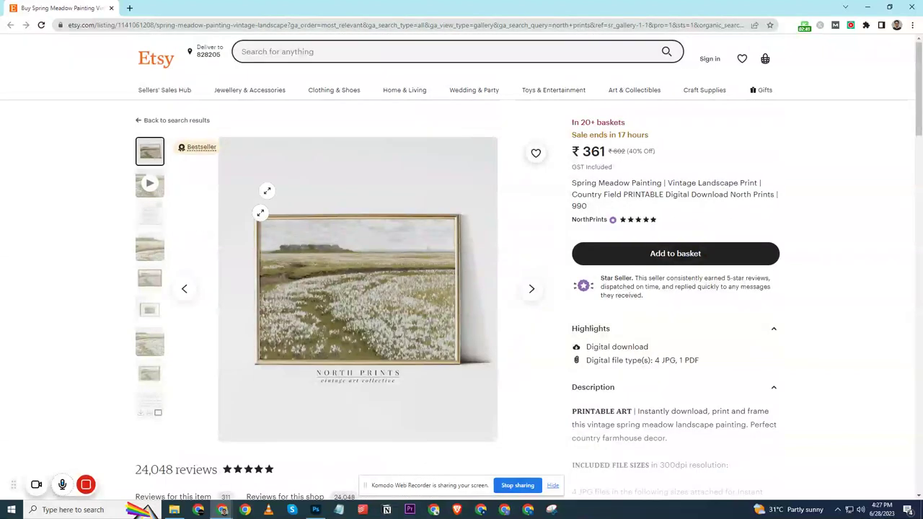
scroll(591, 232, "down", 3)
scroll(589, 228, "up", 3)
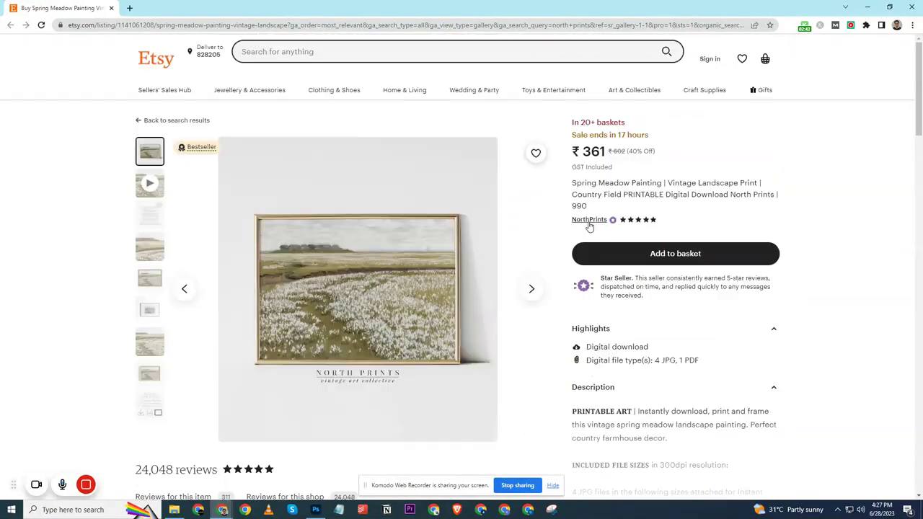
right_click(588, 223)
left_click(620, 234)
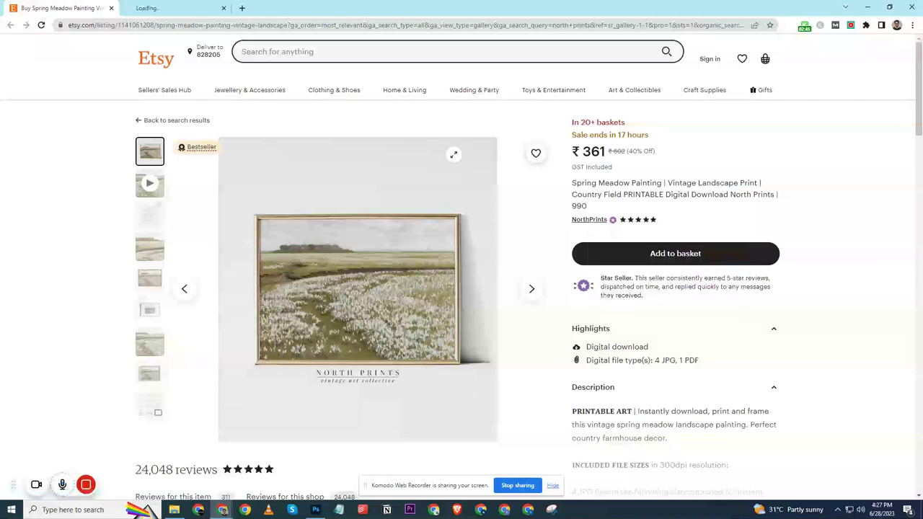
left_click(162, 8)
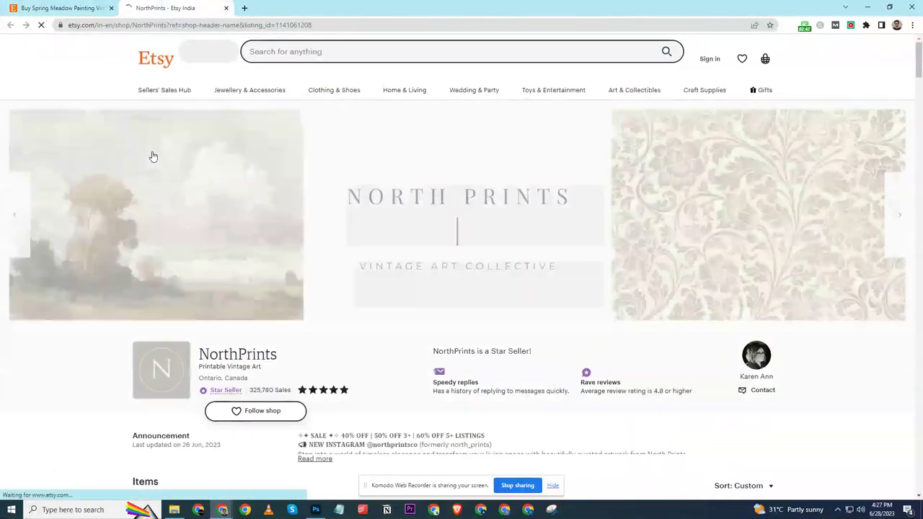
scroll(152, 177, "down", 10)
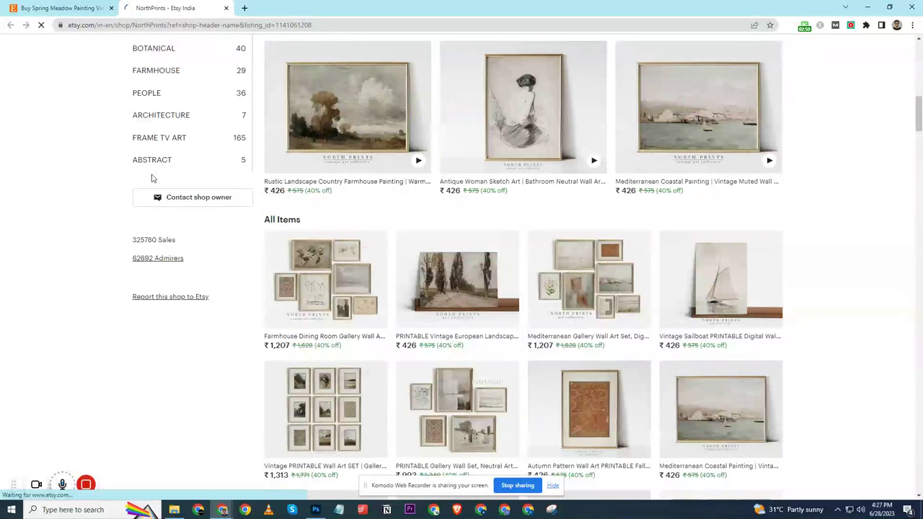
scroll(151, 178, "up", 10)
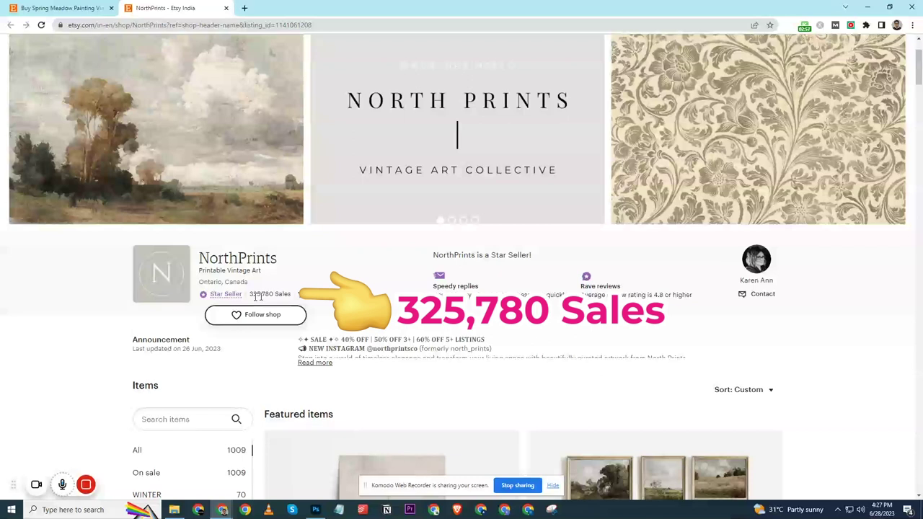
scroll(259, 298, "down", 5)
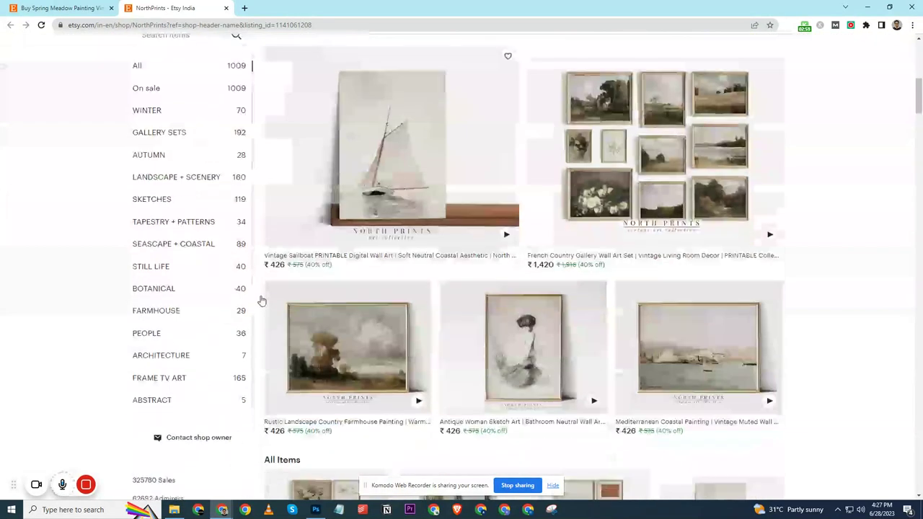
scroll(262, 300, "down", 3)
scroll(262, 301, "down", 10)
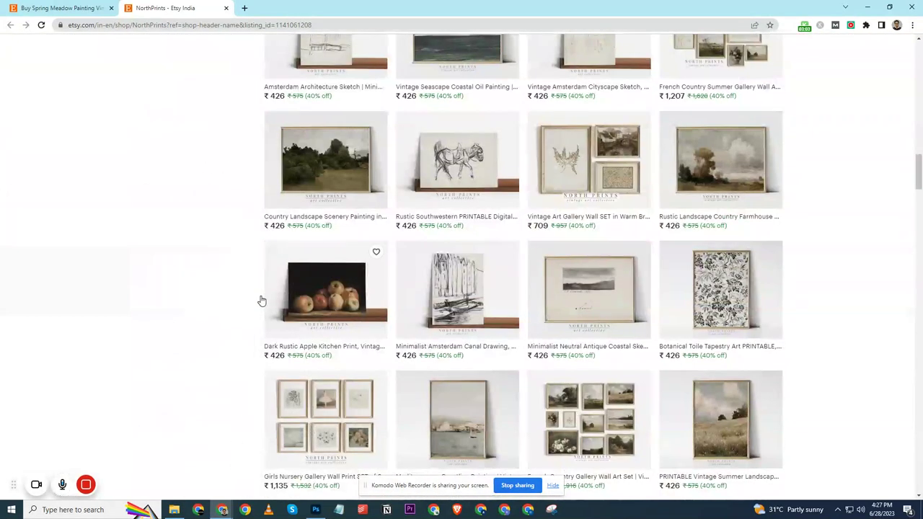
scroll(262, 301, "down", 6)
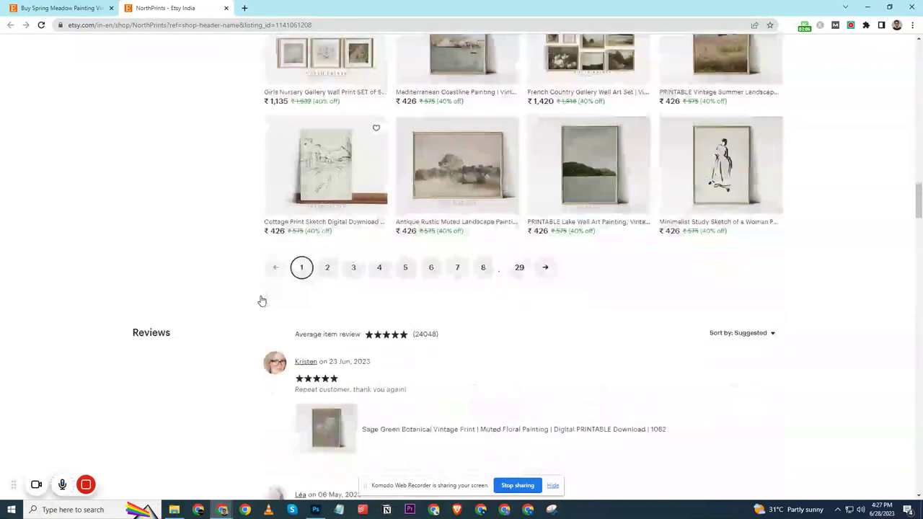
scroll(261, 300, "down", 3)
scroll(262, 300, "up", 20)
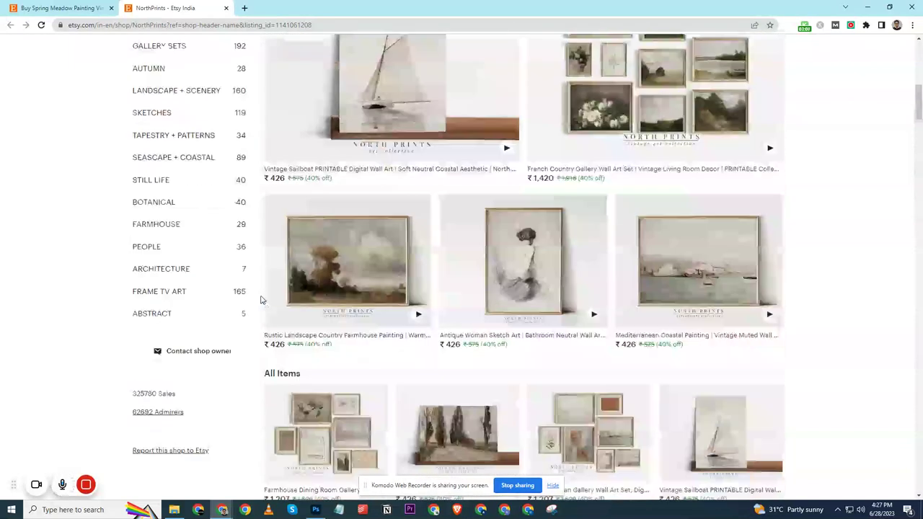
scroll(261, 300, "up", 12)
scroll(262, 301, "down", 11)
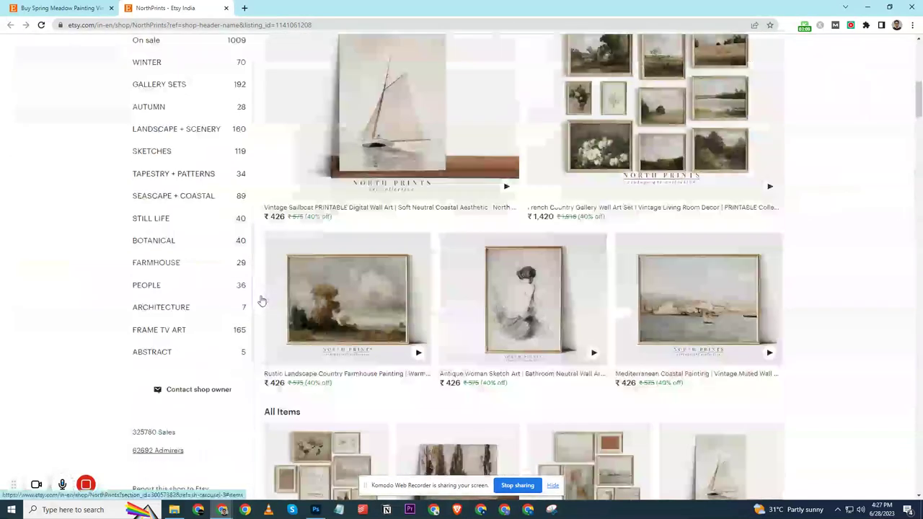
scroll(262, 301, "down", 4)
scroll(803, 270, "down", 2)
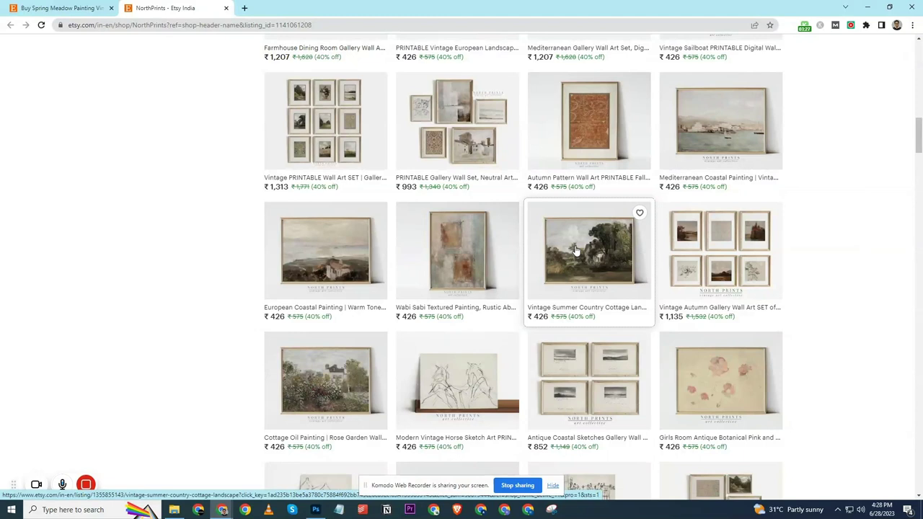
Open the Vintage Summer Country Cottage listing (₹361) in a new tab, then return to NorthPrints
right_click(575, 248)
left_click(584, 256)
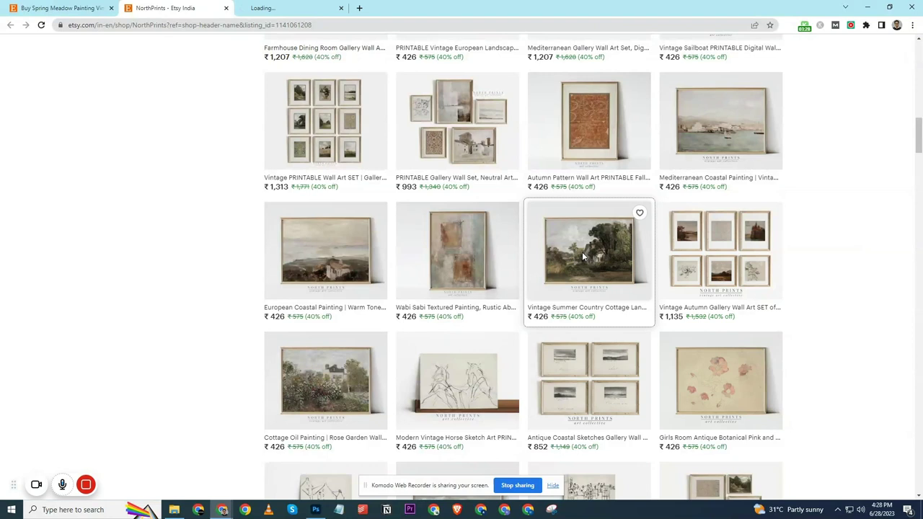
left_click(278, 7)
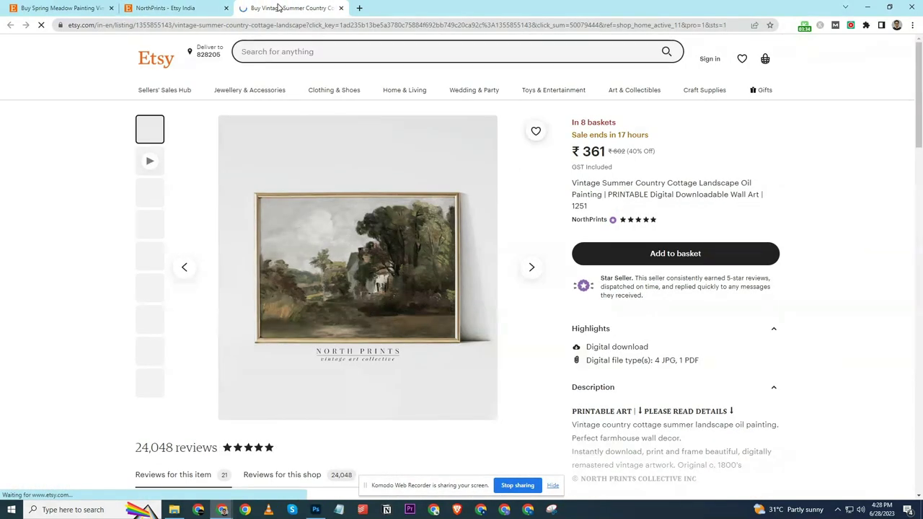
left_click(207, 6)
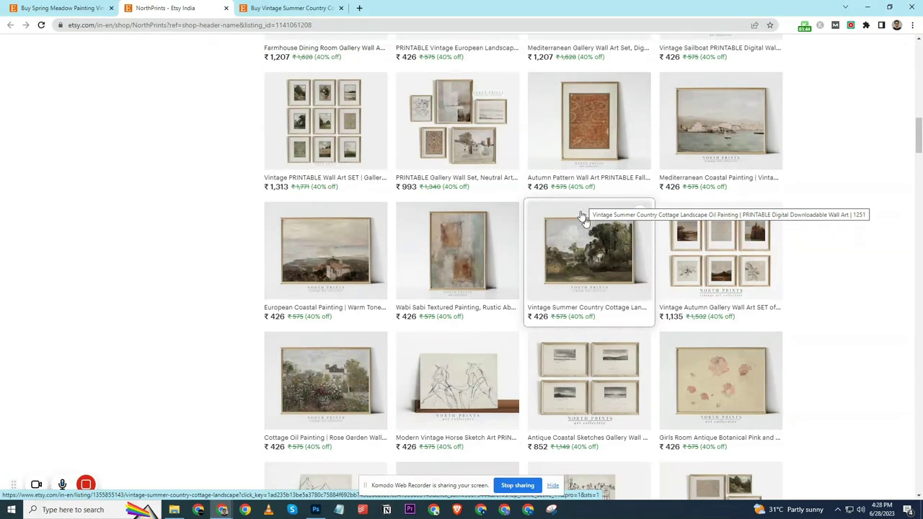
left_click(296, 9)
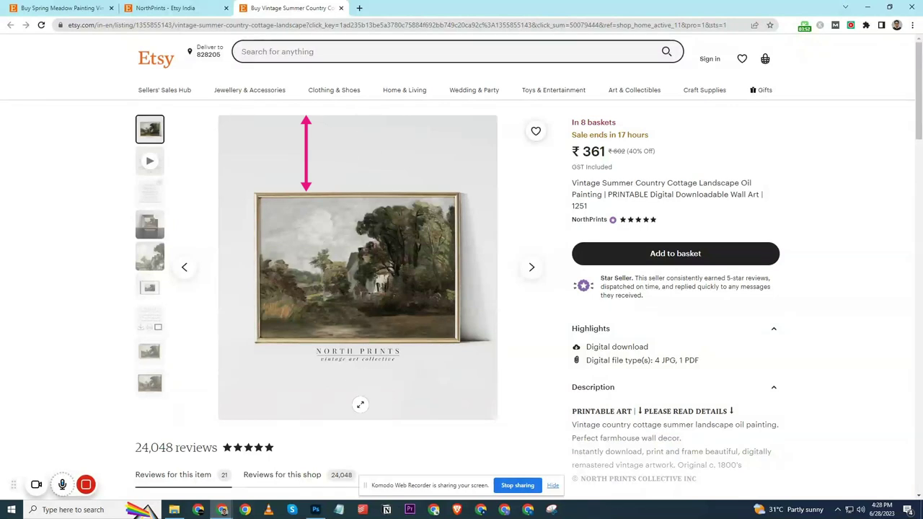
left_click(147, 5)
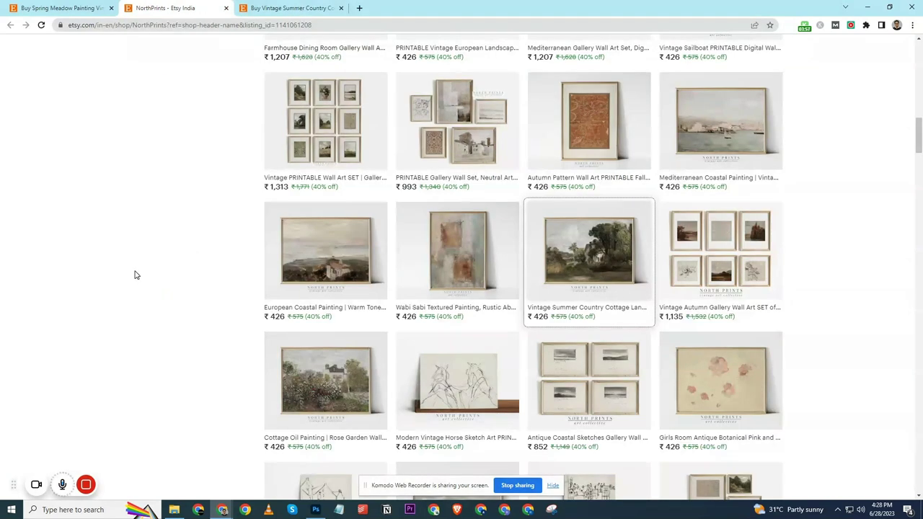
scroll(137, 275, "down", 2)
scroll(137, 274, "up", 15)
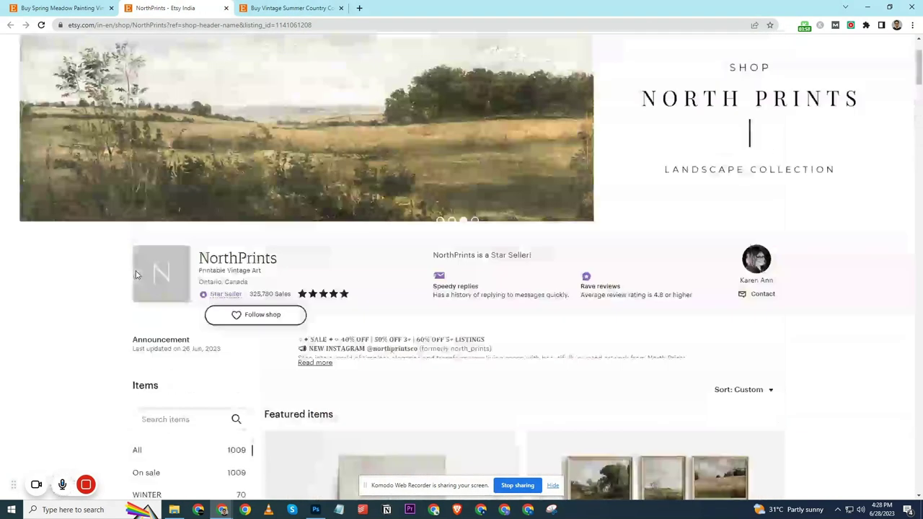
Search Etsy for 'vintage art'
scroll(249, 201, "up", 2)
left_click(273, 52)
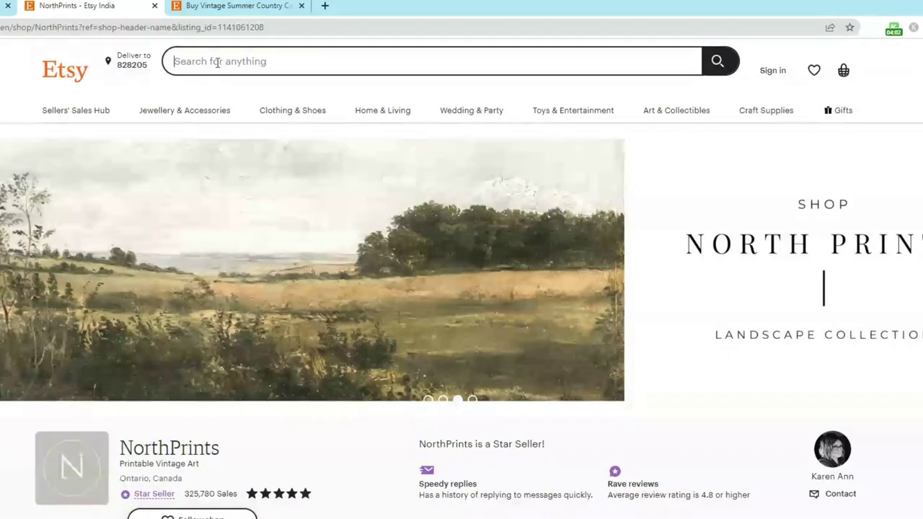
left_click(217, 62)
type("vintage")
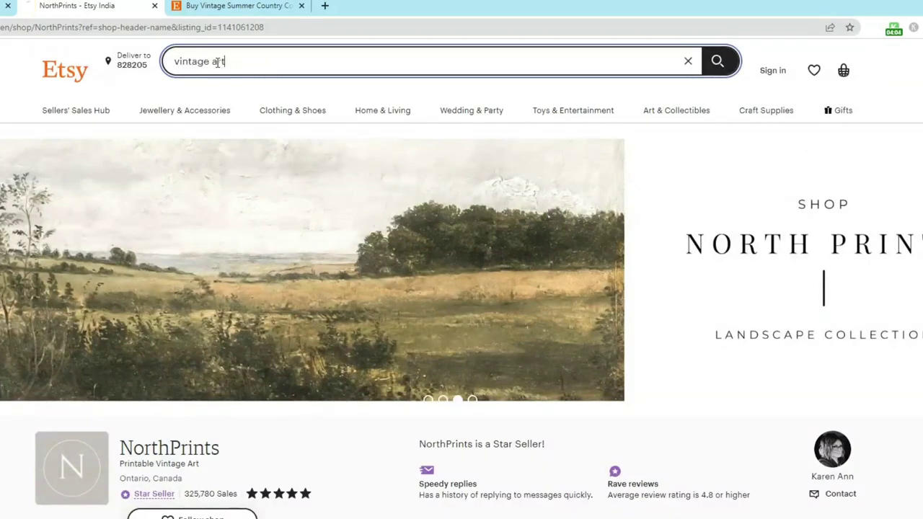
type(" art")
key("Return")
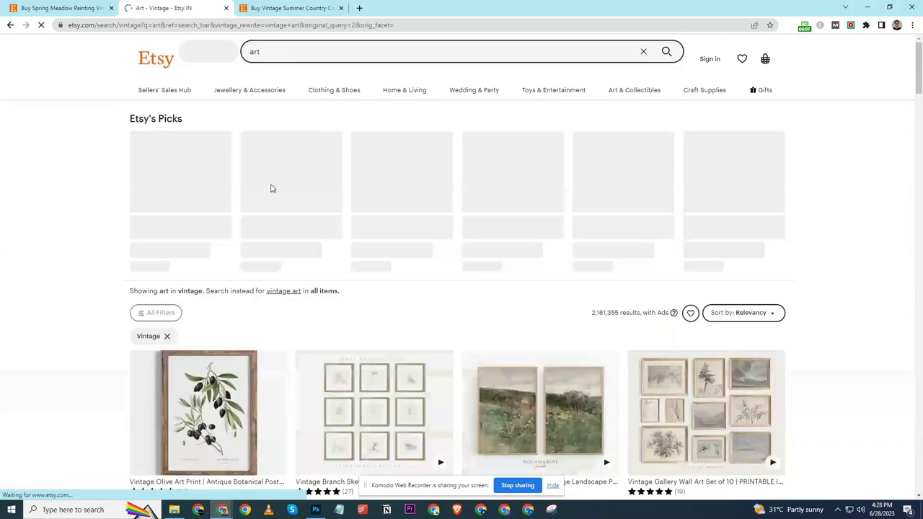
Open the Vintage Olive Art Print listing in a new tab, then return to the results
scroll(208, 238, "down", 2)
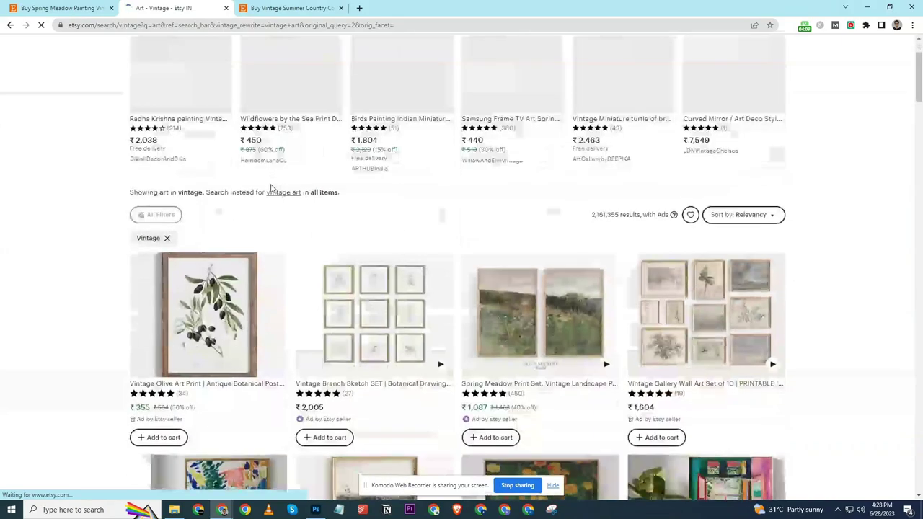
scroll(271, 188, "down", 2)
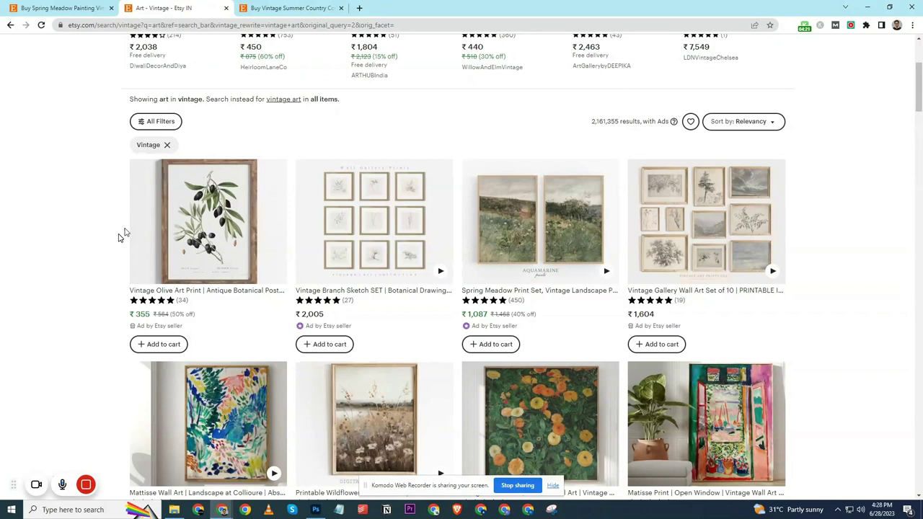
scroll(122, 234, "down", 1)
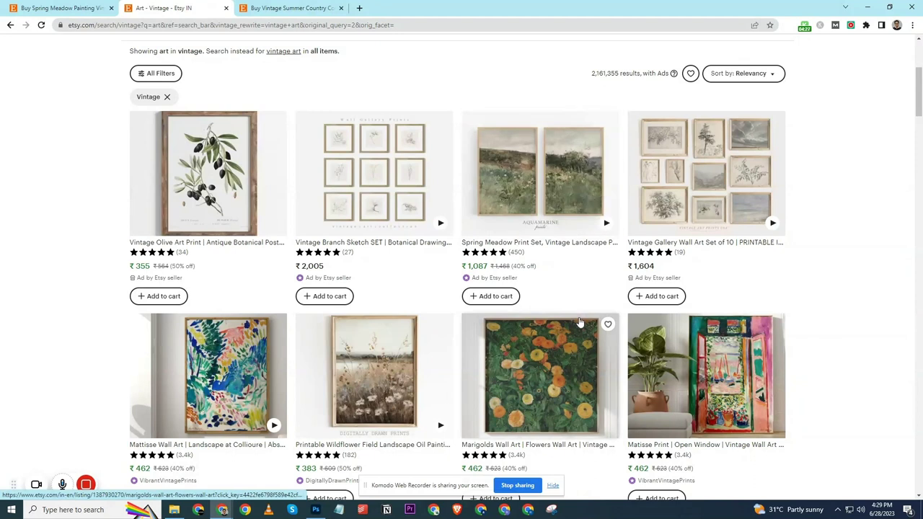
scroll(521, 295, "down", 1)
scroll(344, 246, "up", 2)
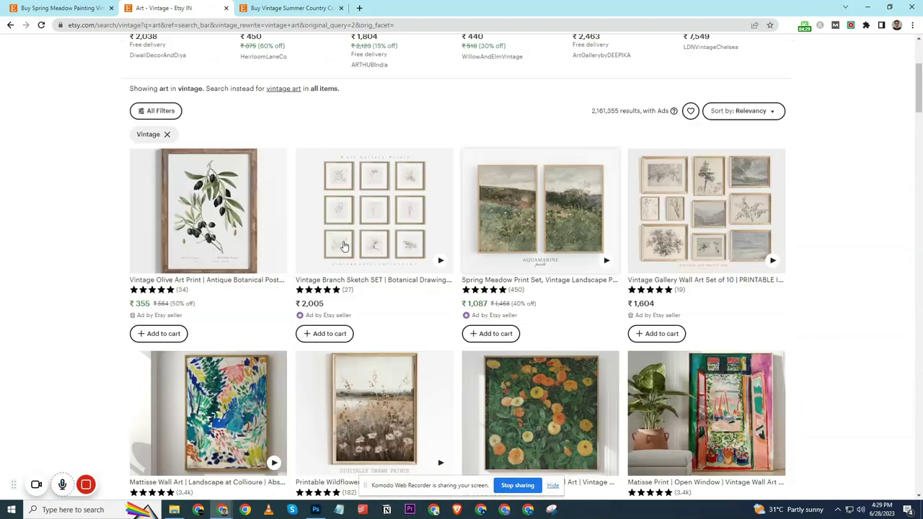
right_click(216, 184)
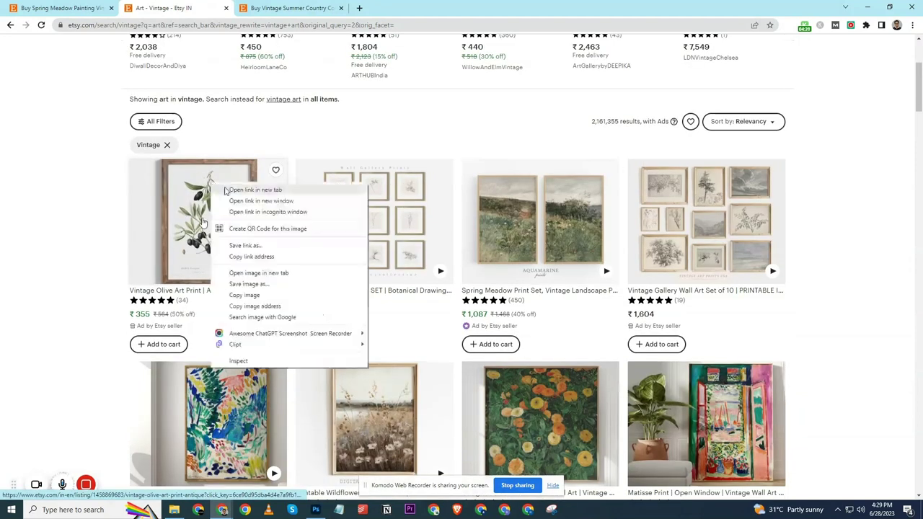
left_click(226, 190)
left_click(374, 7)
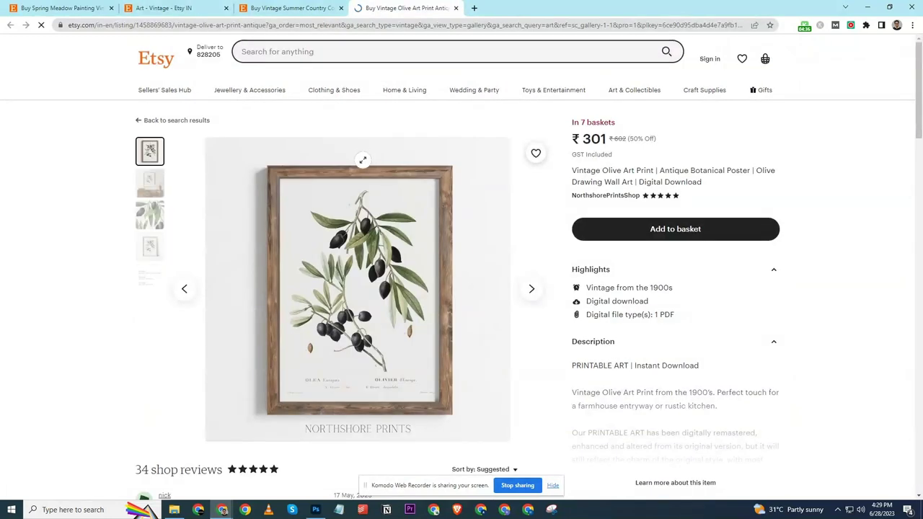
left_click(173, 8)
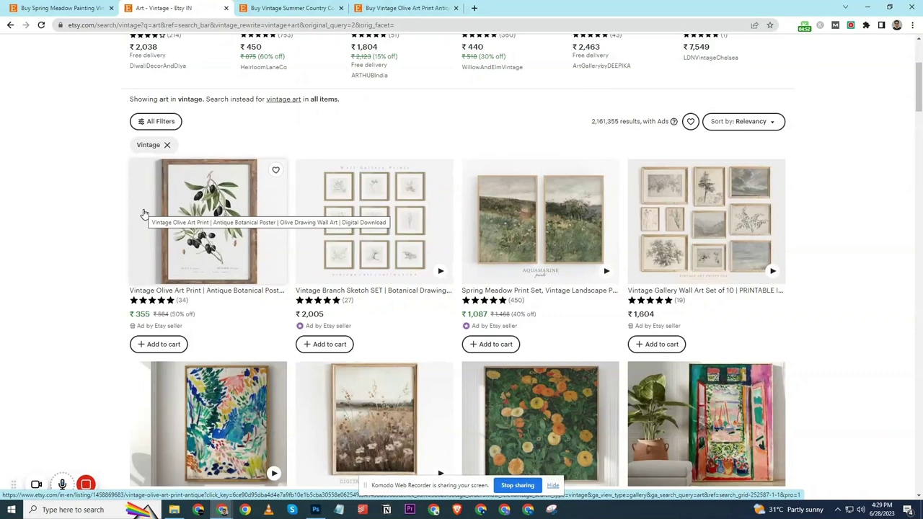
scroll(144, 214, "down", 5)
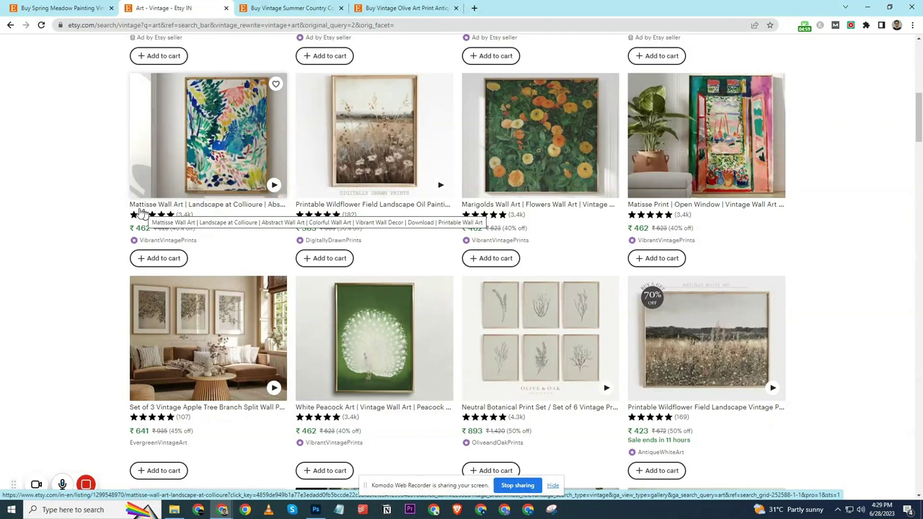
scroll(142, 211, "down", 1)
key("Home")
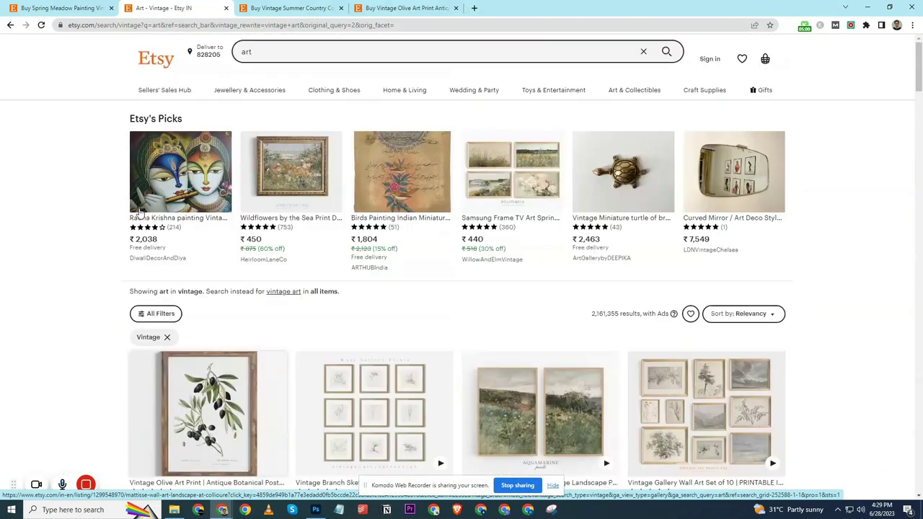
Close the search results and open the cottage listing photo full-size in a new tab
left_click(226, 8)
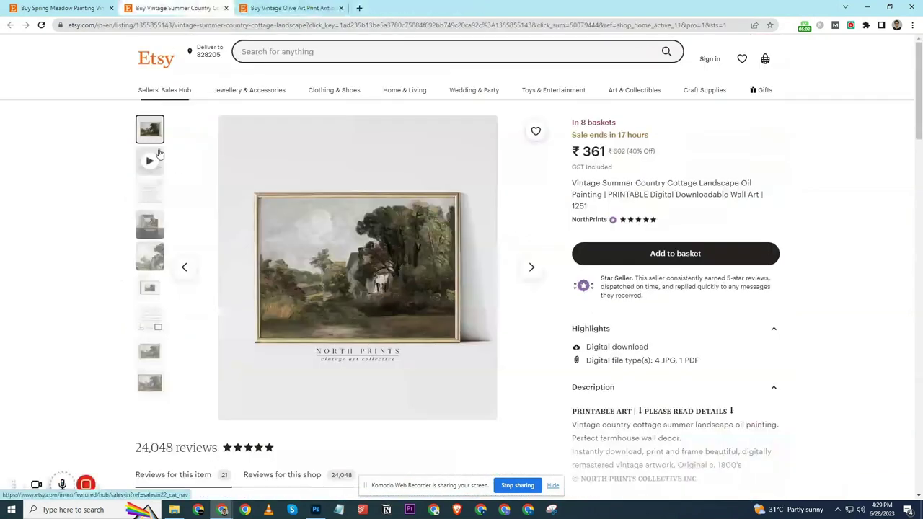
right_click(291, 160)
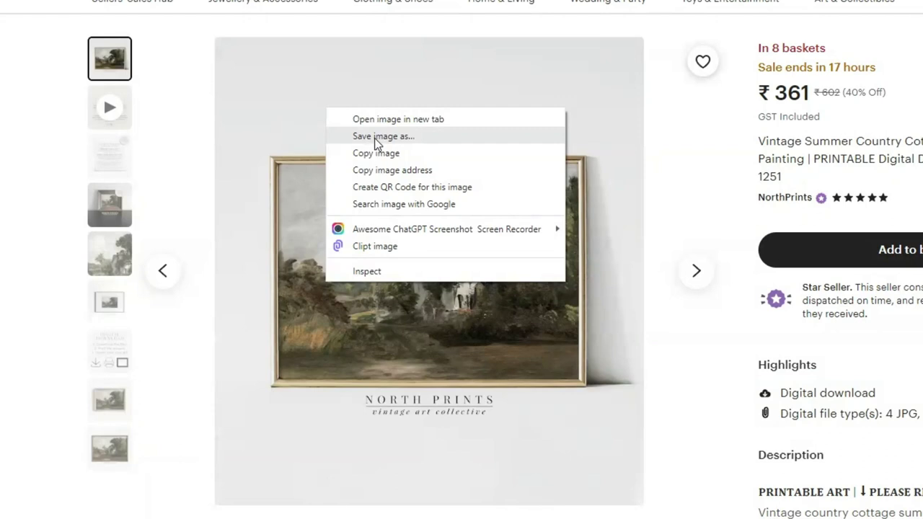
left_click(385, 120)
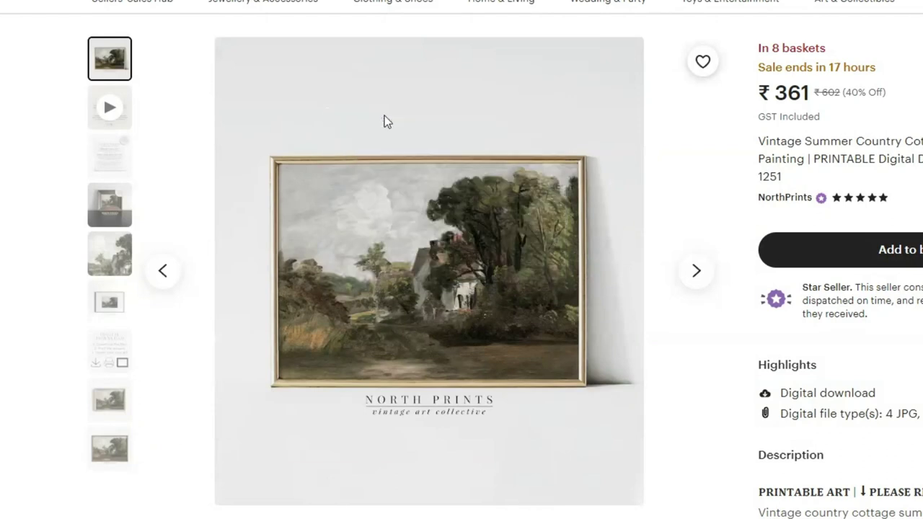
left_click(274, 11)
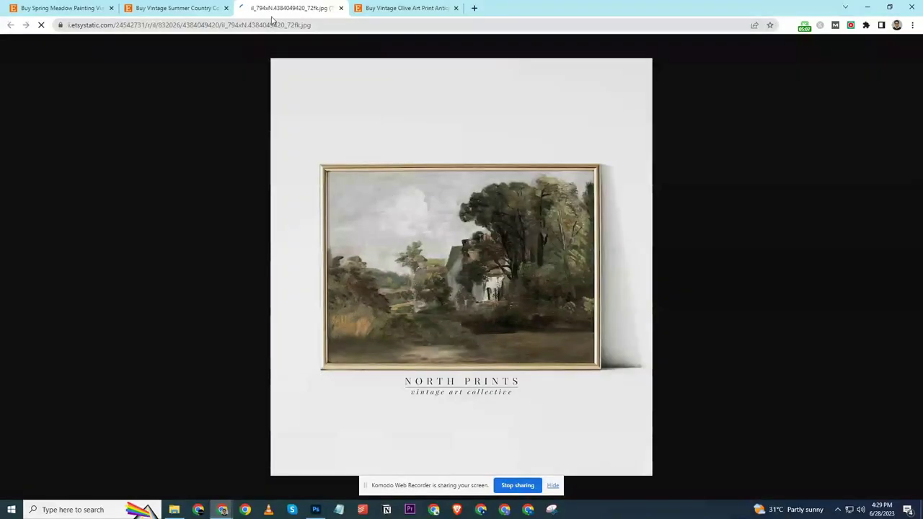
Copy the full-size cottage image and switch back to Photoshop
right_click(412, 153)
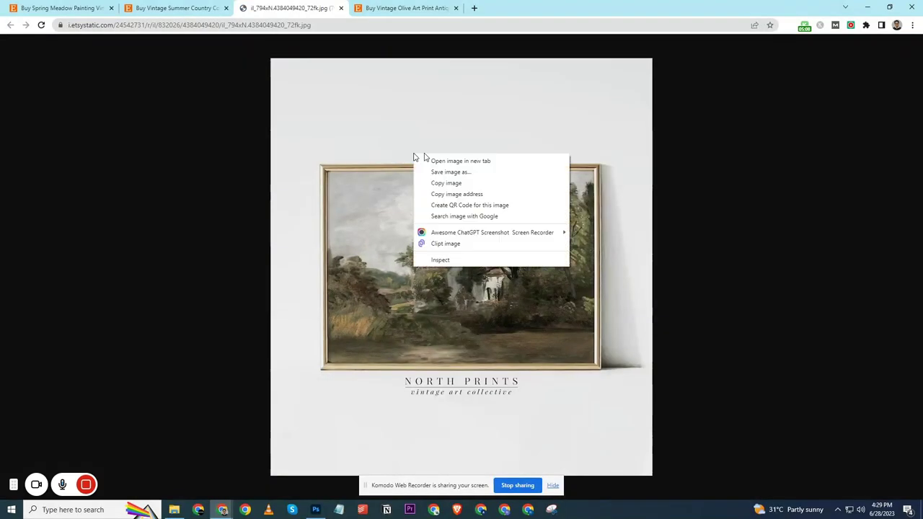
left_click(444, 184)
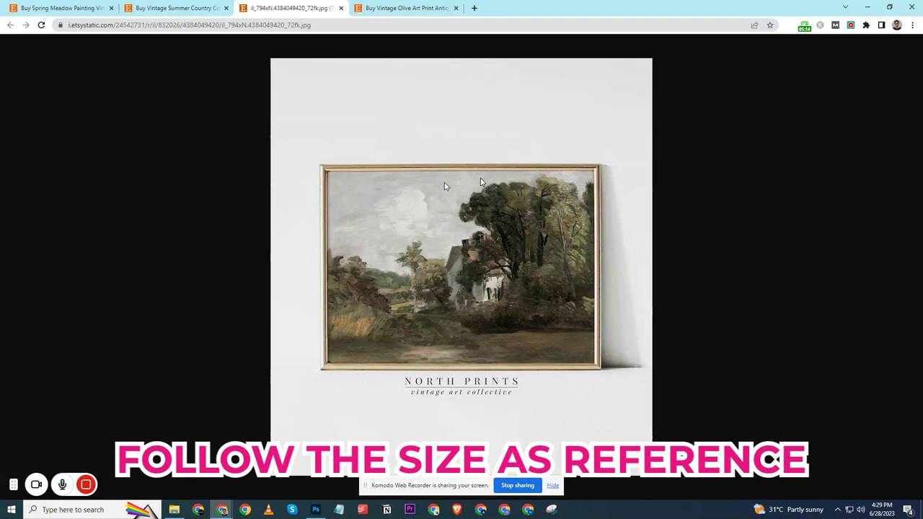
left_click(315, 509)
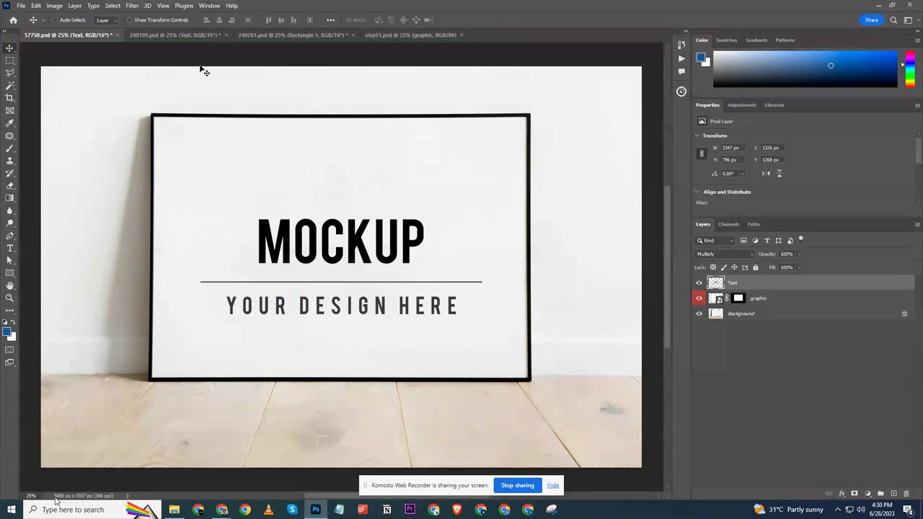
Close all four mockup documents without saving
left_click(117, 35)
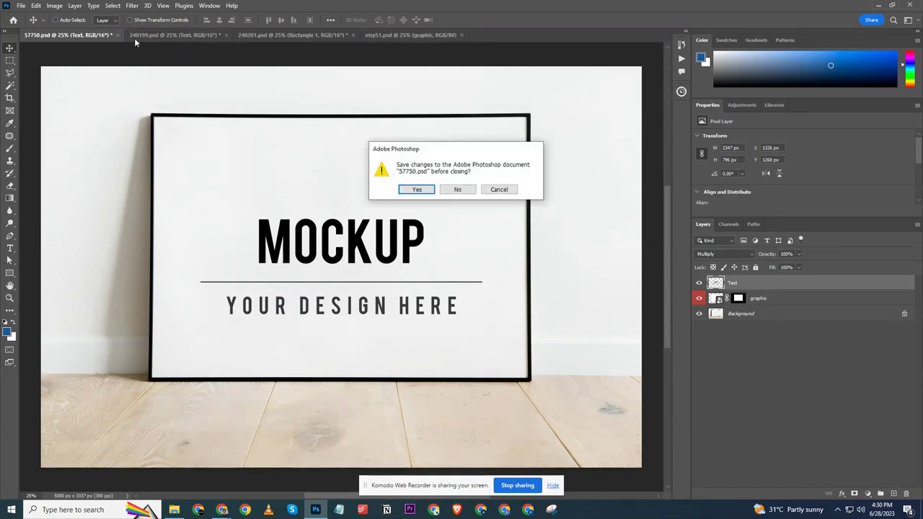
left_click(457, 189)
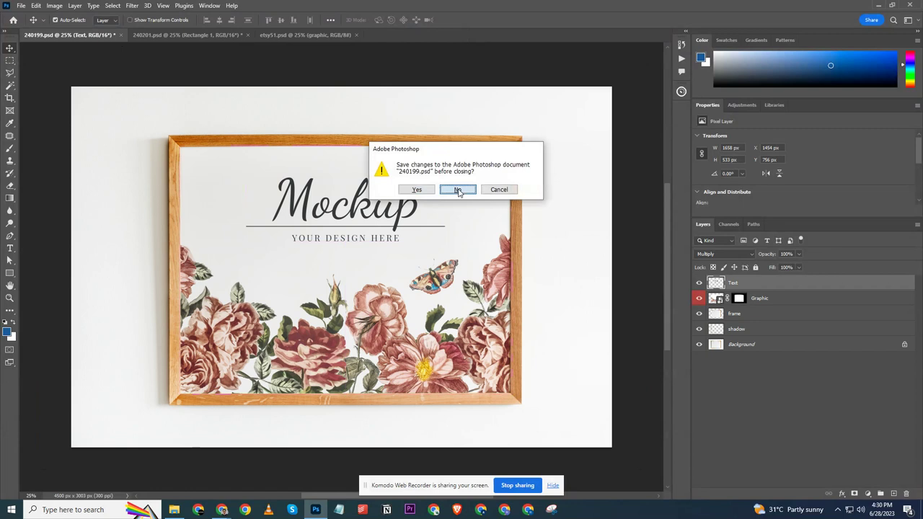
left_click(457, 189)
left_click(457, 189)
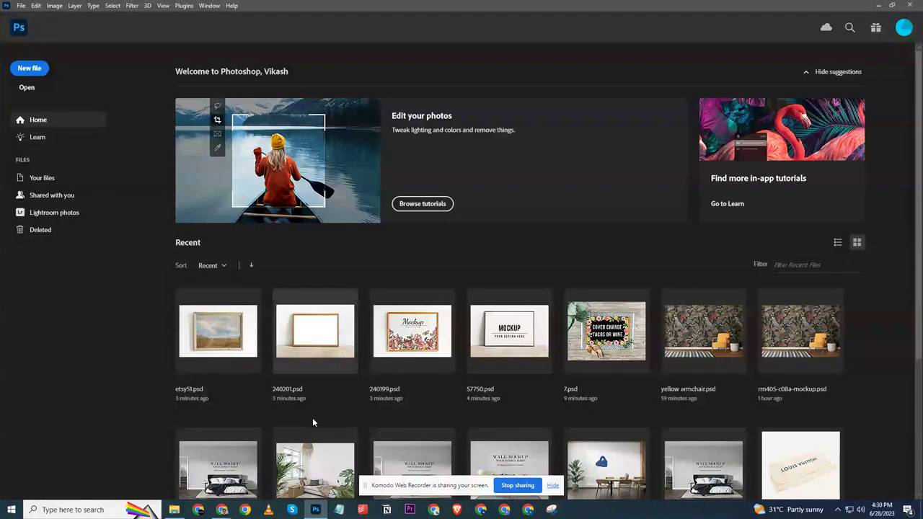
Copy the framed North Prints image from the Etsy page in Chrome
mouse_move(222, 509)
left_click(325, 472)
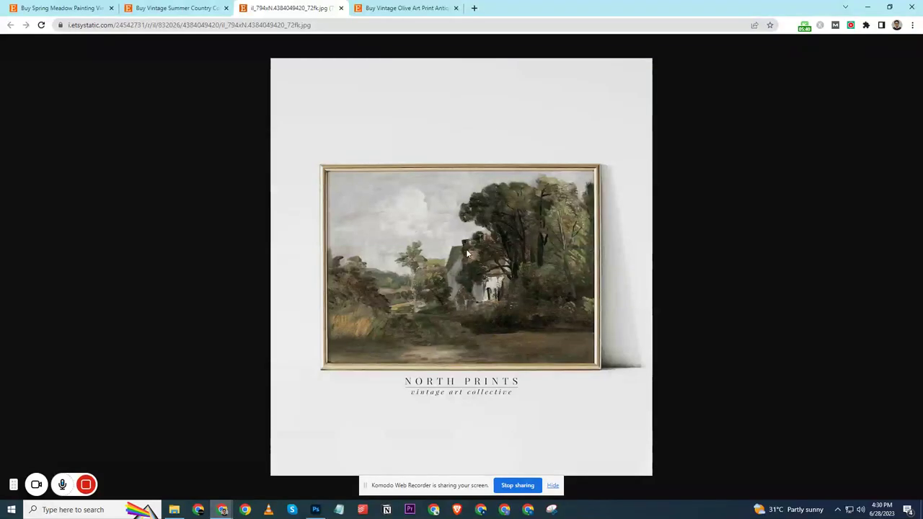
right_click(447, 136)
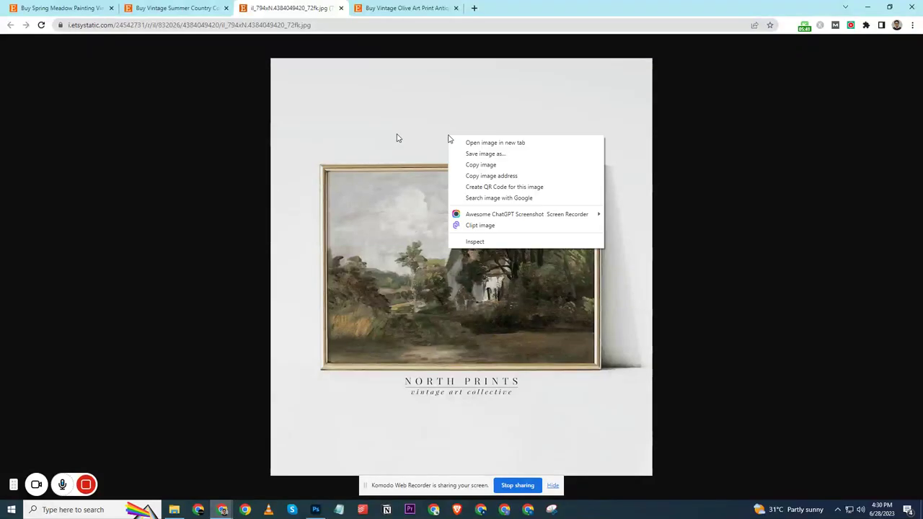
left_click(508, 165)
left_click(315, 510)
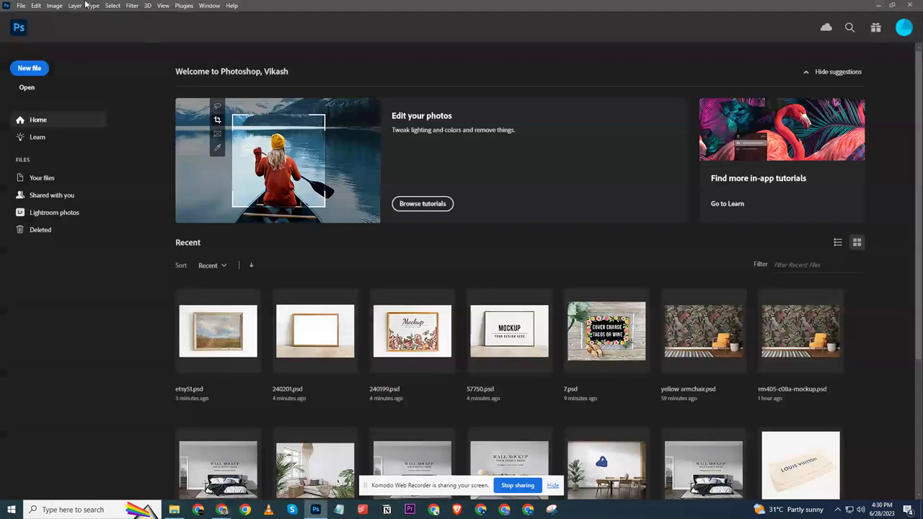
Create a 794 × 869 px document from the Clipboard preset and paste the framed painting
left_click(21, 5)
left_click(33, 16)
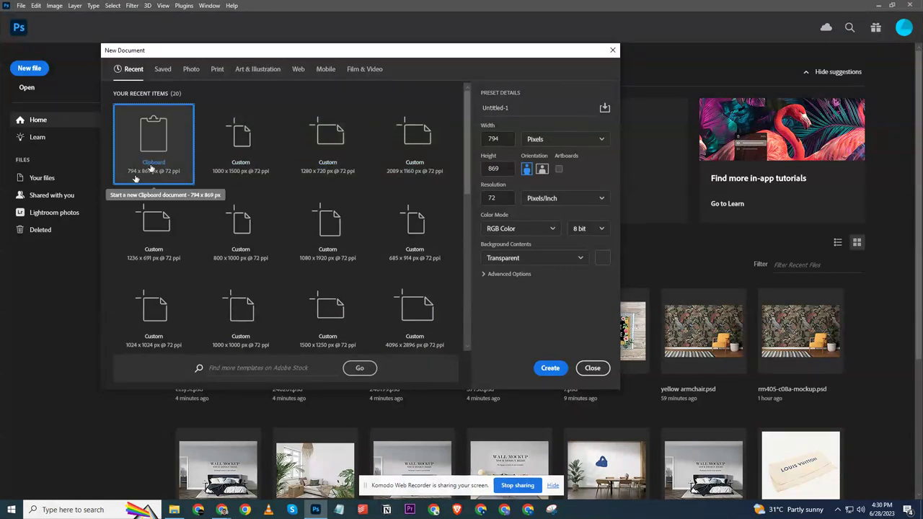
left_click(551, 368)
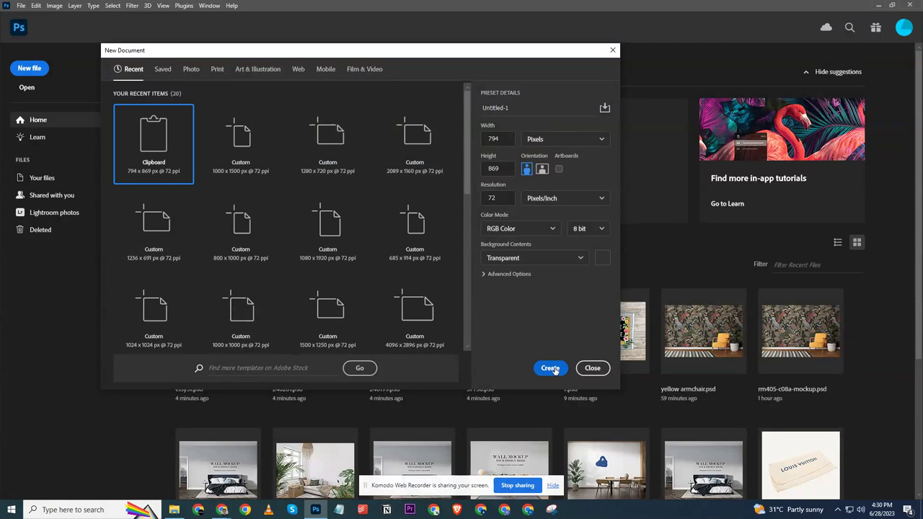
key("ctrl+v")
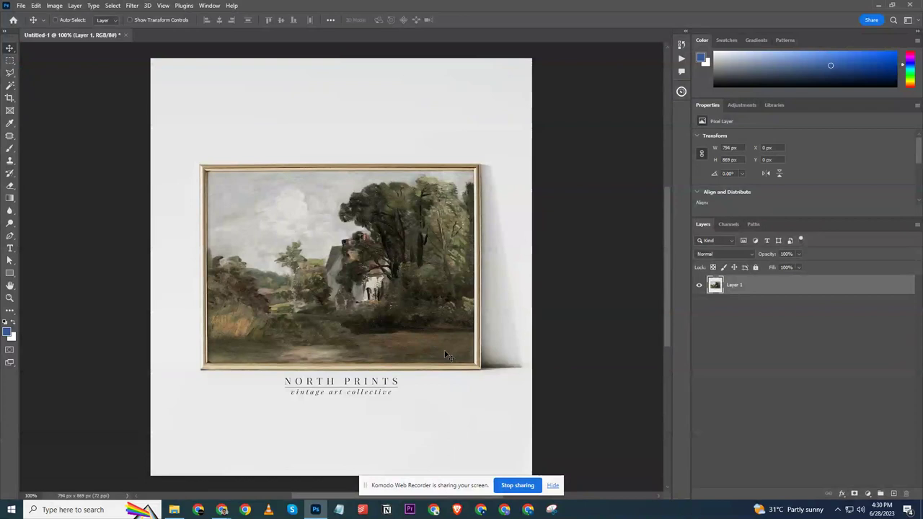
Show rulers, add guides at the frame's top and bottom edges, and open 57750.psd
key("ctrl")
key("ctrl+r")
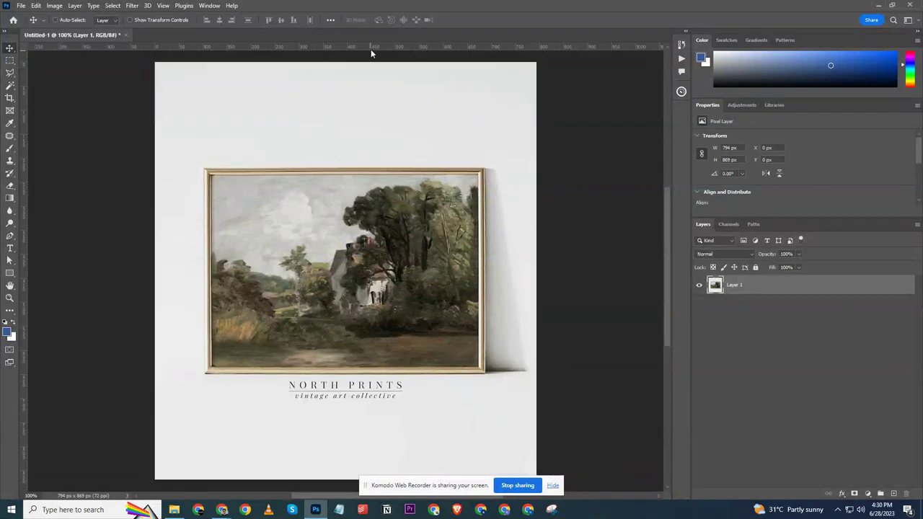
left_click_drag(370, 48, 383, 167)
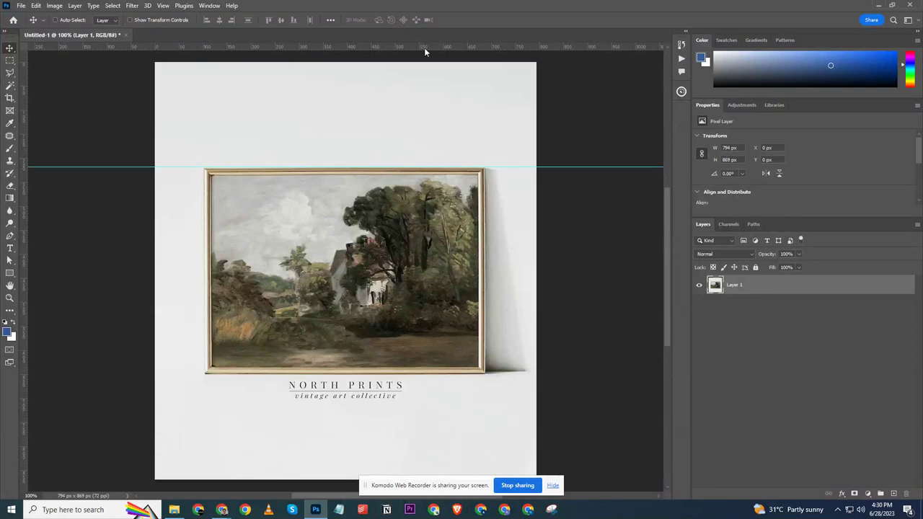
left_click_drag(425, 49, 441, 373)
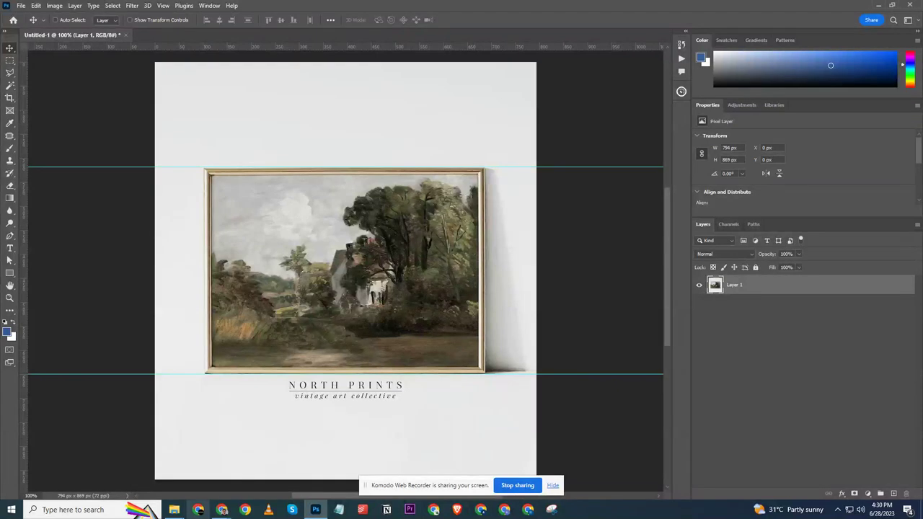
left_click(174, 510)
left_click_drag(111, 126, 490, 18)
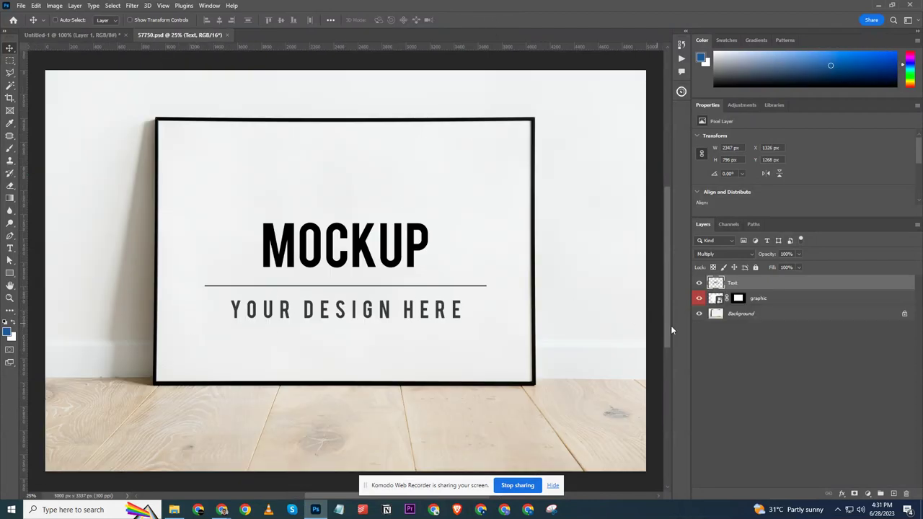
Unlock the 57750.psd Background into Layer 0 and check Untitled-1's canvas size
left_click(845, 313)
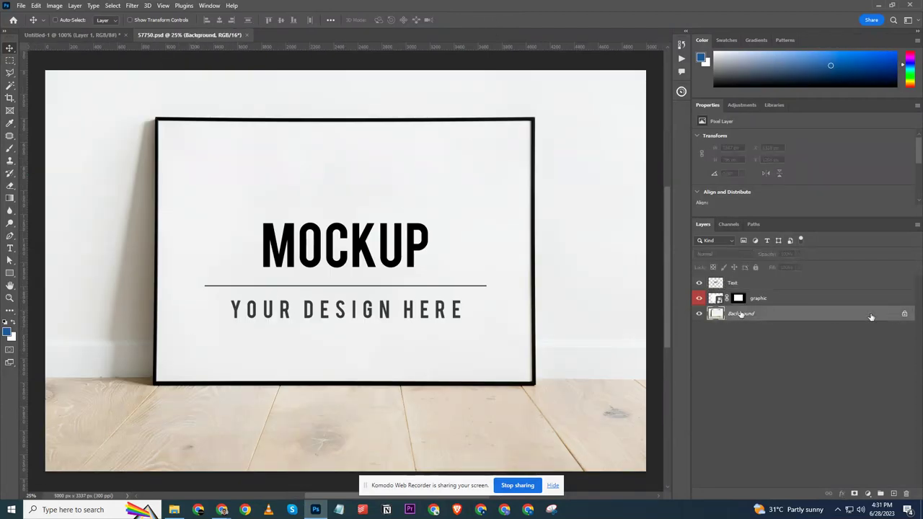
left_click(904, 314)
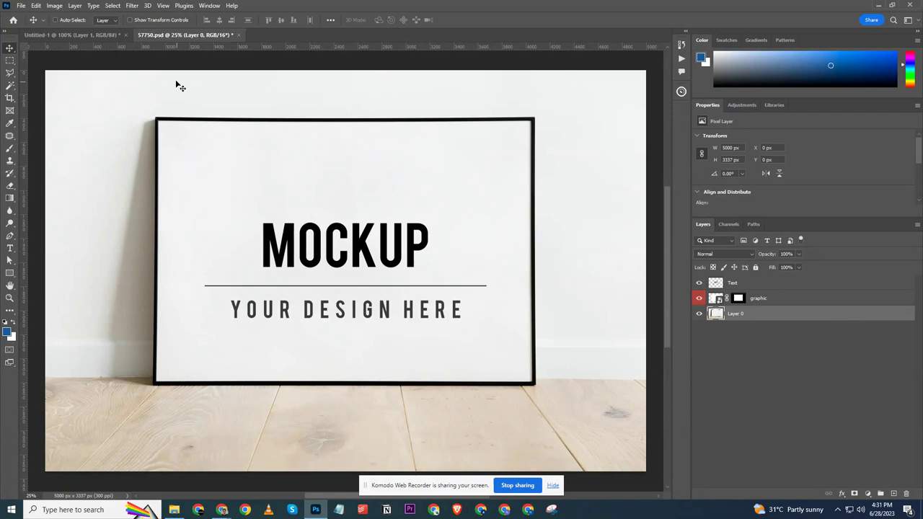
left_click(52, 6)
left_click(88, 90)
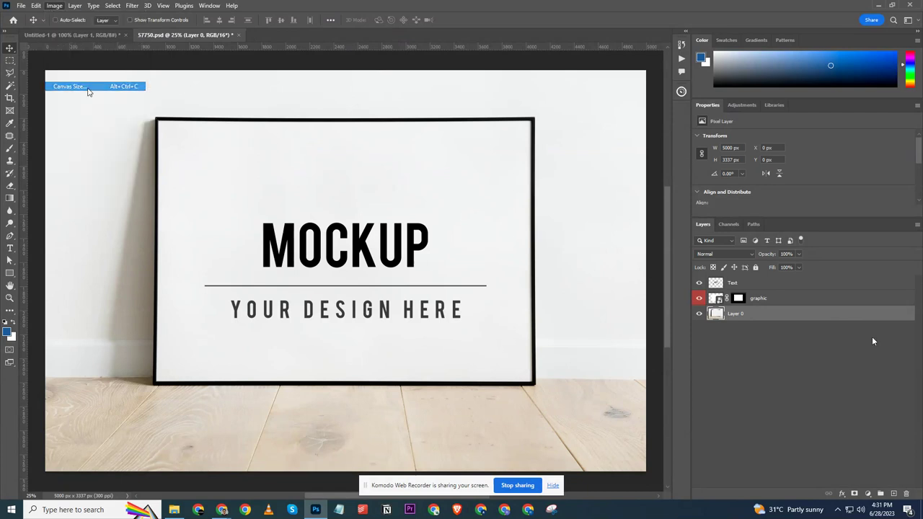
left_click(533, 139)
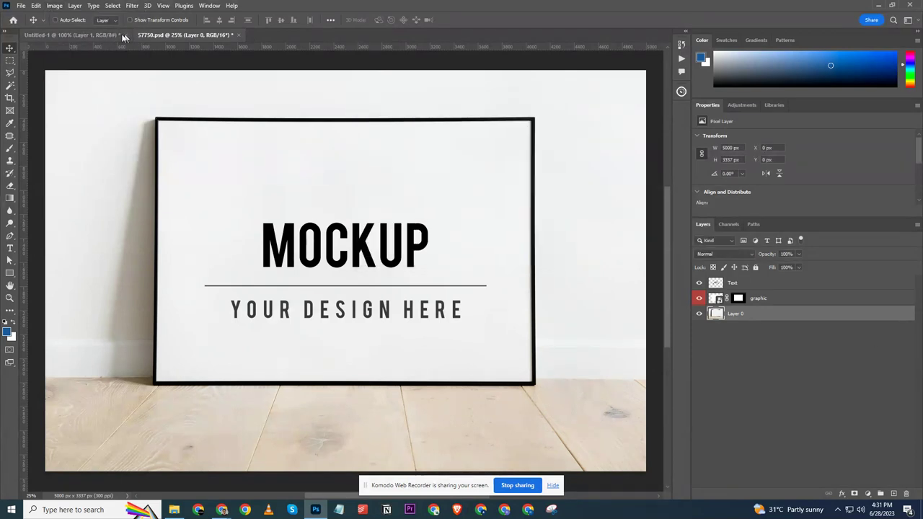
left_click(72, 34)
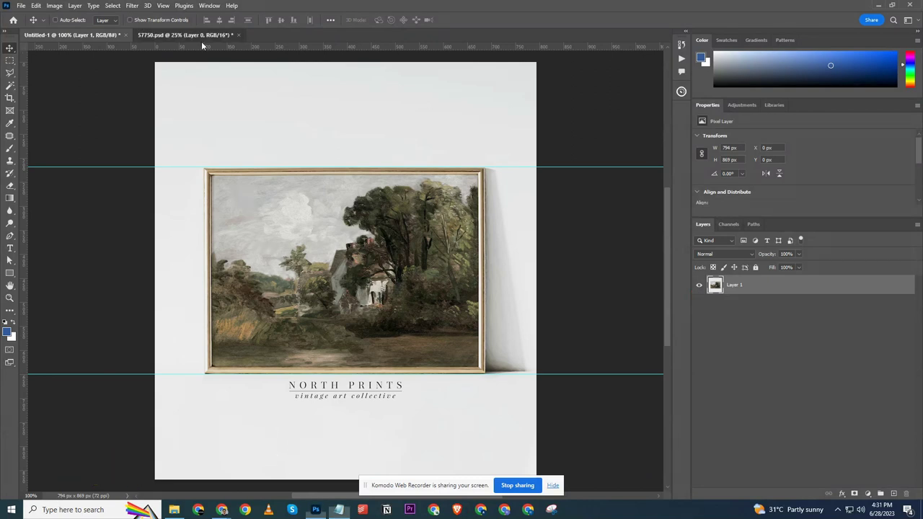
left_click(159, 35)
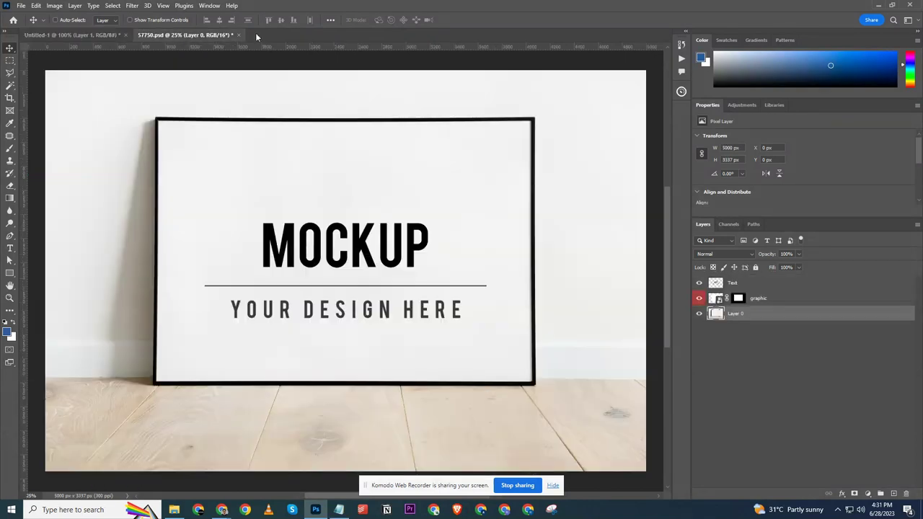
Enter a 57750.psd canvas size of 794 × 869 pixels
left_click(54, 5)
left_click(86, 87)
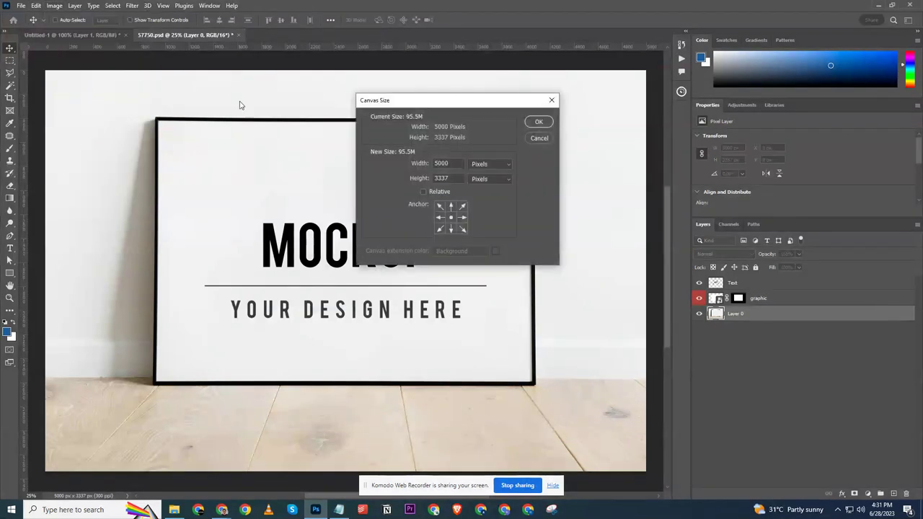
type("794")
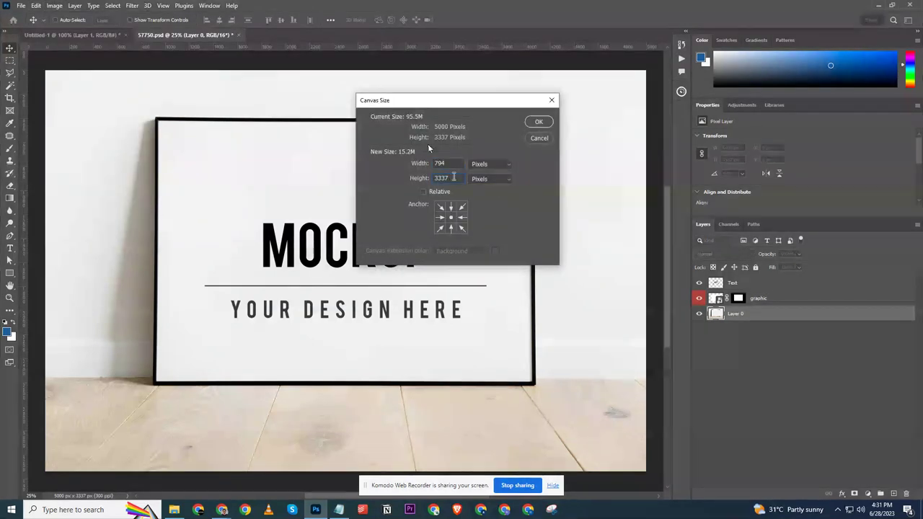
double_click(453, 176)
type("86")
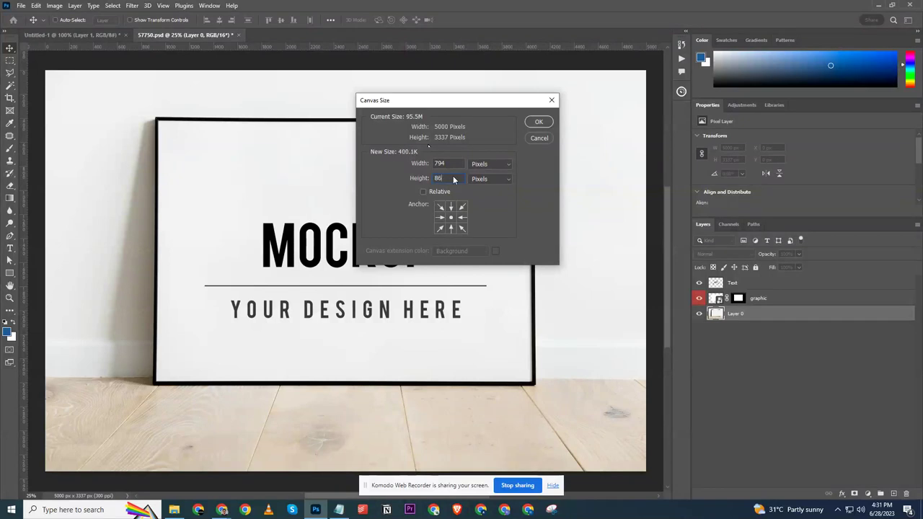
type("9")
Apply the 794 × 869 canvas and scale all three layers down to about 21%
left_click(538, 122)
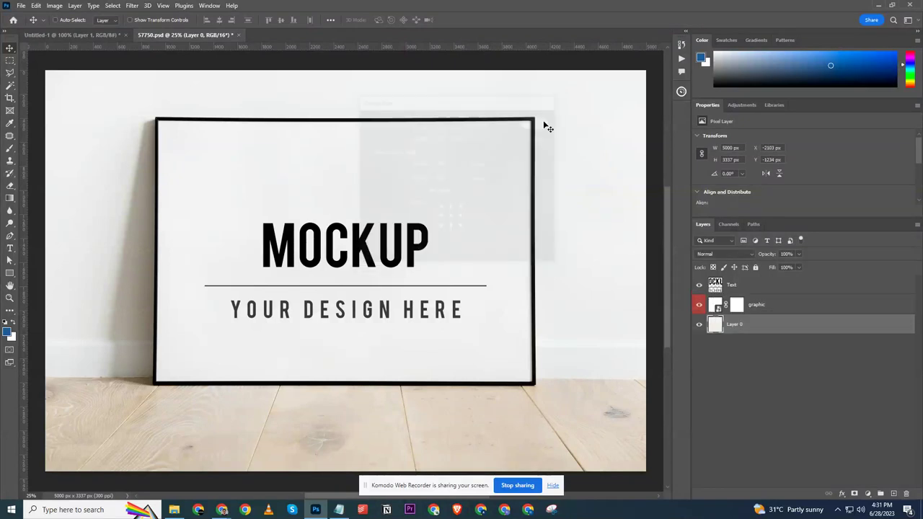
scroll(426, 211, "up", 4)
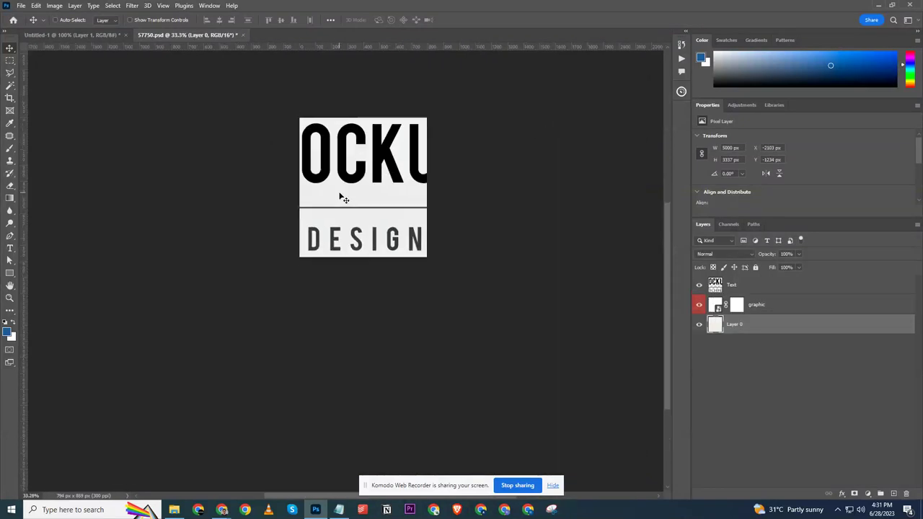
scroll(340, 196, "down", 5)
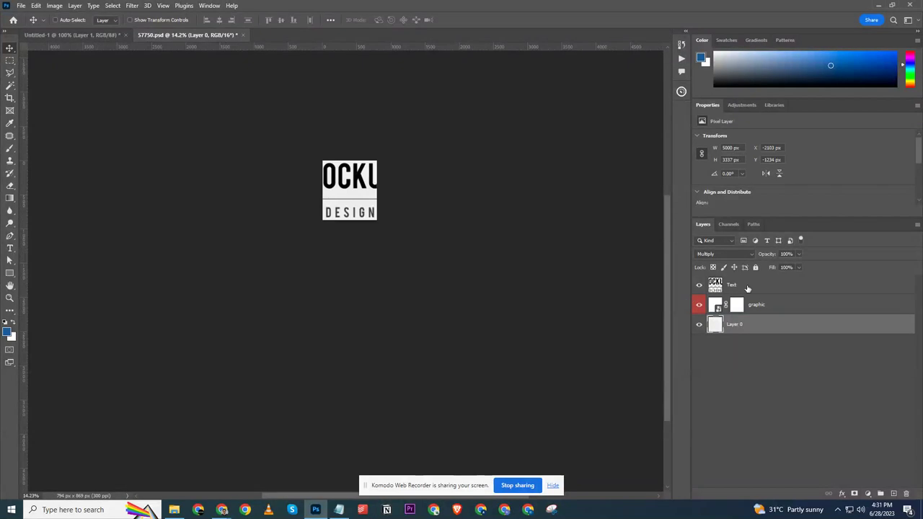
left_click(748, 289, "shift")
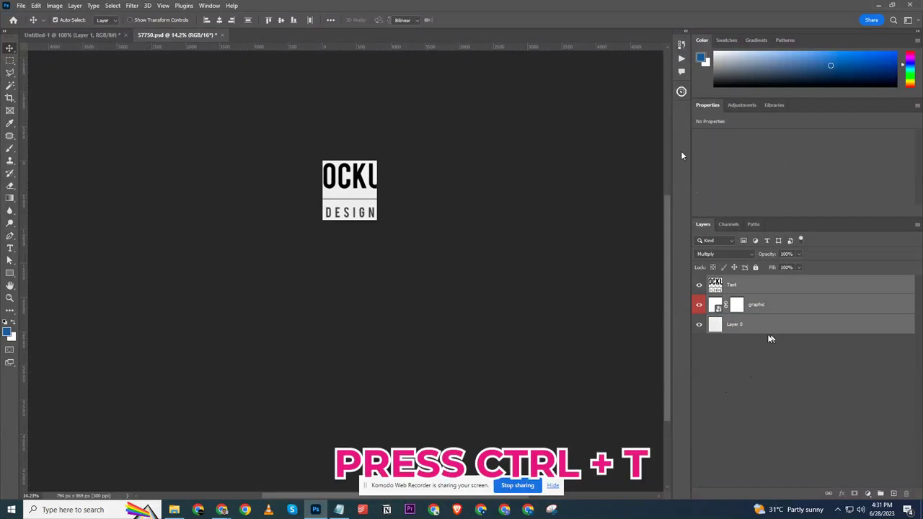
key("ctrl+t")
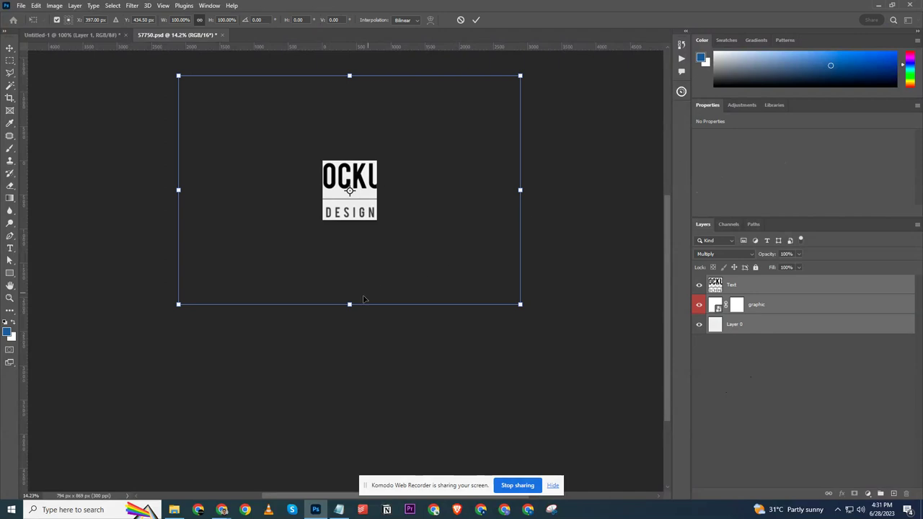
left_click_drag(350, 303, 350, 222)
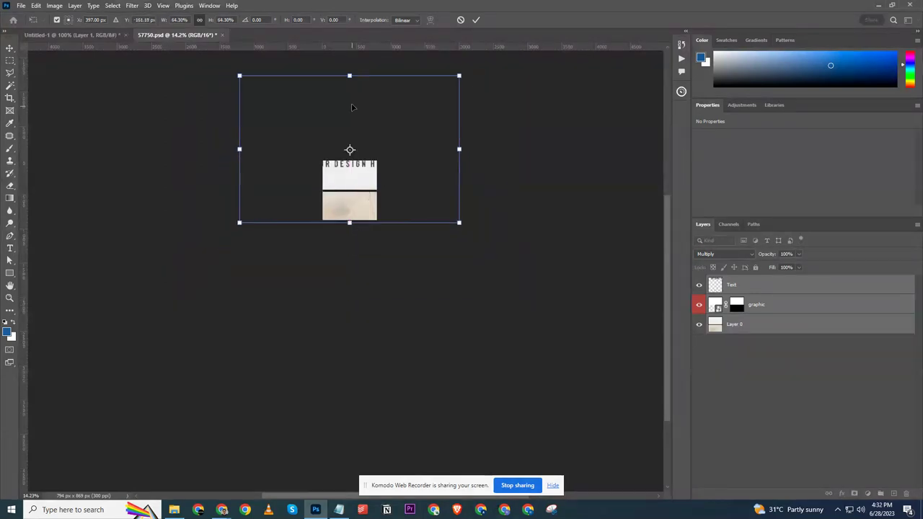
left_click_drag(350, 76, 371, 187)
Move the scaled mockup onto the canvas, enlarge it slightly, and commit the transform
scroll(367, 191, "up", 8)
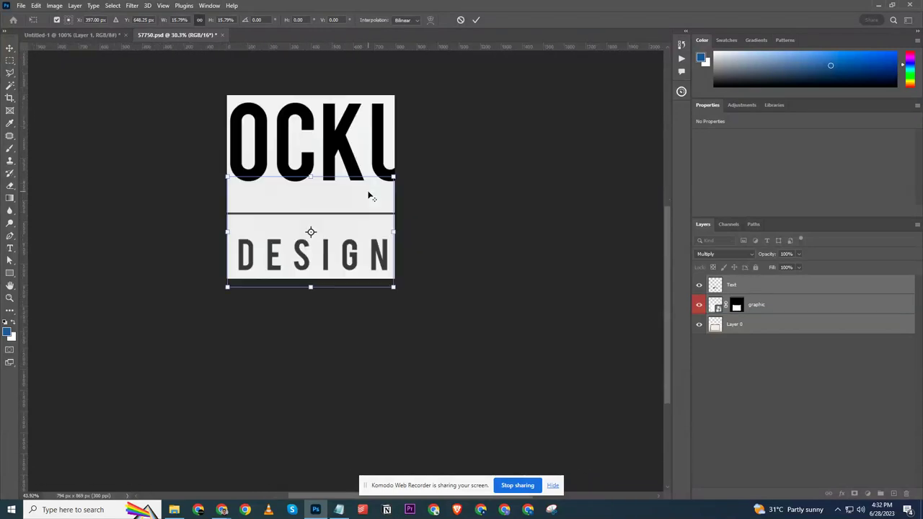
left_click_drag(342, 267, 381, 196)
left_click_drag(458, 169, 463, 166)
left_click_drag(218, 329, 216, 331)
key("Return")
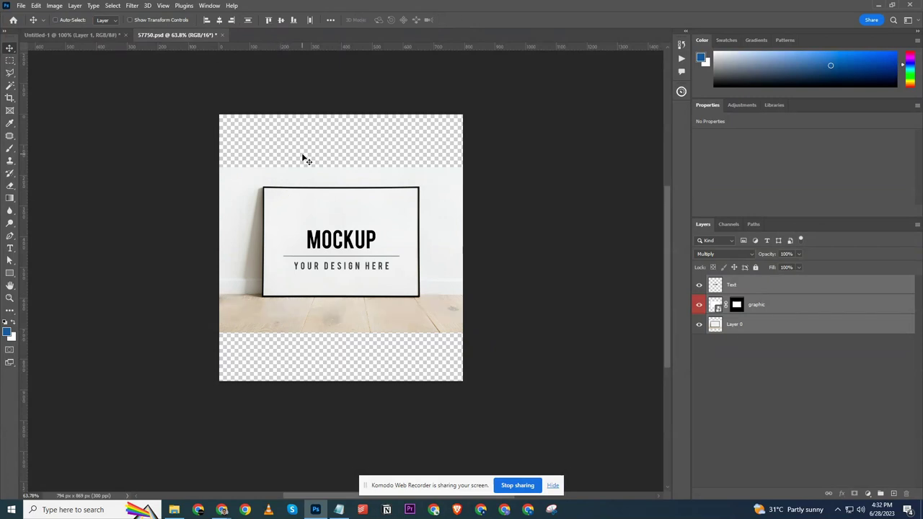
Duplicate Untitled-1's Layer 1 into 57750.psd and return to the mockup document
left_click(731, 285)
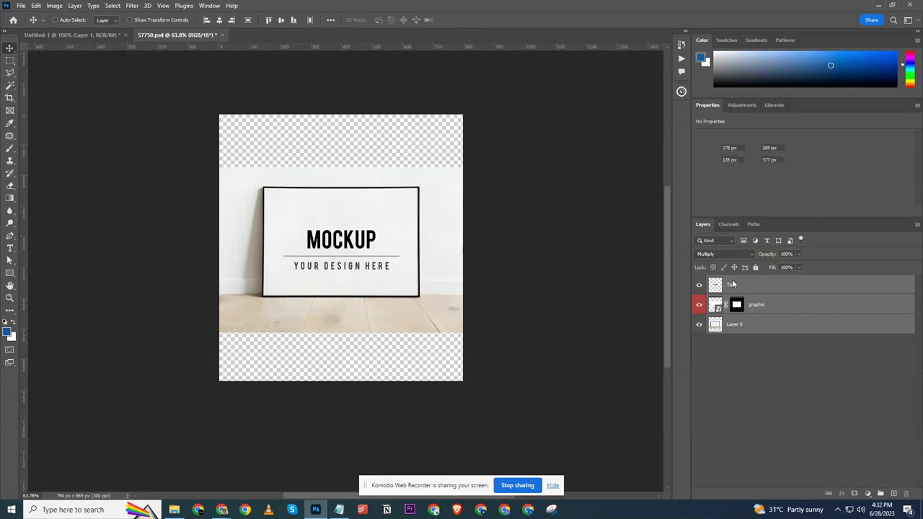
left_click(72, 35)
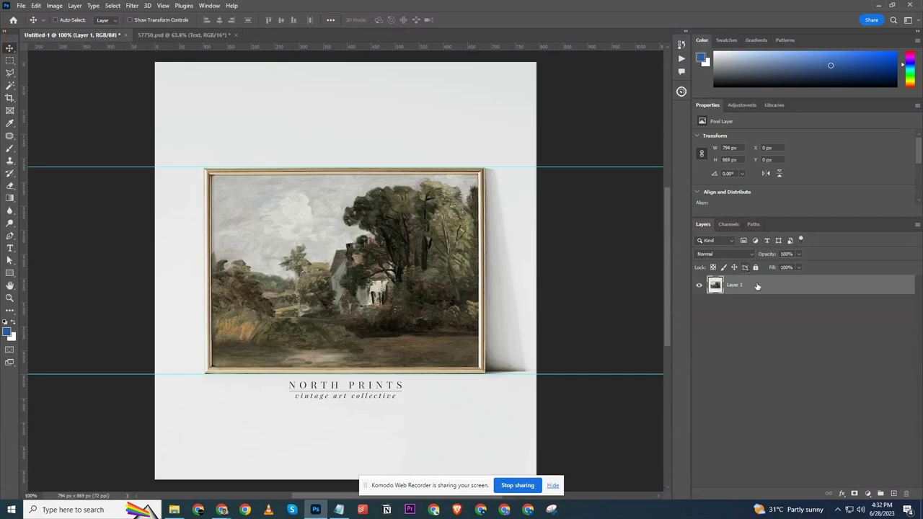
right_click(757, 286)
left_click(789, 132)
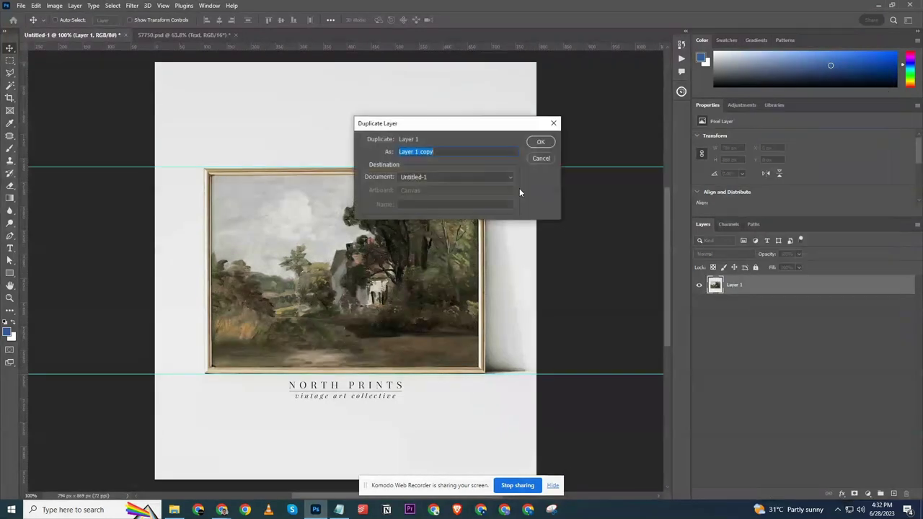
left_click(504, 177)
left_click(468, 191)
left_click(540, 142)
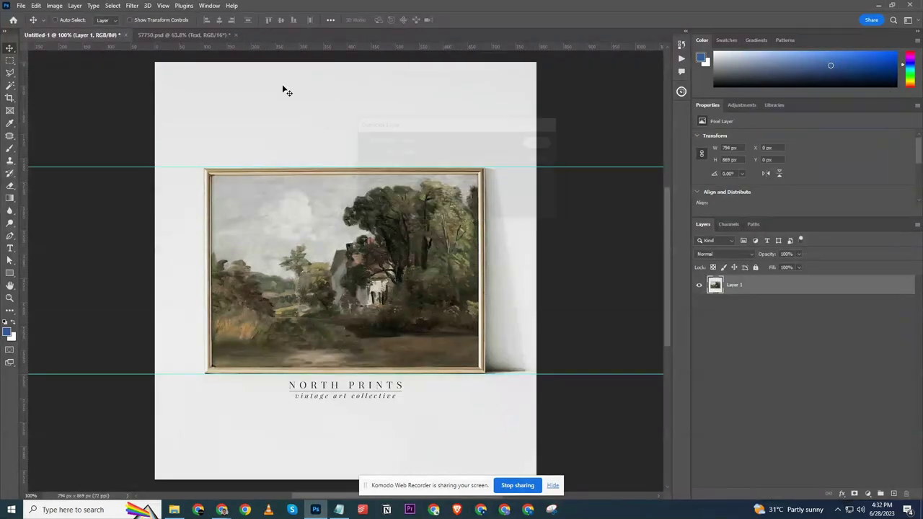
left_click(204, 37)
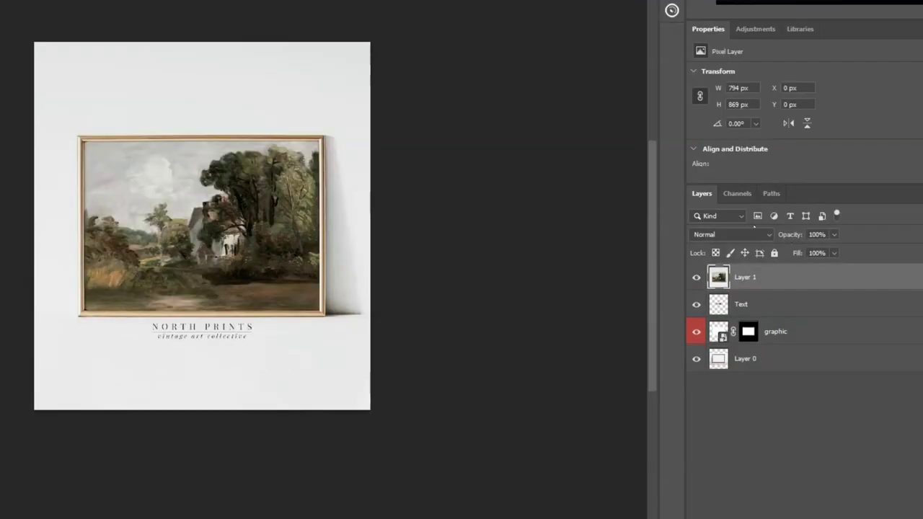
Fade Layer 1 to 24%, guide its frame's top and bottom edges, then hide it
left_click_drag(787, 239, 738, 231)
left_click_drag(461, 46, 461, 183)
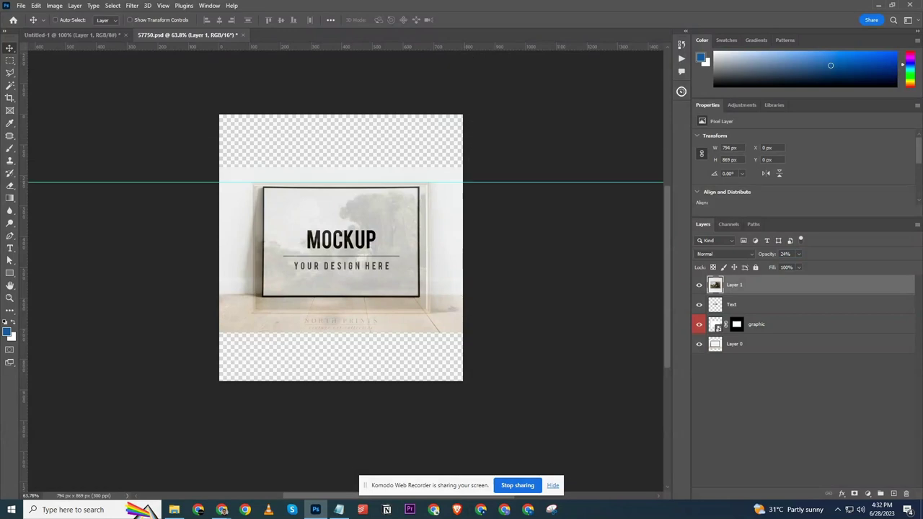
left_click_drag(479, 46, 480, 314)
left_click(696, 285)
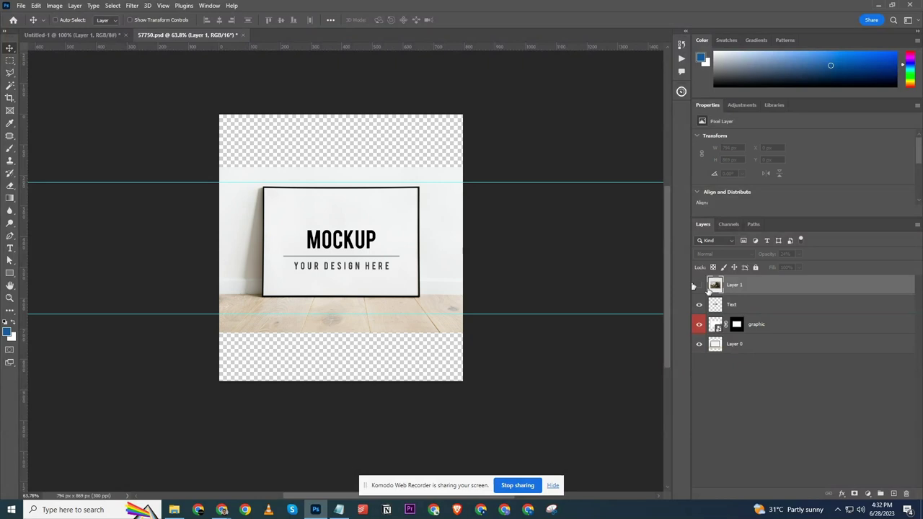
left_click(793, 306)
Scale Text, graphic and Layer 0 to about 119% and shift them right onto the guides
left_click(781, 345, "shift")
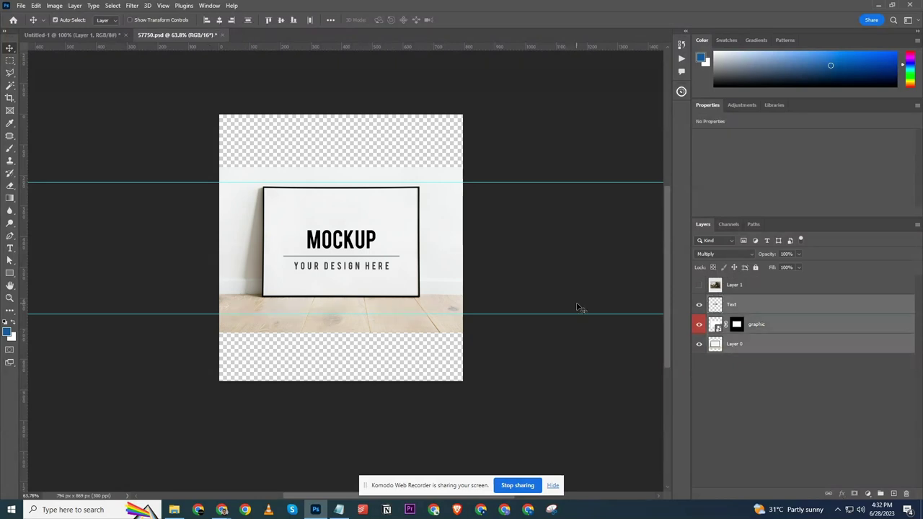
key("ctrl+t")
left_click_drag(460, 165, 472, 161)
left_click_drag(217, 334, 181, 355)
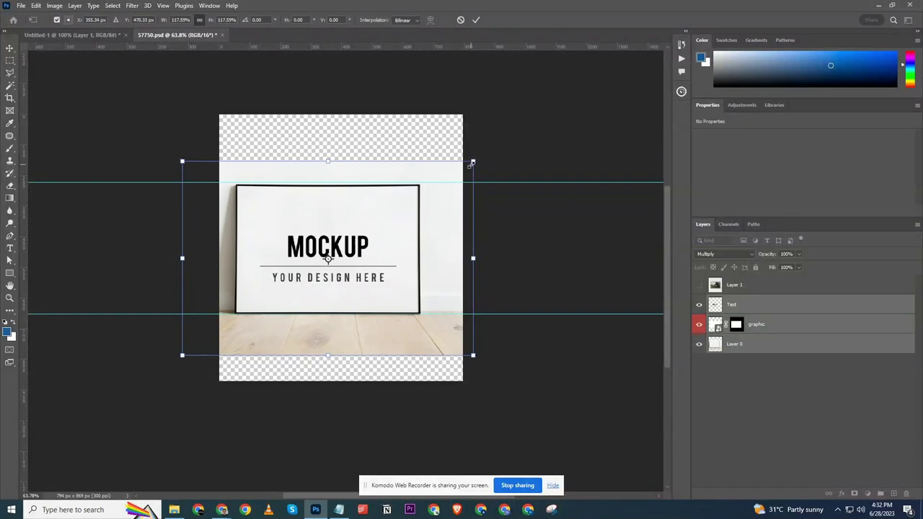
left_click_drag(472, 163, 477, 159)
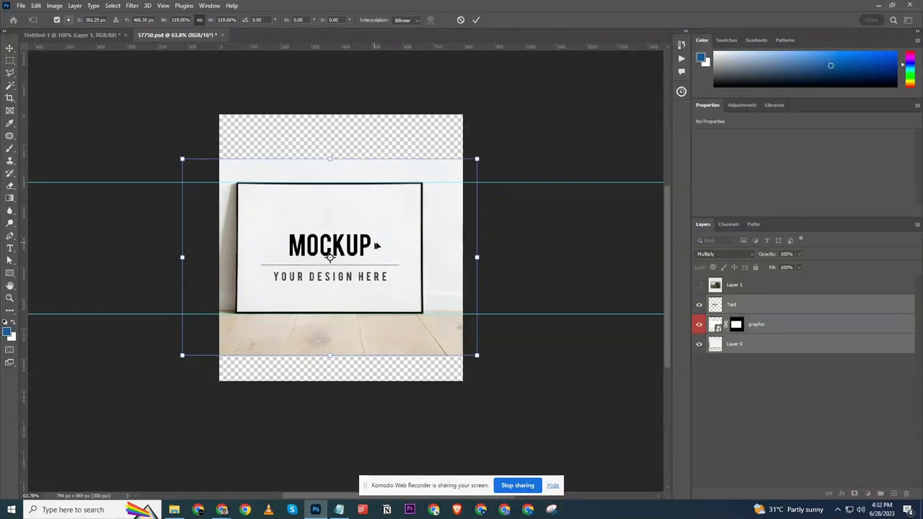
left_click_drag(375, 246, 388, 246)
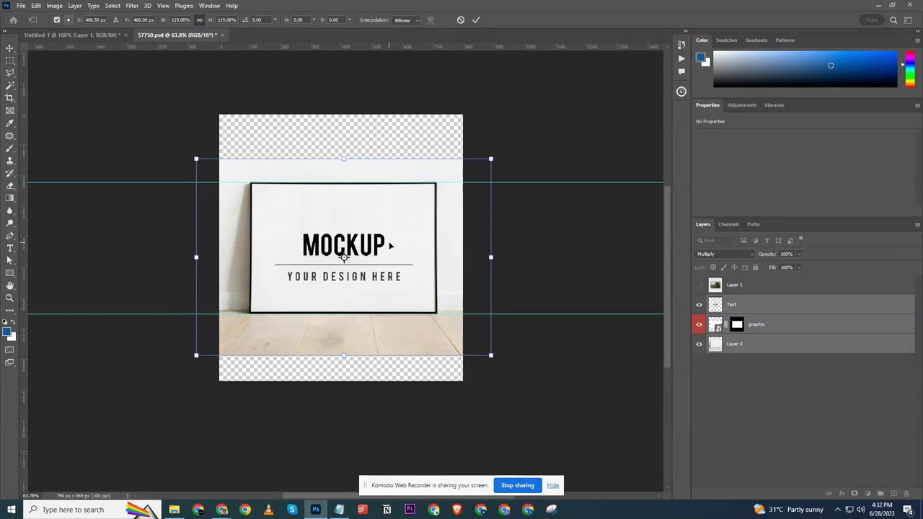
key("Return")
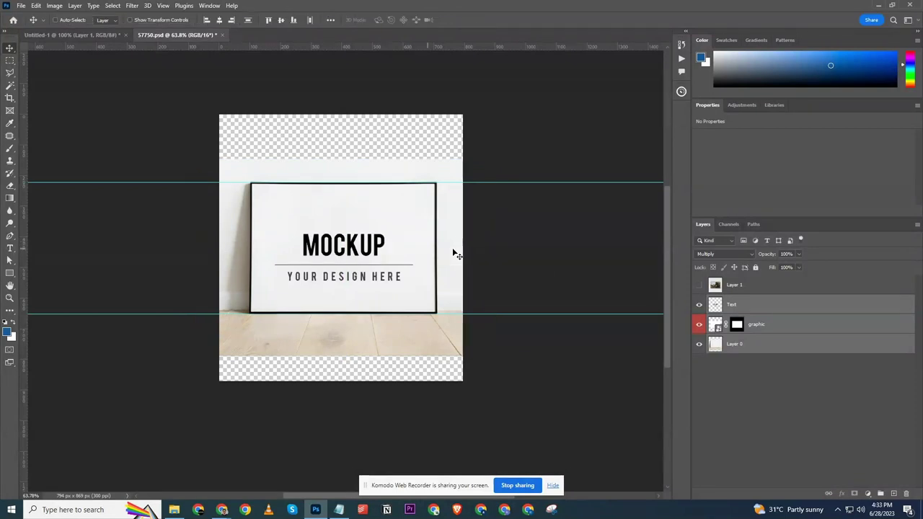
Try rectangular marquee selections of the top and bottom canvas strips, then deselect
left_click(763, 317)
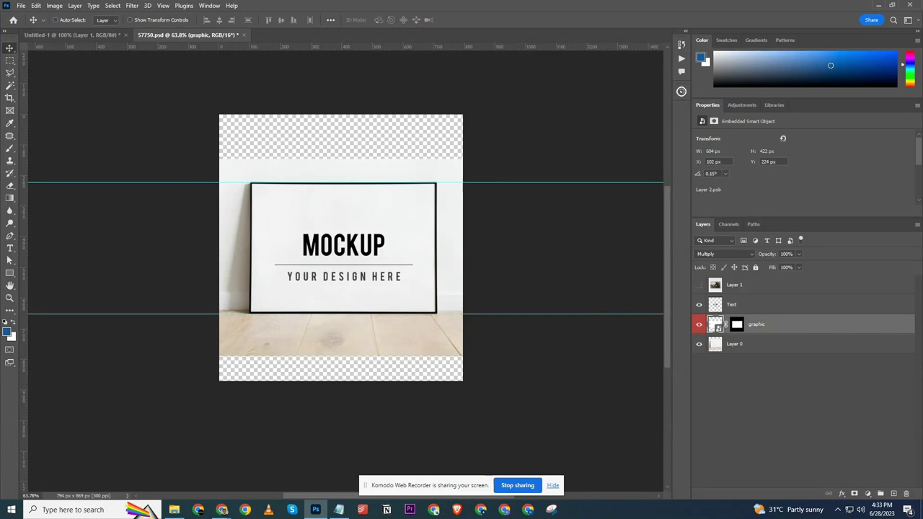
left_click(10, 61)
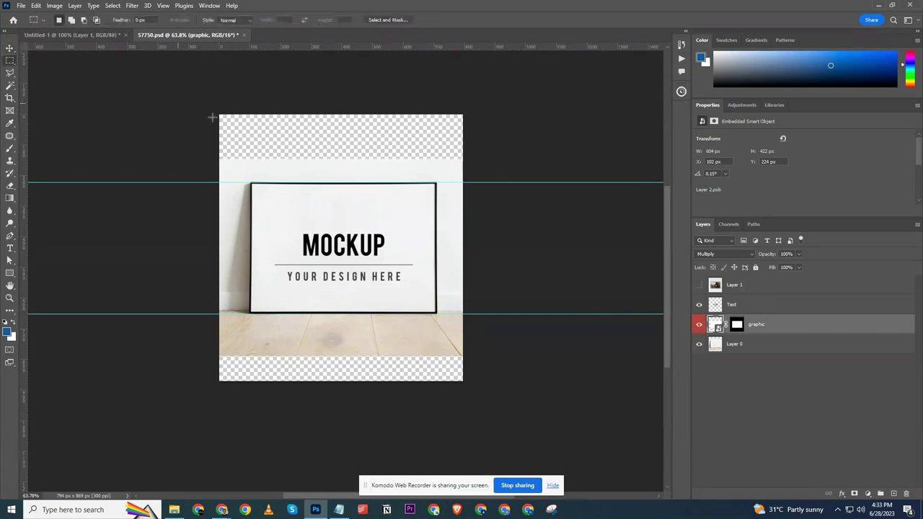
left_click_drag(219, 114, 478, 173)
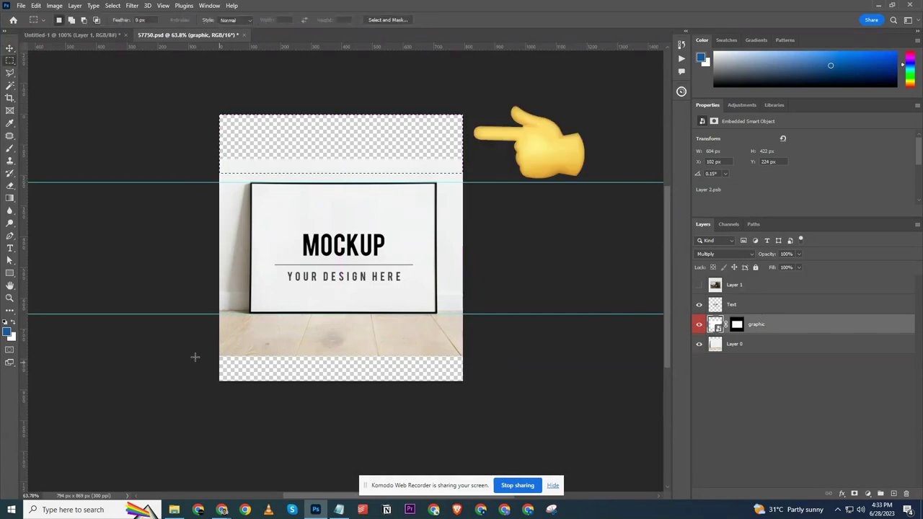
left_click_drag(195, 338, 505, 385)
left_click(502, 385)
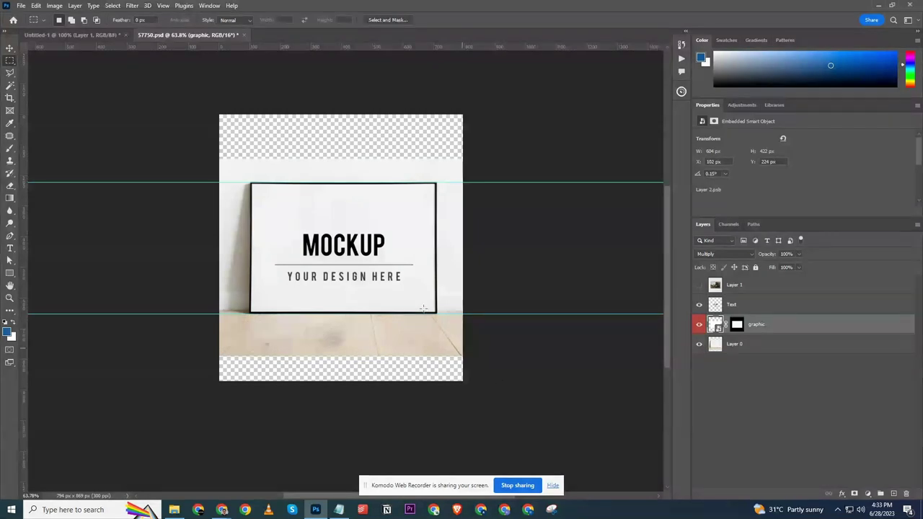
left_click_drag(200, 107, 483, 173)
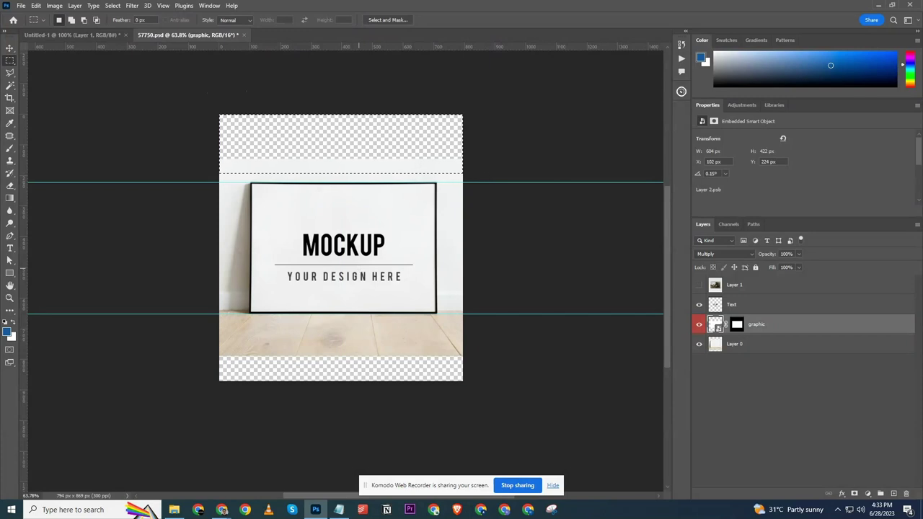
key("ctrl+d")
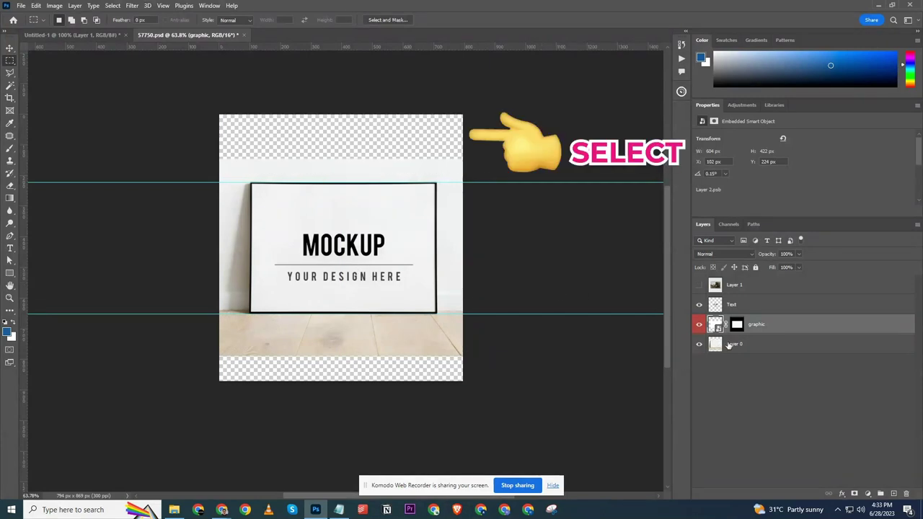
Copy Layer 0's top wall strip to a new layer and stretch it to the canvas top
left_click(734, 344)
left_click_drag(211, 105, 497, 179)
key("ctrl+j")
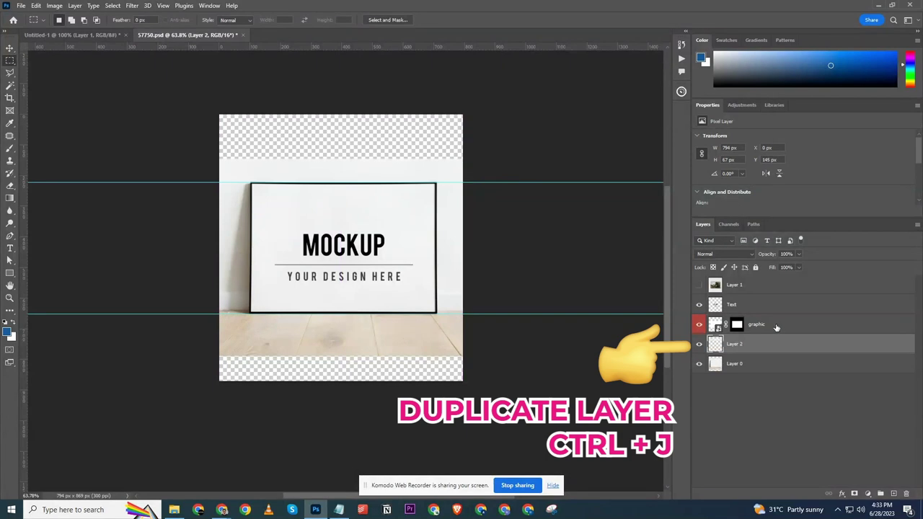
key("ctrl+t")
left_click_drag(338, 158, 342, 98)
key("Return")
Marquee-select the floor strip near the bottom of the canvas
scroll(346, 137, "up", 6)
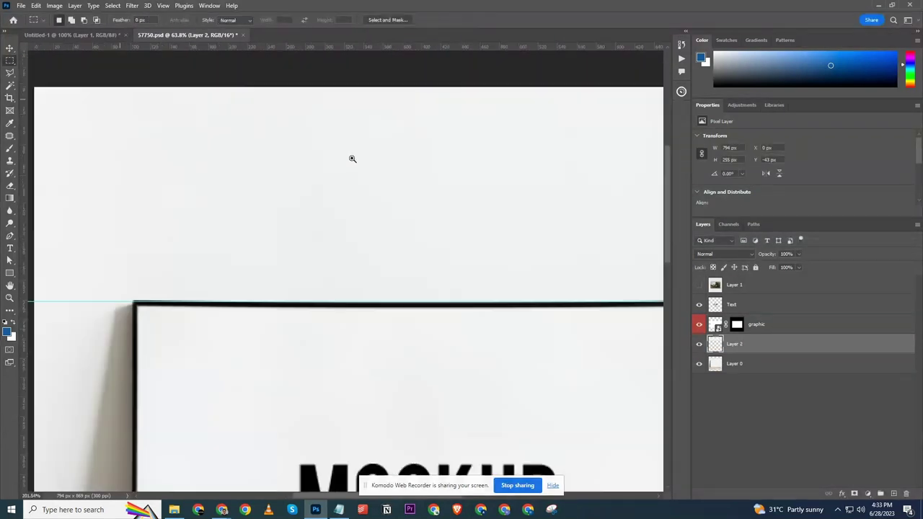
scroll(339, 216, "down", 4)
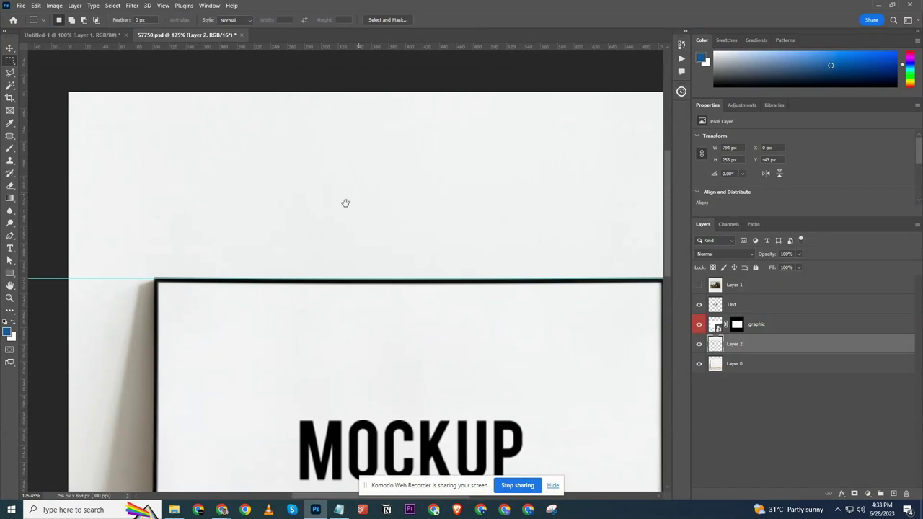
scroll(317, 304, "down", 6)
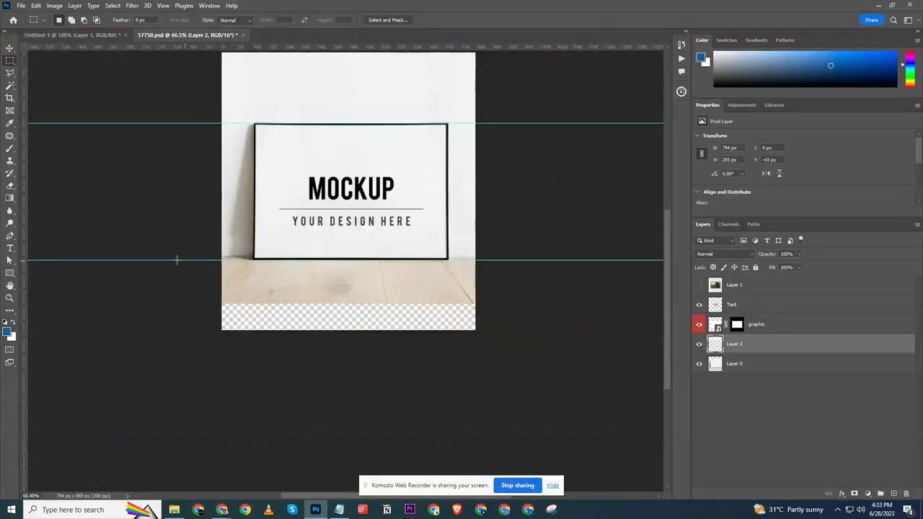
left_click_drag(216, 275, 579, 311)
Copy the floor strip to Layer 3, stretch it down, and widen its bottom in perspective
left_click(750, 365)
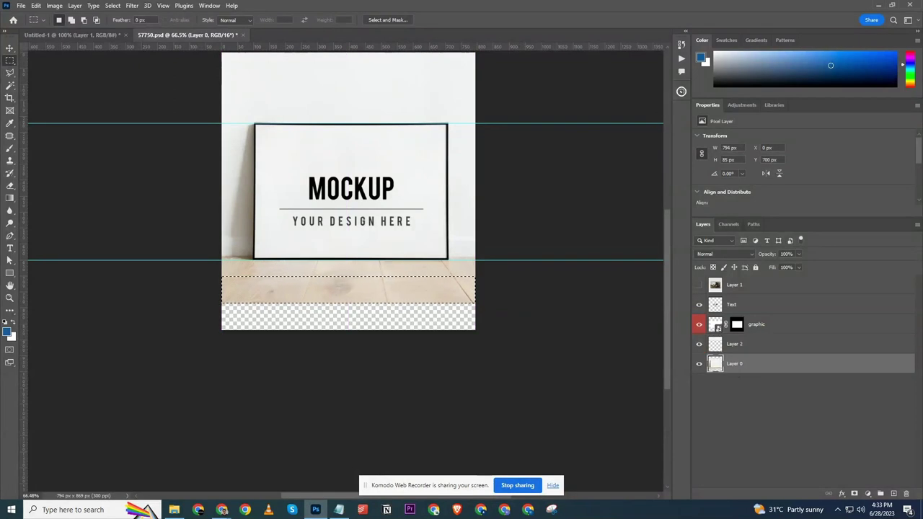
key("ctrl+j")
key("ctrl+t")
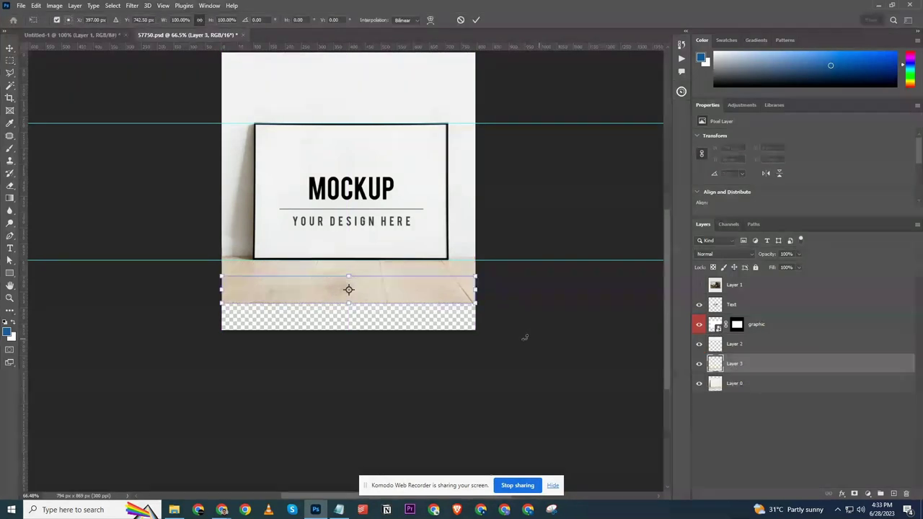
left_click_drag(348, 302, 350, 332)
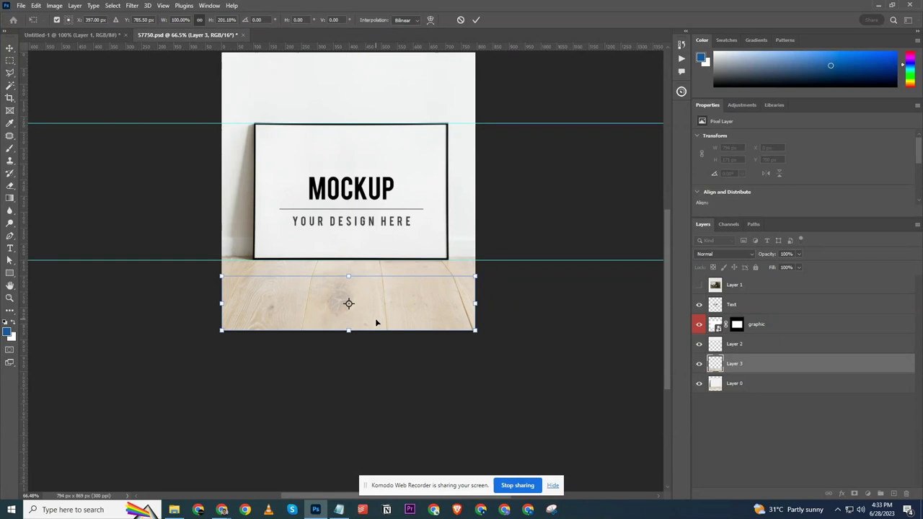
right_click(375, 319)
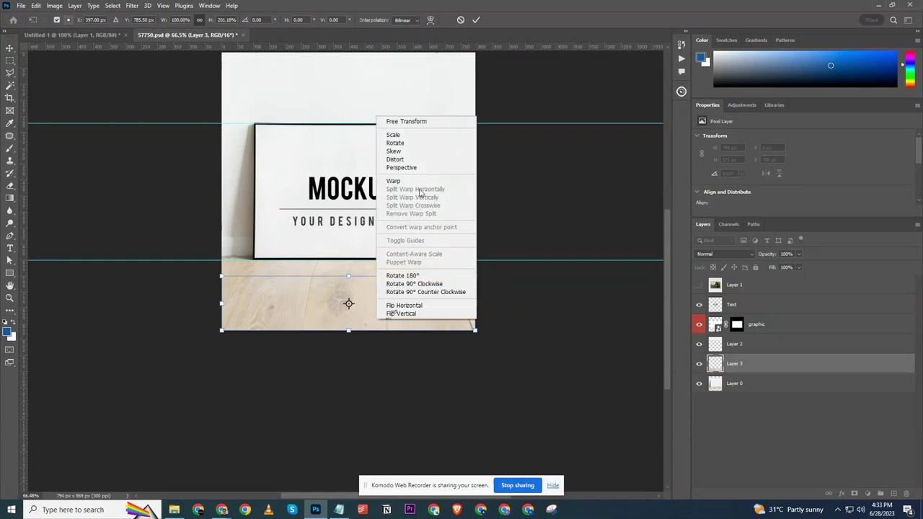
left_click(401, 167)
left_click_drag(475, 331, 498, 332)
key("Escape")
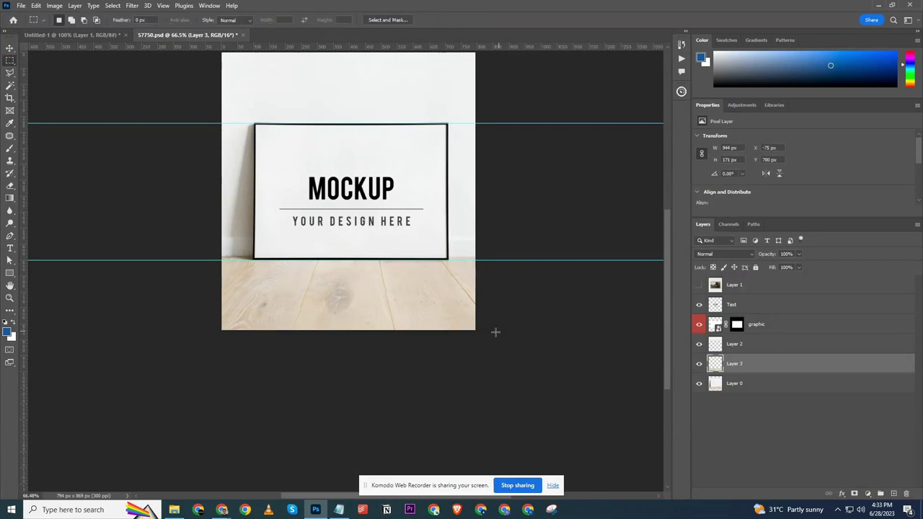
key("v")
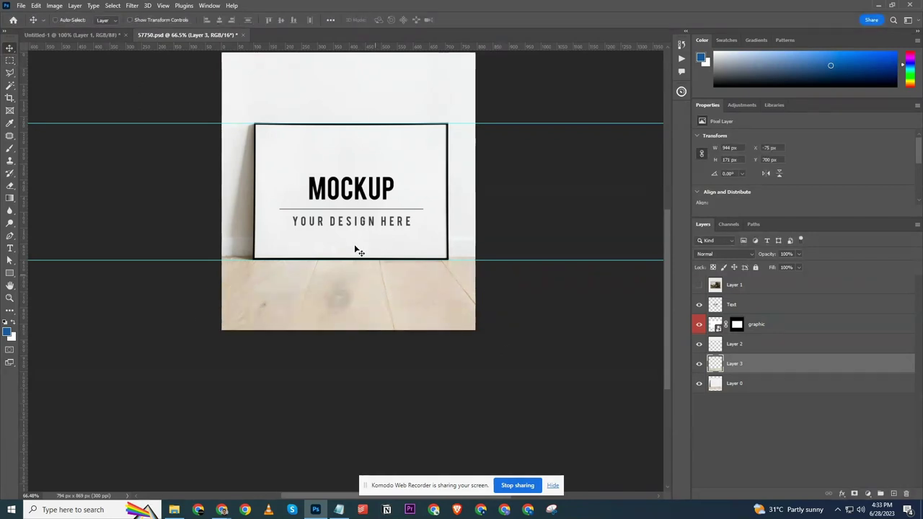
left_click_drag(343, 226, 368, 281)
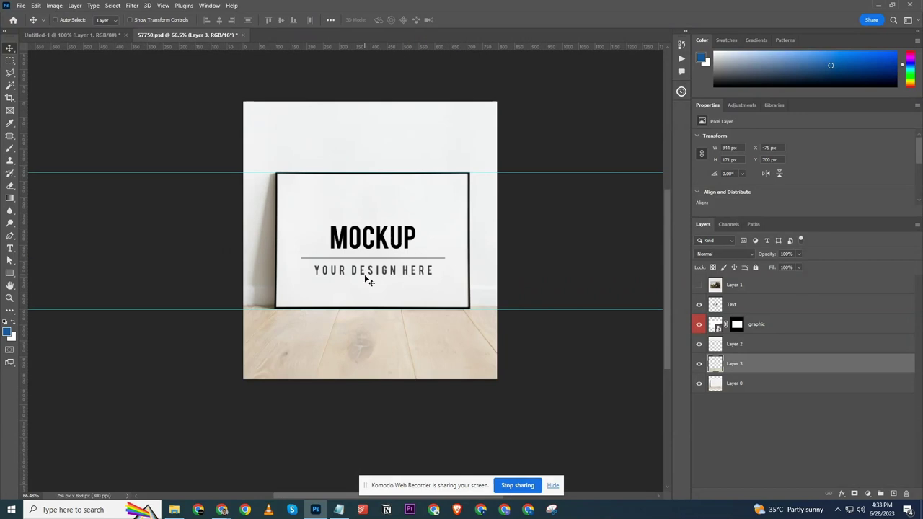
Delete reference Layer 1 after a final alignment check and save 57750.psd
left_click(699, 285)
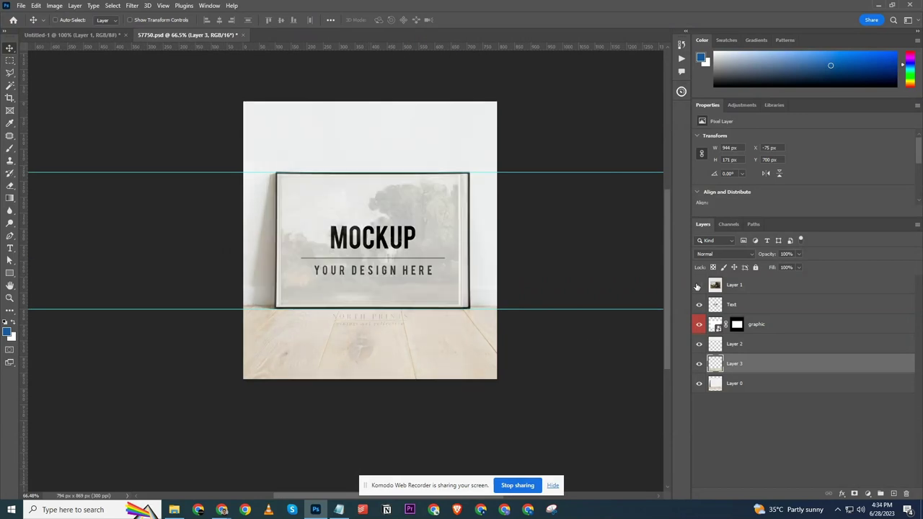
left_click(698, 286)
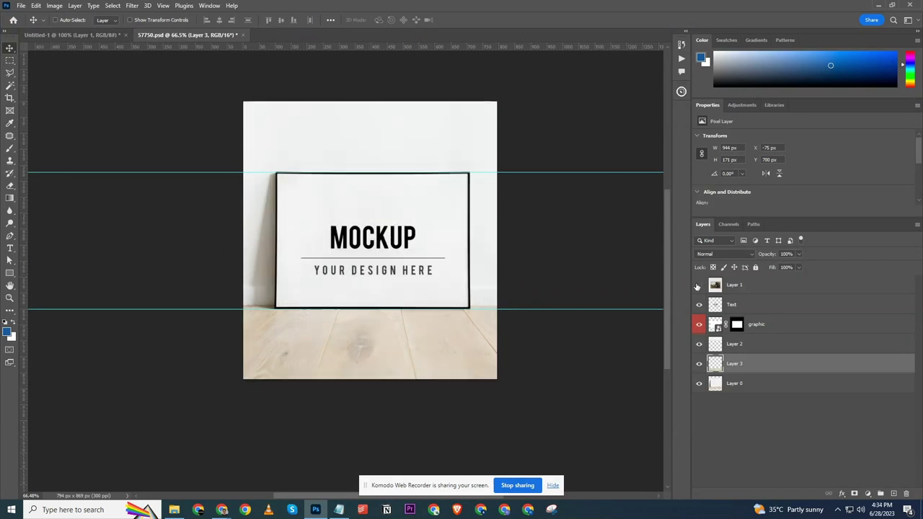
left_click(763, 284)
key("Delete")
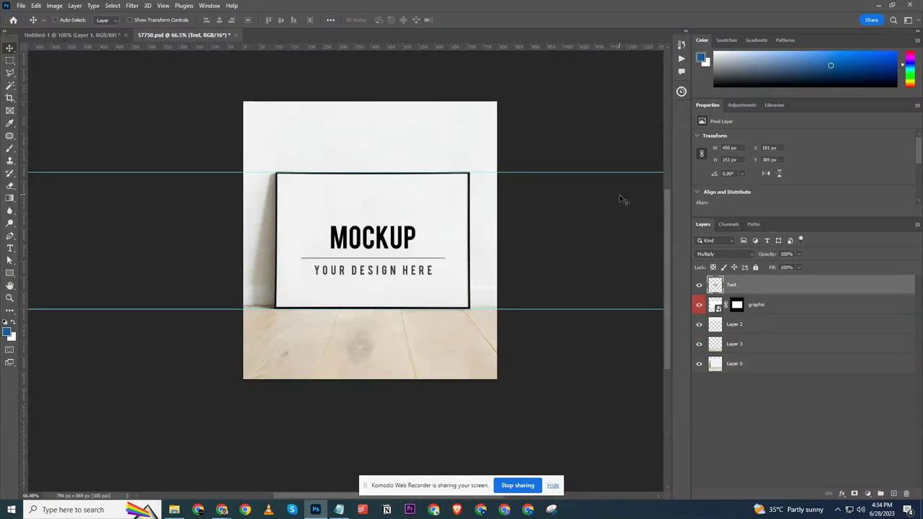
key("ctrl+s")
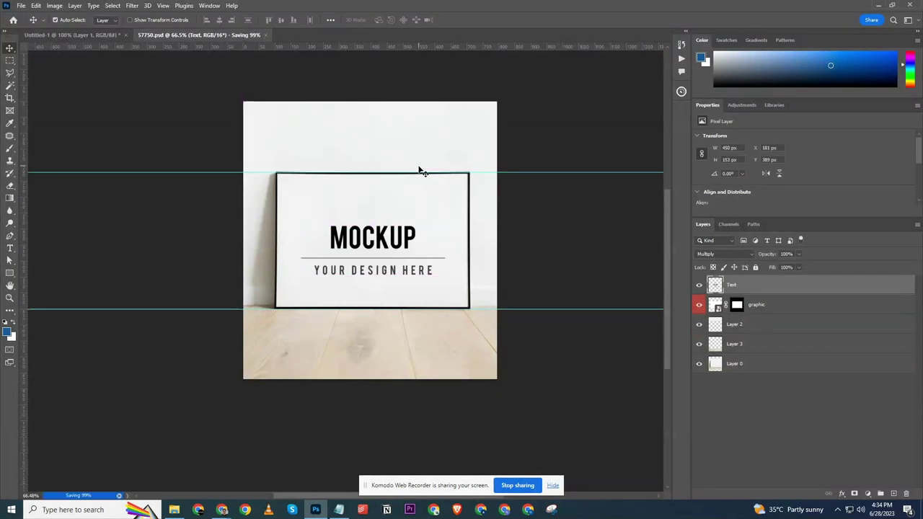
Confirm the graphic placeholder is blank, close both documents, and return to the Frames folder
left_click(768, 305)
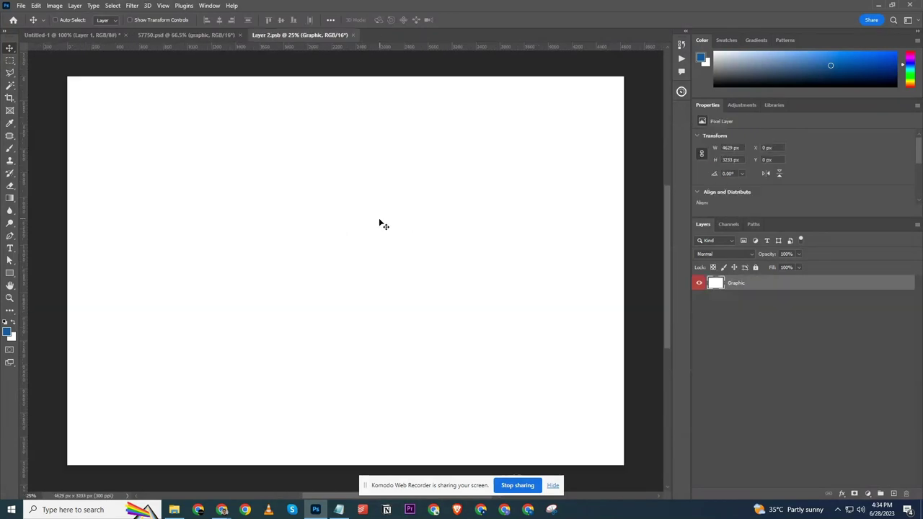
key("ctrl+w")
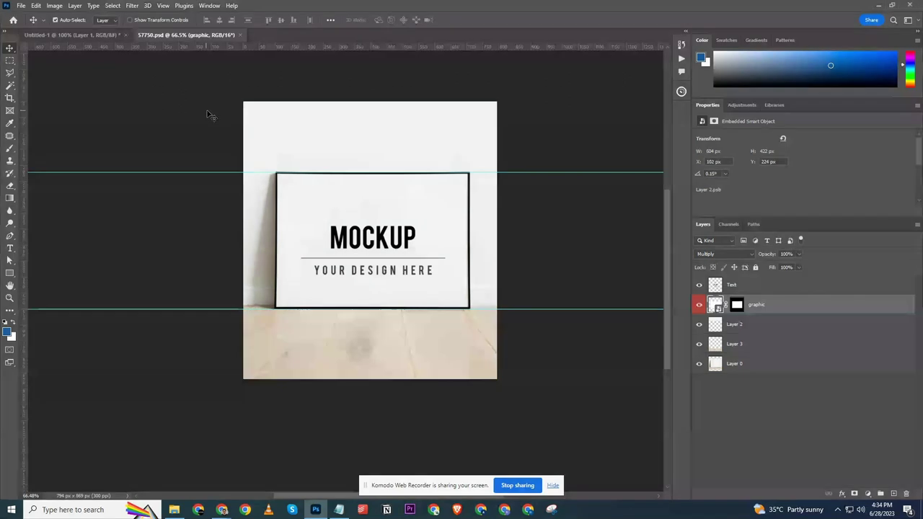
key("ctrl+w")
left_click(174, 508)
Select 240199.psd, 240201.psd and etsy51.psd and drag them into Photoshop
left_click(162, 129)
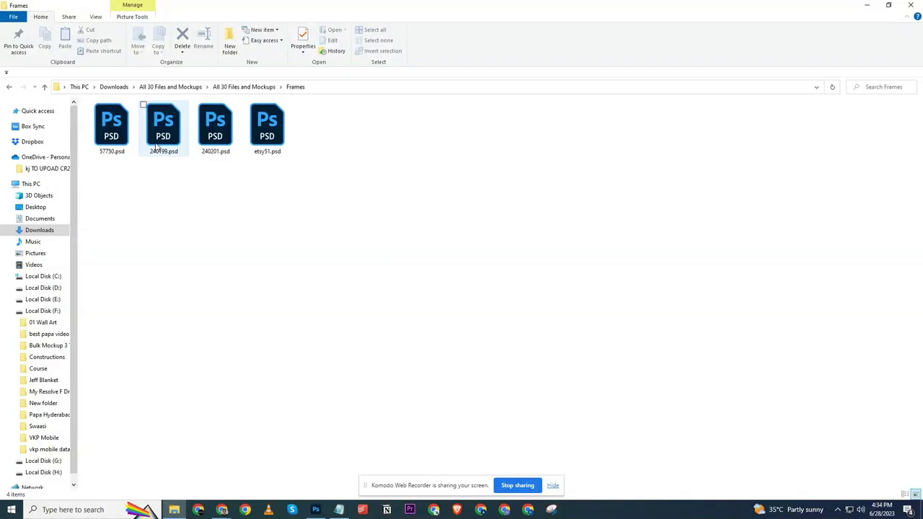
left_click_drag(294, 174, 168, 127)
left_click_drag(167, 127, 487, 24)
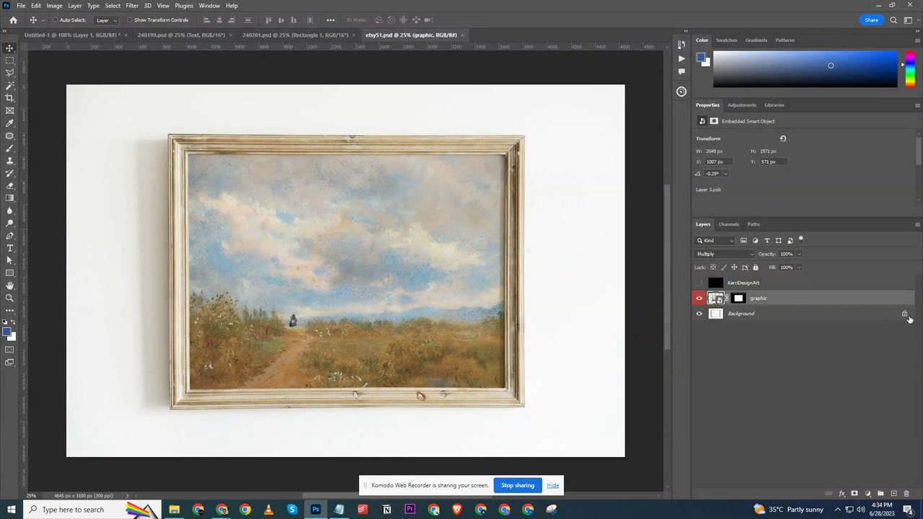
Unlock the Background layer and set the etsy51 canvas size to 794 × 869 px
left_click(904, 314)
left_click(54, 5)
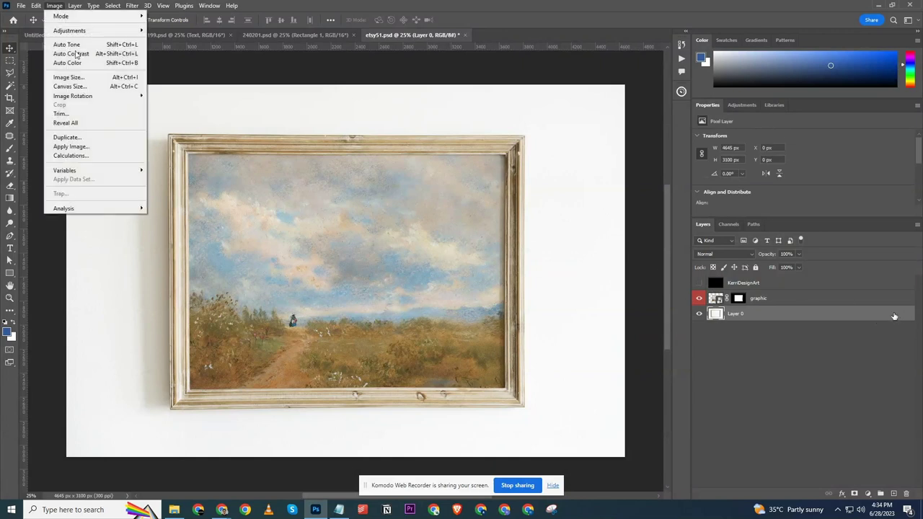
left_click(94, 86)
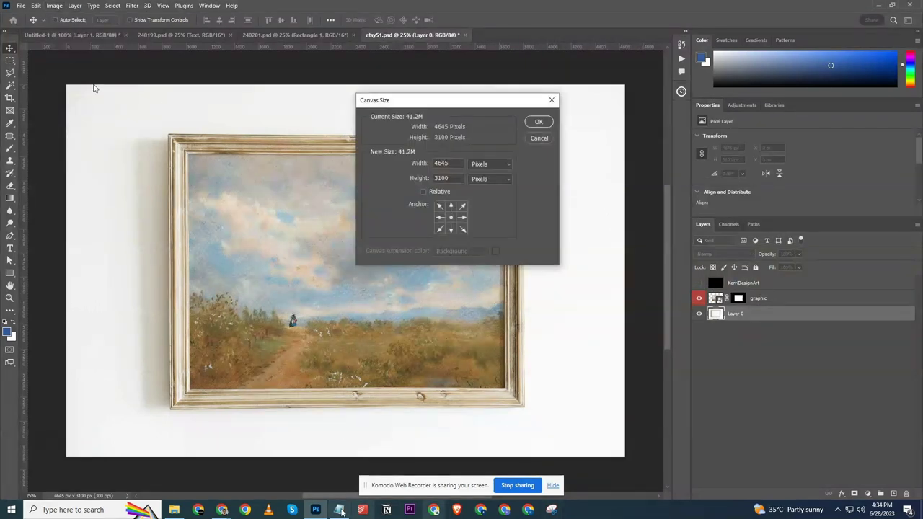
left_click(340, 509)
left_click(340, 509)
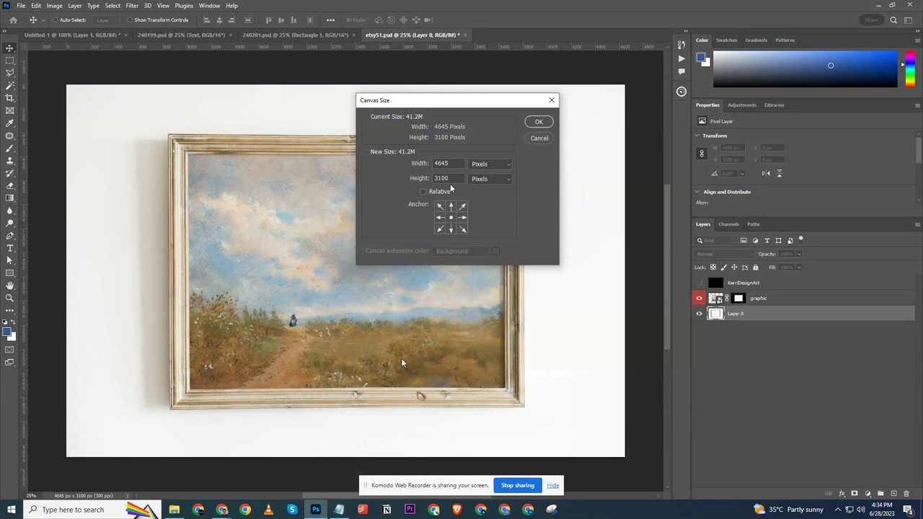
type("794")
double_click(452, 179)
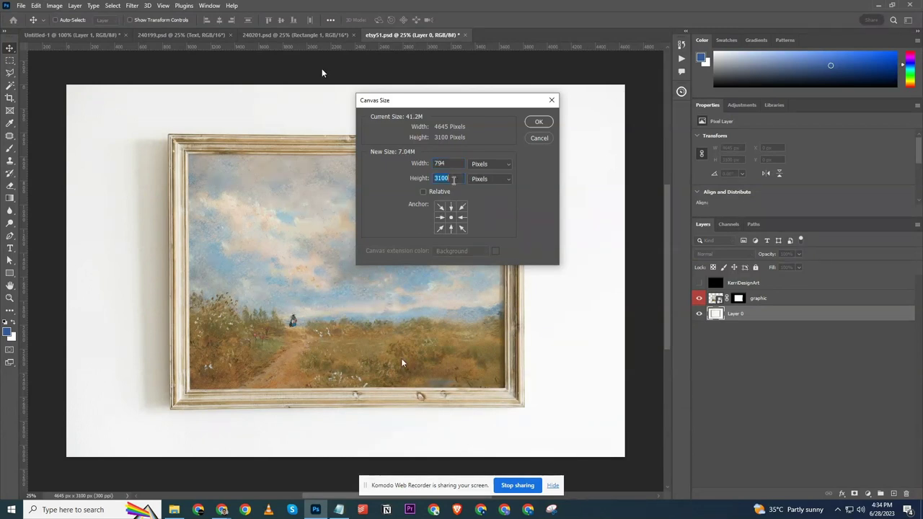
type("869")
left_click(537, 122)
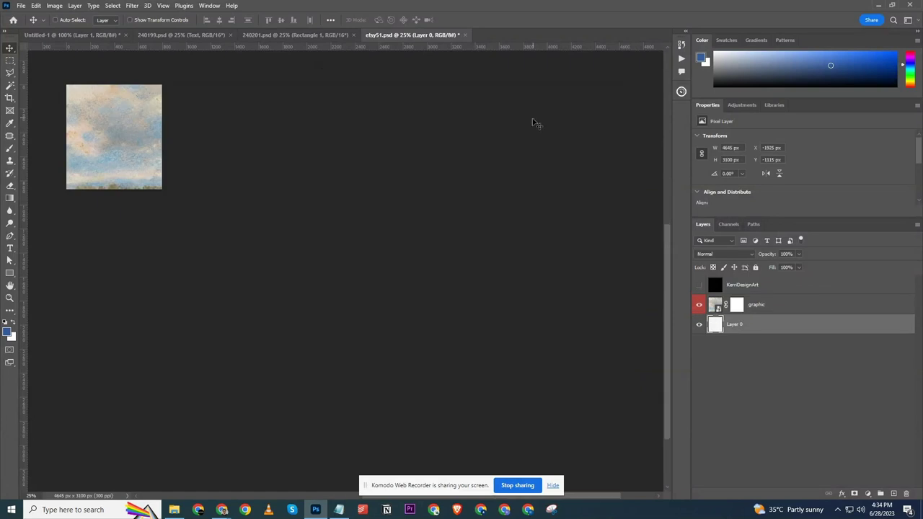
Scale all three mockup layers down to about 18% and centre them on the canvas
left_click(778, 293, "shift")
key("ctrl+t")
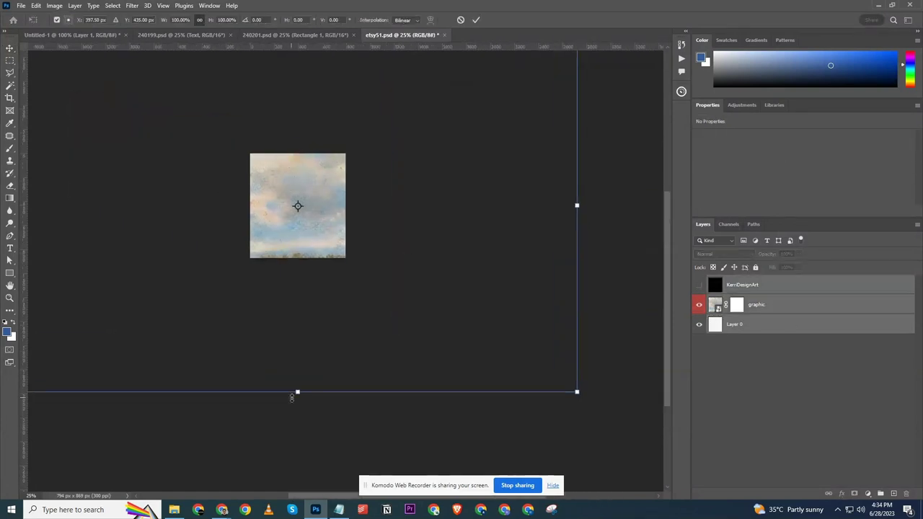
left_click_drag(298, 393, 298, 268)
scroll(310, 217, "up", 3)
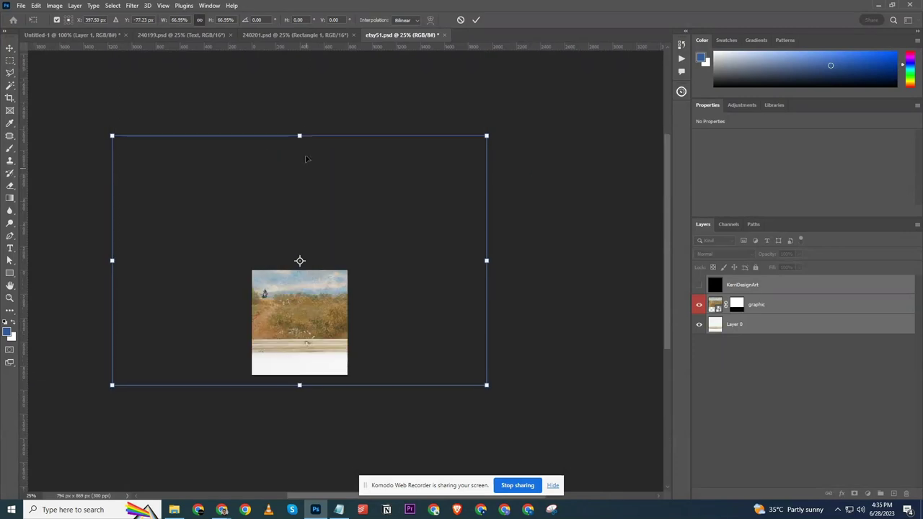
left_click_drag(299, 136, 300, 269)
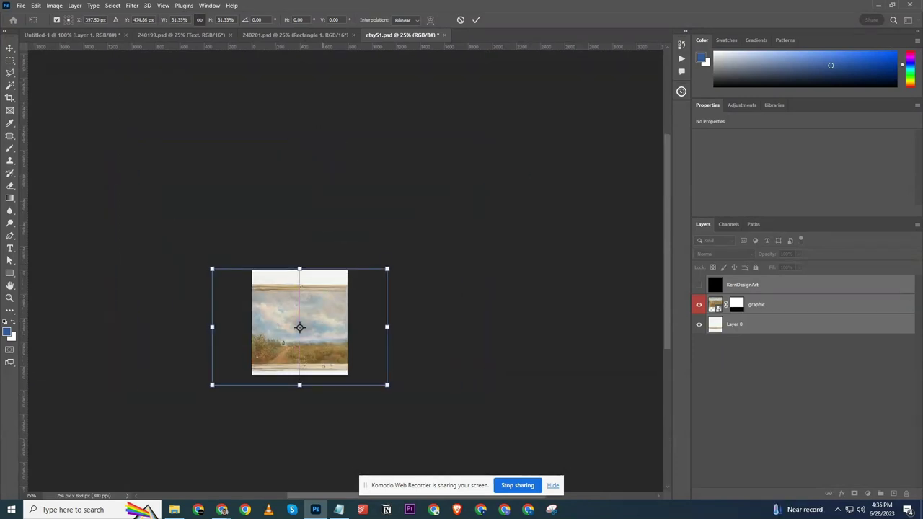
left_click_drag(299, 386, 306, 339)
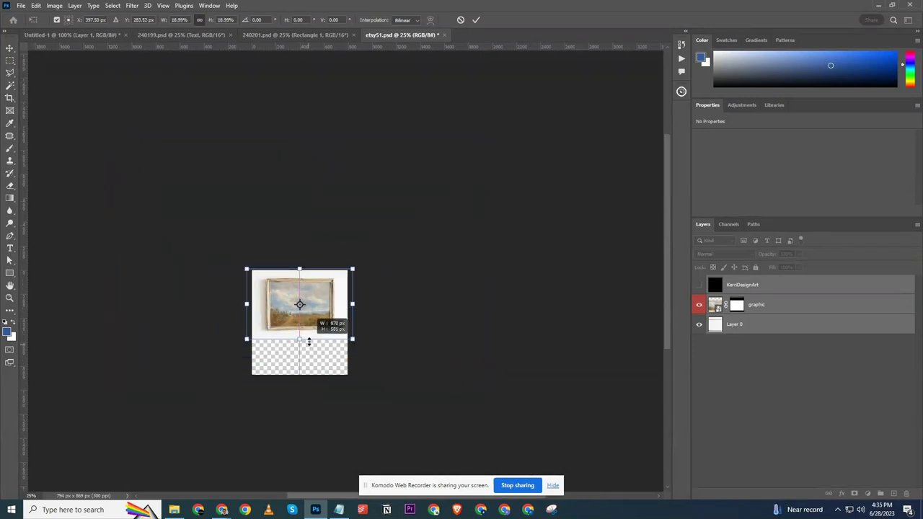
scroll(306, 344, "up", 3)
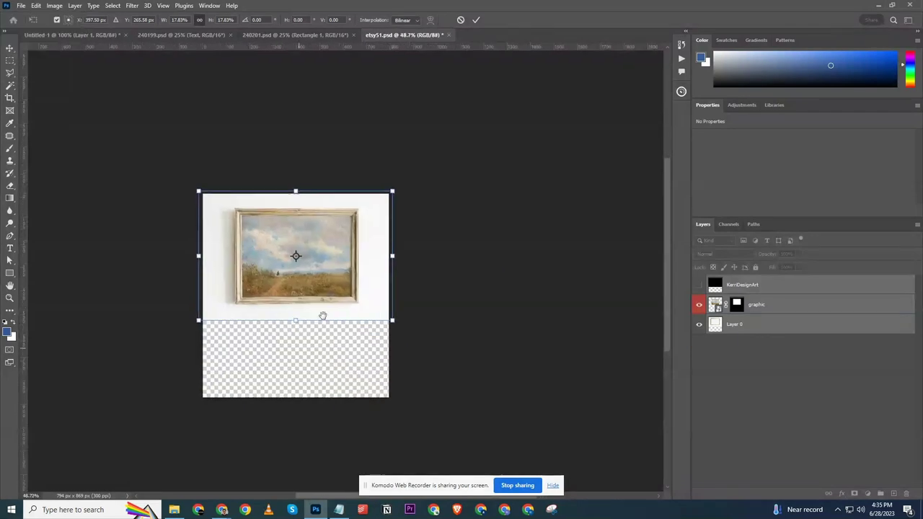
left_click_drag(319, 319, 358, 259)
left_click_drag(373, 224, 375, 248)
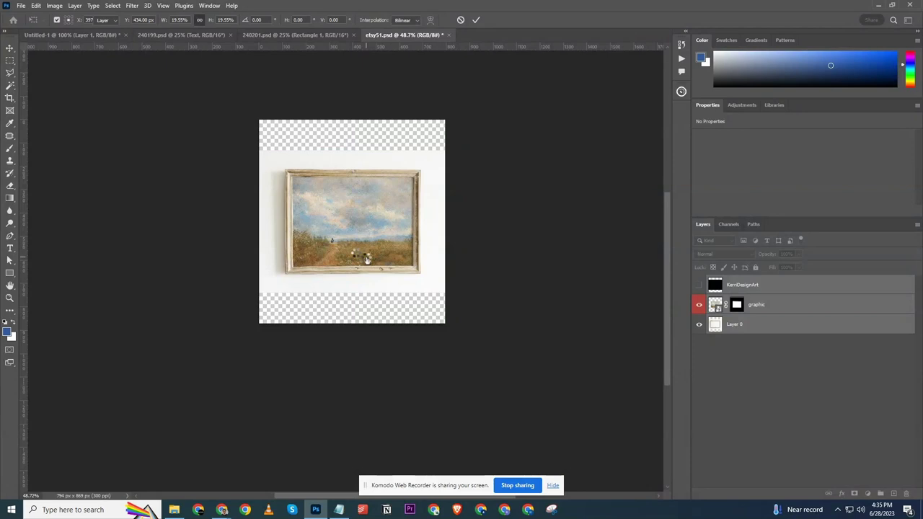
key("Return")
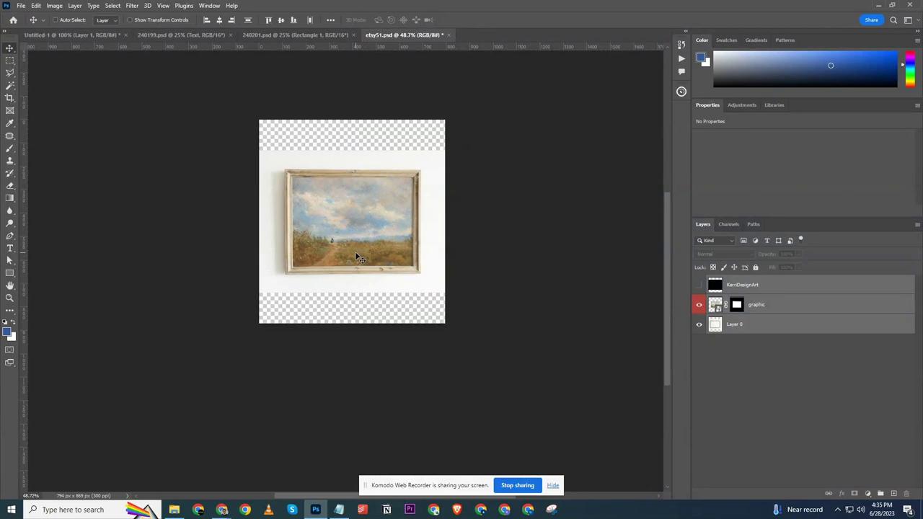
Duplicate Layer 1 from Untitled-1 into etsy51.psd and view it there
left_click(104, 33)
right_click(775, 285)
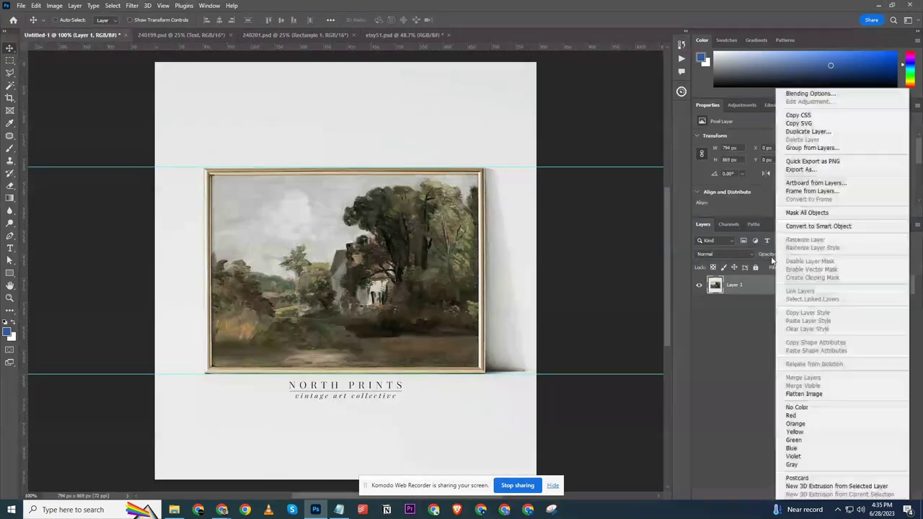
left_click(807, 132)
left_click(477, 178)
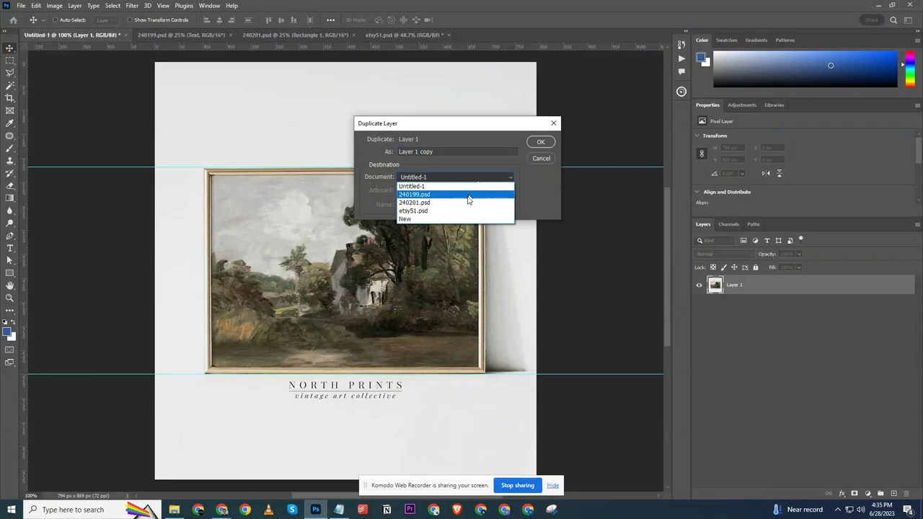
left_click(469, 212)
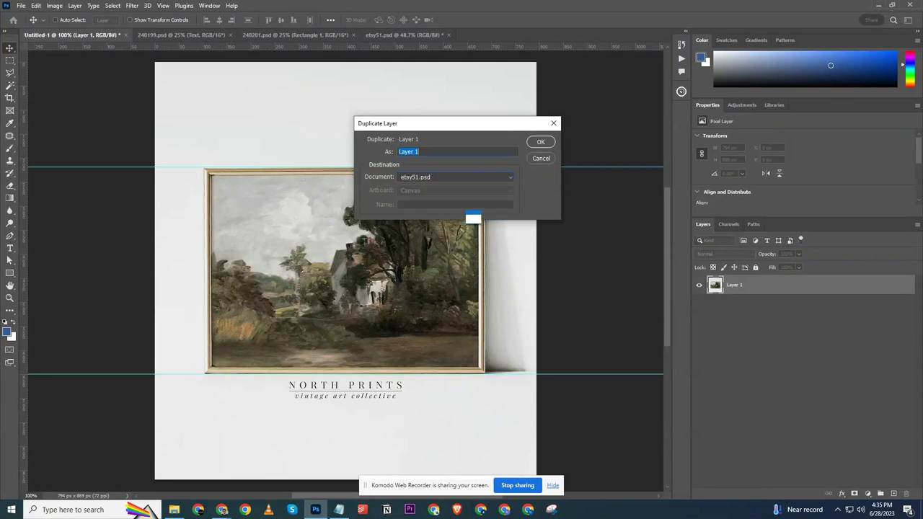
left_click(540, 142)
left_click(407, 35)
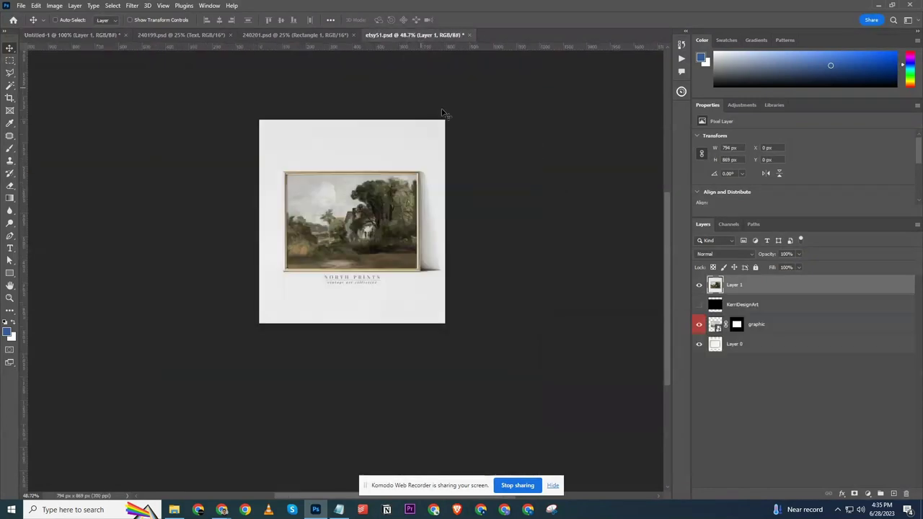
Compare frames at lower Layer 1 opacity, restore 100%, and add guides at the frame's top and bottom
left_click_drag(766, 257, 750, 257)
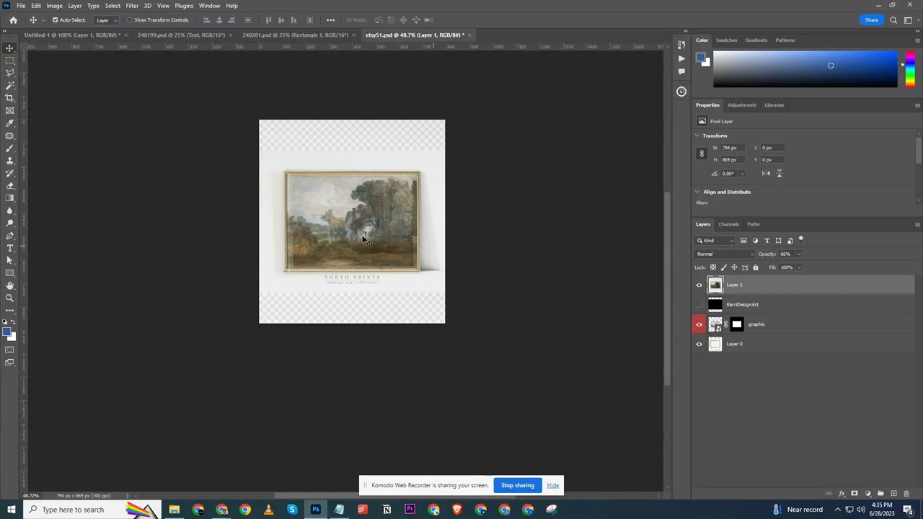
key("ctrl+1")
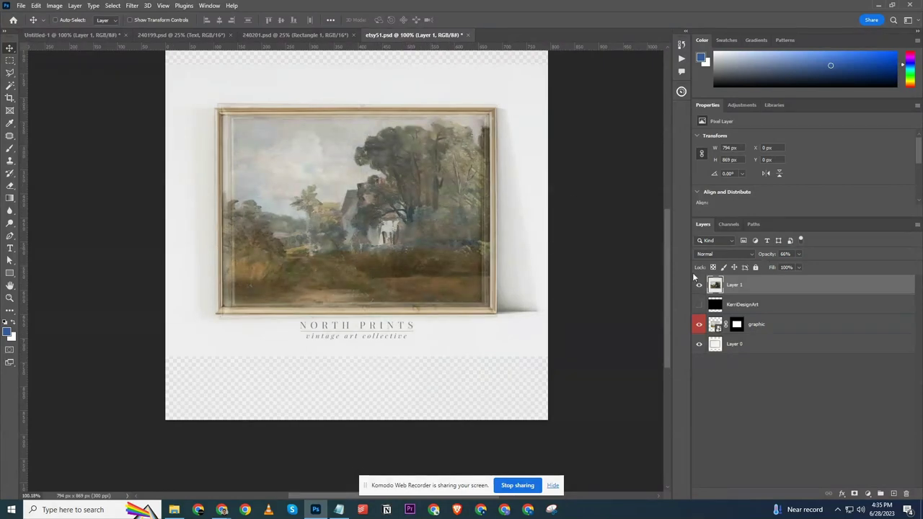
key("Return")
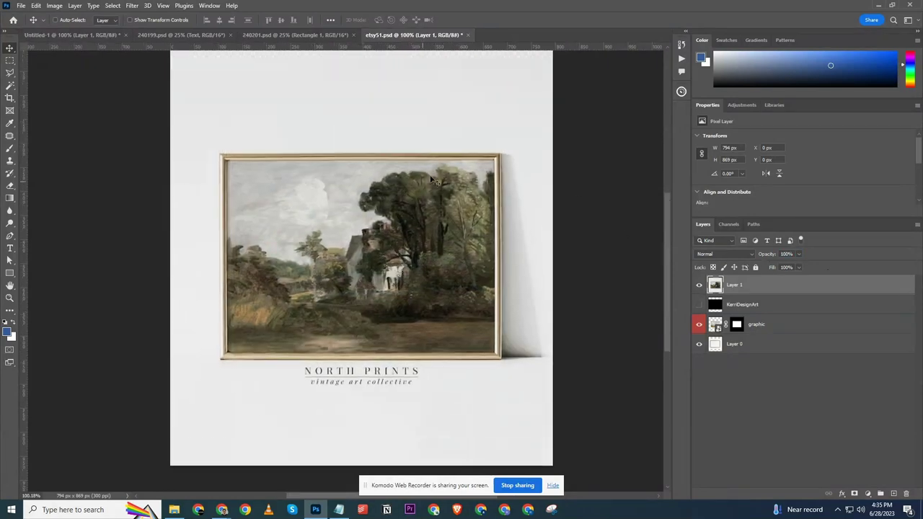
scroll(466, 66, "down", 1)
left_click_drag(465, 47, 470, 156)
left_click_drag(500, 47, 506, 323)
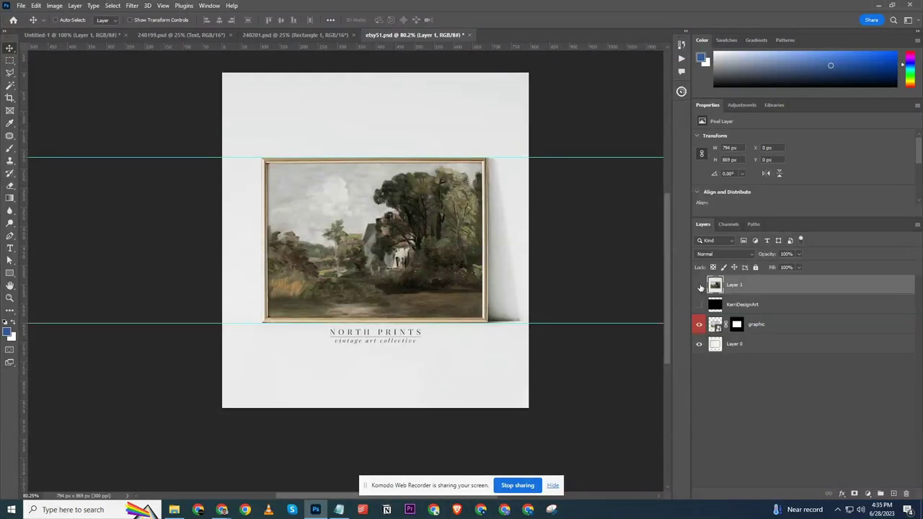
Hide Layer 1 and scale the graphic and Layer 0 to about 96.6% to fit the guides
left_click(699, 285)
left_click(769, 324)
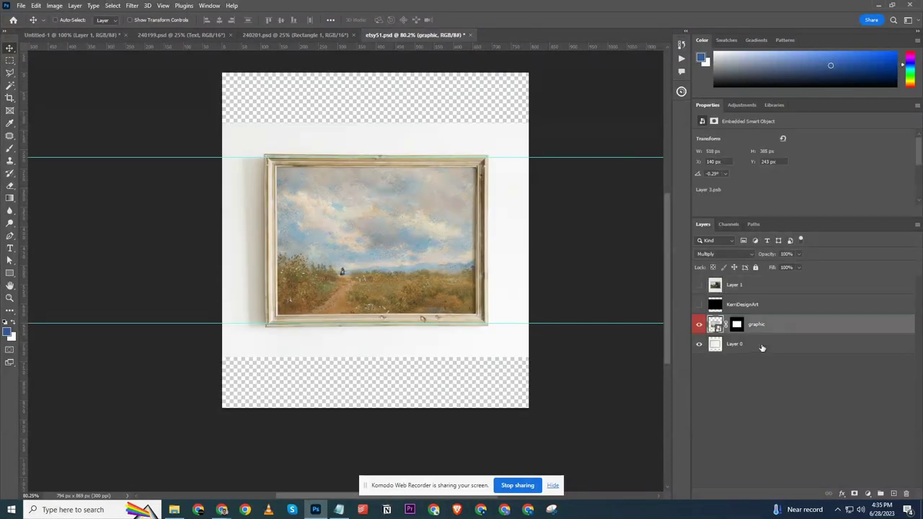
left_click(761, 345, "shift")
key("ctrl+t")
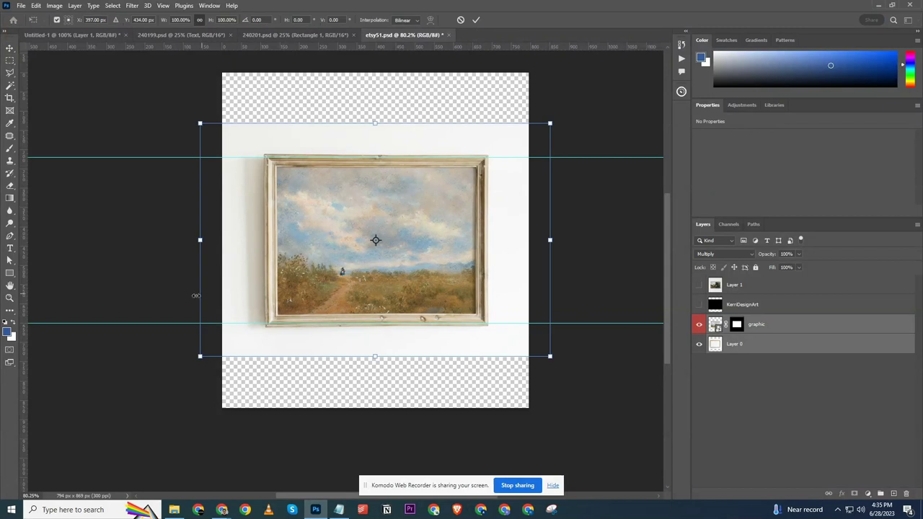
left_click_drag(200, 357, 206, 352)
left_click_drag(550, 120, 545, 128)
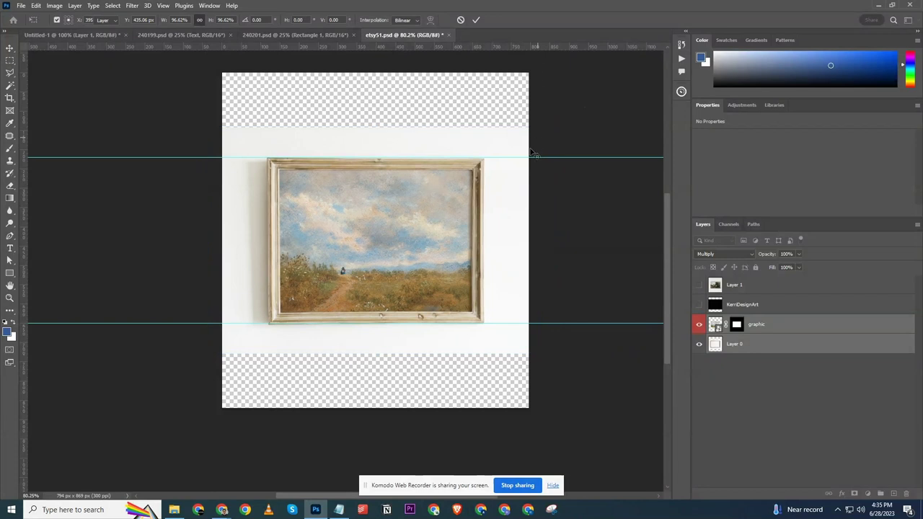
key("Return")
Copy the wall strip above the frame to a new layer and stretch it to the canvas top
left_click(733, 344)
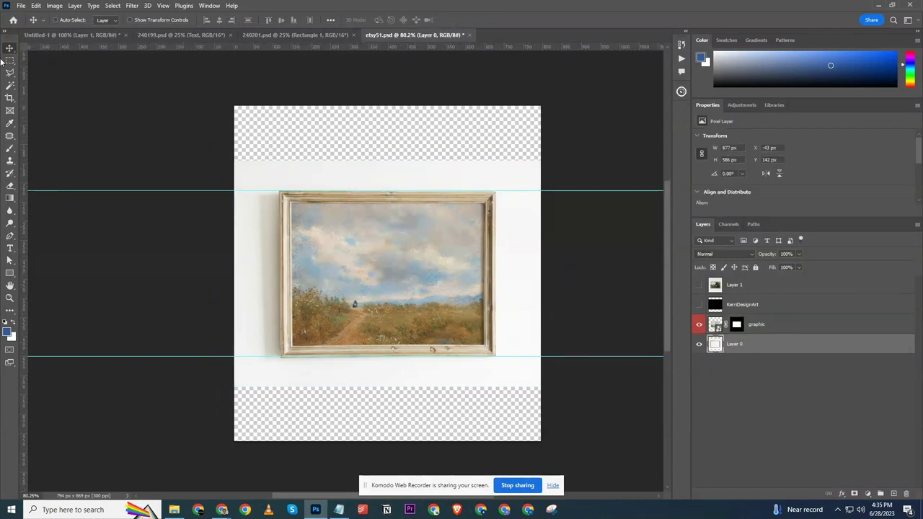
left_click(11, 59)
left_click_drag(234, 106, 562, 187)
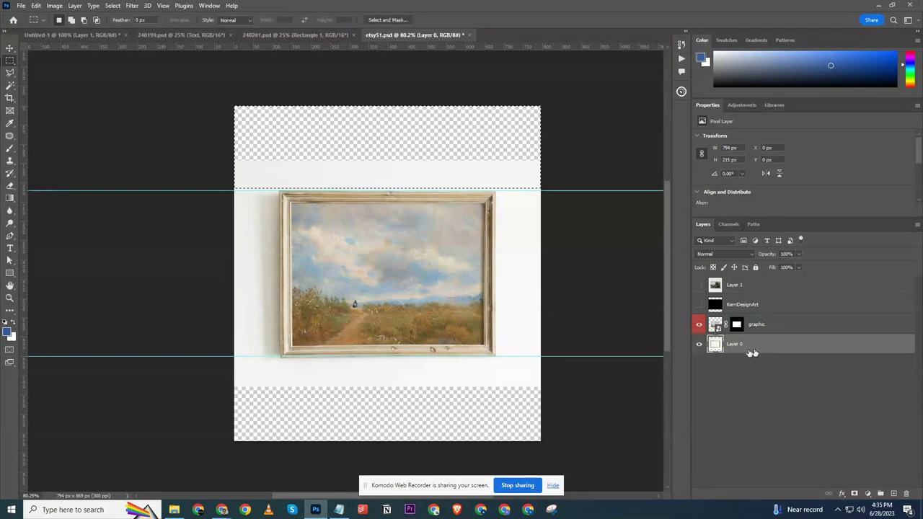
key("ctrl+j")
key("ctrl+t")
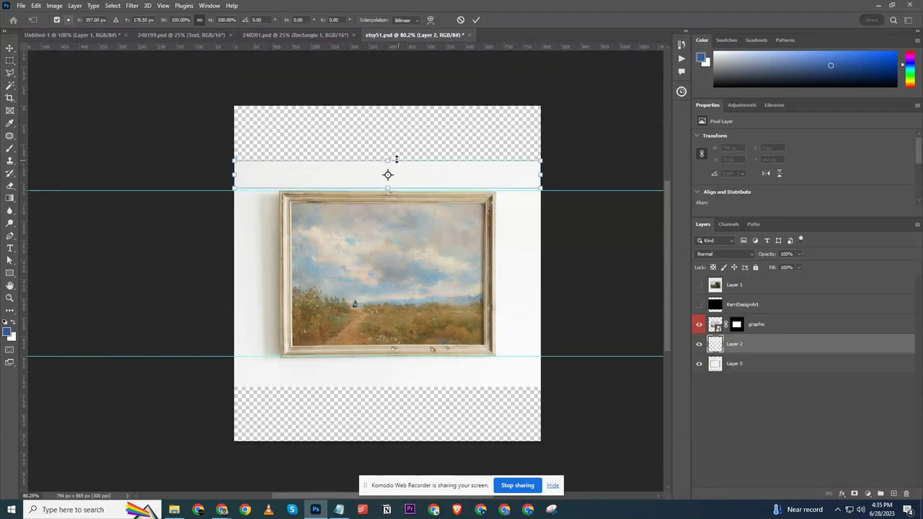
left_click_drag(396, 159, 396, 93)
key("Return")
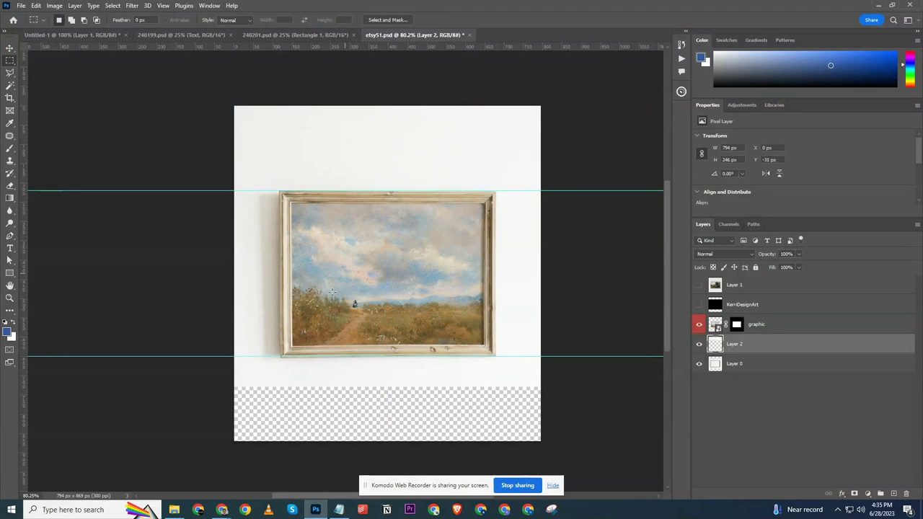
Copy a wall strip below the frame to a new layer and stretch it to the canvas bottom
left_click_drag(307, 338, 319, 231)
left_click_drag(237, 258, 602, 279)
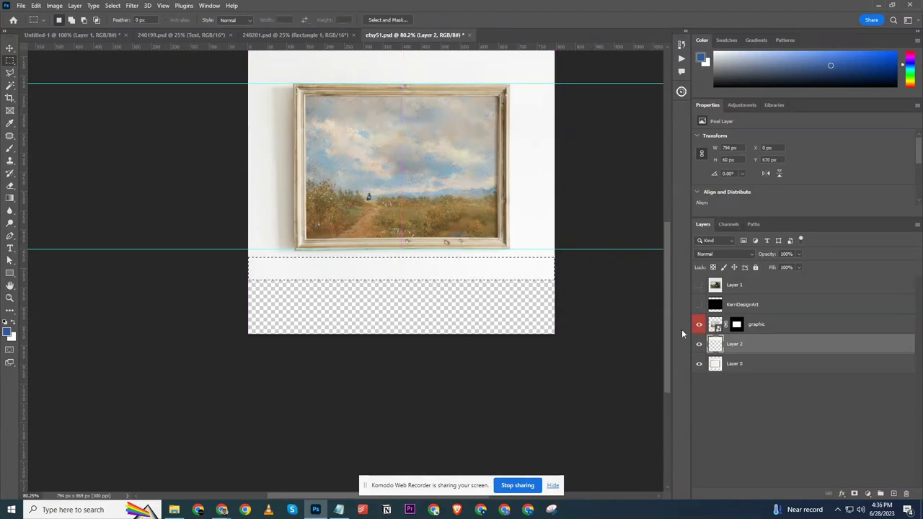
left_click(768, 368)
key("ctrl+j")
key("ctrl+t")
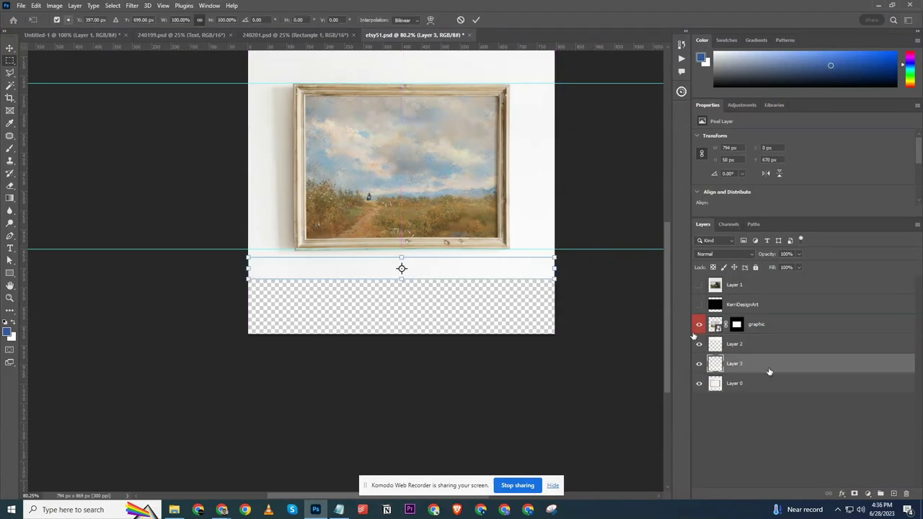
left_click_drag(398, 280, 398, 334)
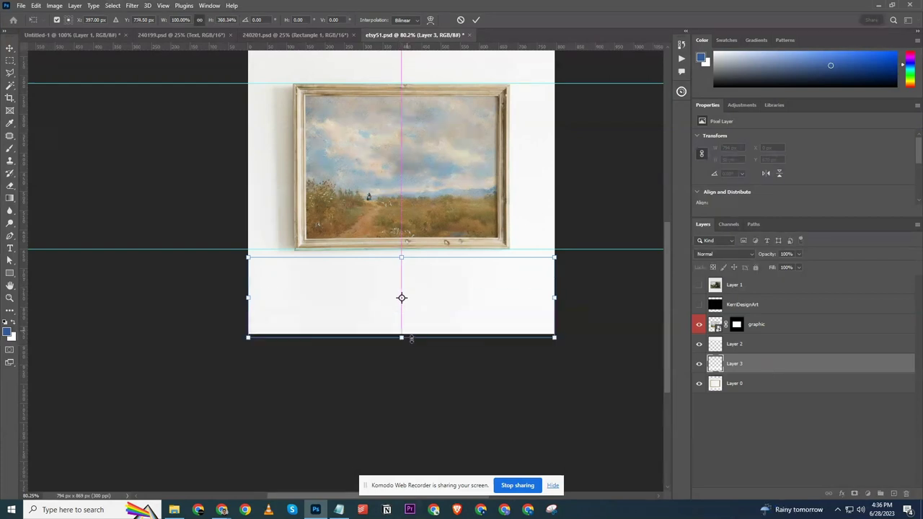
key("Return")
scroll(407, 225, "down", 1)
scroll(397, 216, "up", 2)
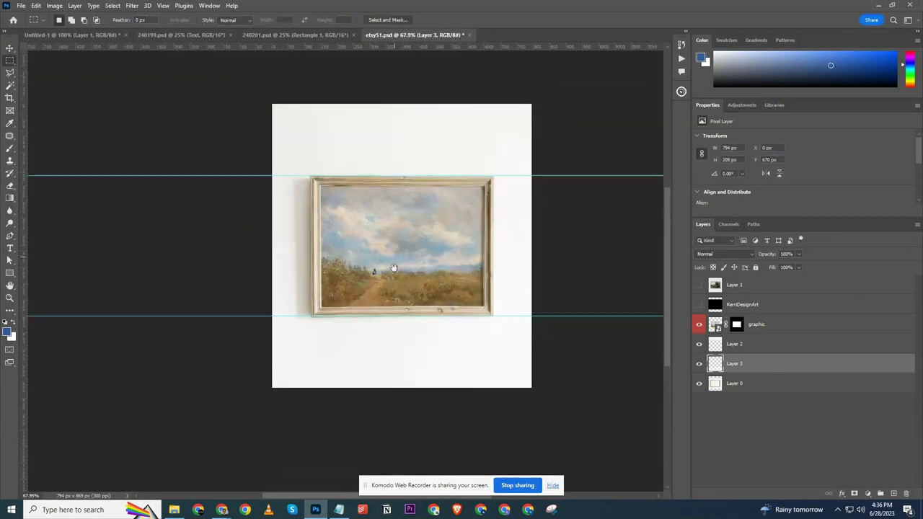
scroll(409, 256, "down", 1)
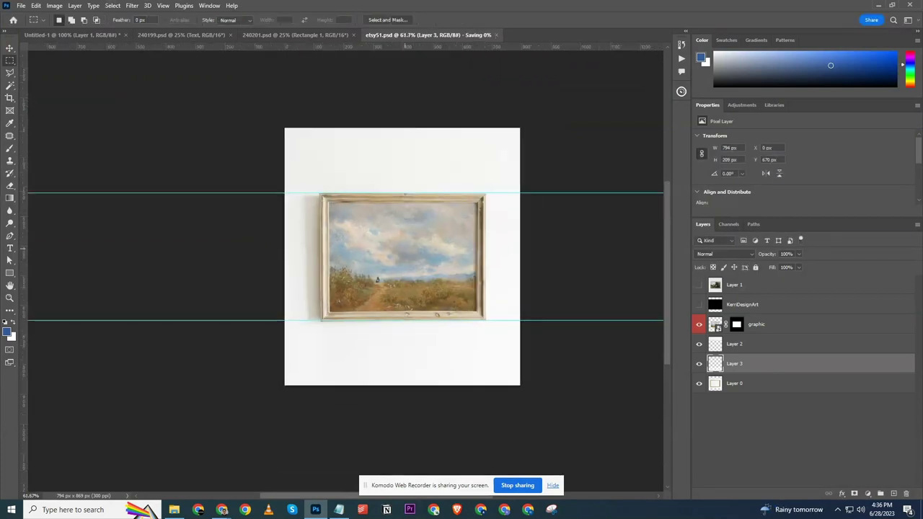
Close etsy51.psd, then unlock 240199.psd's Background and set its canvas to 794 × 869 px
key("ctrl+w")
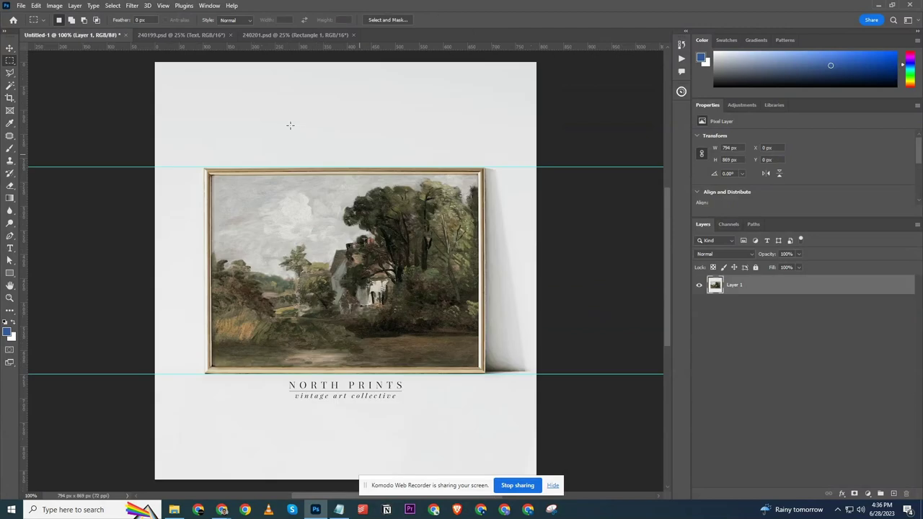
left_click(180, 35)
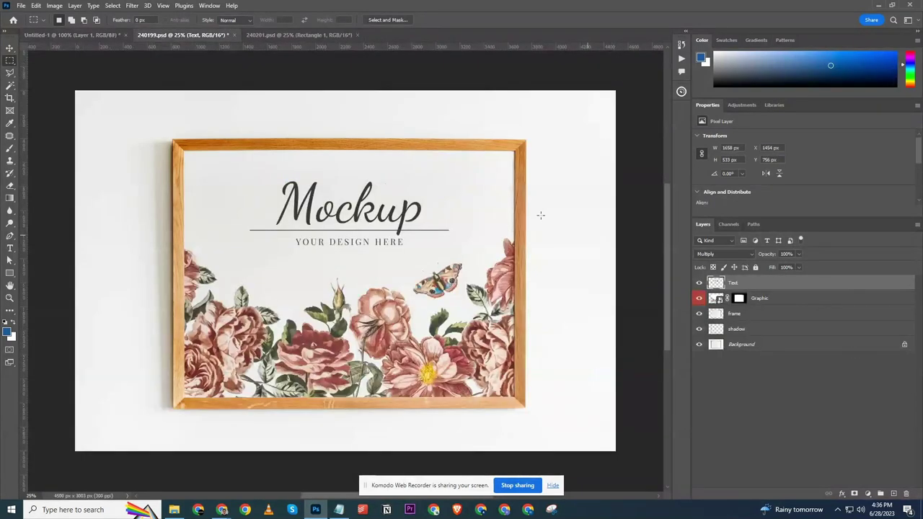
left_click(903, 344)
left_click(54, 5)
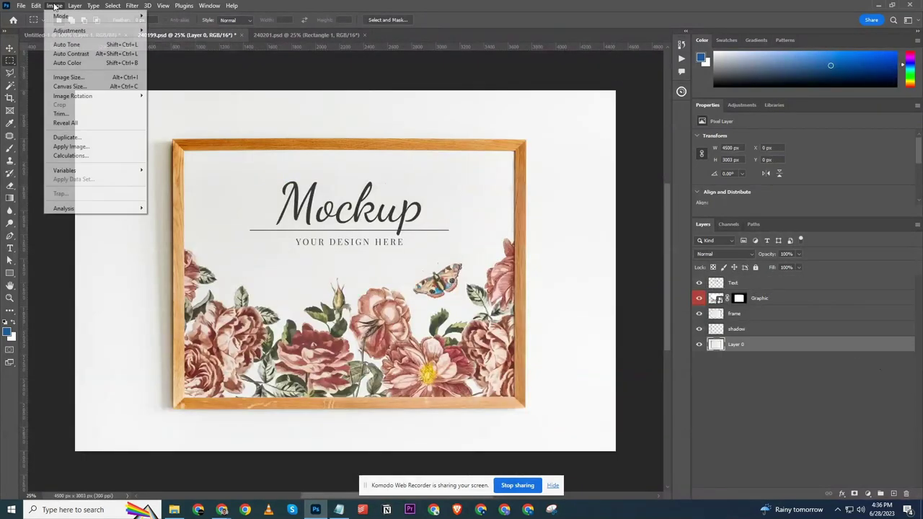
left_click(72, 87)
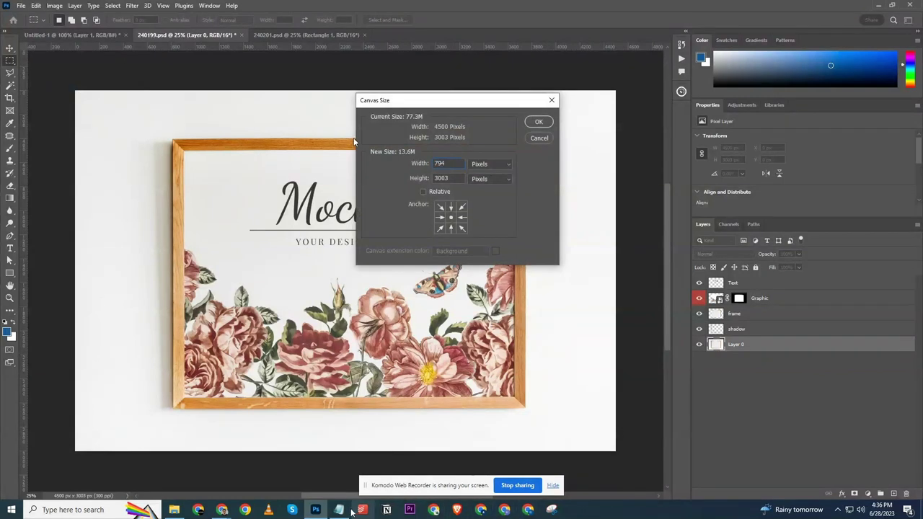
left_click(340, 510)
left_click(339, 510)
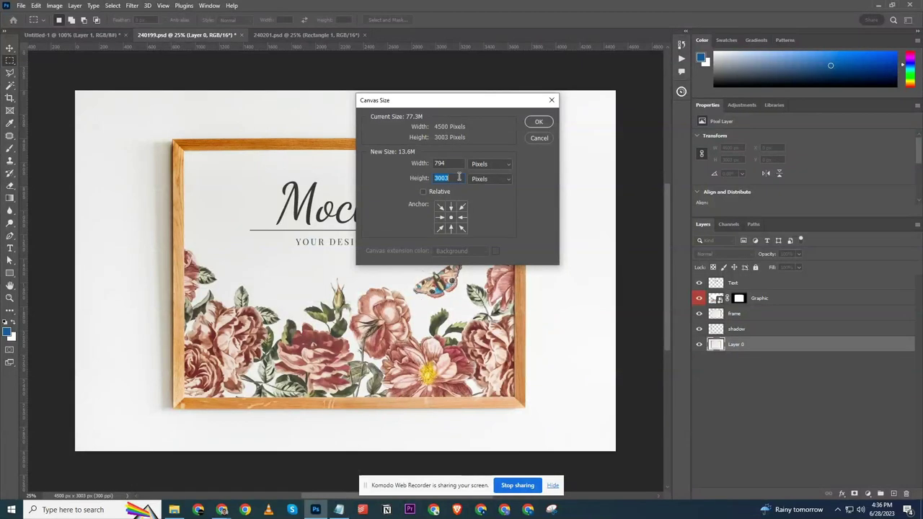
key("Return")
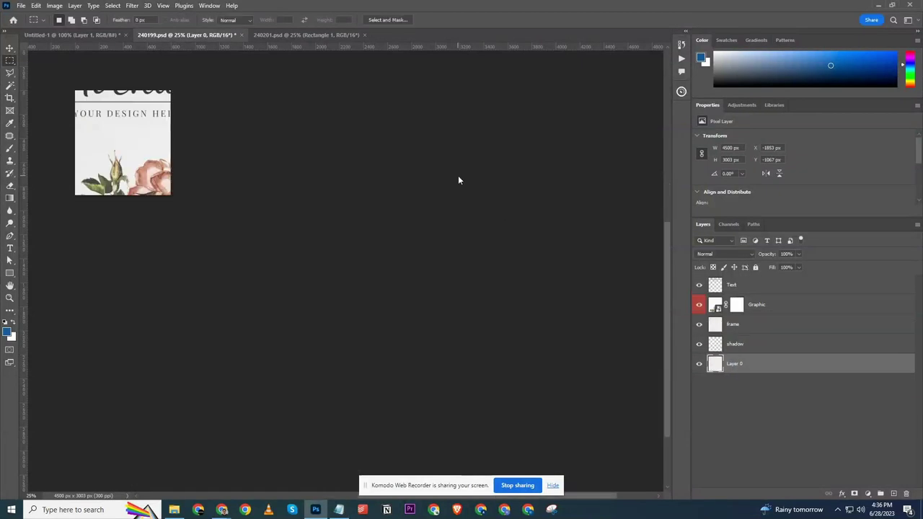
Select all 240199.psd layers and scale them down to about 17.9% to fit the canvas width
left_click(751, 292, "shift")
key("v")
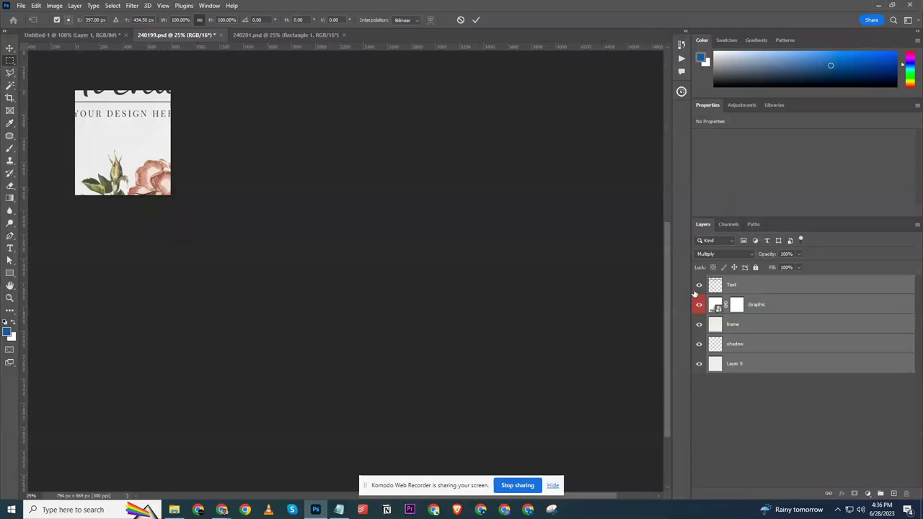
key("ctrl+t")
left_click_drag(161, 188, 369, 280)
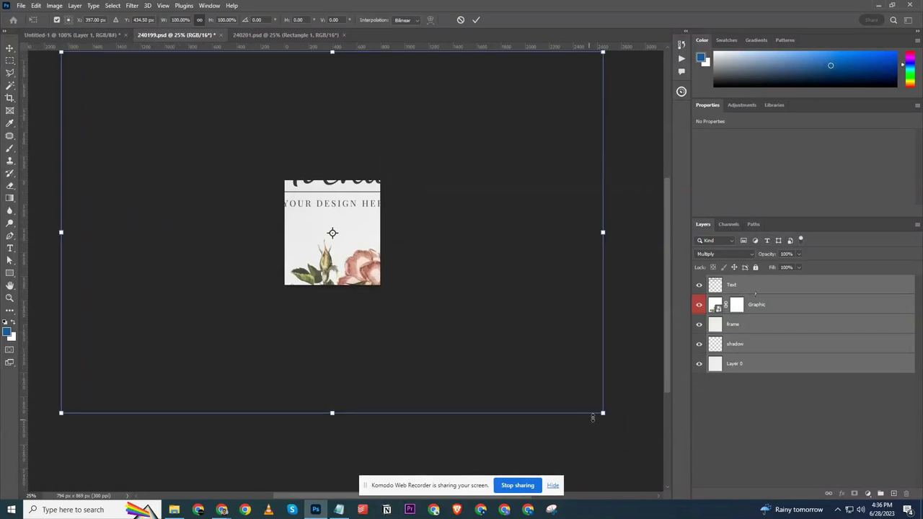
left_click_drag(582, 401, 381, 267)
left_click_drag(328, 228, 395, 294)
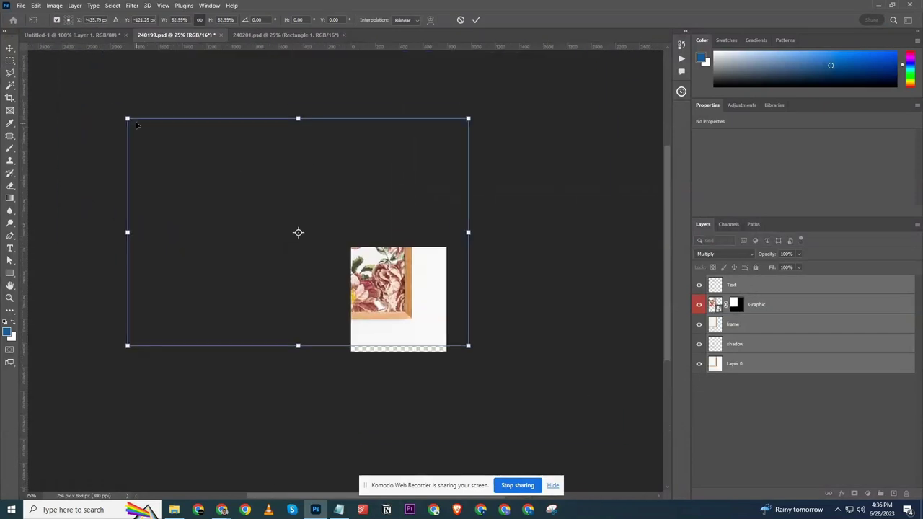
left_click_drag(137, 125, 389, 286)
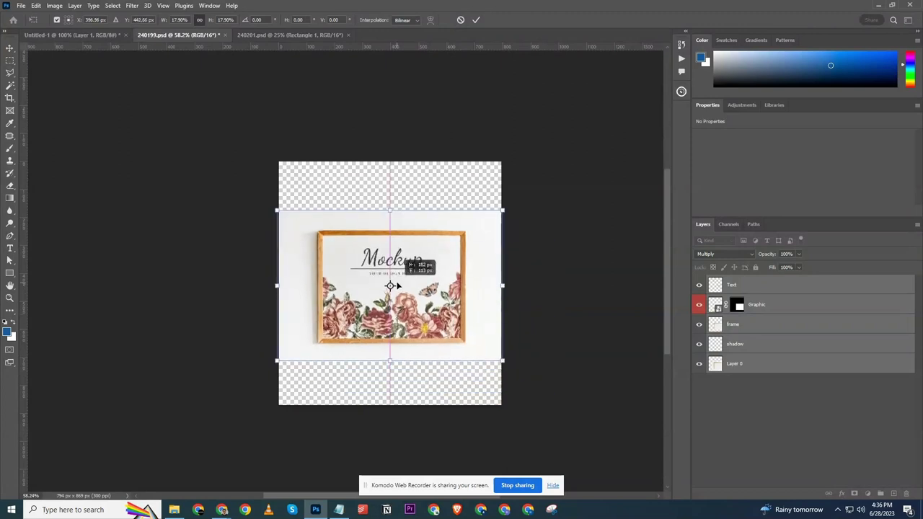
key("Return")
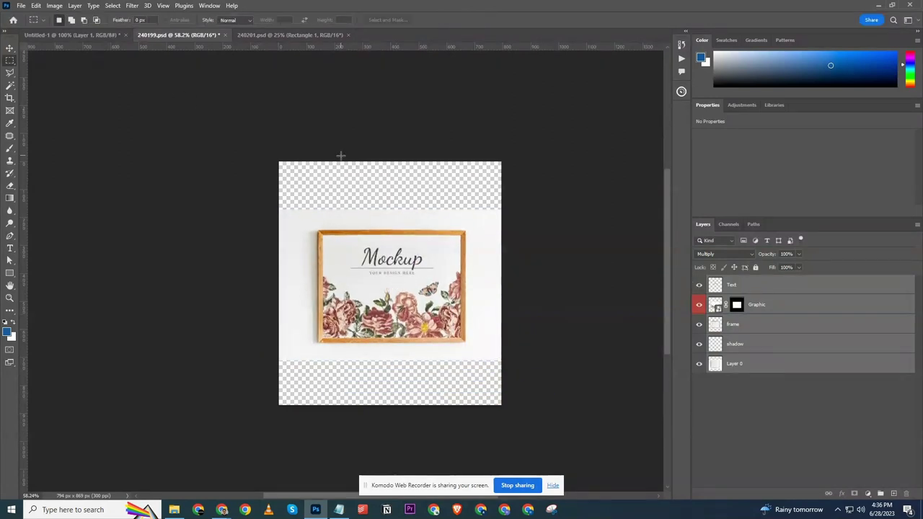
Duplicate Layer 1 from Untitled-1 into 240201.psd by mistake, then delete it there
left_click(85, 35)
right_click(752, 285)
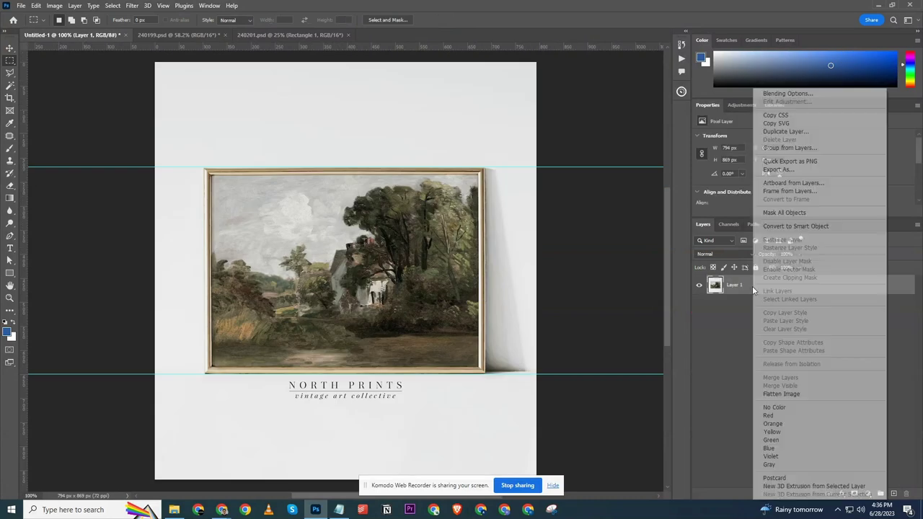
left_click(771, 132)
left_click(478, 177)
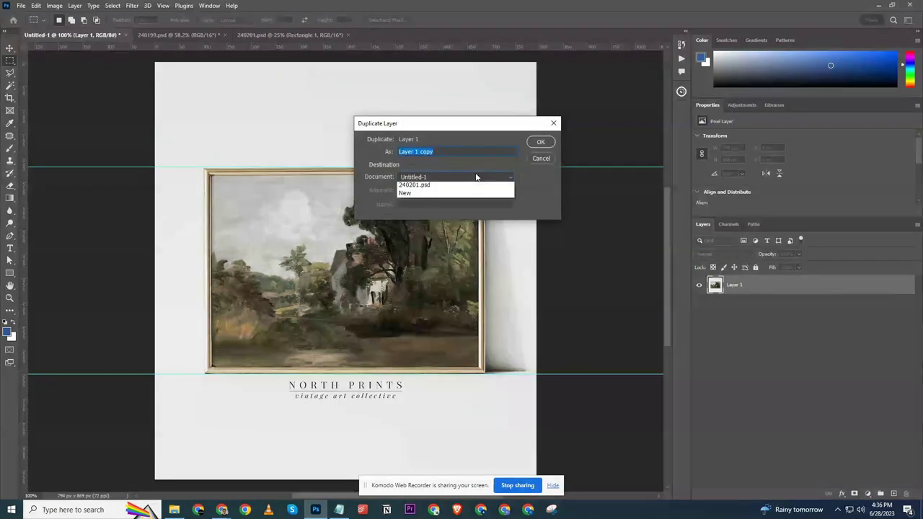
left_click(470, 202)
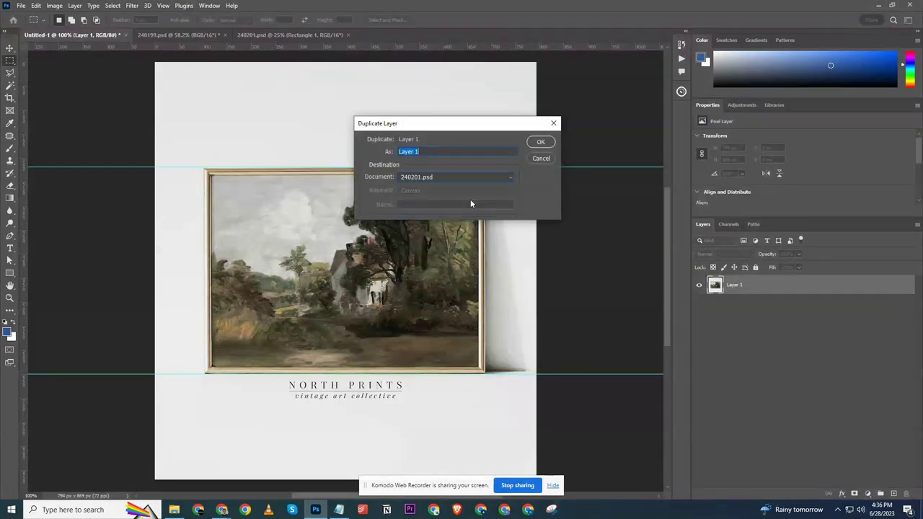
left_click(540, 141)
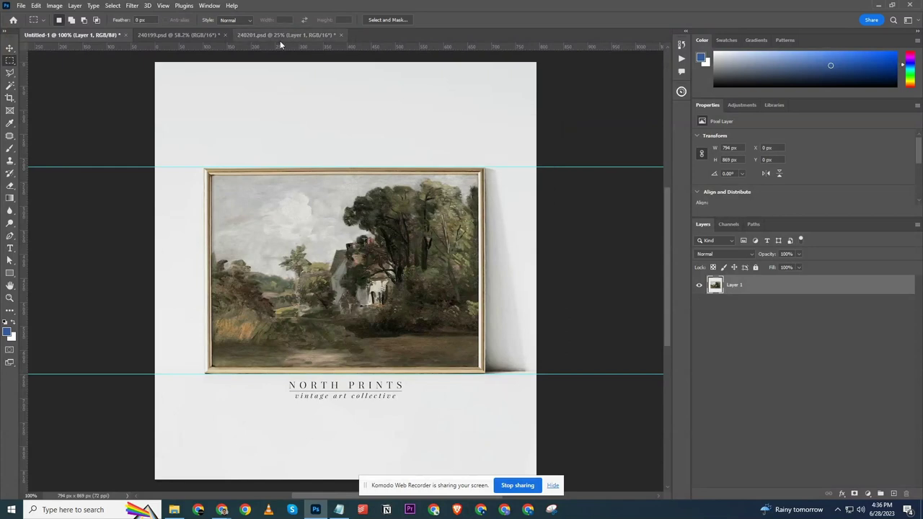
left_click(281, 36)
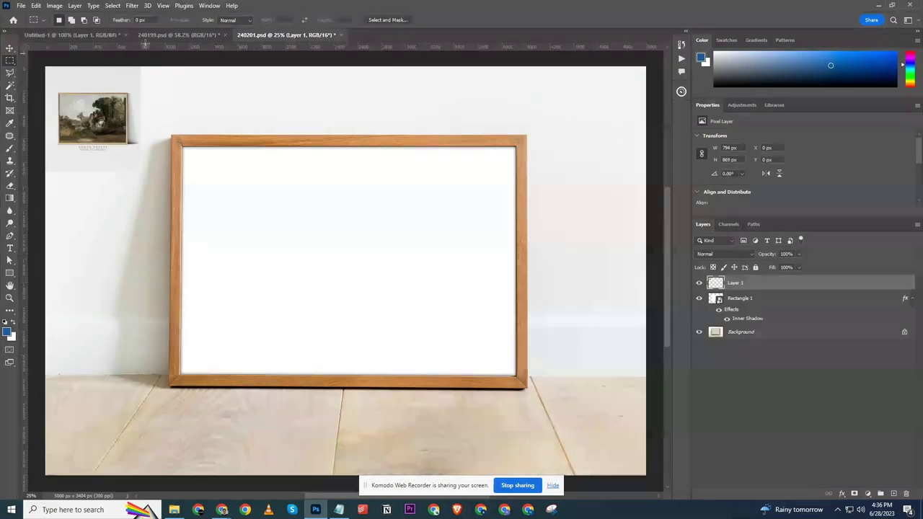
key("Delete")
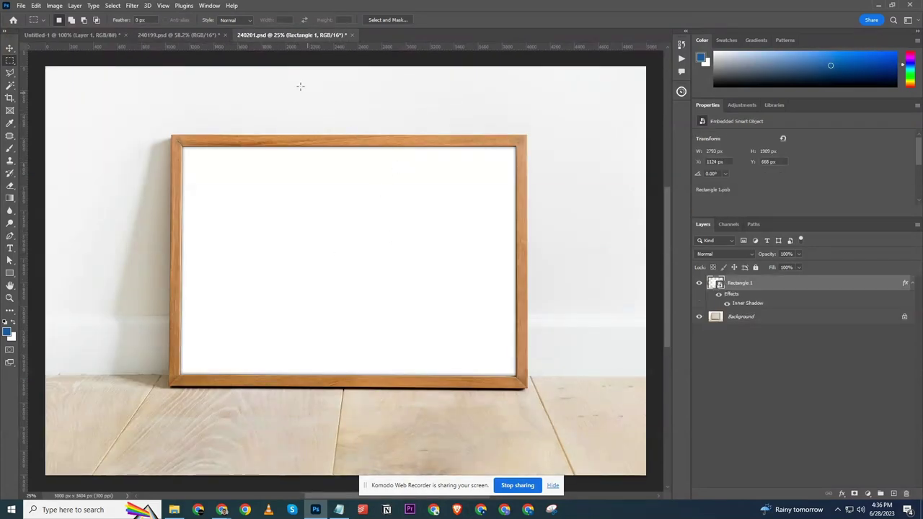
Duplicate Layer 1 from Untitled-1 into 240199.psd and view it there
left_click(73, 35)
right_click(789, 284)
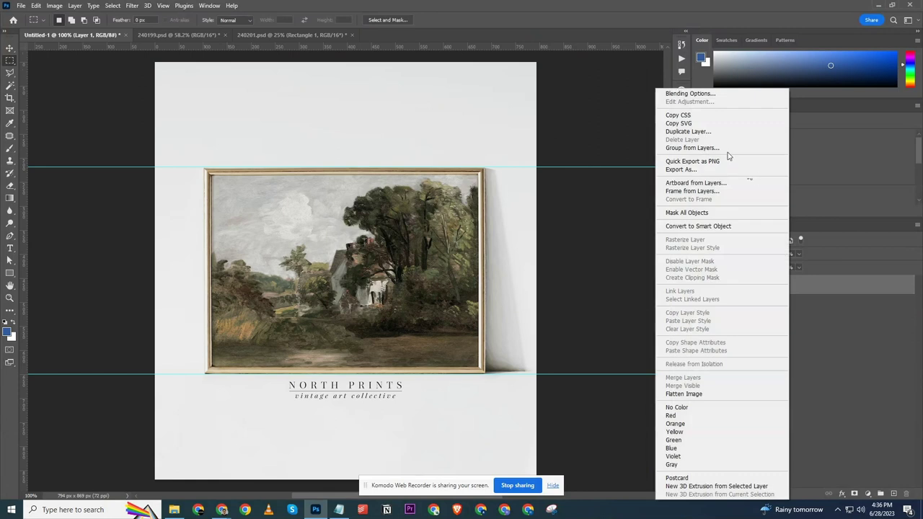
left_click(721, 135)
left_click(433, 179)
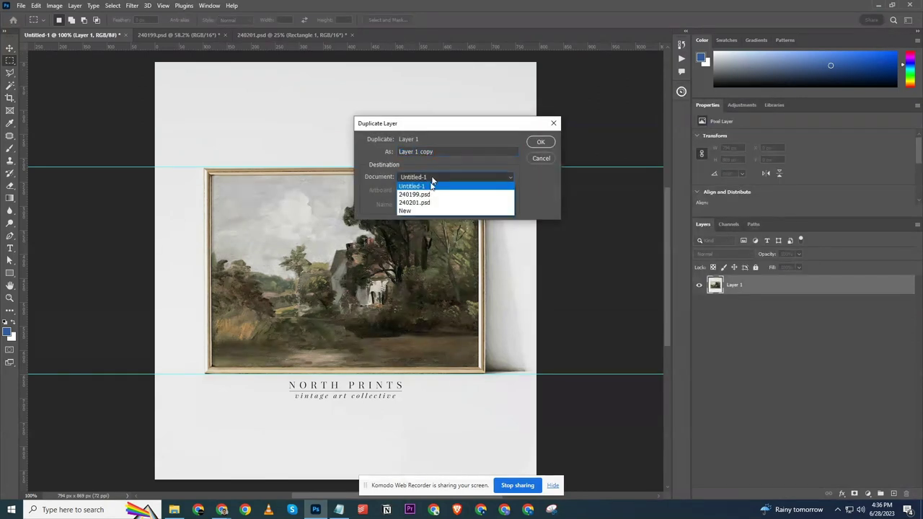
left_click(432, 191)
key("Return")
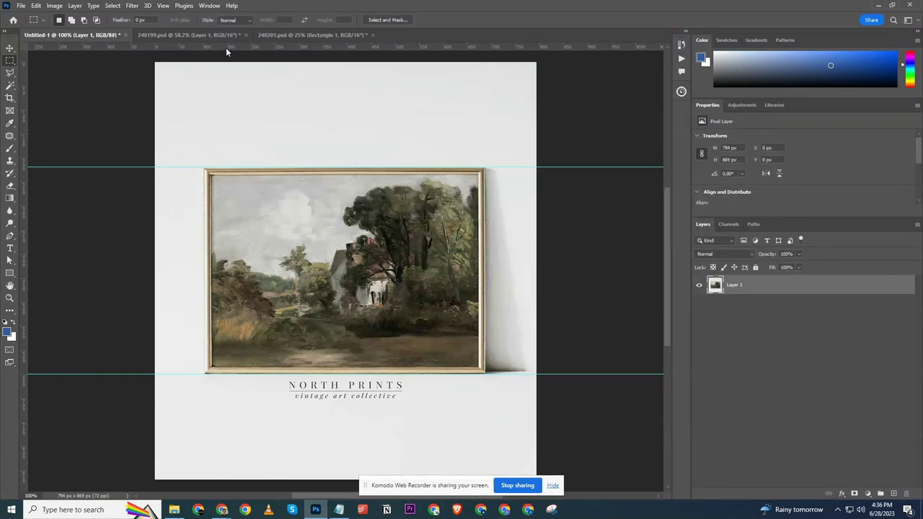
left_click(216, 34)
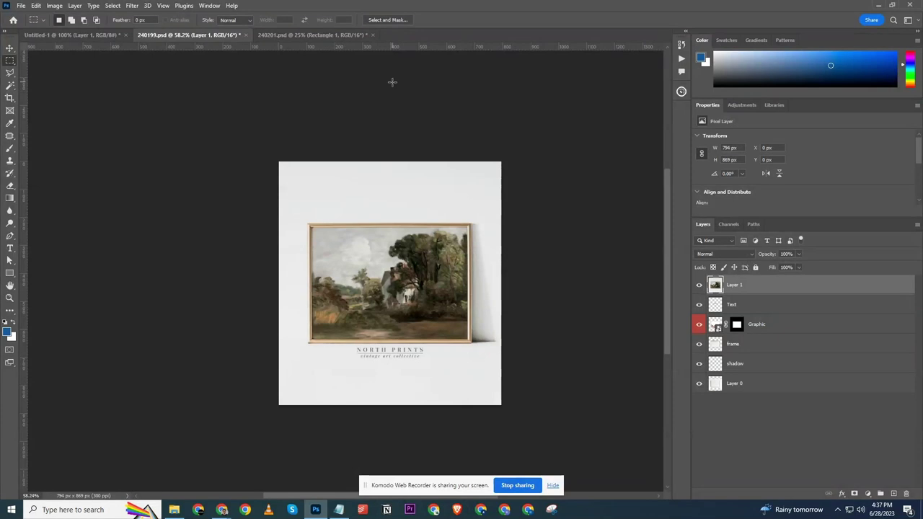
Add guides at the cottage painting frame's top and bottom, hide Layer 1, and select the Text layer
left_click_drag(405, 52, 420, 223)
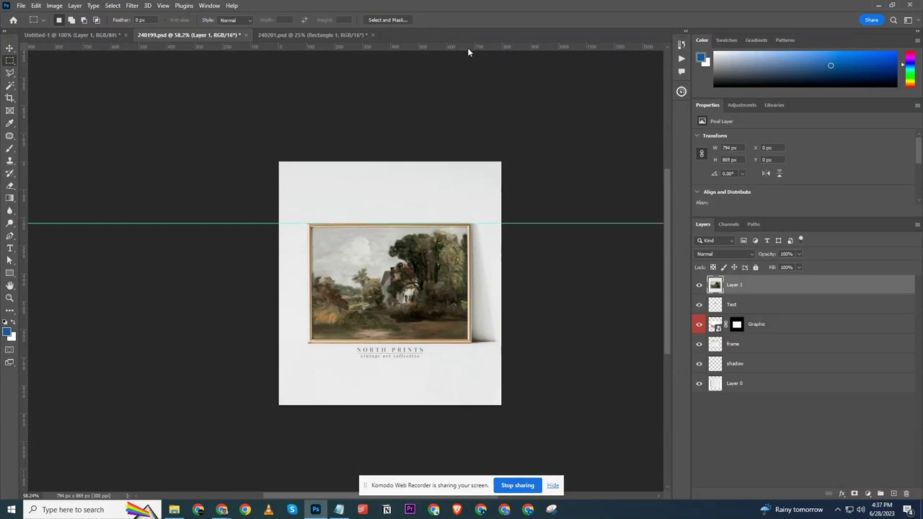
left_click_drag(467, 52, 469, 343)
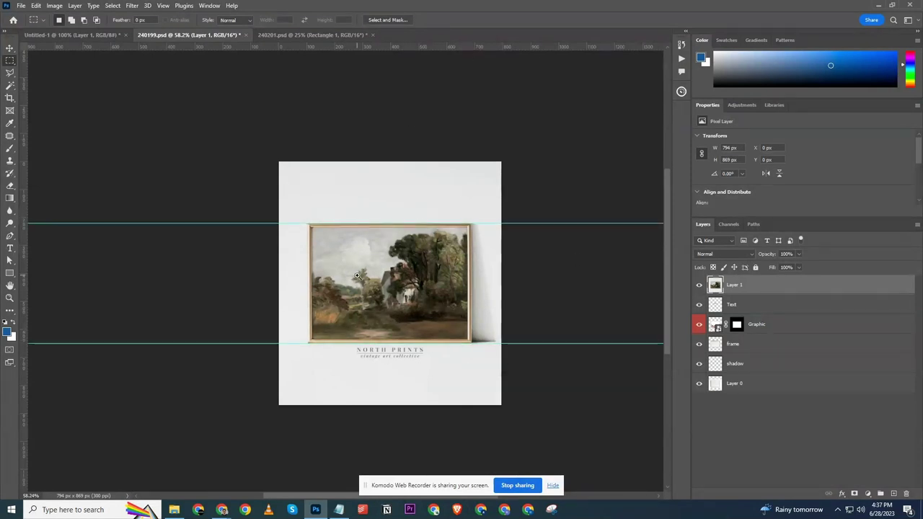
scroll(357, 275, "up", 3)
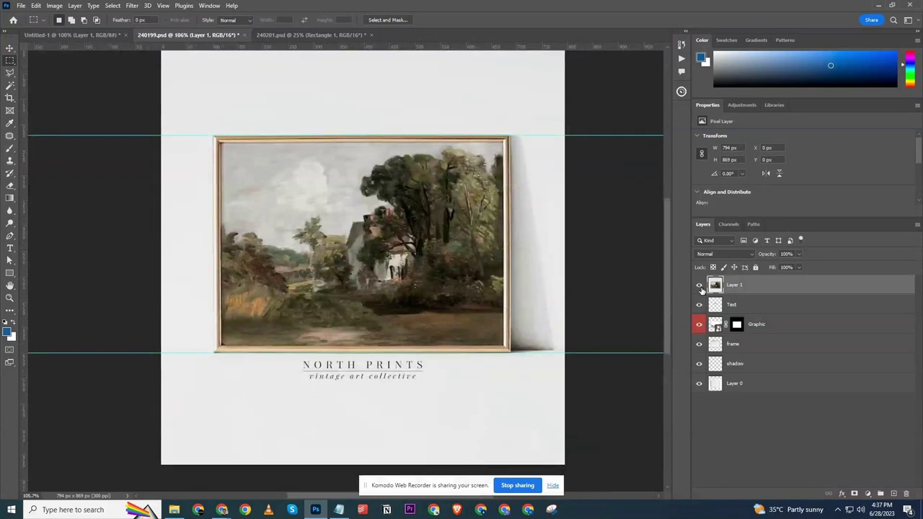
left_click(698, 286)
left_click(780, 307)
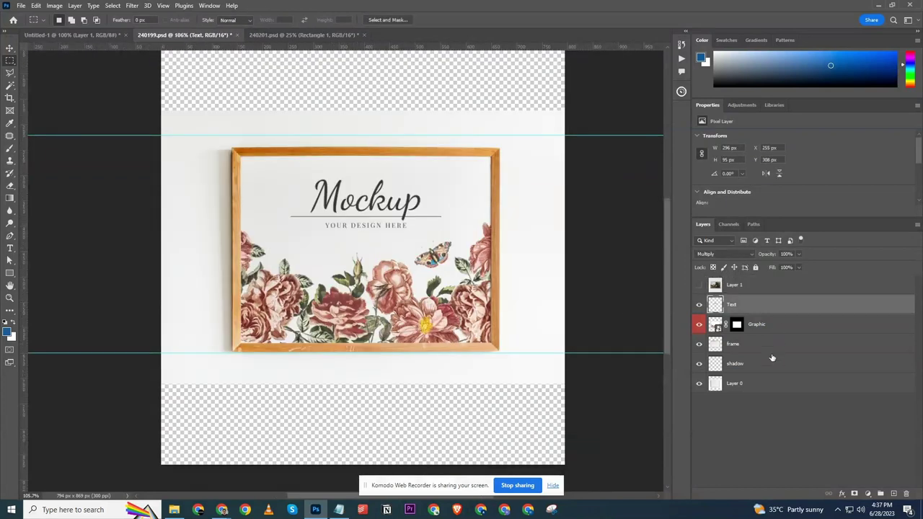
Scale the Text through Layer 0 layers to about 106%, nudge them onto the guides, and check transparency
left_click(767, 383, "shift")
key("ctrl+t")
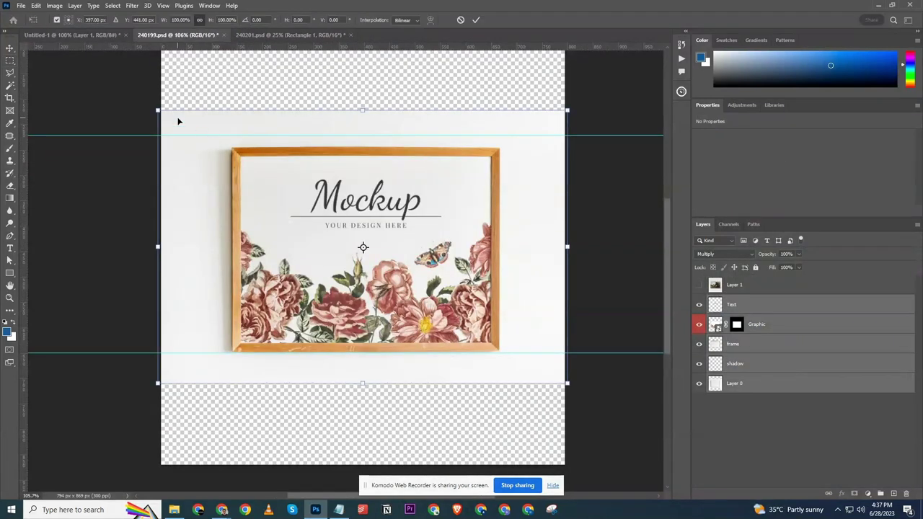
left_click_drag(158, 110, 137, 96)
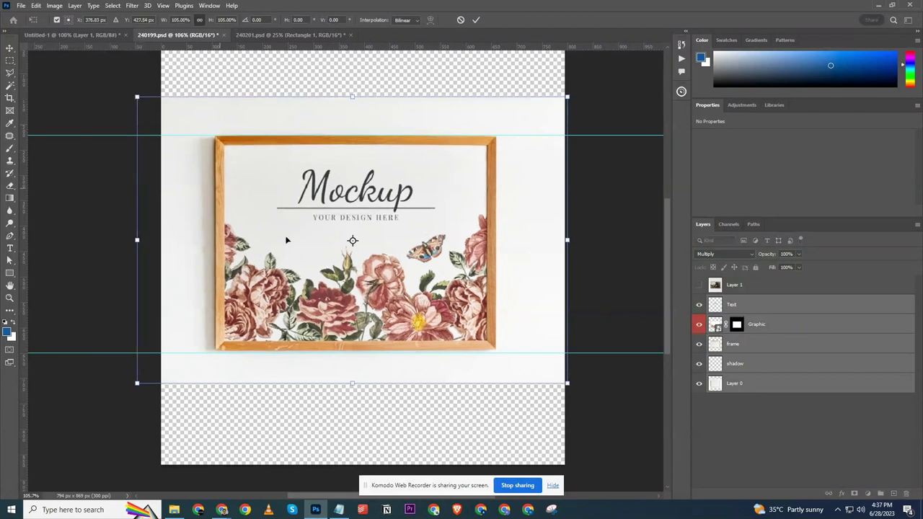
mouse_move(567, 386)
left_mouse_down()
mouse_move(593, 370)
mouse_move(570, 387)
left_mouse_up()
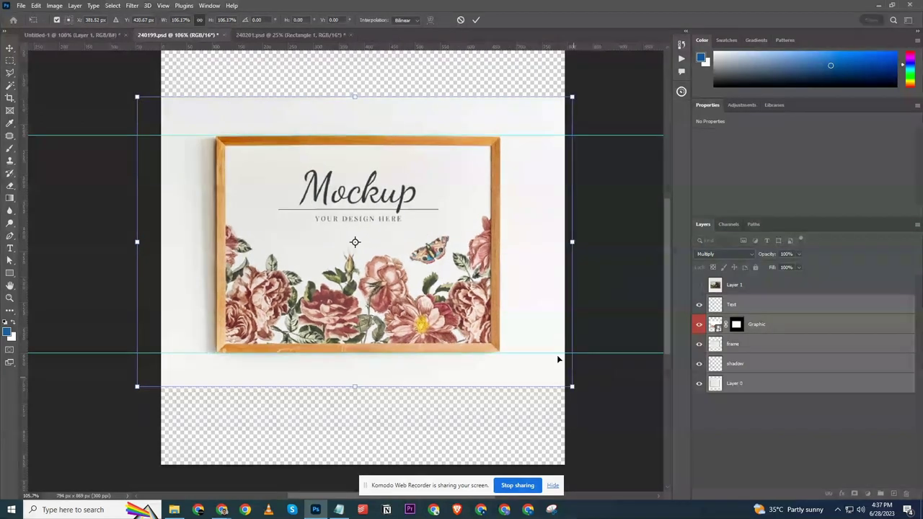
left_click_drag(444, 291, 452, 290)
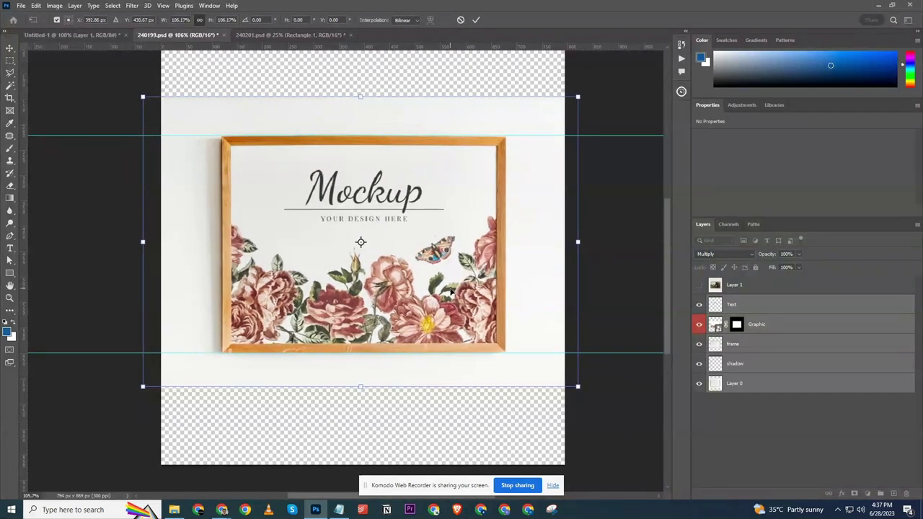
key("Return")
scroll(374, 228, "down", 3)
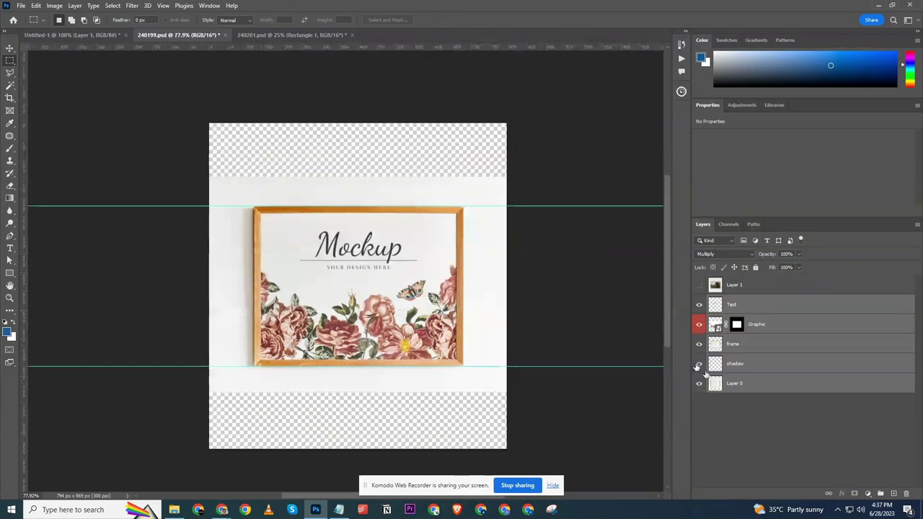
key("m")
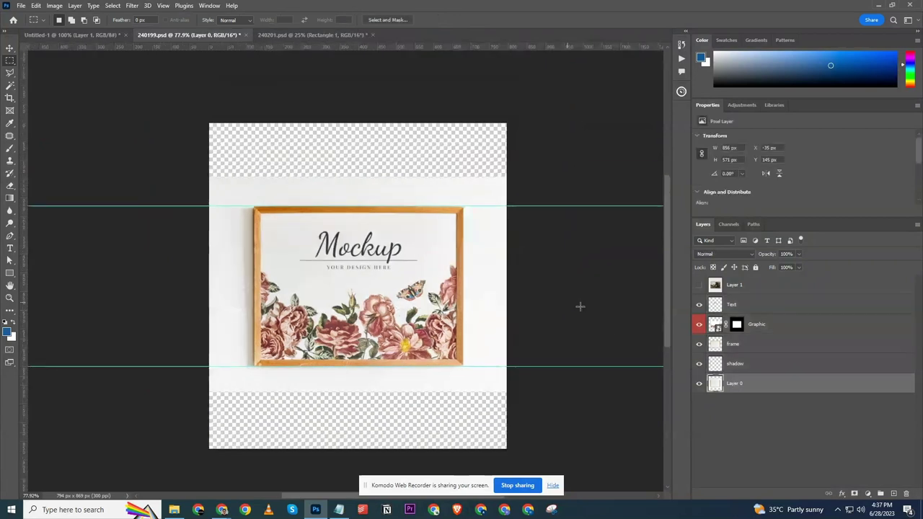
left_click(698, 383)
left_click(697, 383)
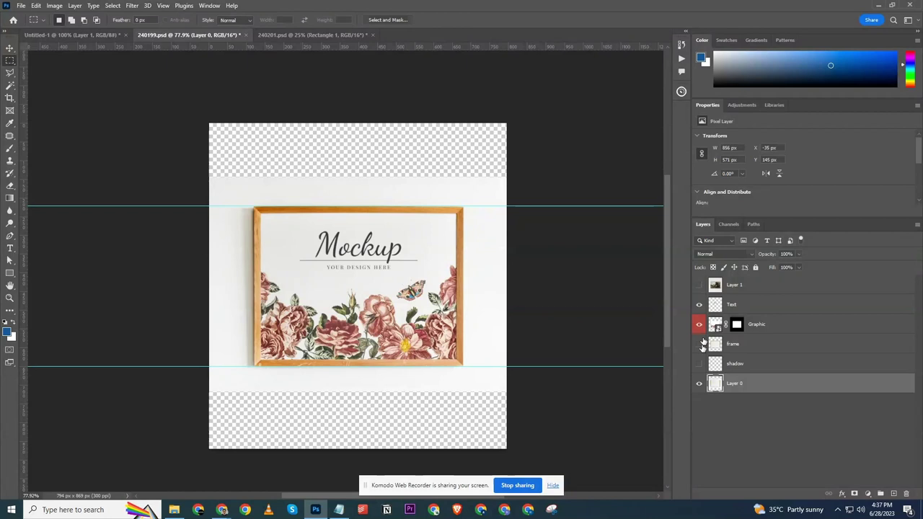
Copy 240199's wall strip above the frame to its own layer and stretch it to the top
left_click_drag(202, 133, 543, 203)
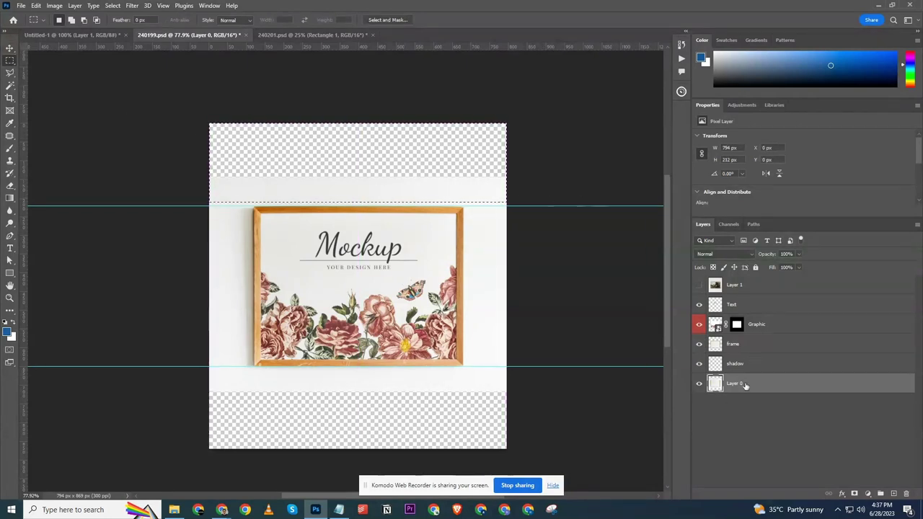
key("ctrl+j")
key("ctrl+t")
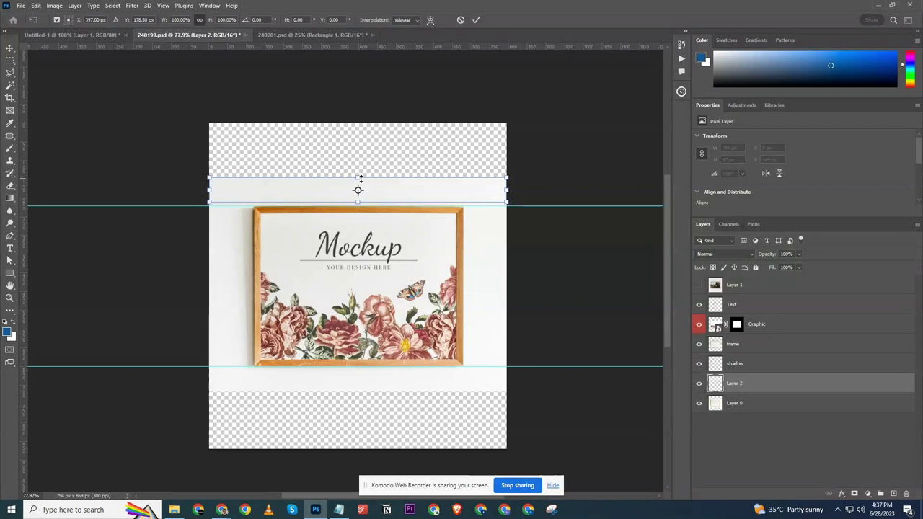
left_click_drag(360, 178, 358, 108)
key("Return")
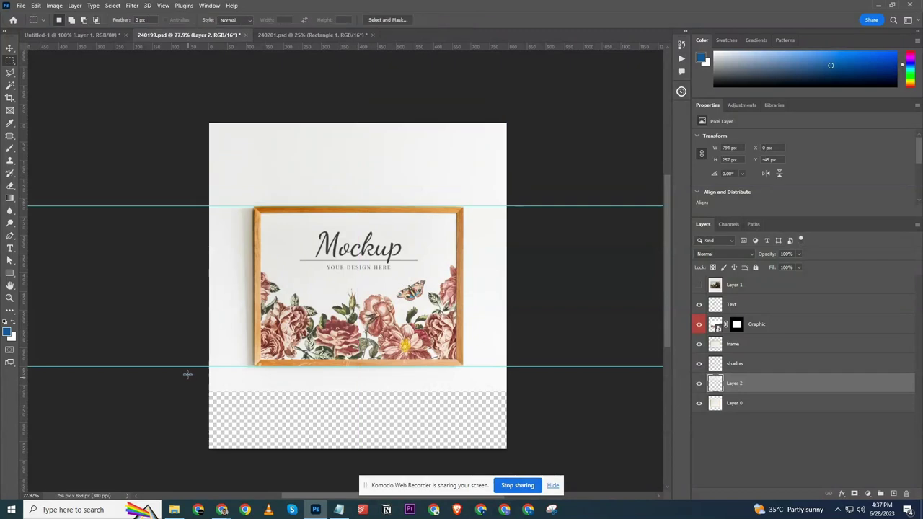
Copy the wall strip below the frame, stretch it to the canvas bottom, and close 240199.psd
left_click_drag(187, 374, 620, 406)
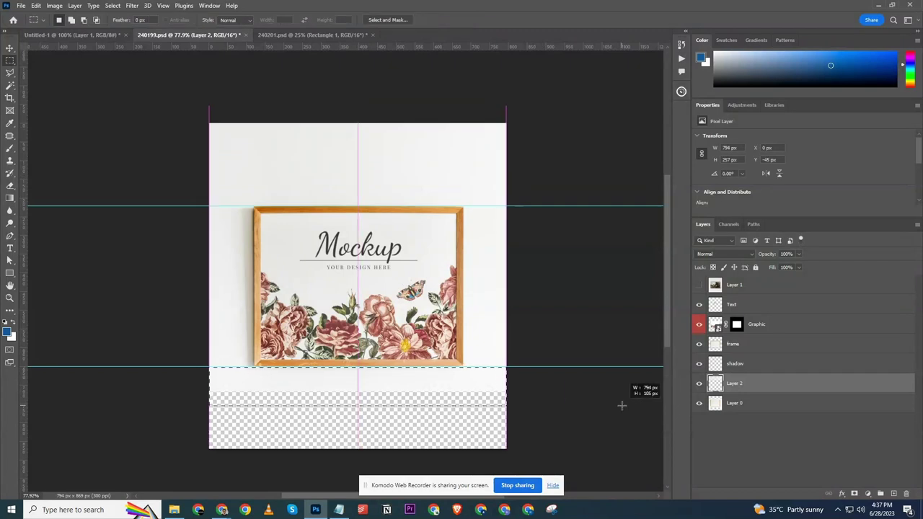
left_click(762, 411)
key("ctrl+j")
key("ctrl+t")
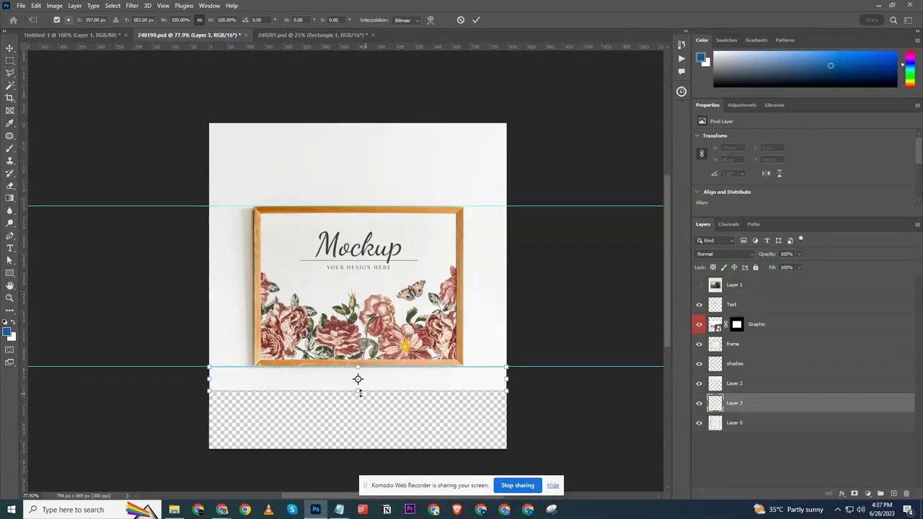
left_click_drag(359, 391, 358, 452)
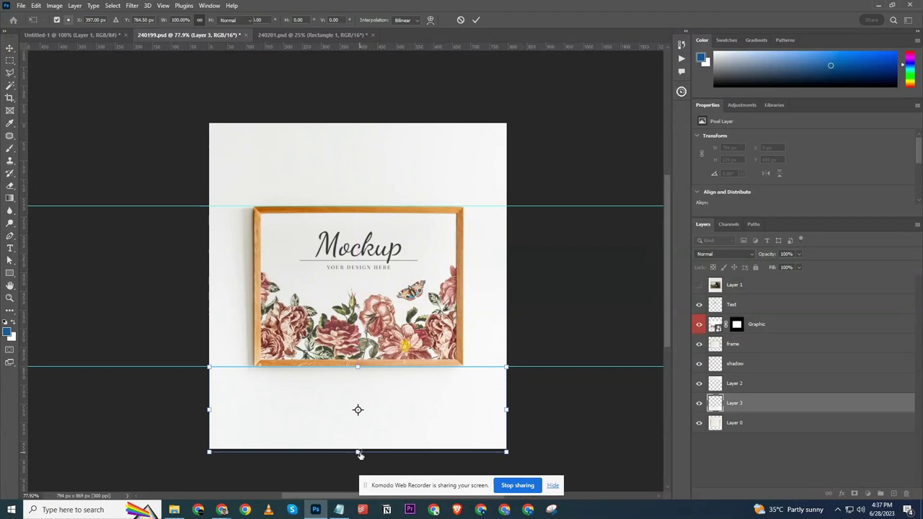
key("Return")
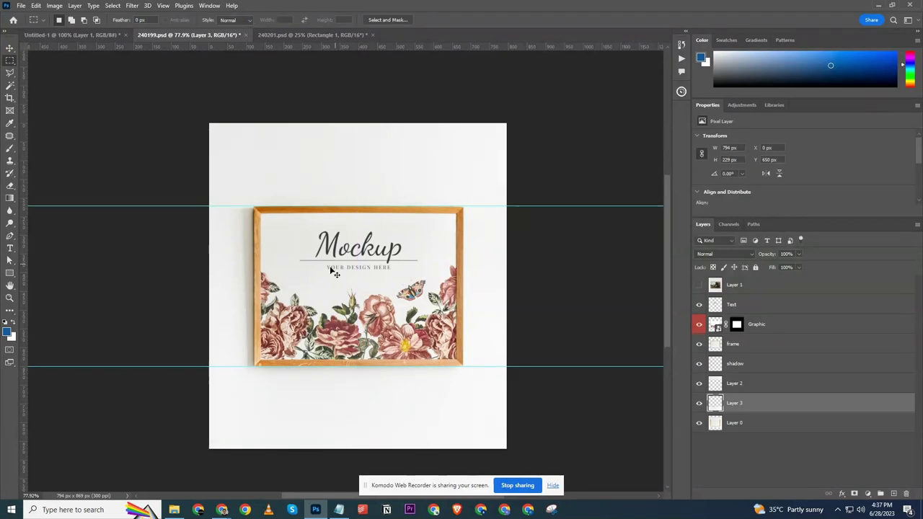
key("v")
left_click(788, 330)
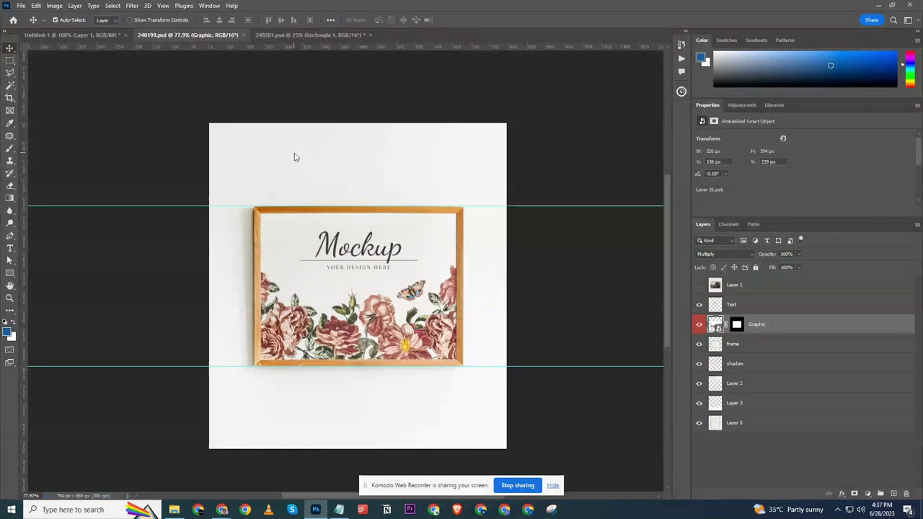
key("ctrl+w")
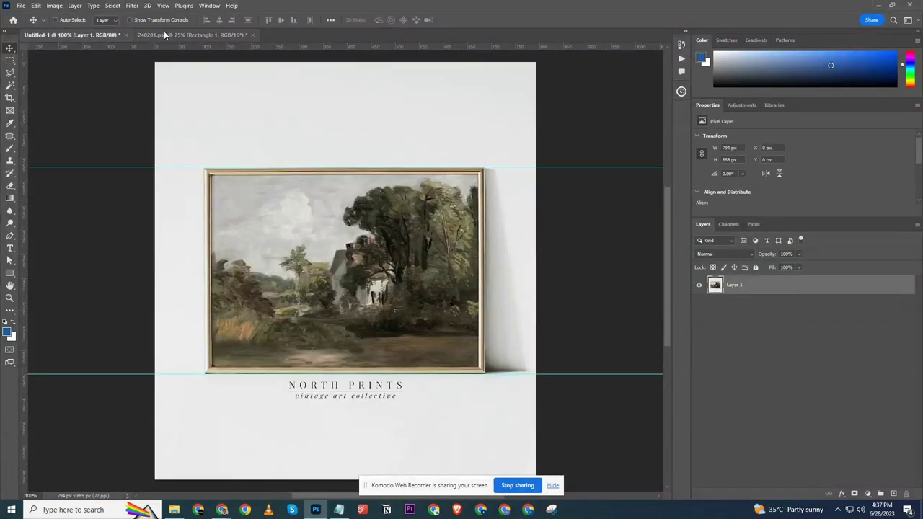
Unlock 240201's Background layer and resize its canvas to 794 × 869 px
left_click(191, 34)
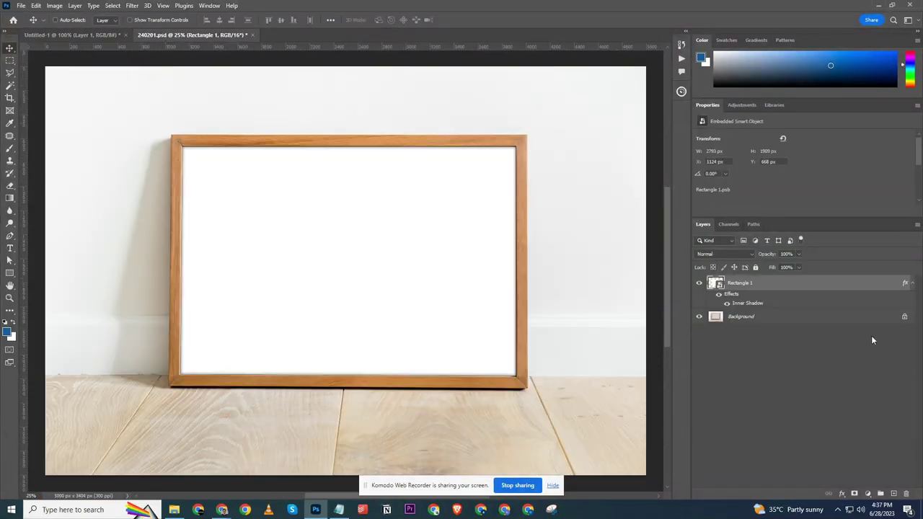
left_click(903, 318)
left_click(54, 5)
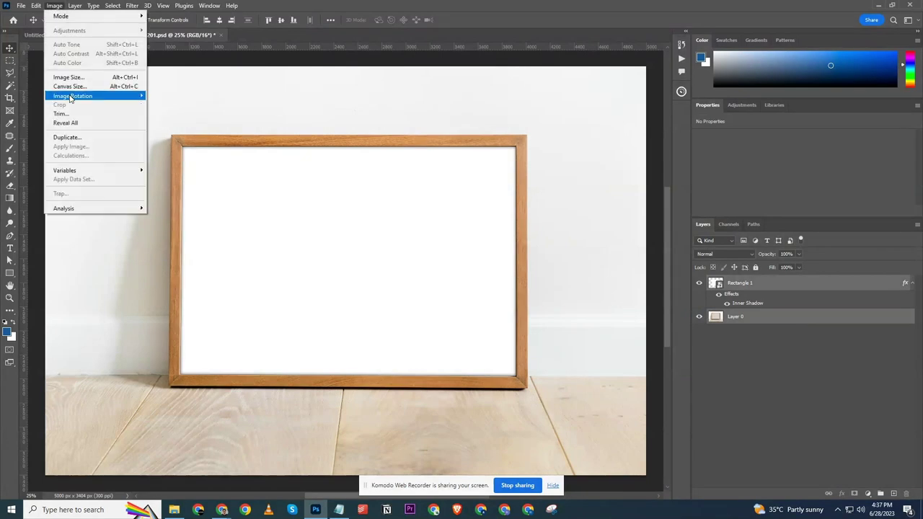
left_click(72, 89)
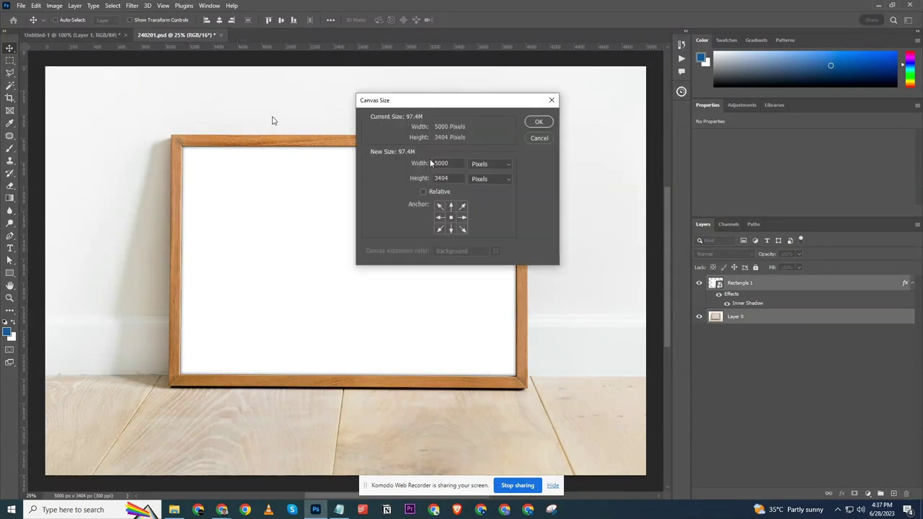
type("7")
type("8")
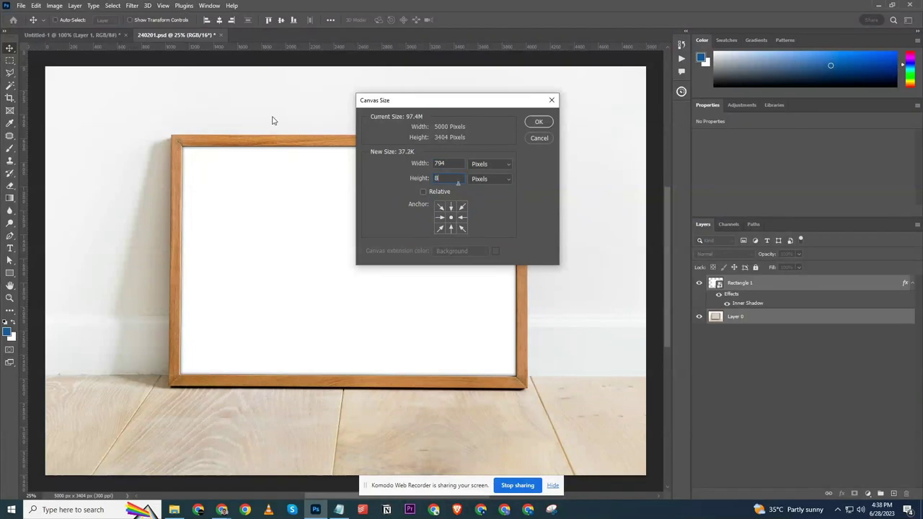
type("69")
left_click(538, 121)
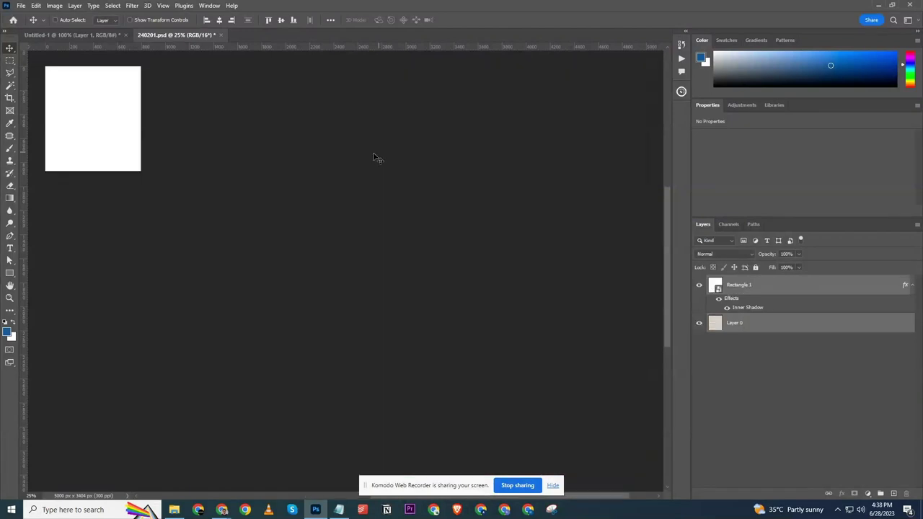
Scale the frame photo down to fit the canvas width and nudge it slightly lower
key("ctrl+t")
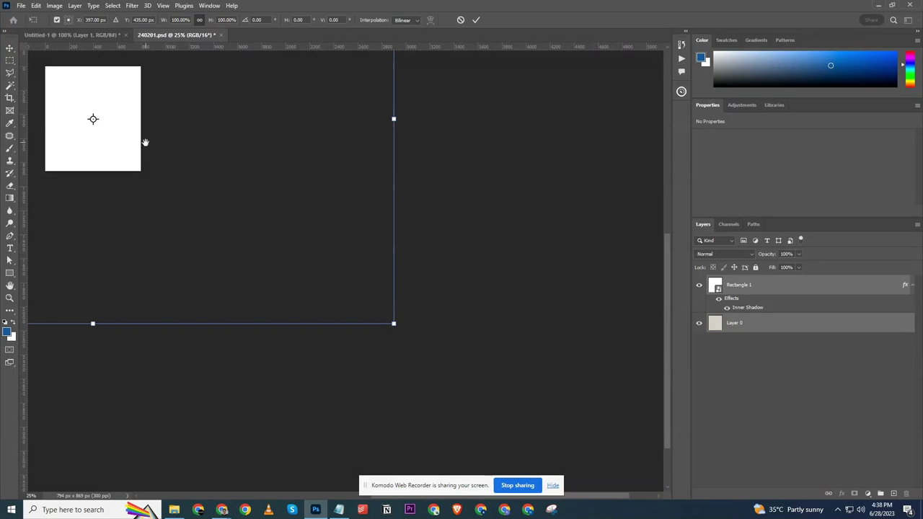
left_click_drag(145, 142, 369, 251)
left_click_drag(334, 396, 334, 243)
scroll(334, 243, "up", 3)
left_click_drag(319, 101, 321, 253)
scroll(332, 310, "up", 5)
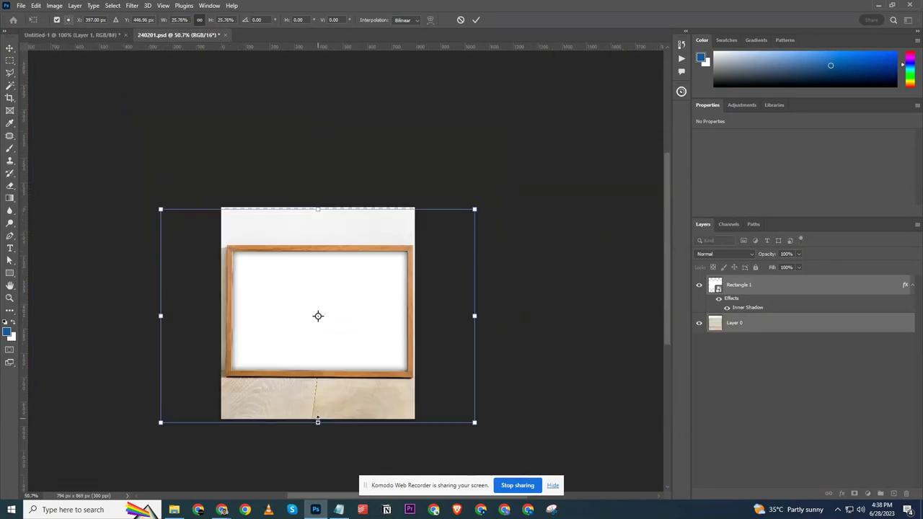
left_click_drag(317, 422, 317, 356)
left_click_drag(347, 326, 347, 353)
key("Return")
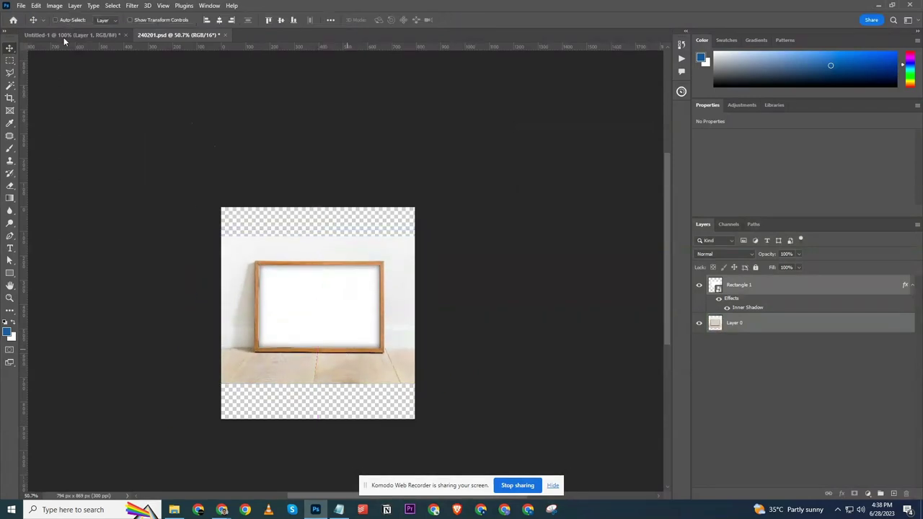
Duplicate the North Prints Layer 1 from Untitled-1 into 240201.psd
left_click(64, 35)
right_click(751, 294)
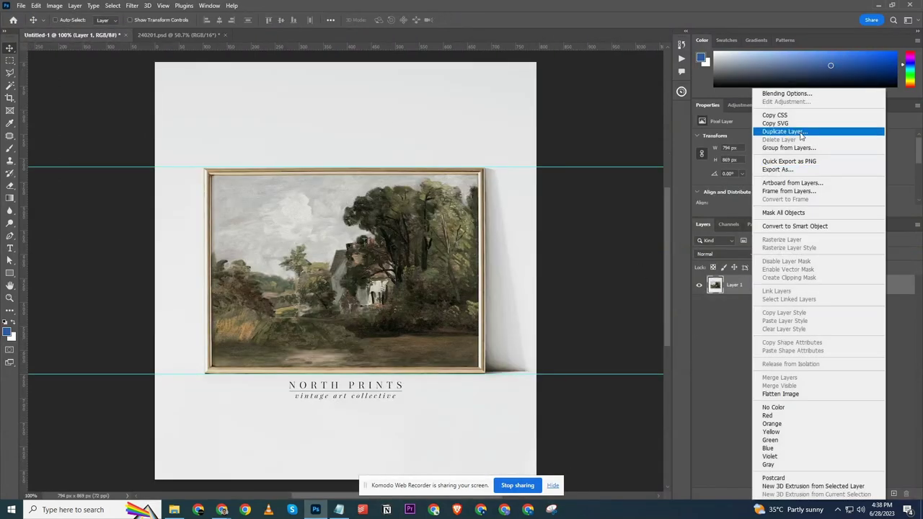
left_click(785, 131)
left_click(454, 176)
left_click(447, 194)
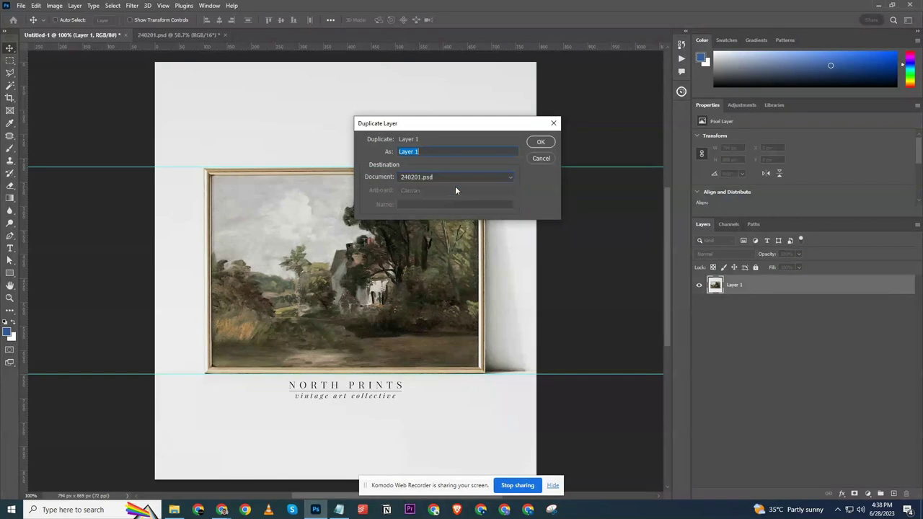
left_click(539, 142)
Add guides at the reference frame's top and bottom edges, then hide Layer 1
left_click(215, 37)
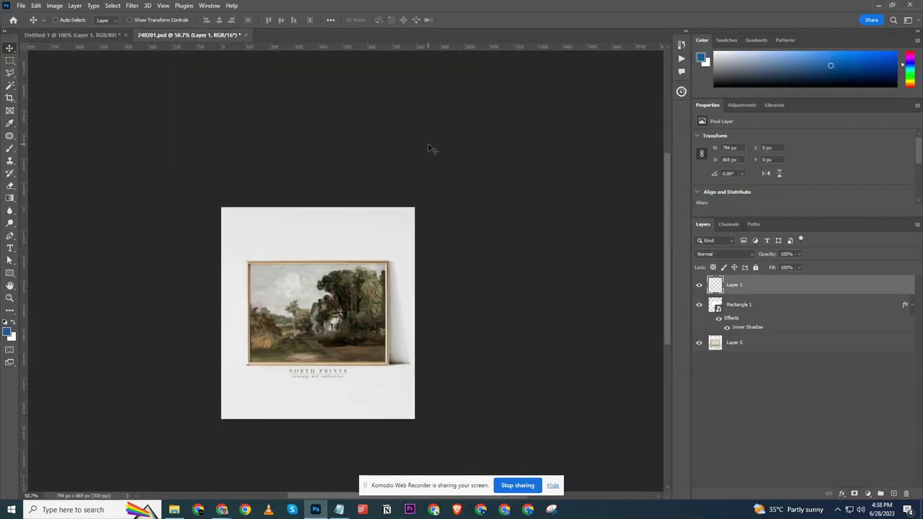
left_click_drag(421, 49, 415, 260)
left_click_drag(465, 48, 455, 365)
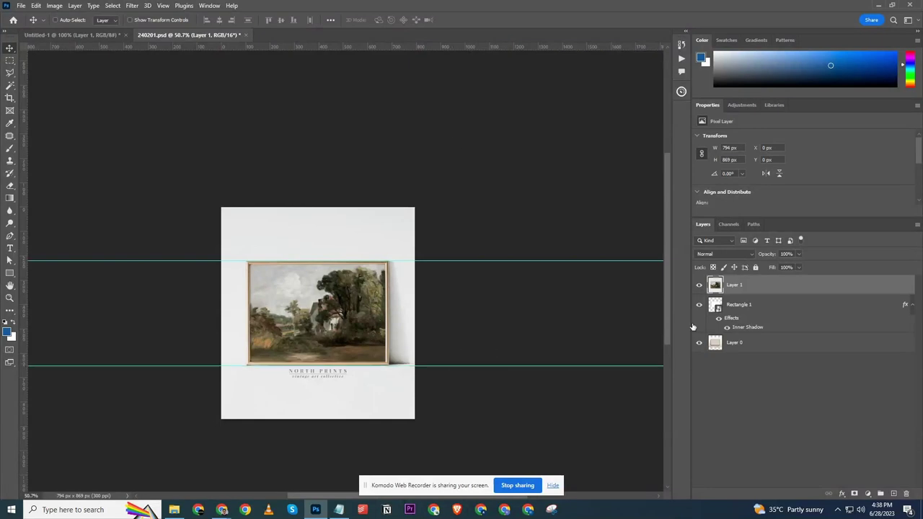
left_click(699, 286)
scroll(371, 302, "up", 3)
Enlarge Rectangle 1 and Layer 0 together toward the guides
scroll(402, 323, "down", 1)
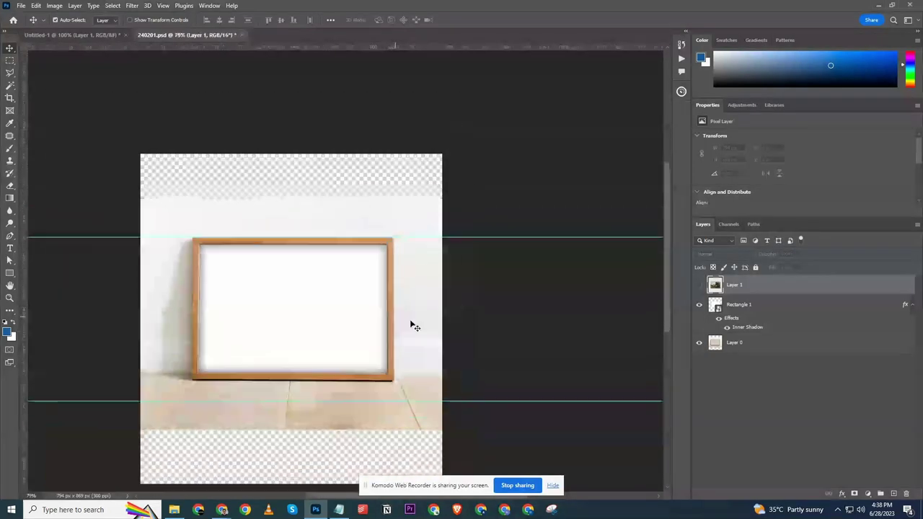
left_click(762, 315)
left_click(764, 349, "shift")
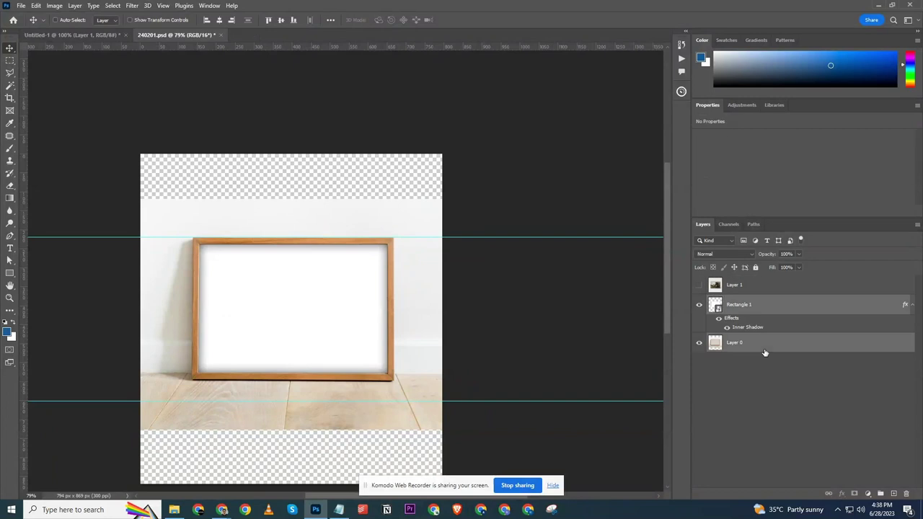
key("ctrl+t")
left_click_drag(287, 344, 310, 277)
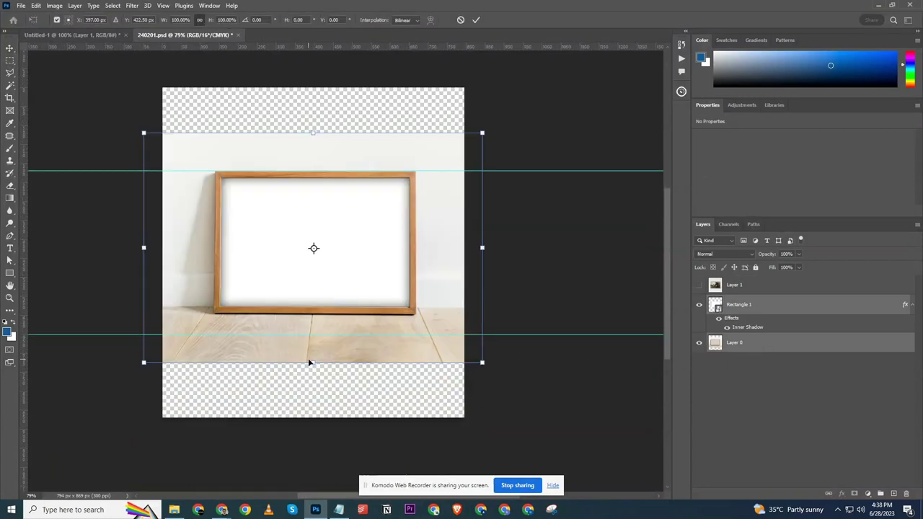
left_click_drag(311, 363, 313, 388)
left_click_drag(320, 138, 321, 130)
key("Return")
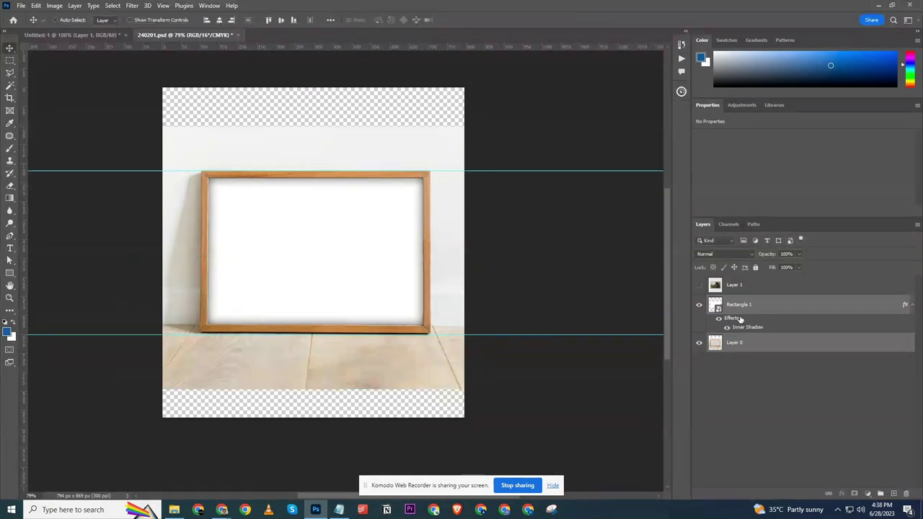
Copy the wall above the frame to a new layer and stretch it to the canvas top
left_click(751, 304)
left_click(748, 343)
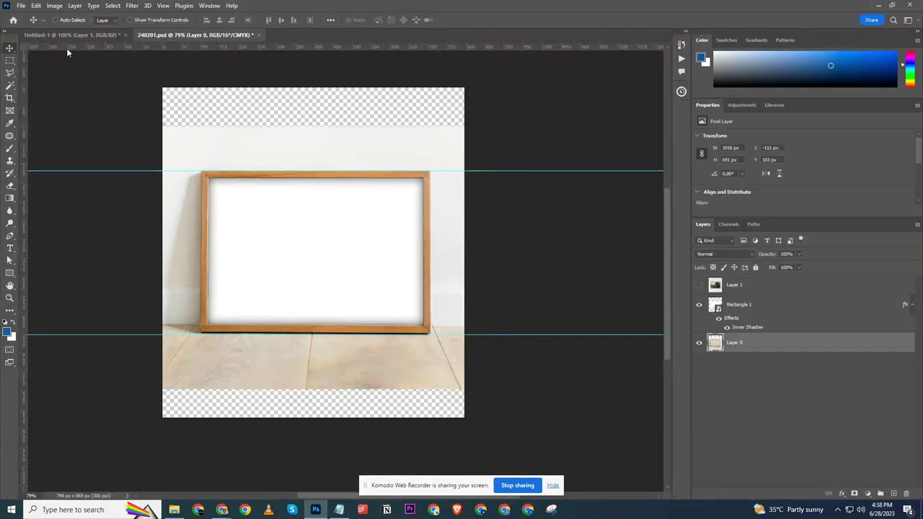
left_click(9, 62)
left_click_drag(118, 75, 580, 167)
key("ctrl+j")
key("ctrl+t")
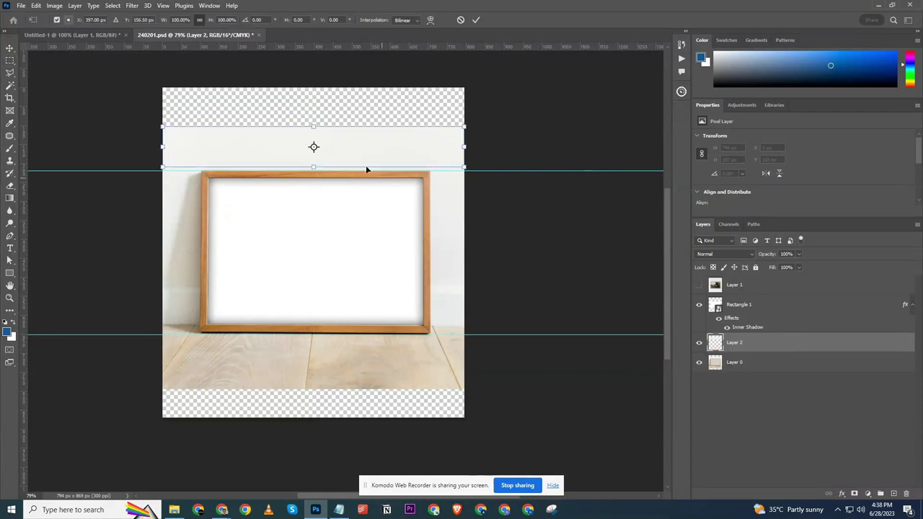
left_click_drag(313, 126, 312, 75)
key("Return")
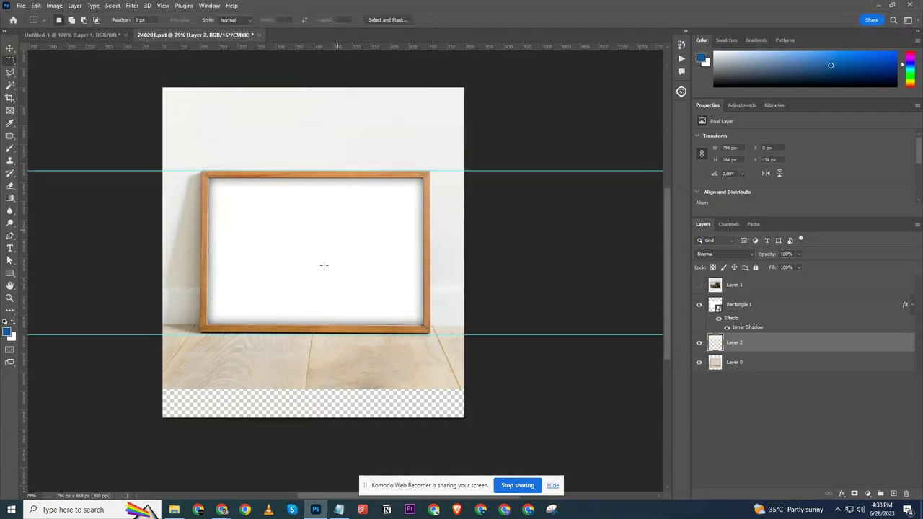
Copy the floor strip below the lower guide and stretch it down in perspective
left_click_drag(129, 335, 621, 388)
key("ctrl+j")
key("ctrl+t")
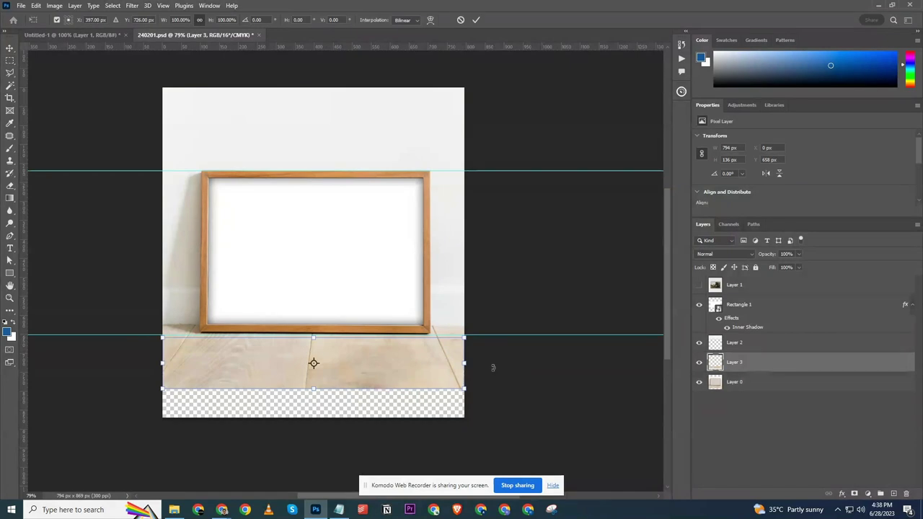
left_click_drag(313, 389, 312, 417)
right_click(342, 395)
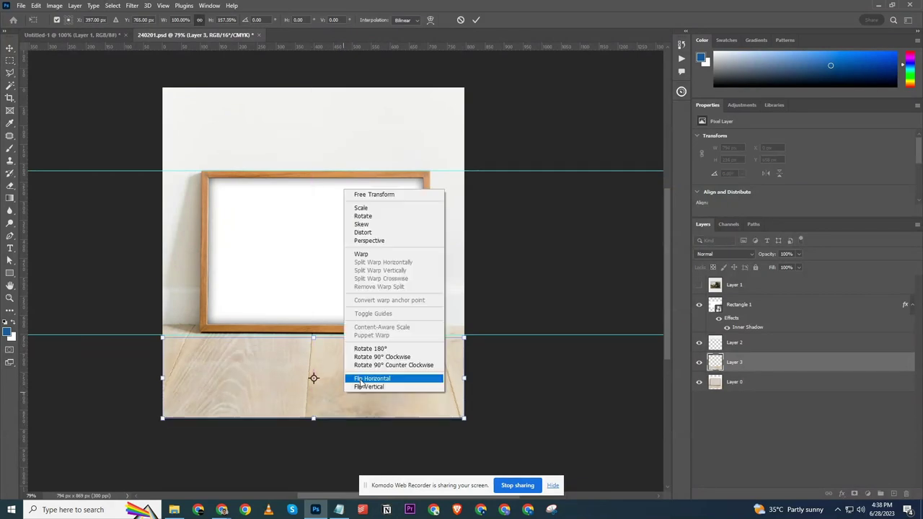
left_click(374, 241)
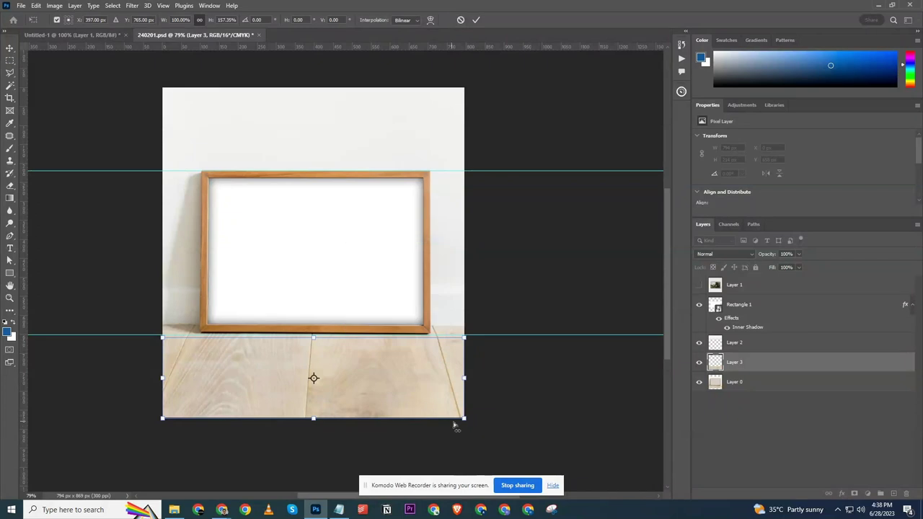
left_click_drag(463, 419, 481, 419)
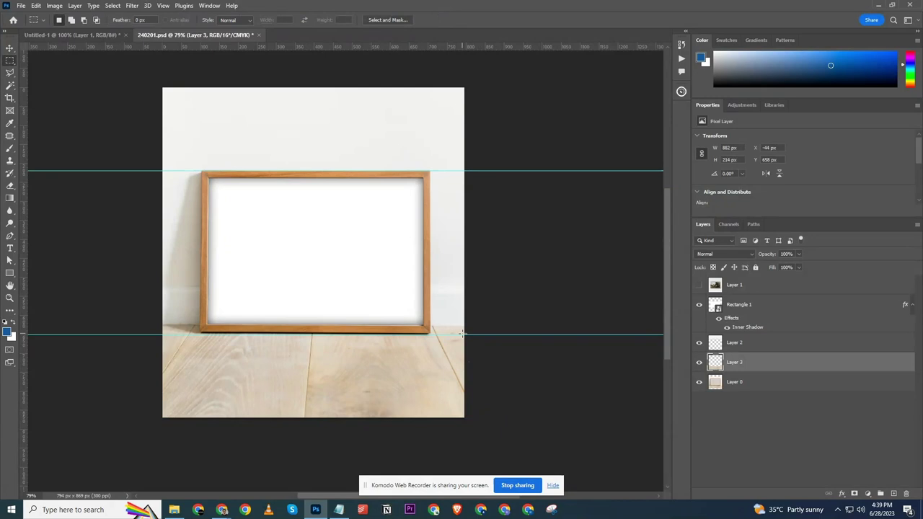
Redo the floor stretch over the bottom strip with a perspective-widened bottom edge
key("ctrl+z")
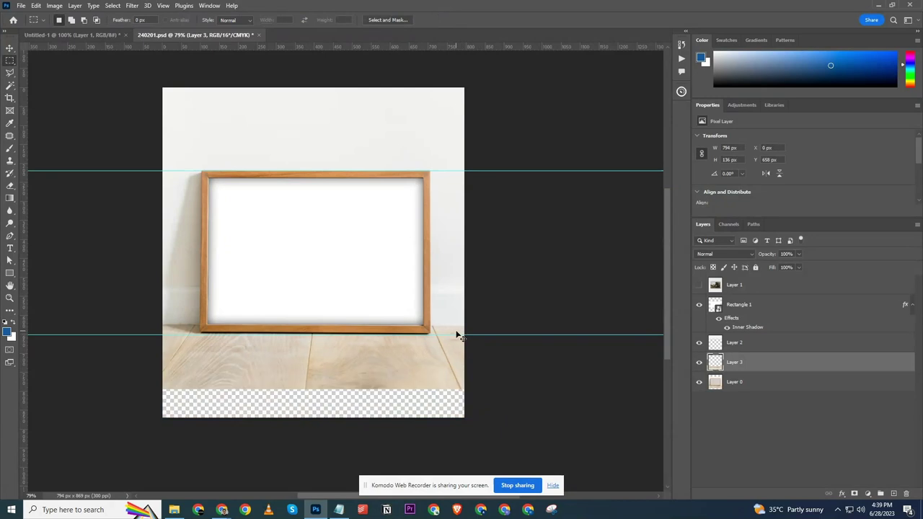
key("ctrl+t")
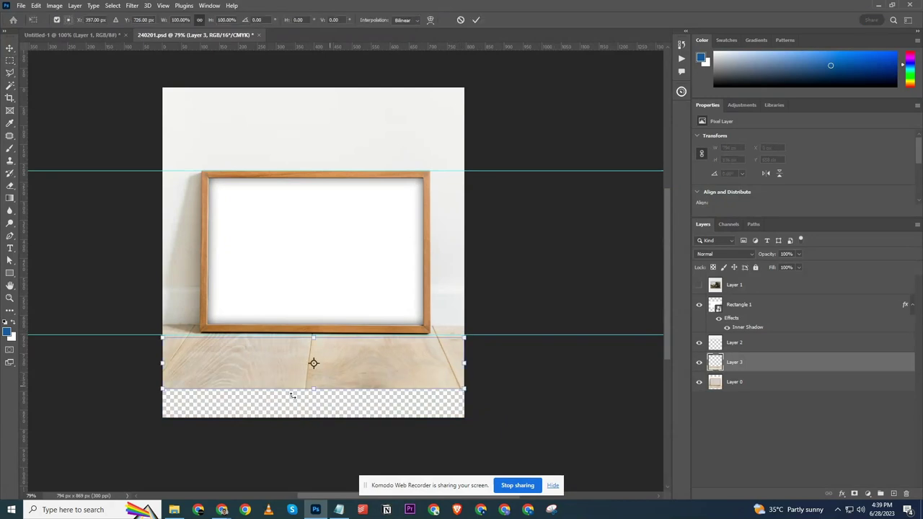
left_click_drag(314, 389, 314, 421)
right_click(329, 398)
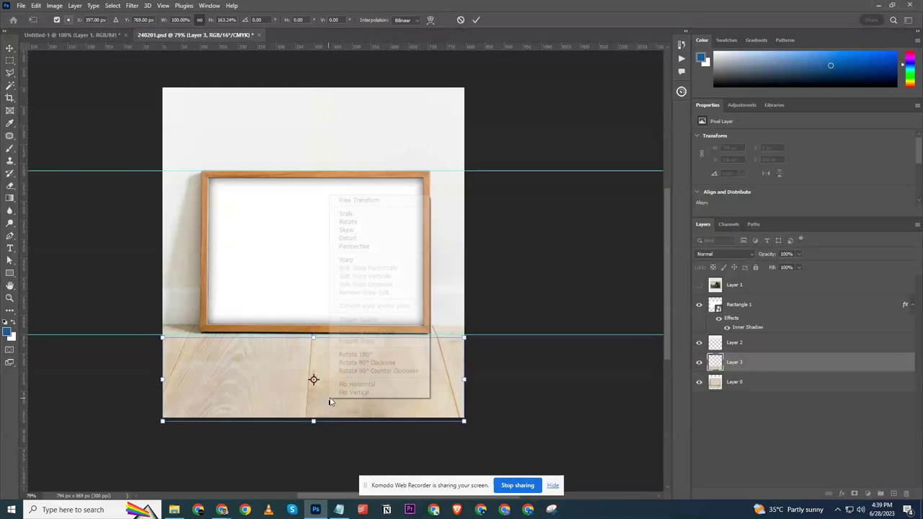
left_click(370, 248)
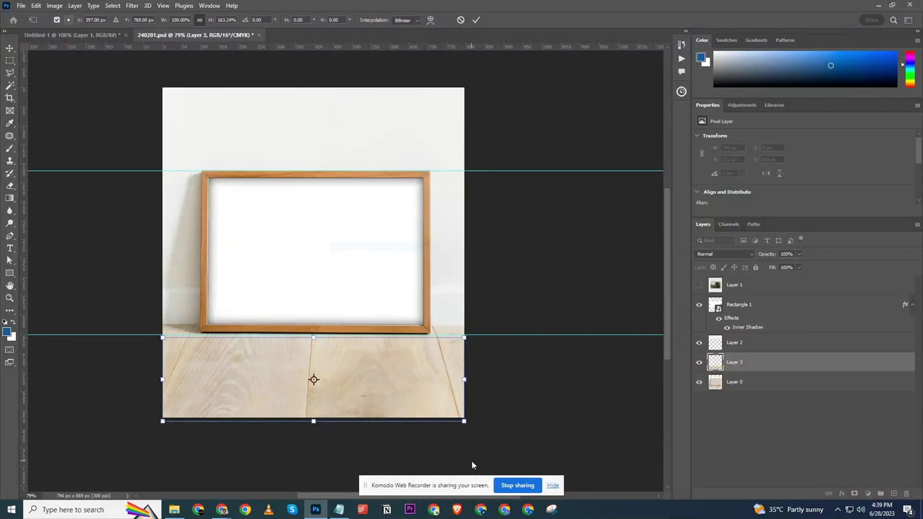
left_click_drag(462, 422, 482, 428)
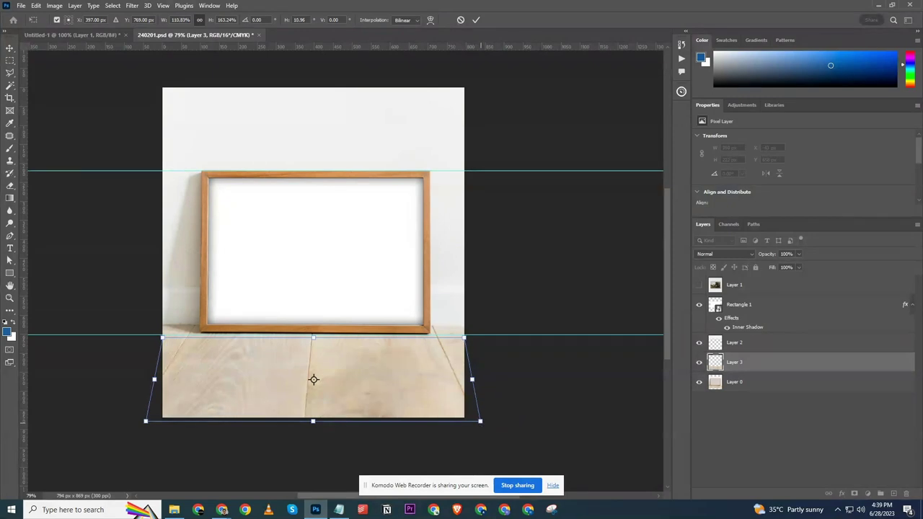
key("Return")
key("m")
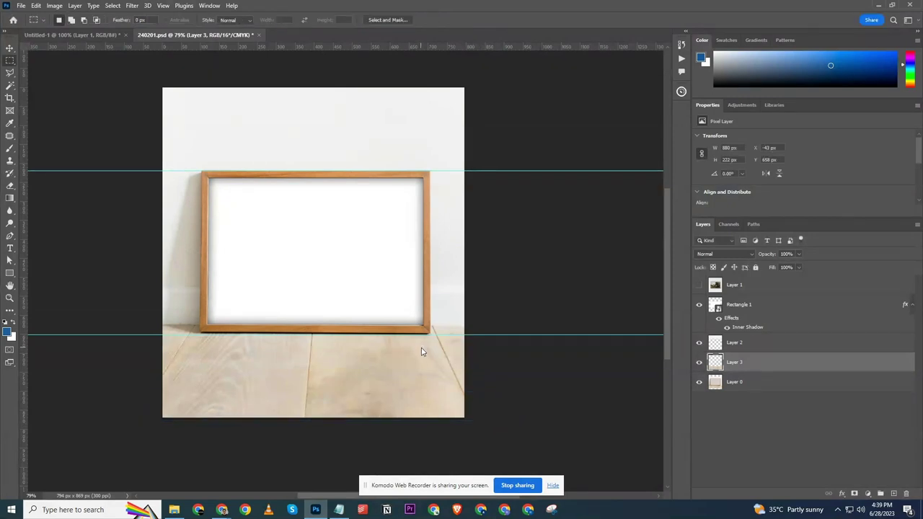
Close 240201.psd and close Untitled-1 without saving
key("ctrl+w")
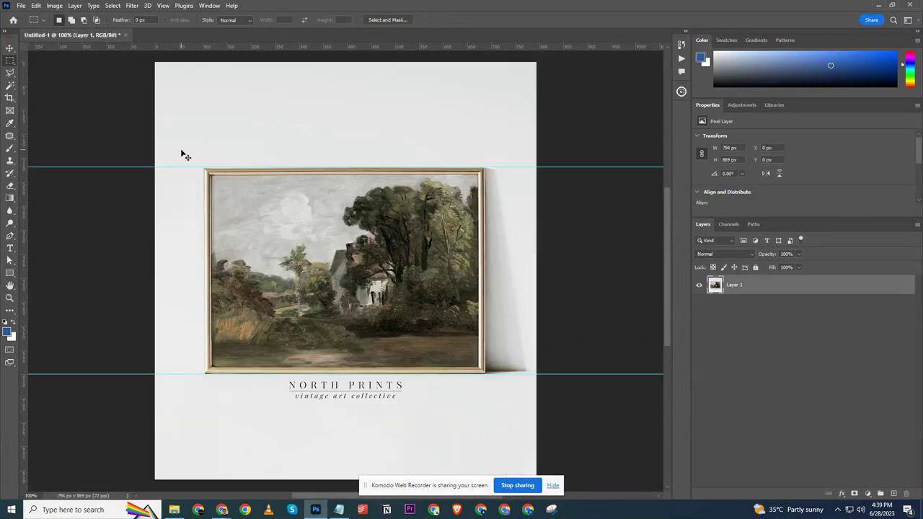
key("v")
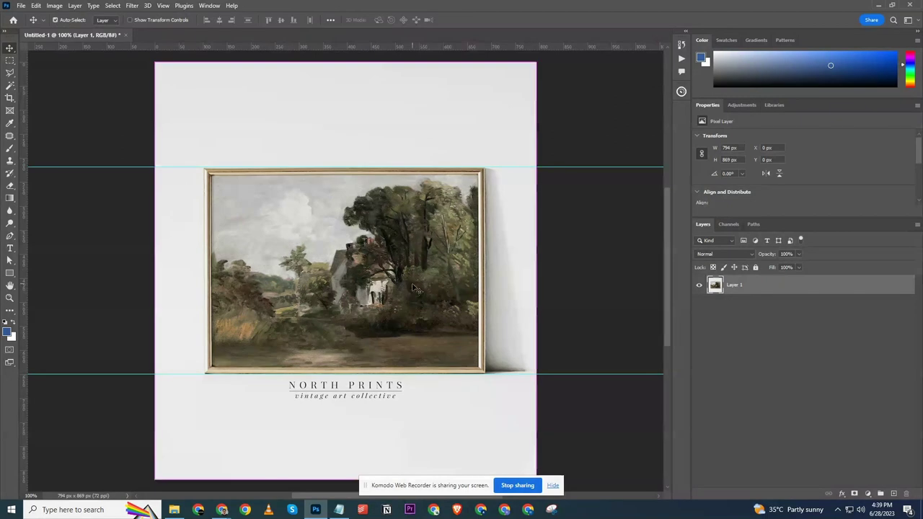
key("ctrl+w")
left_click(457, 189)
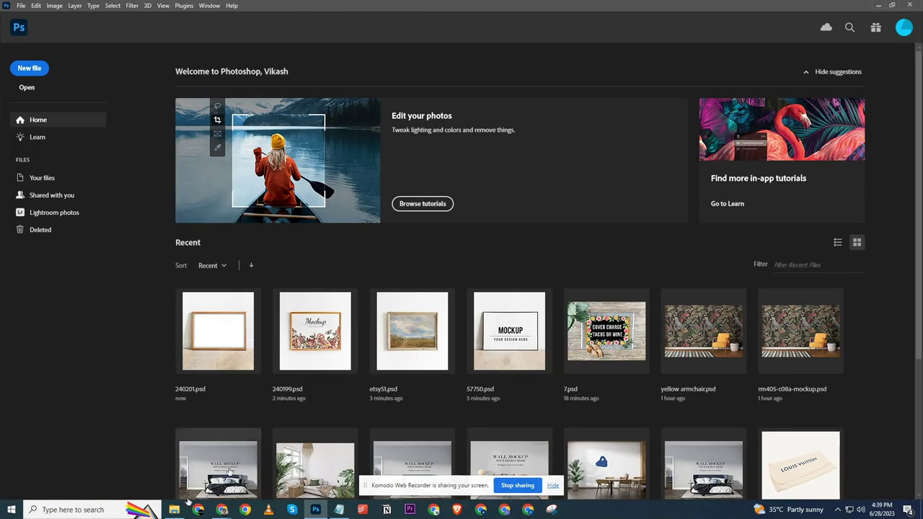
left_click(174, 510)
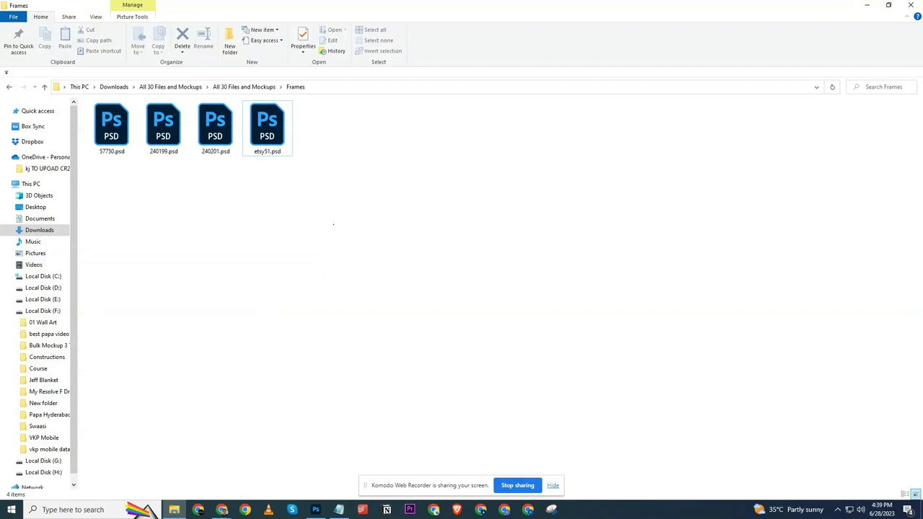
Open 57750, 240199, 240201 and etsy51 PSDs from the Frames folder in Photoshop
left_click_drag(333, 224, 387, 257)
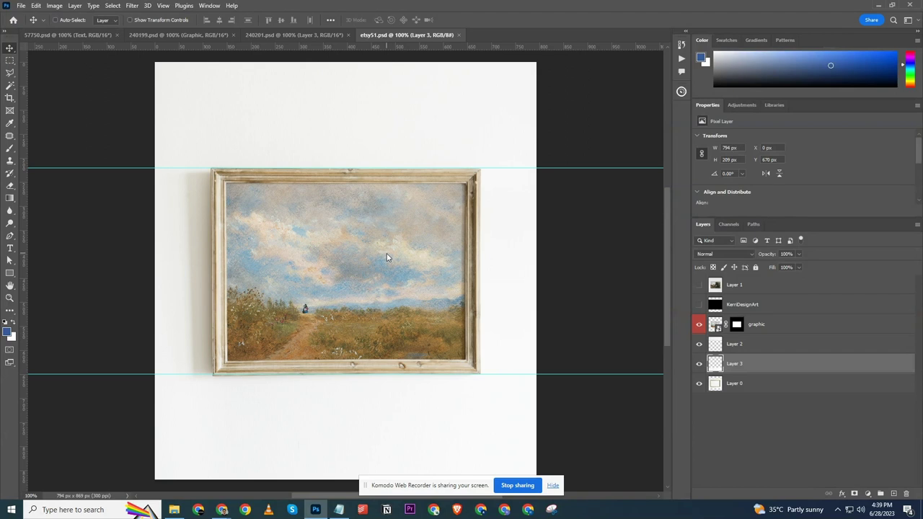
Delete the landscape painting from etsy51's graphic placeholder and save the contents
left_click(761, 326)
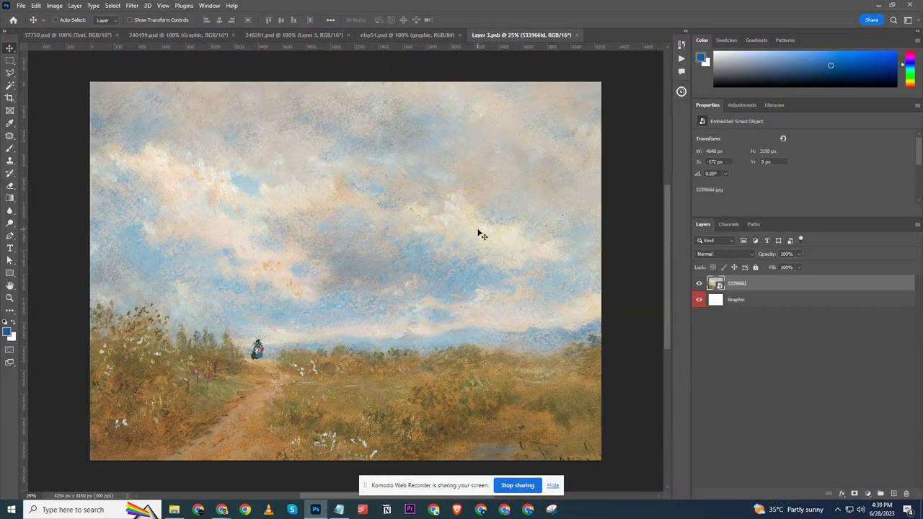
key("Delete")
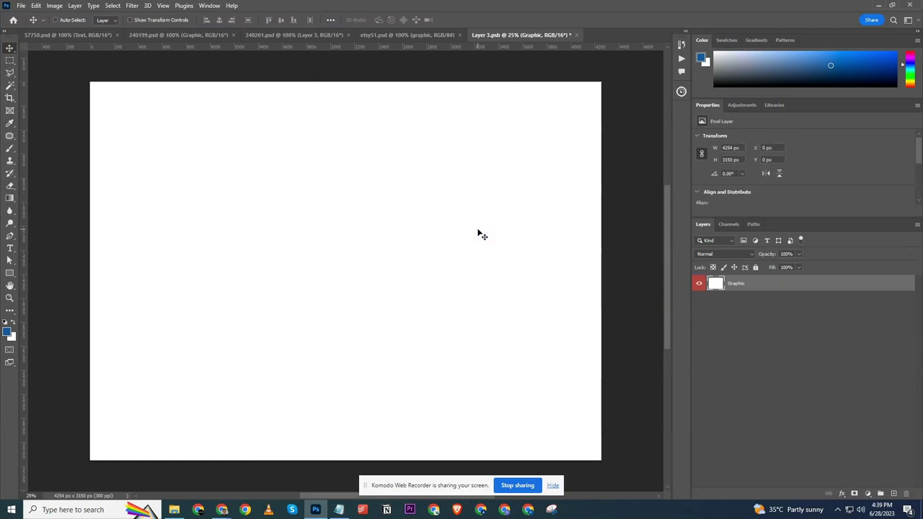
key("ctrl+s")
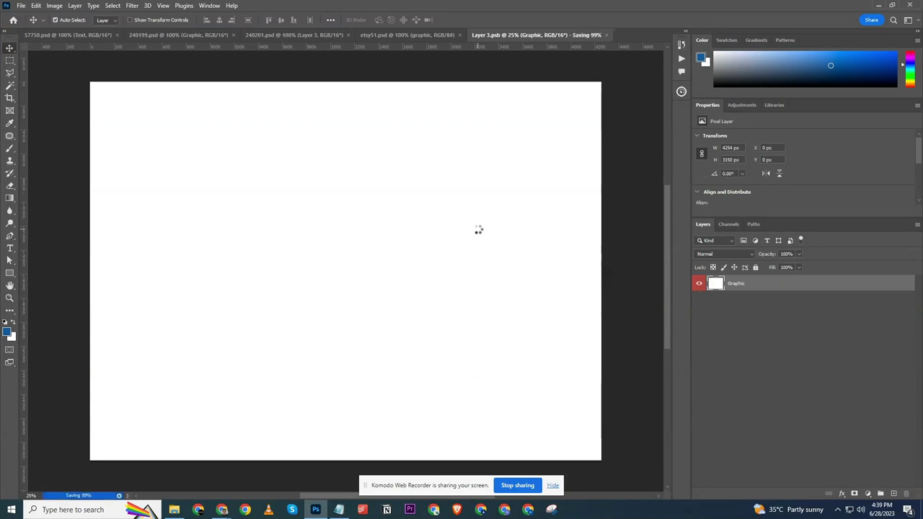
key("ctrl+w")
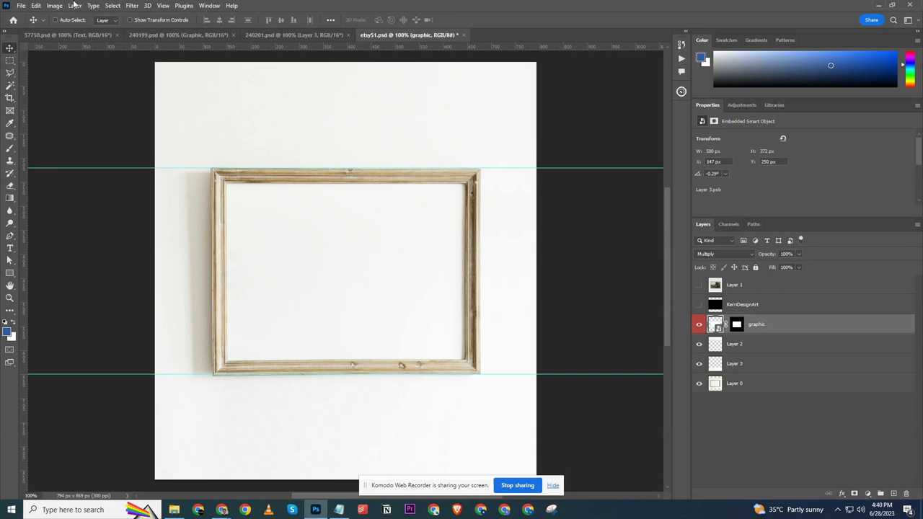
Check the image colour mode without changing it and close etsy51.psd
left_click(56, 5)
mouse_move(115, 18)
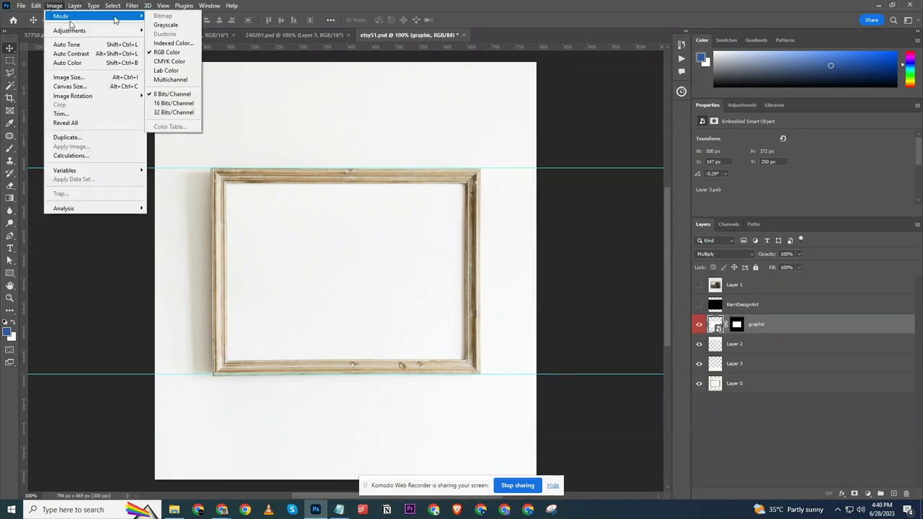
left_click(294, 232)
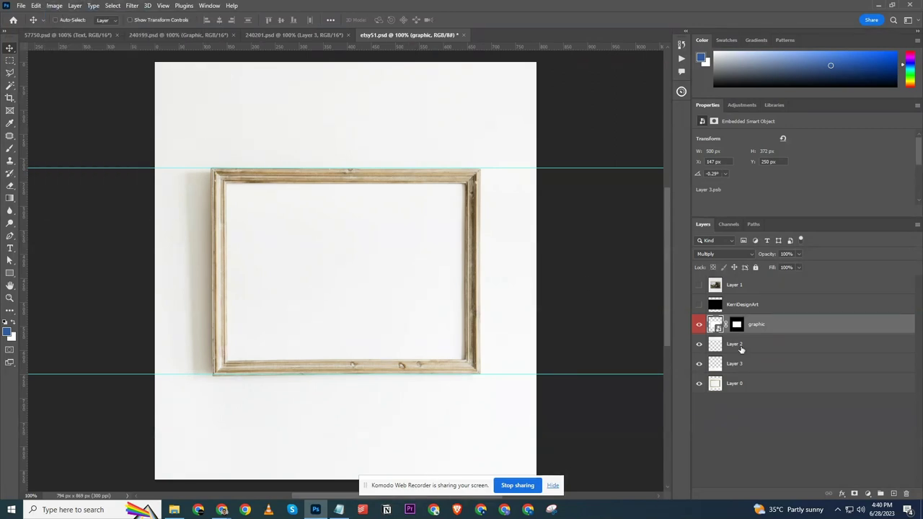
left_click(488, 245)
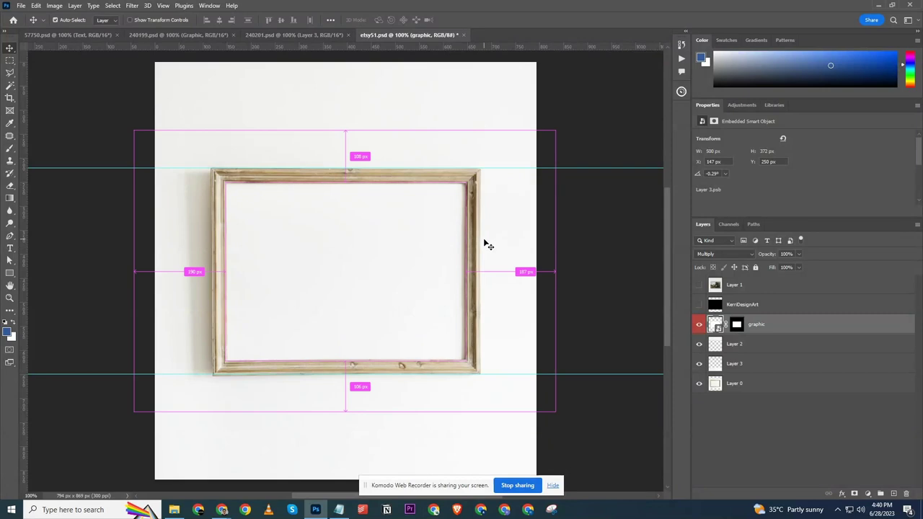
key("ctrl+w")
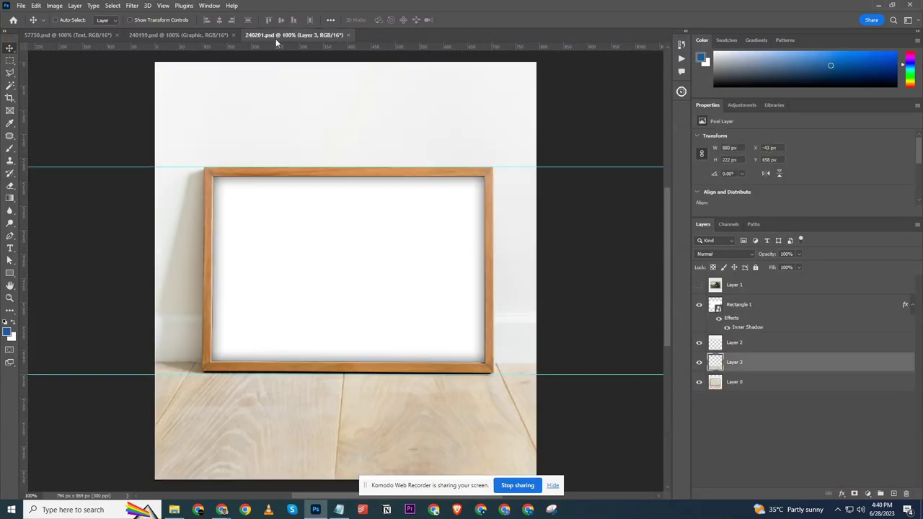
Delete the X frame placeholder inside Rectangle 1's contents and save them
left_click(724, 311)
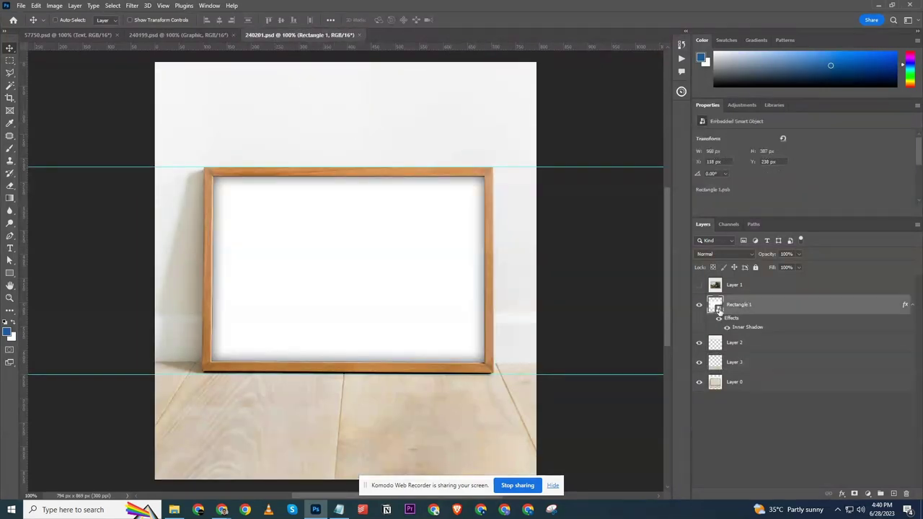
double_click(716, 307)
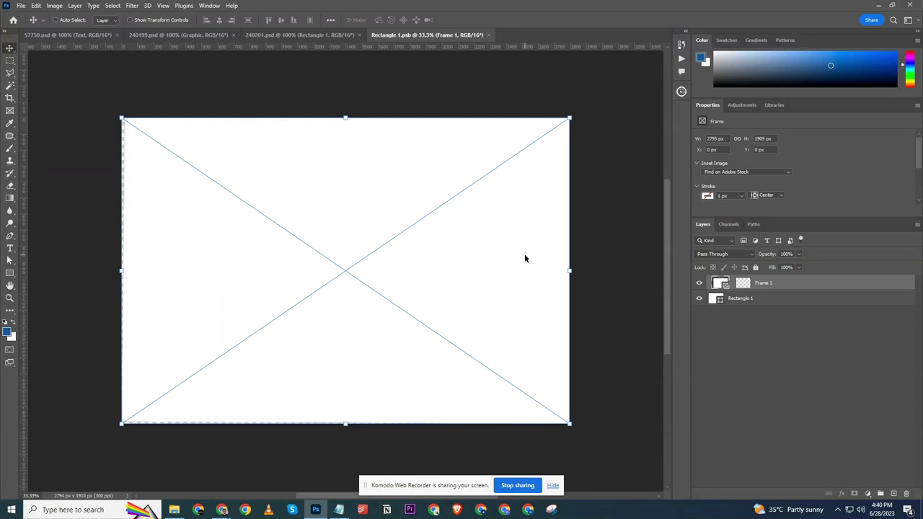
key("Delete")
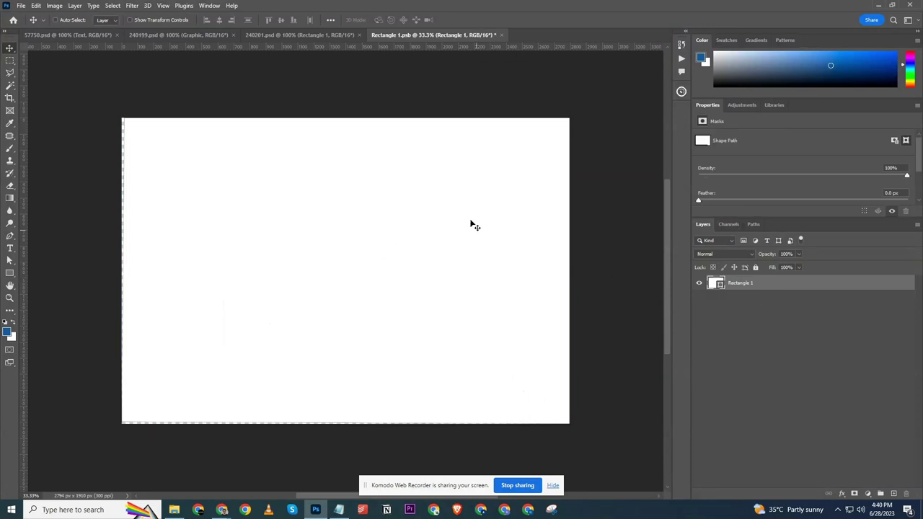
key("ctrl+s")
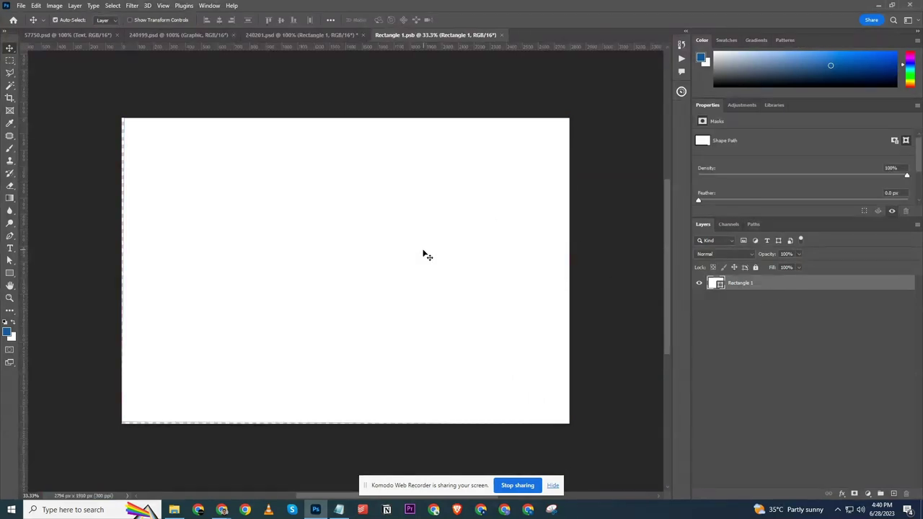
key("ctrl+w")
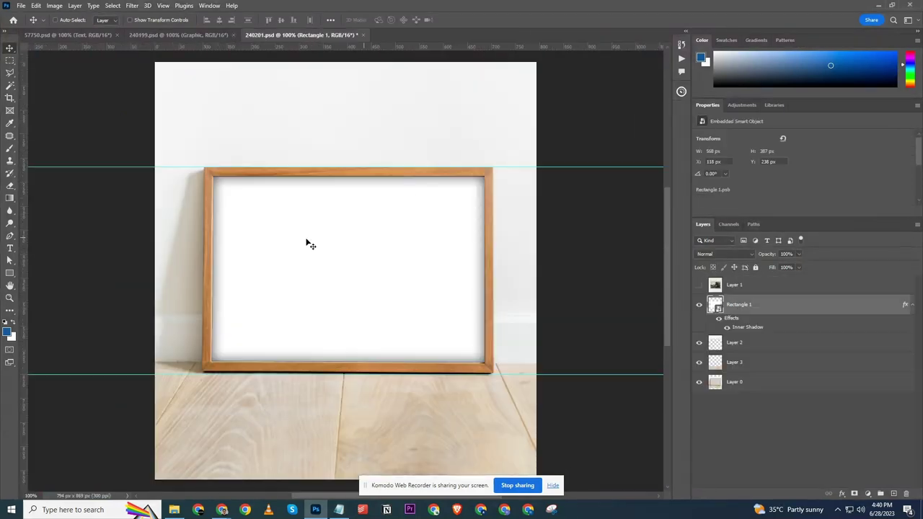
Check the colour mode unchanged, then save and close 240201.psd
left_click(54, 5)
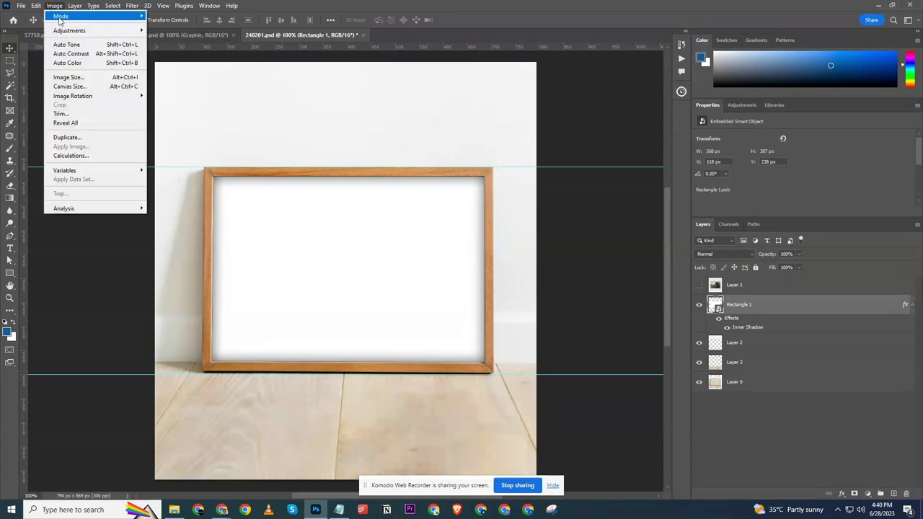
mouse_move(60, 18)
left_click(301, 233)
key("ctrl+s")
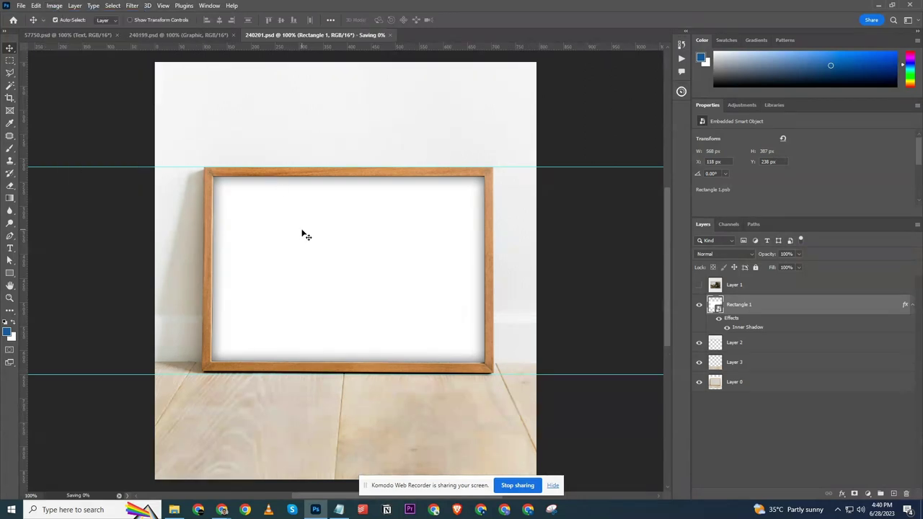
key("ctrl+w")
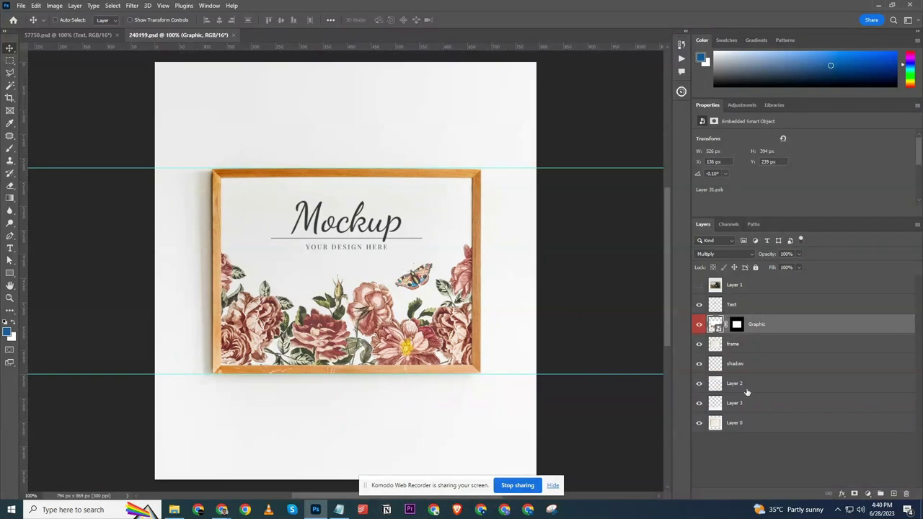
Delete the white background layer from 240199's Graphic placeholder and save it
left_click(699, 326)
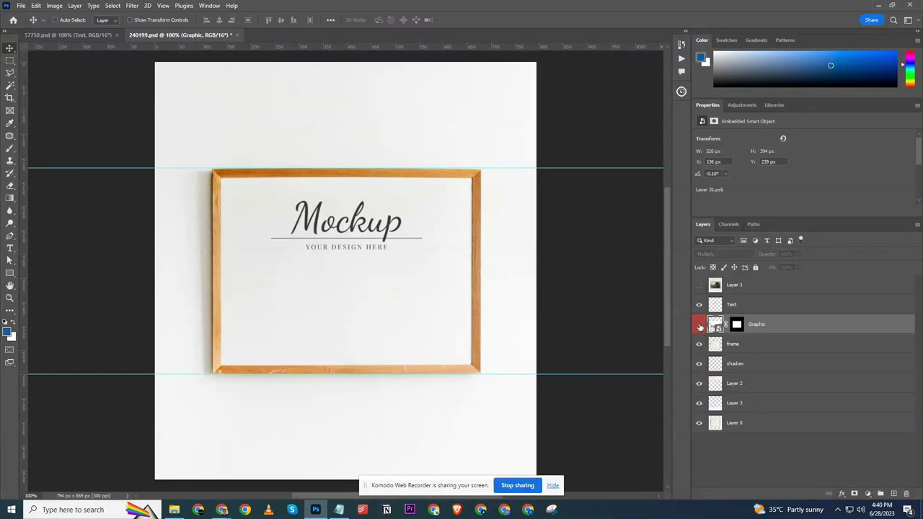
left_click(699, 326)
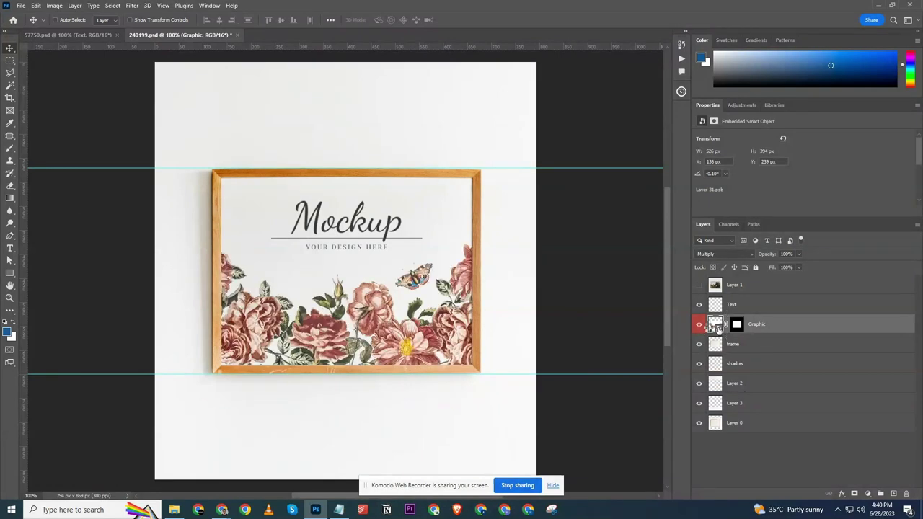
double_click(716, 326)
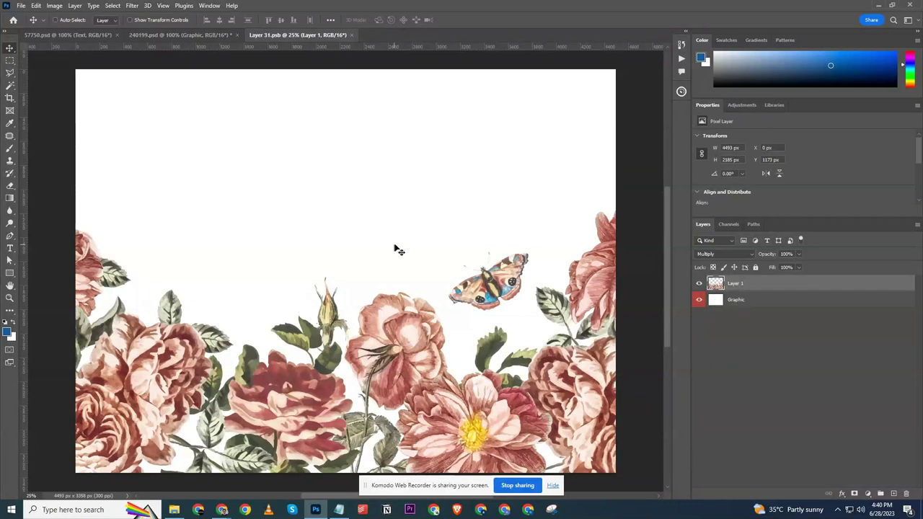
left_click(698, 283)
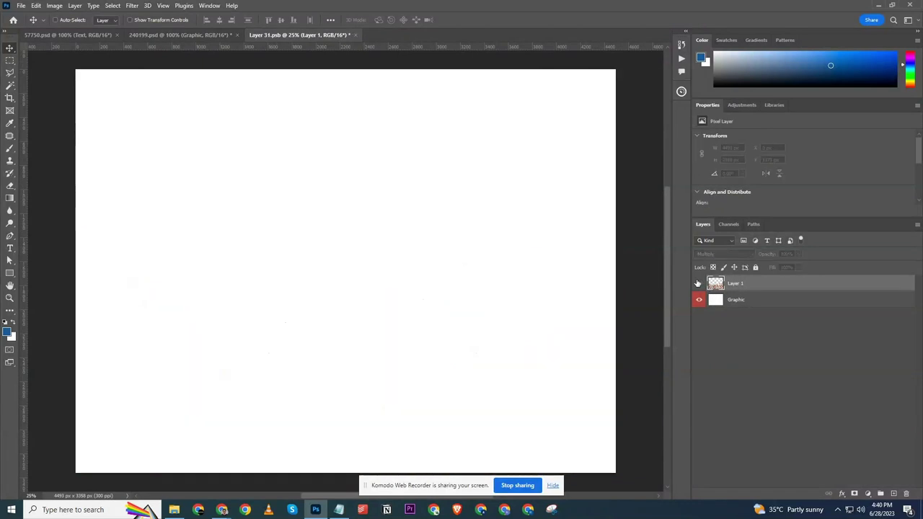
left_click(698, 282)
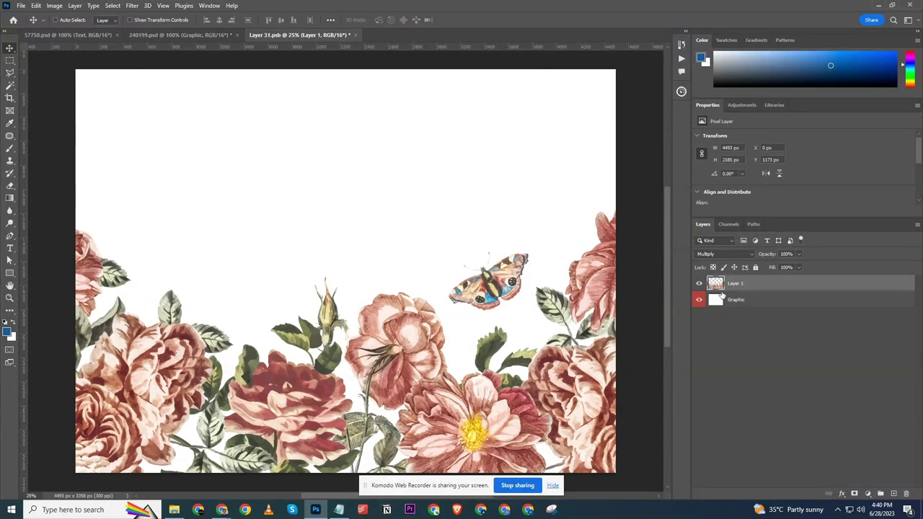
left_click(730, 300)
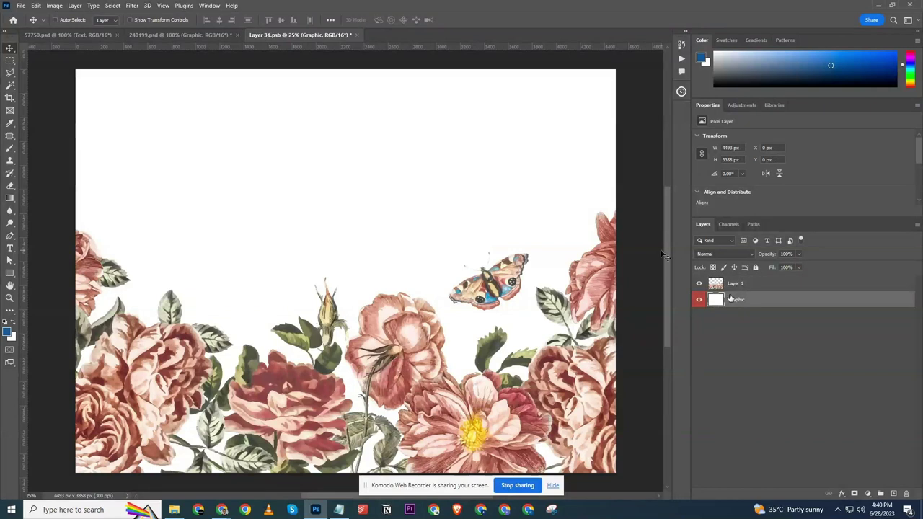
key("Delete")
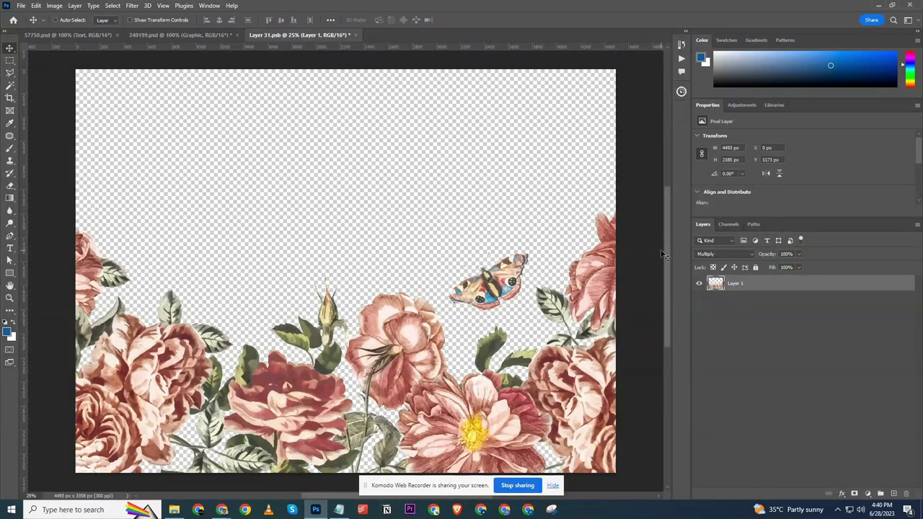
key("ctrl+s")
left_click(351, 35)
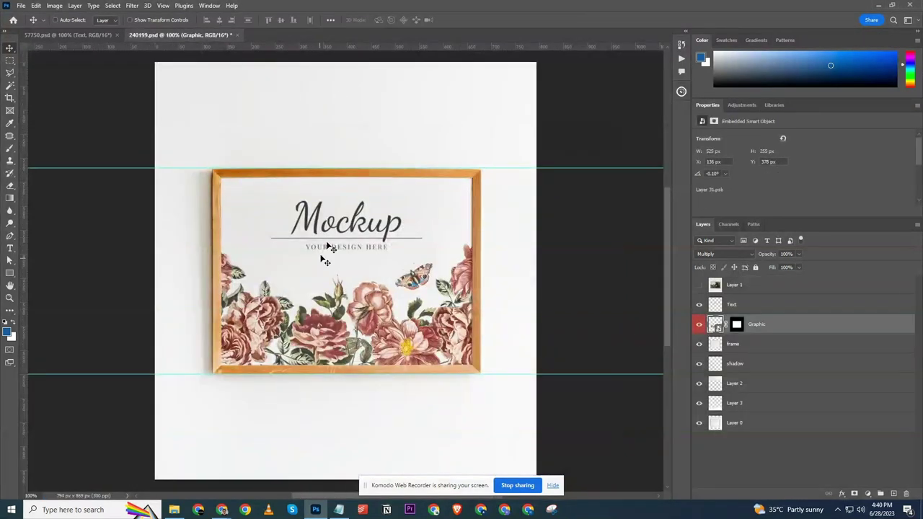
Hide the Mockup text layer after comparing the frame with it on and off
left_click(734, 307)
left_click(699, 306)
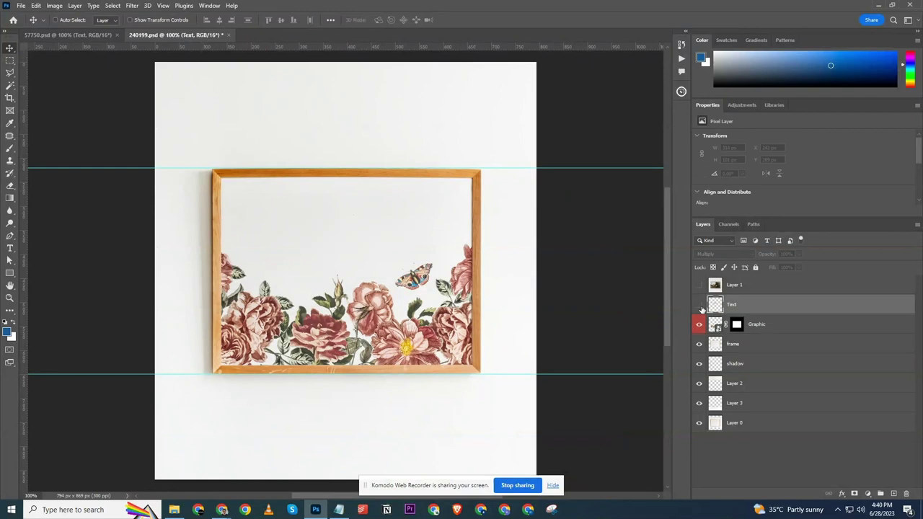
left_click(700, 305)
left_click(699, 306)
left_click(716, 324)
left_click(699, 305)
left_click(735, 313)
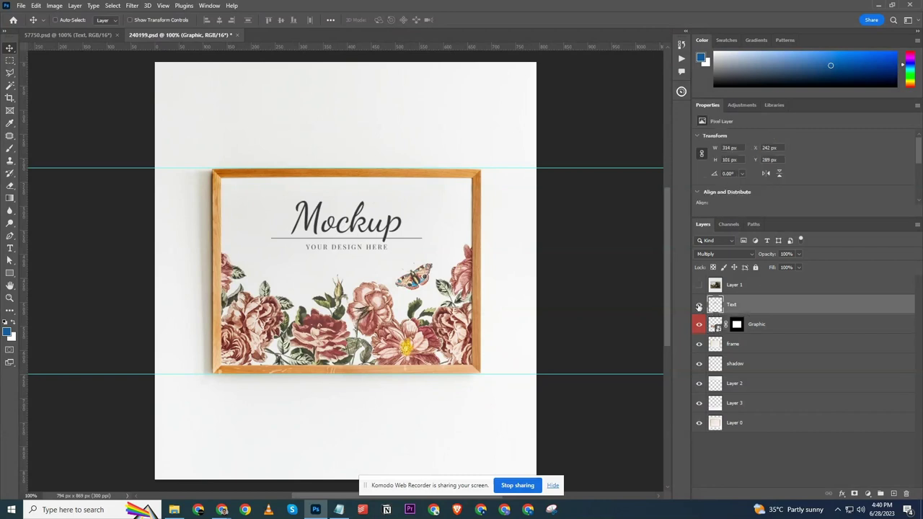
left_click(699, 304)
Reinspect the Graphic placeholder contents and check the colour mode without changes
left_click(774, 326)
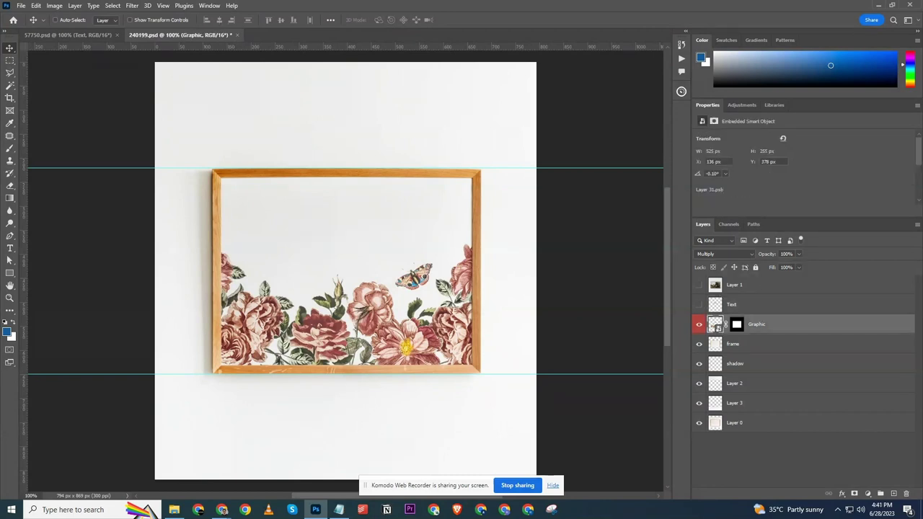
double_click(715, 326)
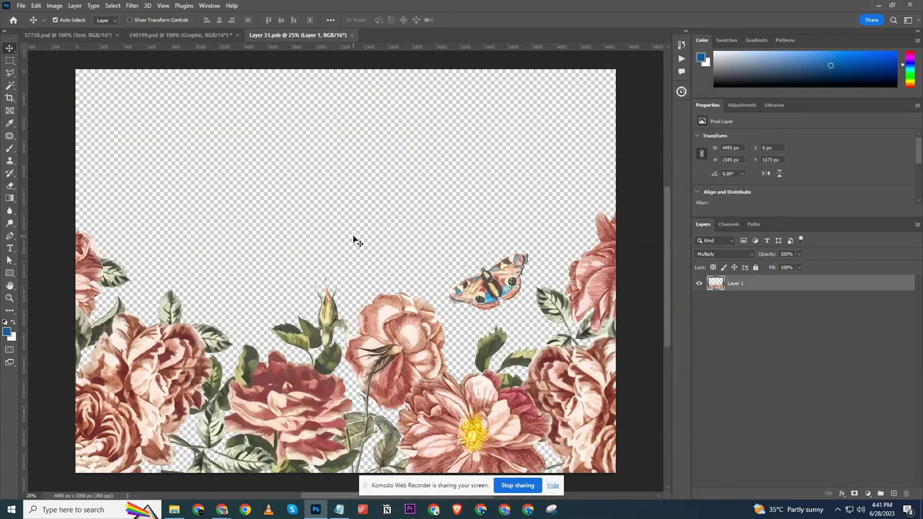
key("ctrl+w")
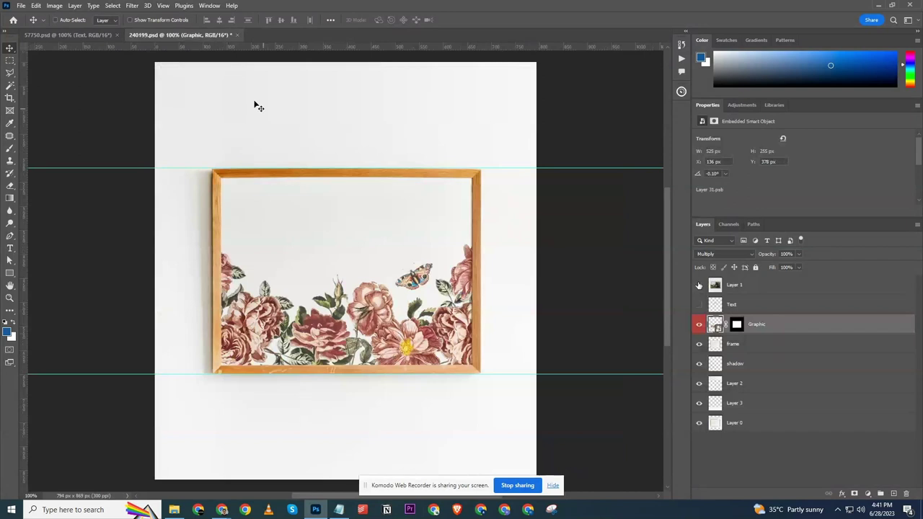
left_click(55, 5)
left_click(362, 267)
Close 240199, hide 57750's MOCKUP text and inspect its graphic placeholder
key("ctrl+w")
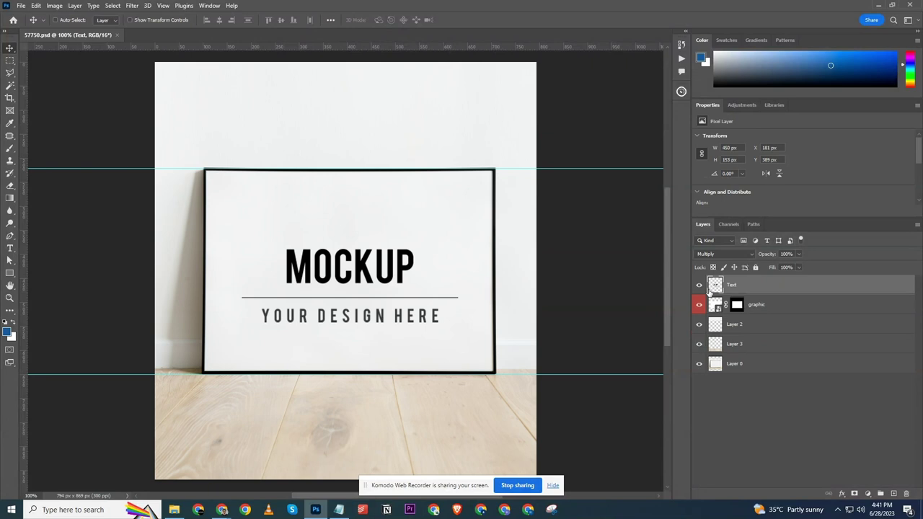
left_click(702, 287)
left_click(718, 307)
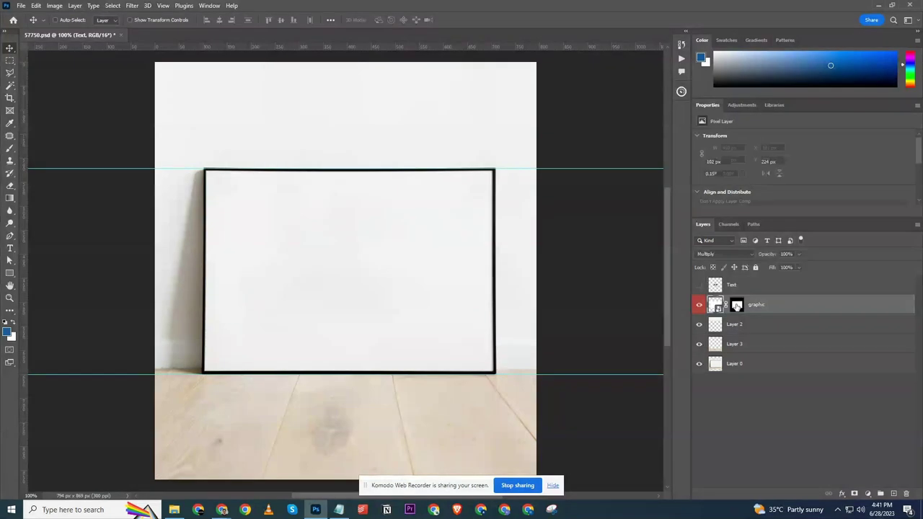
double_click(719, 308)
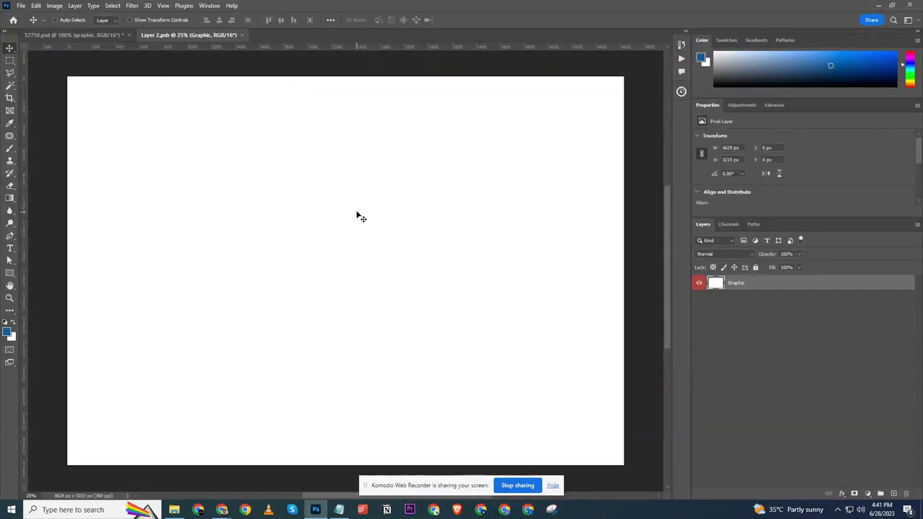
key("ctrl+w")
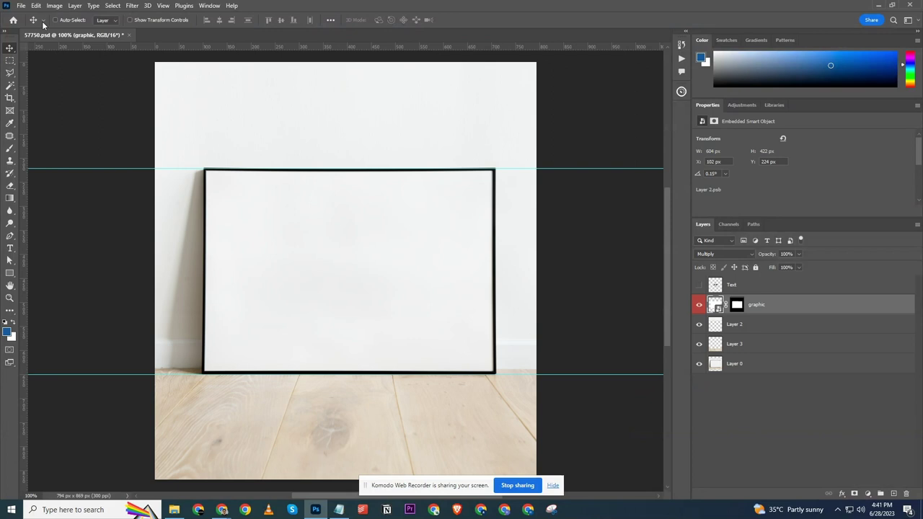
Check the colour mode unchanged, then save and close 57750.psd
left_click(54, 5)
mouse_move(86, 16)
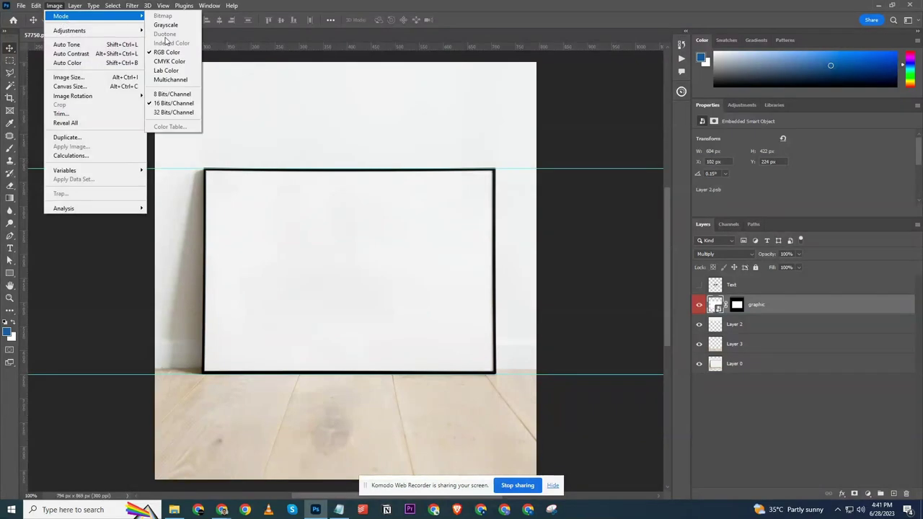
left_click(311, 95)
key("ctrl+s")
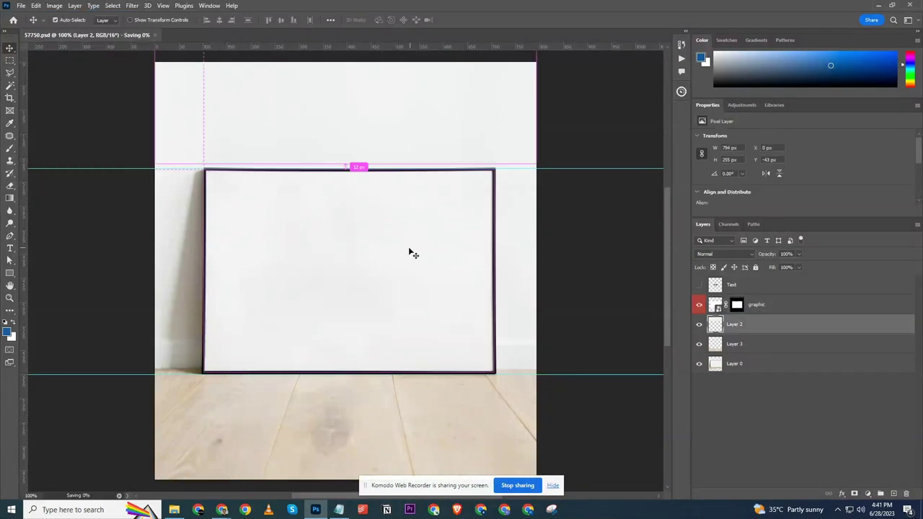
key("ctrl+w")
Find the watermark PNG in the company name folder, then open the four Frames PSDs in Photoshop
key("alt+Tab")
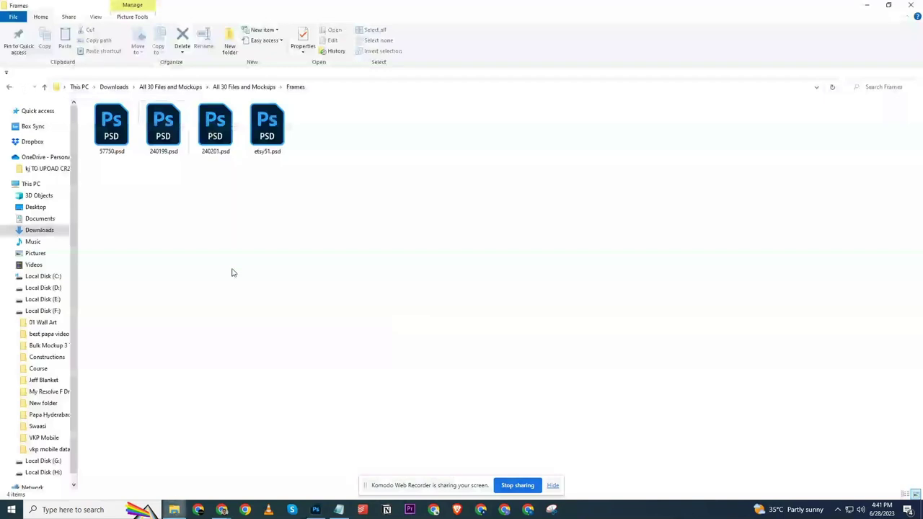
left_click(267, 87)
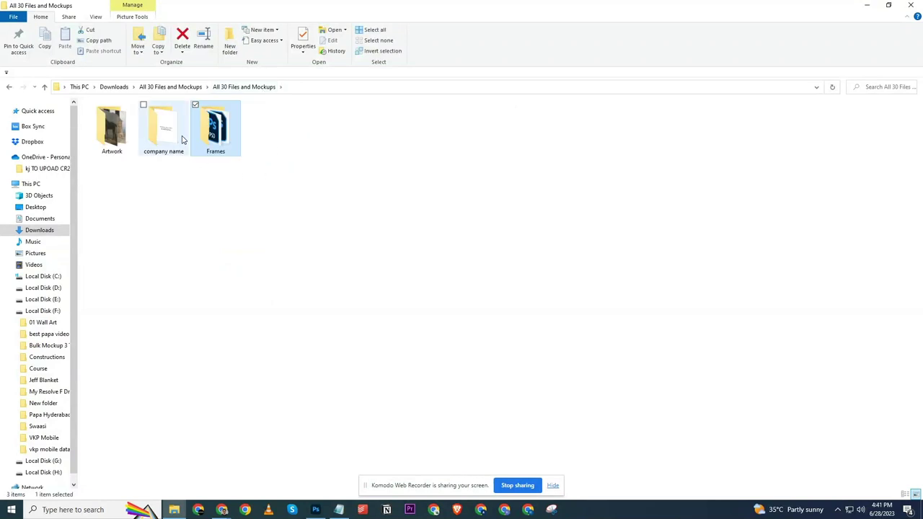
double_click(183, 140)
left_click(181, 190)
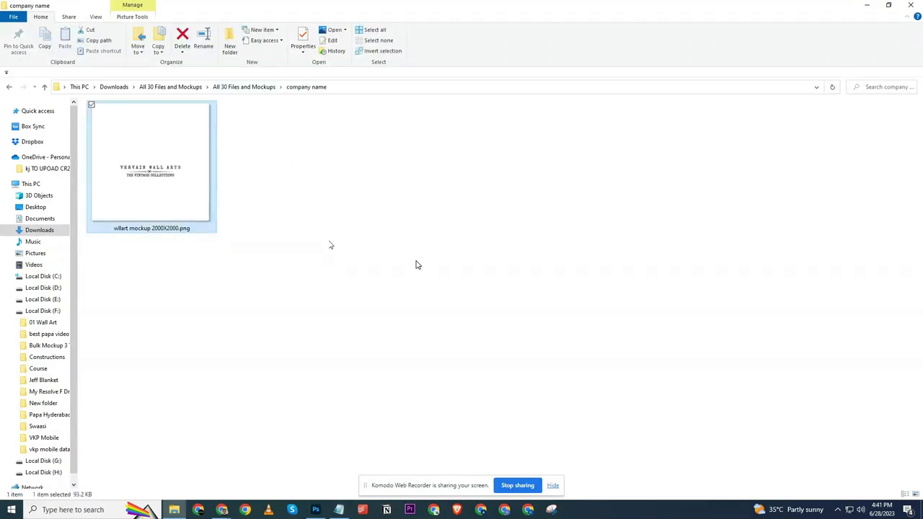
left_click(253, 88)
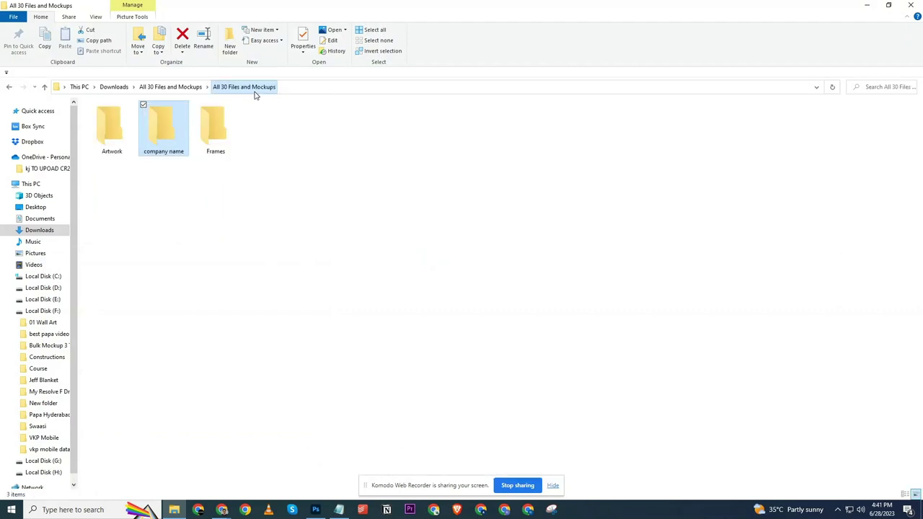
double_click(214, 126)
left_click_drag(352, 200, 375, 287)
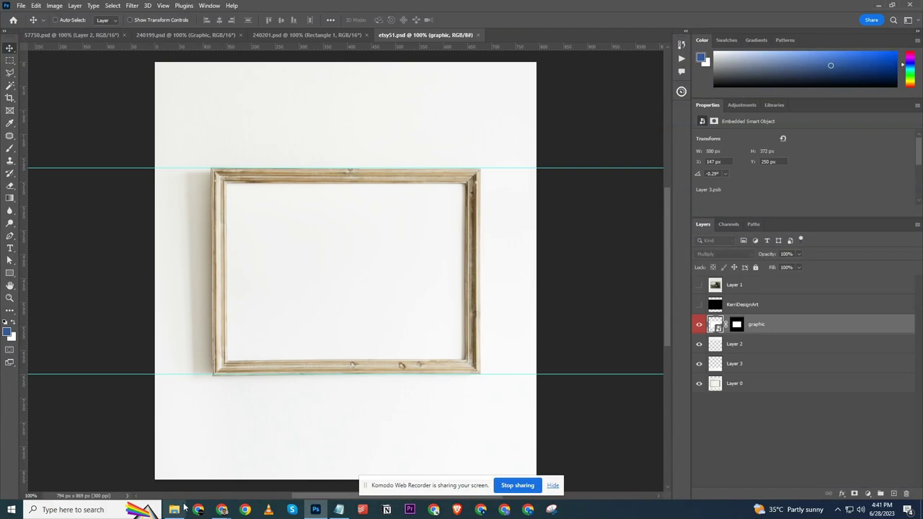
Return to the company name folder and select the watermark PNG
left_click(173, 509)
left_click(195, 391)
left_click(244, 86)
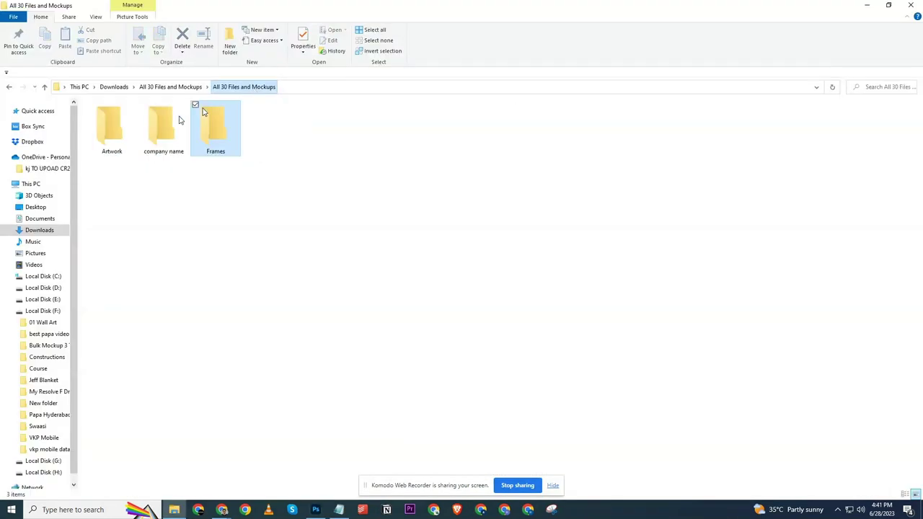
double_click(176, 120)
left_click(133, 194)
Place the watermark PNG into etsy51.psd and move it slightly down
left_click_drag(132, 193, 389, 294)
key("Return")
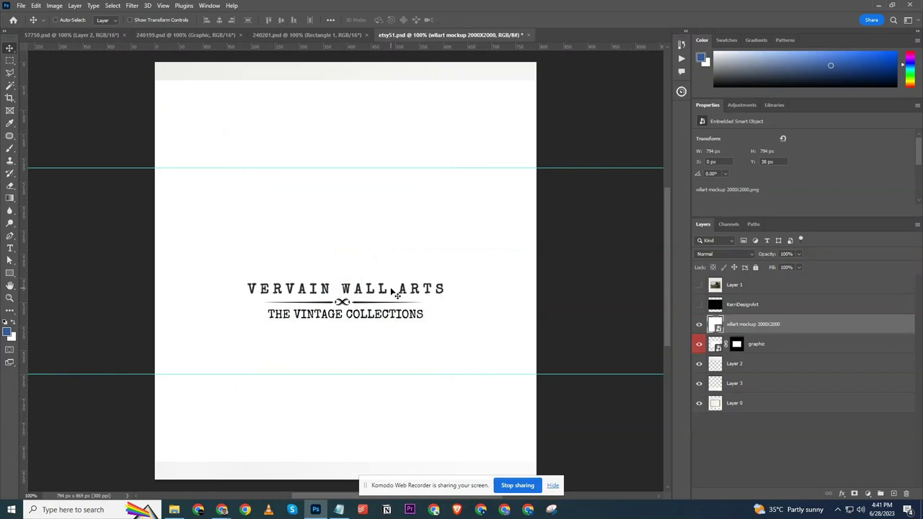
left_click_drag(392, 283, 393, 313)
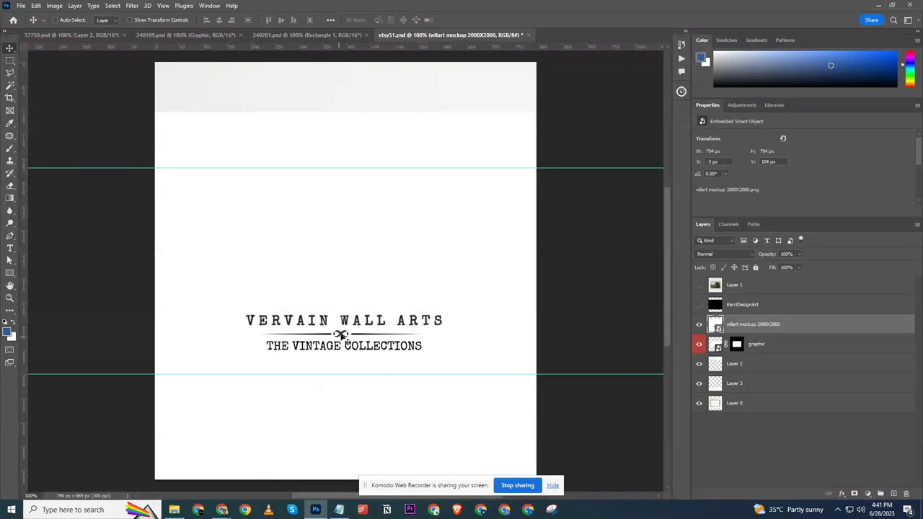
Mask the watermark layer down to just its text block
left_click(10, 60)
left_click_drag(227, 305, 452, 357)
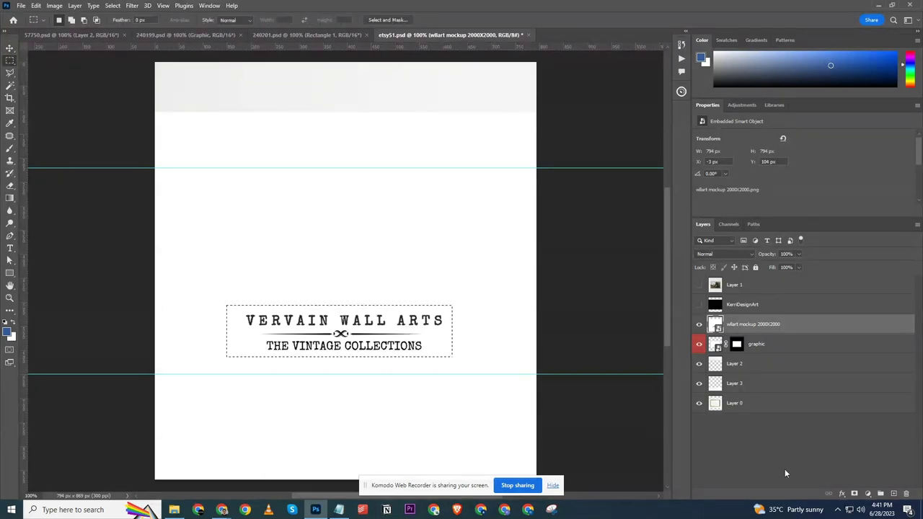
left_click(854, 493)
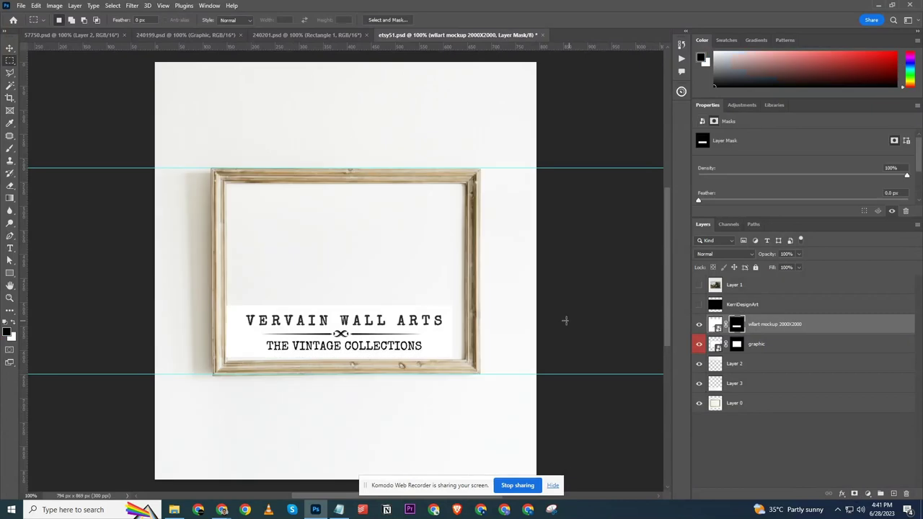
Place the Vervain Wall Arts watermark under etsy51's wooden frame in Multiply blend mode, fine-tuning its position
key("v")
left_click_drag(387, 332, 388, 404)
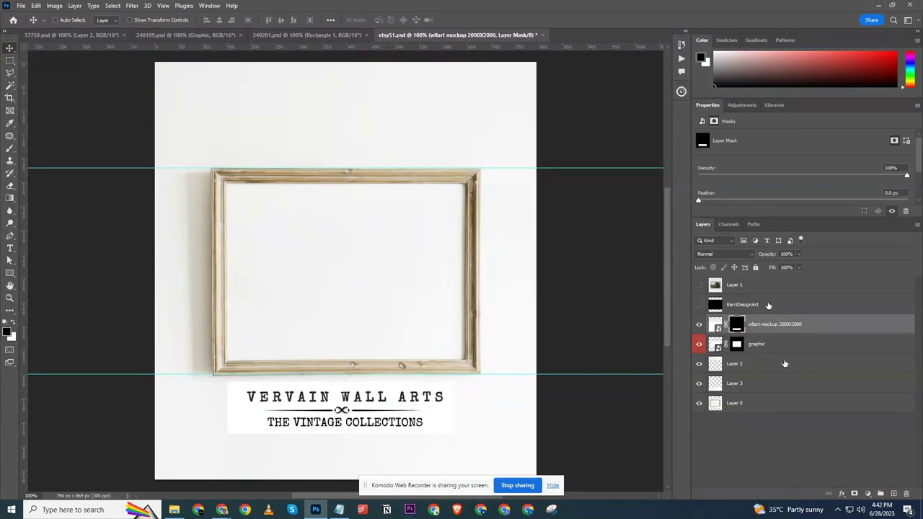
left_click(728, 255)
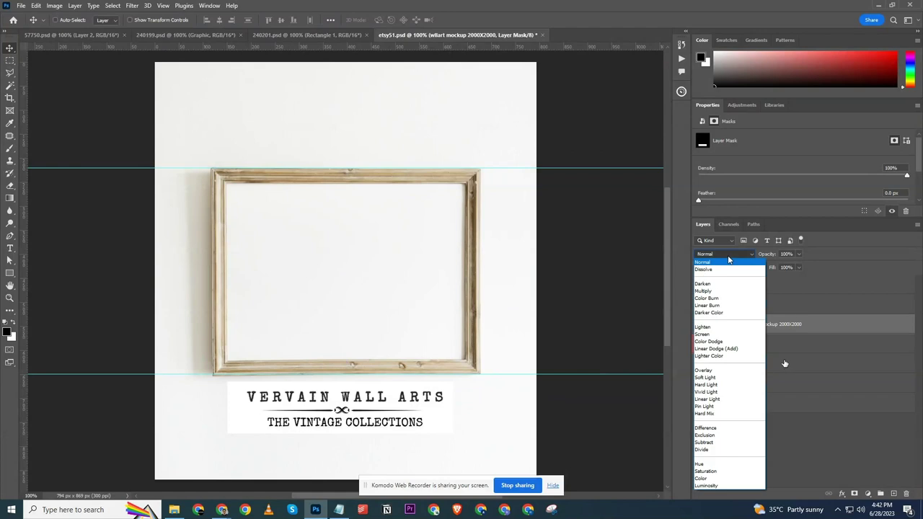
left_click(716, 292)
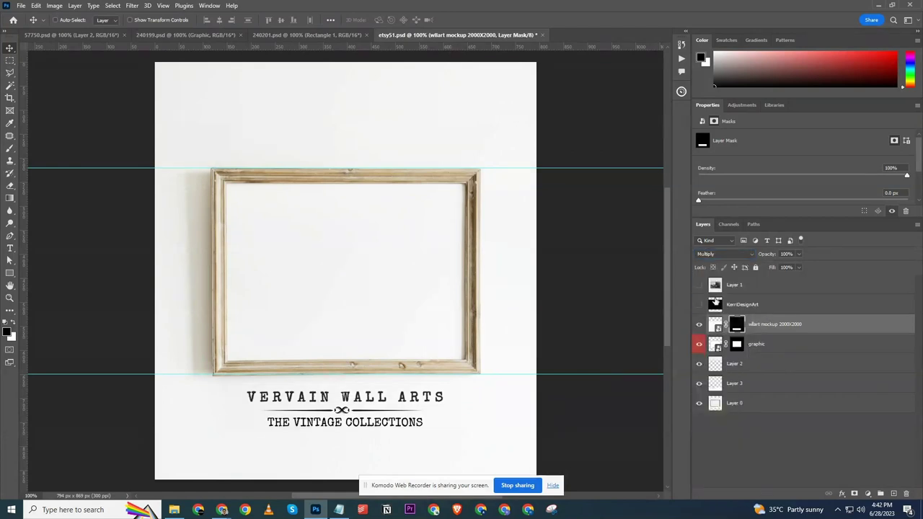
key("shift+Up")
key("shift+Up")
key("shift+Up")
key("shift+Up")
key("shift+Up")
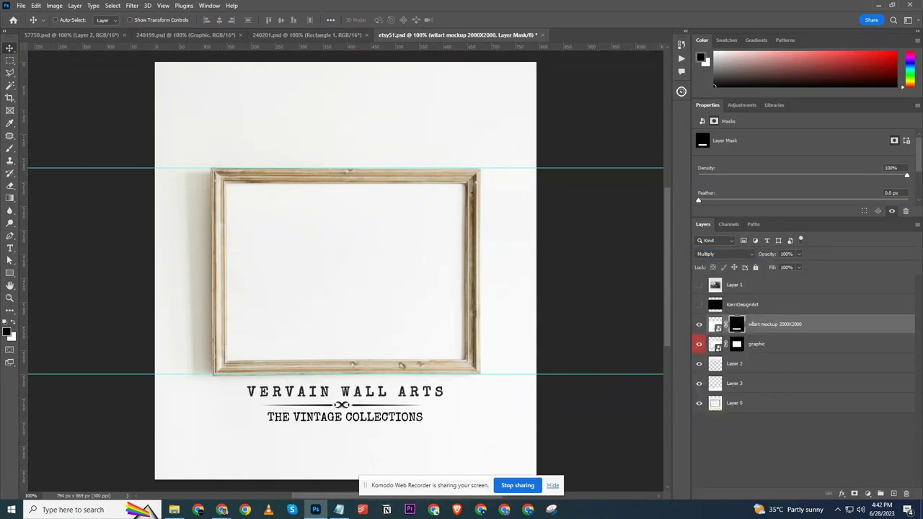
key("shift+Down")
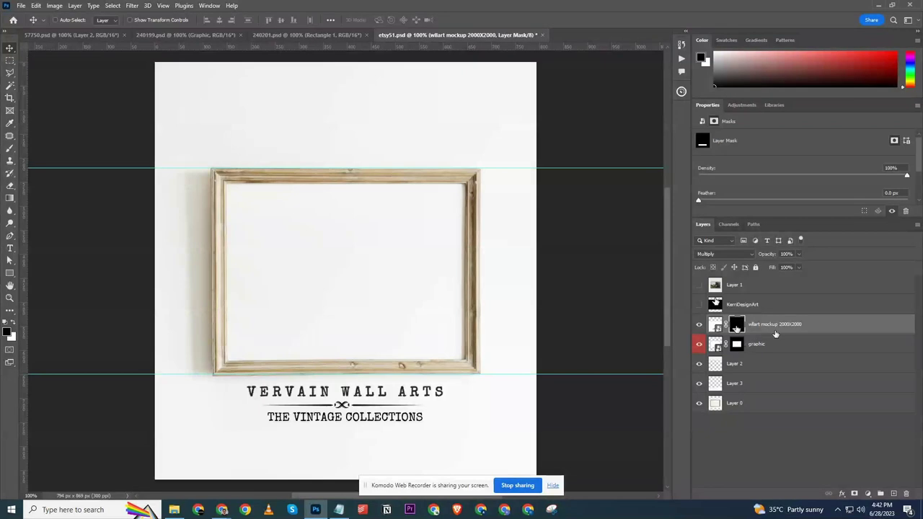
right_click(756, 330)
left_click(796, 261)
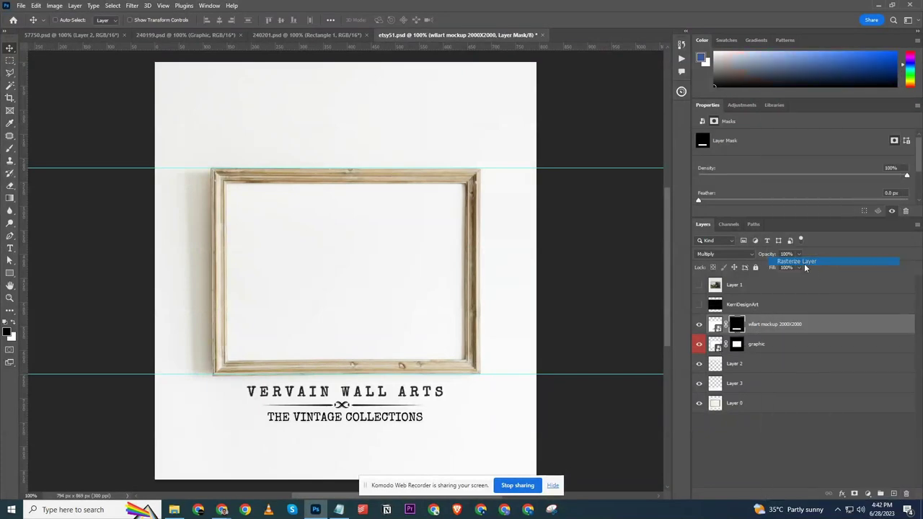
left_click(718, 347)
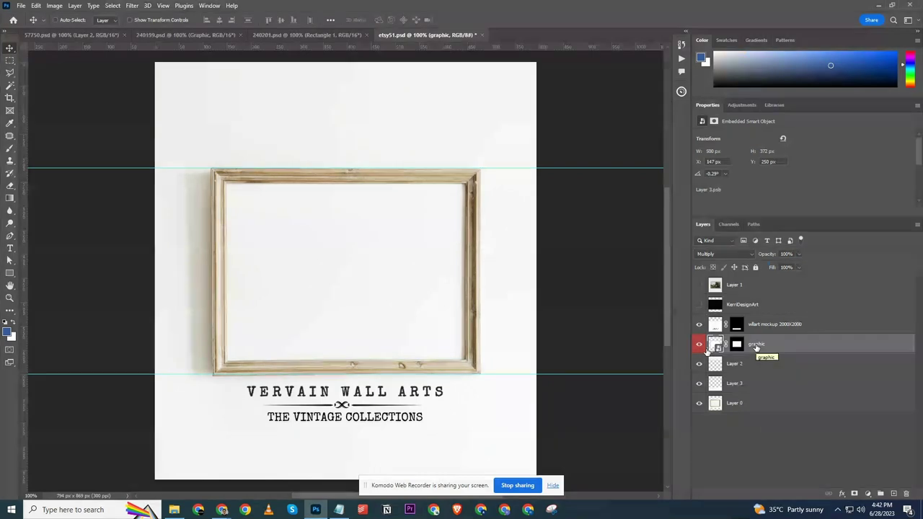
double_click(755, 344)
key("Return")
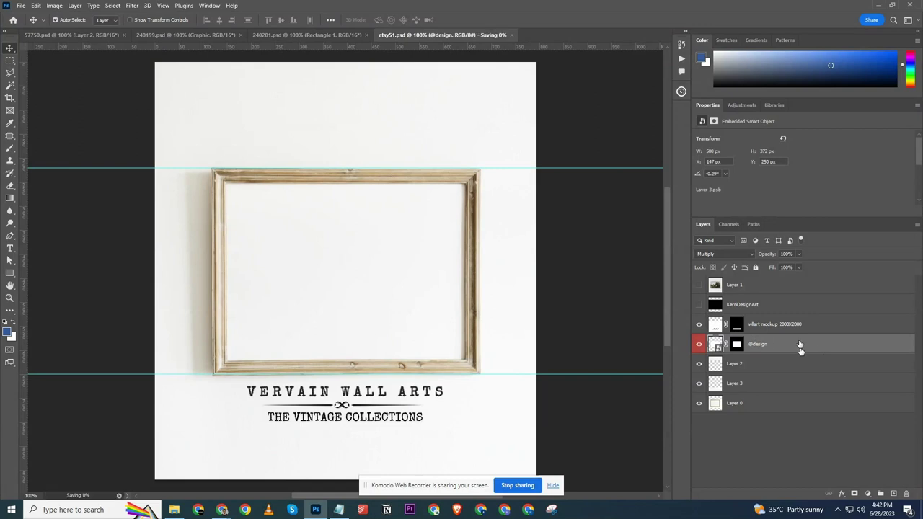
left_click(791, 330)
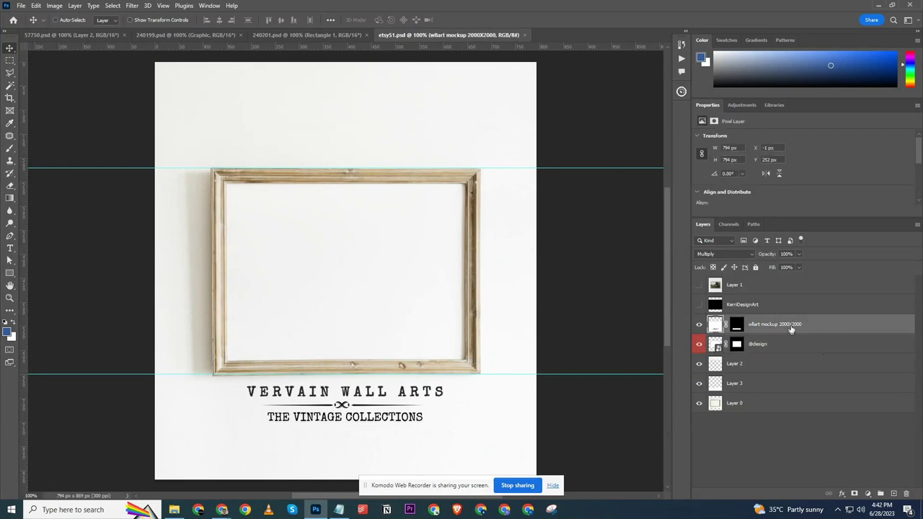
Duplicate the wllart mockup 2000X2000 layer into 240201.psd
right_click(791, 330)
left_click(786, 134)
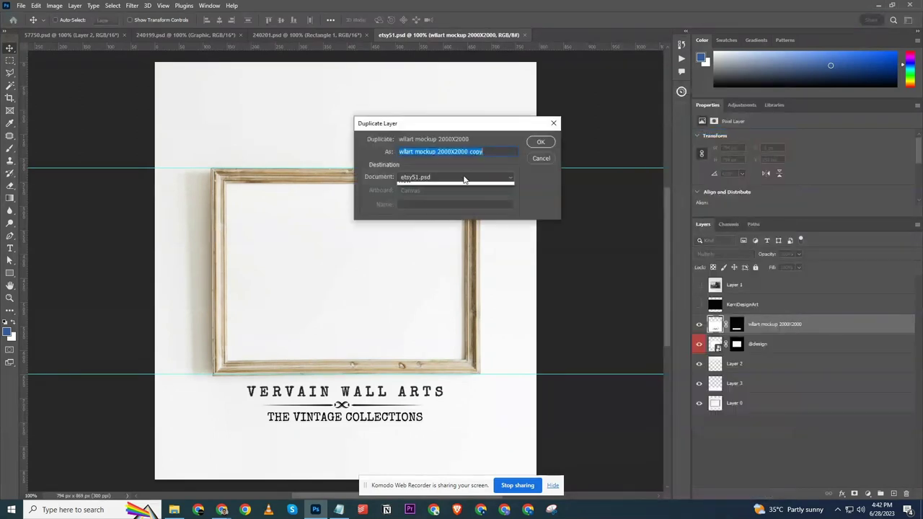
left_click(459, 199)
left_click(539, 142)
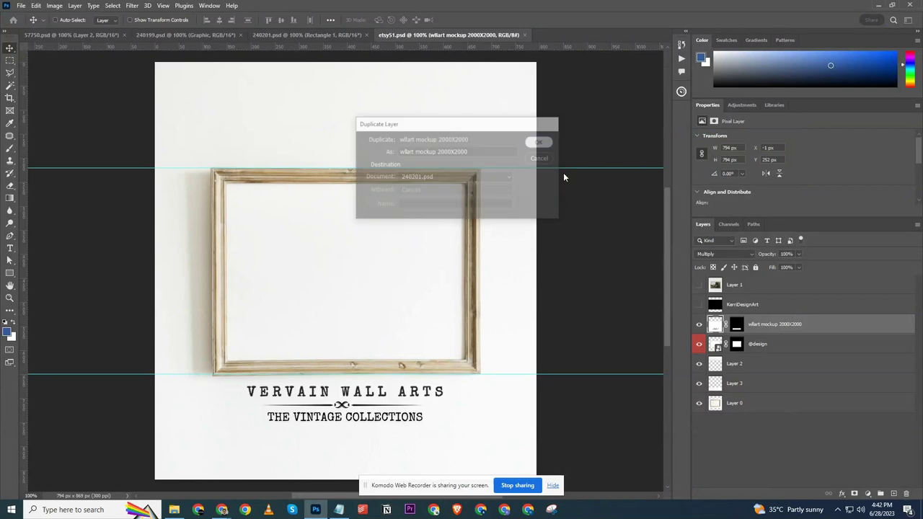
Duplicate the wllart mockup layer into 240199.psd as well
right_click(778, 326)
left_click(807, 132)
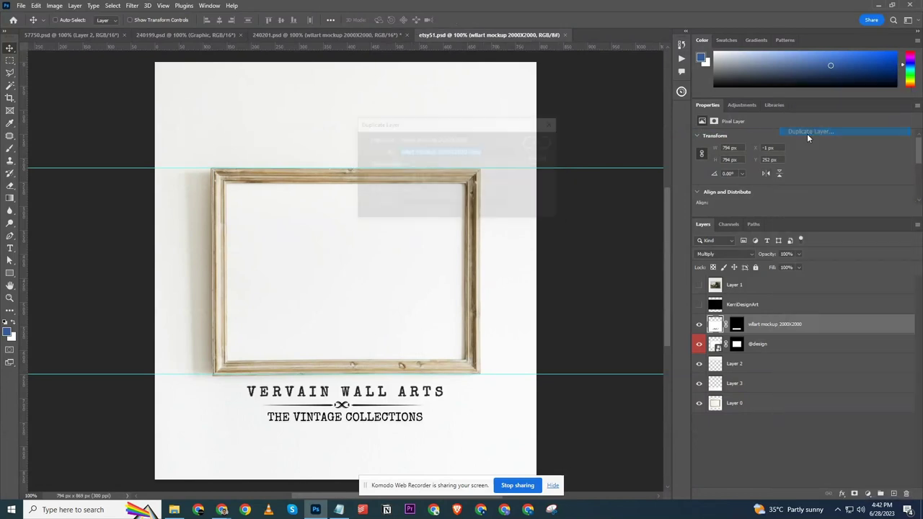
left_click(509, 177)
left_click(447, 191)
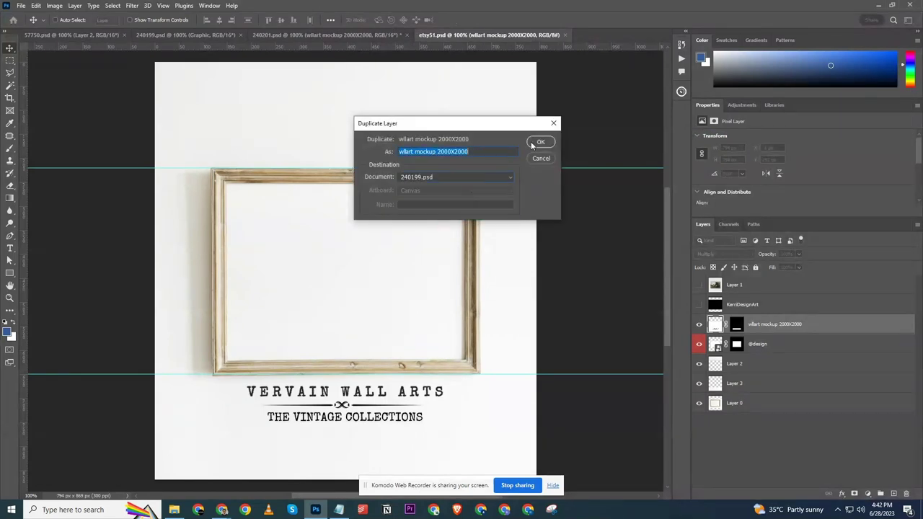
left_click(534, 142)
Duplicate the wllart mockup layer into 57750.psd, then close etsy51.psd
right_click(753, 326)
left_click(788, 133)
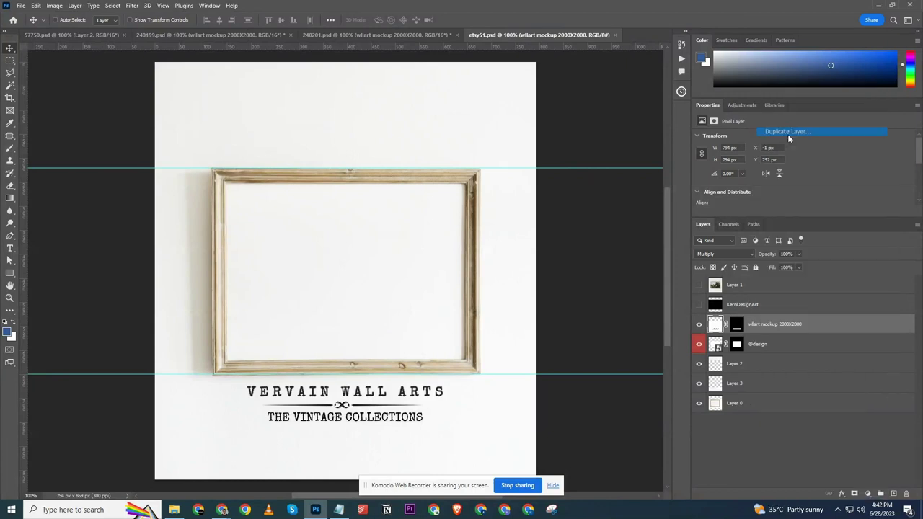
left_click(509, 177)
left_click(438, 189)
left_click(534, 142)
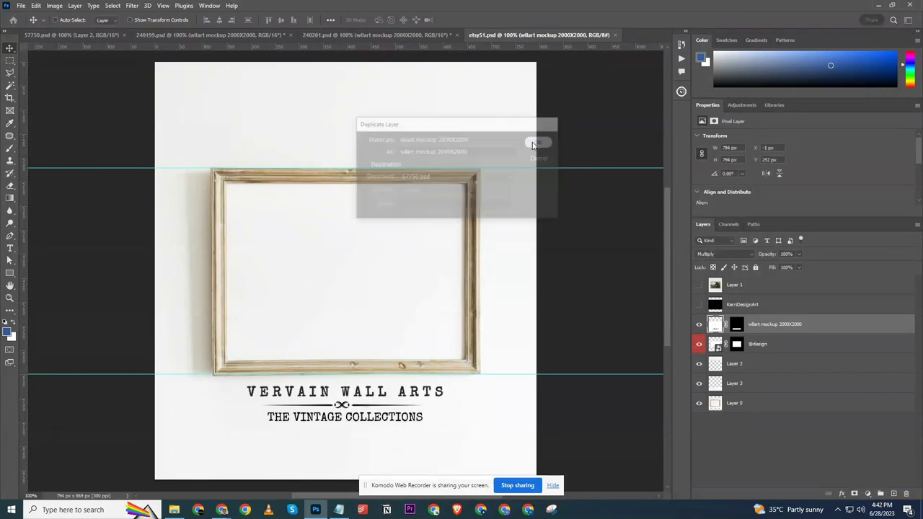
key("ctrl+w")
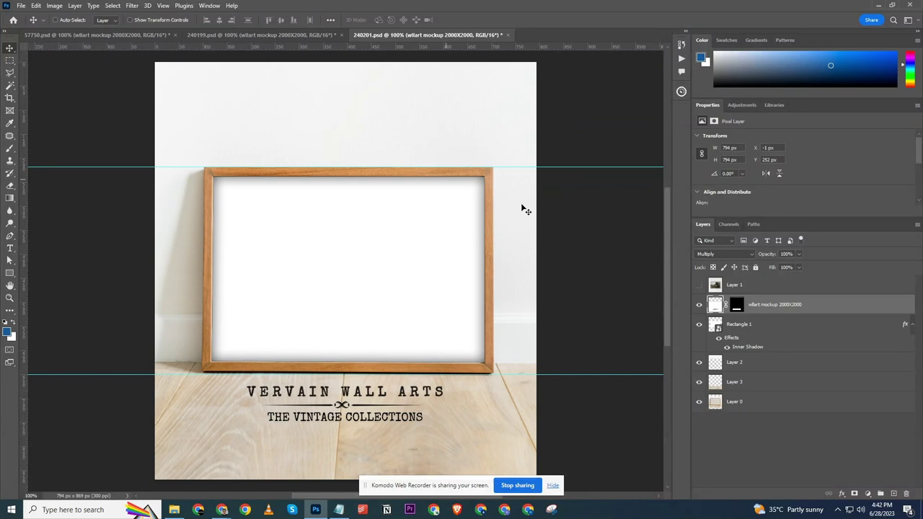
Save 240201.psd and perspective-transform the mockup layer, widening its bottom and shifting it down
key("ctrl+s")
key("ctrl+t")
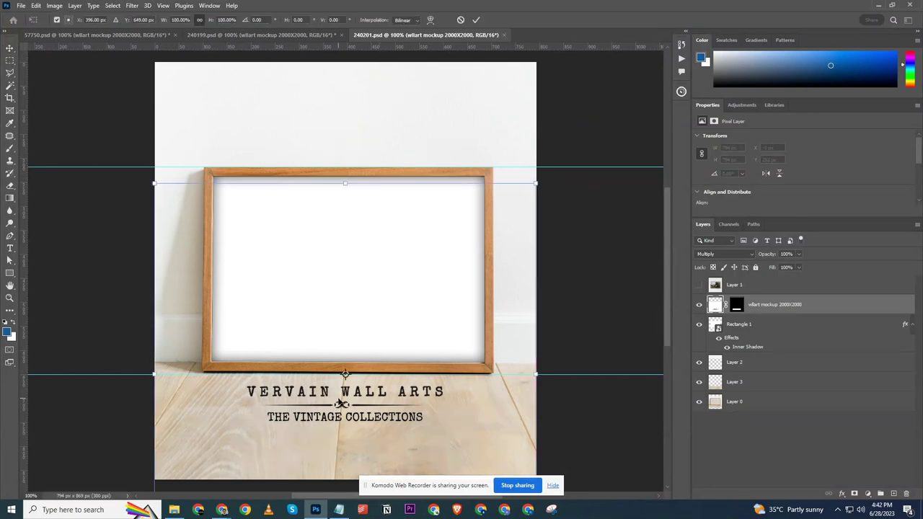
right_click(359, 413)
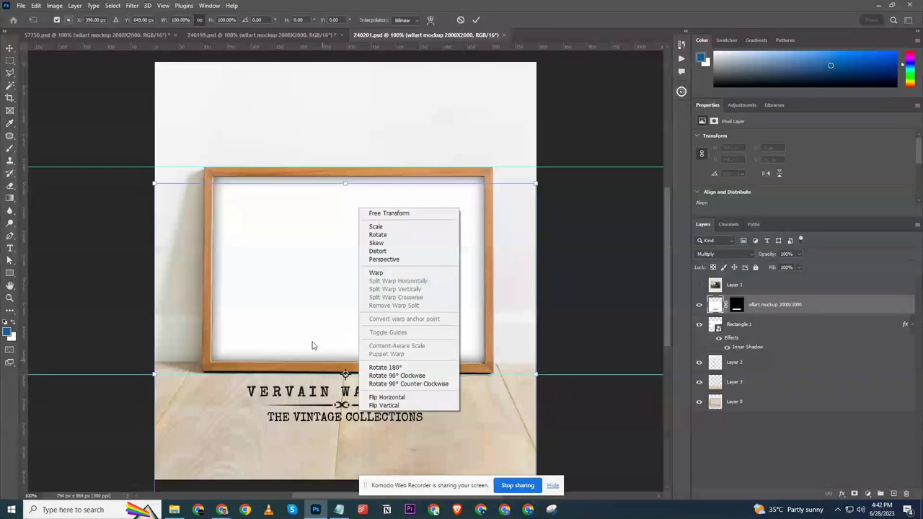
left_click(371, 259)
scroll(278, 277, "down", 3)
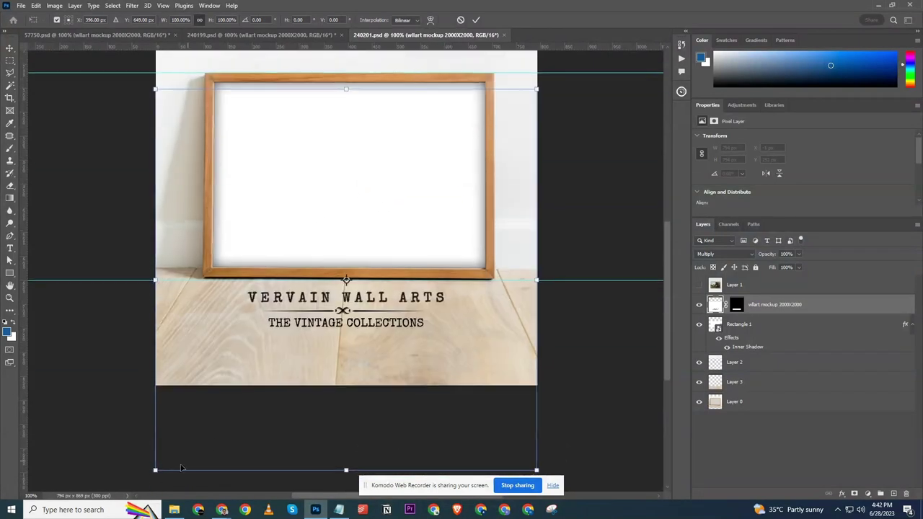
left_click_drag(155, 470, 59, 470)
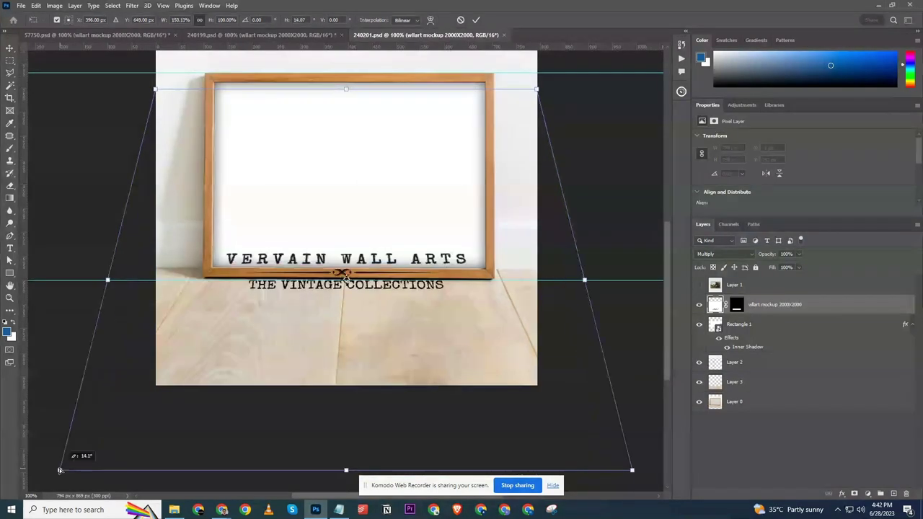
left_click_drag(333, 341, 339, 378)
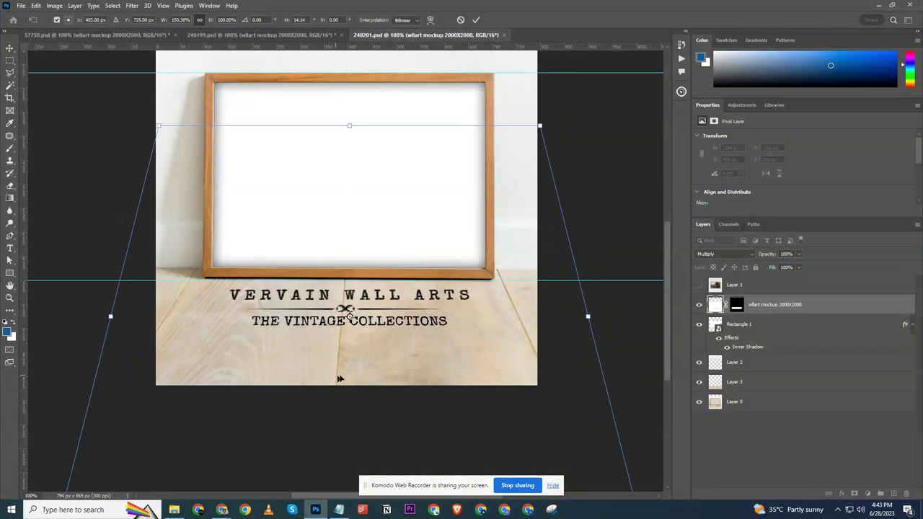
scroll(216, 403, "down", 3)
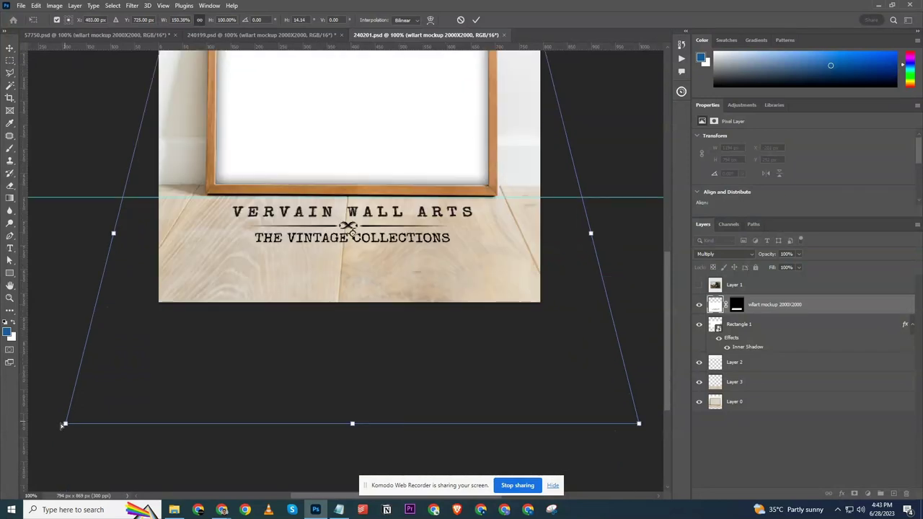
left_click_drag(62, 425, 38, 428)
left_click_drag(365, 345, 365, 354)
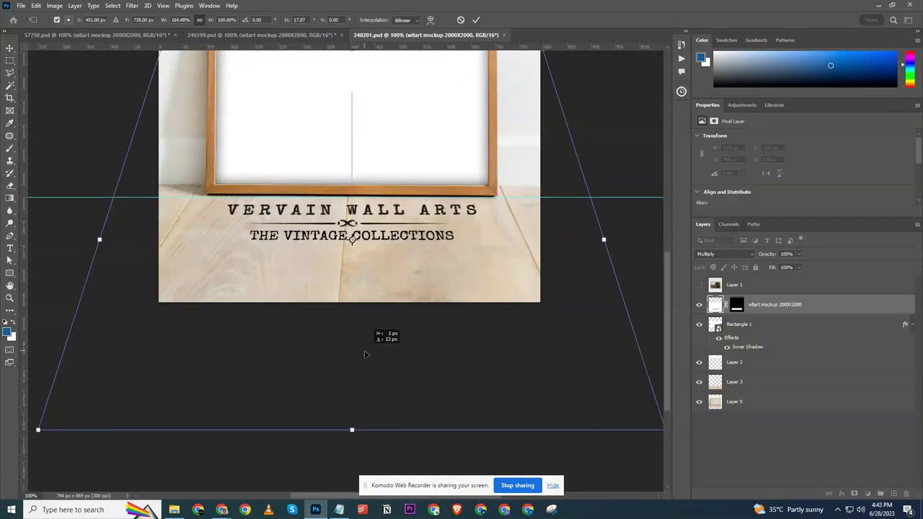
key("Return")
Select the Rectangle 1 layer, then save and close 240201.psd
scroll(389, 286, "down", 2)
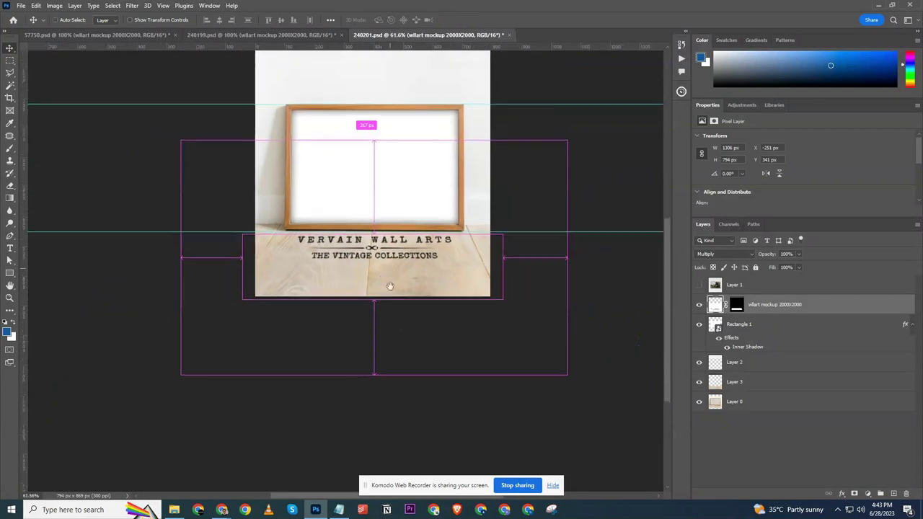
scroll(488, 267, "up", 2)
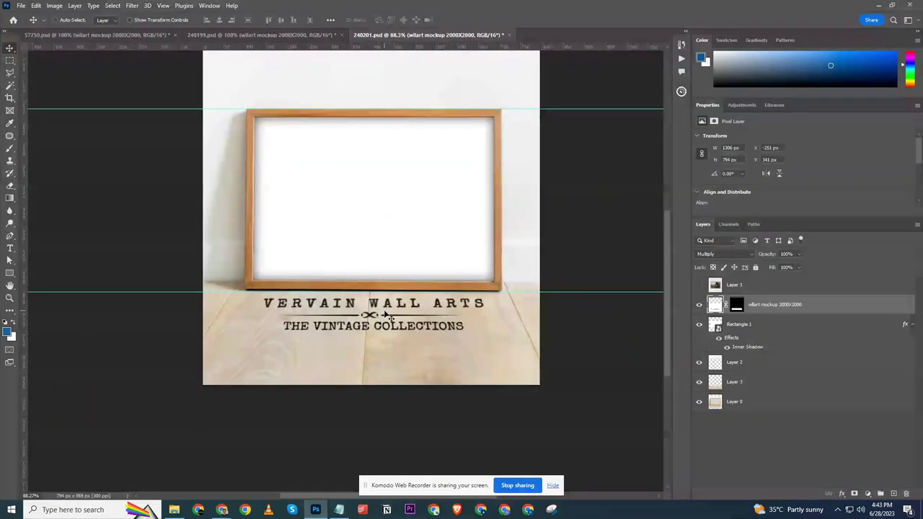
left_click_drag(394, 304, 394, 304)
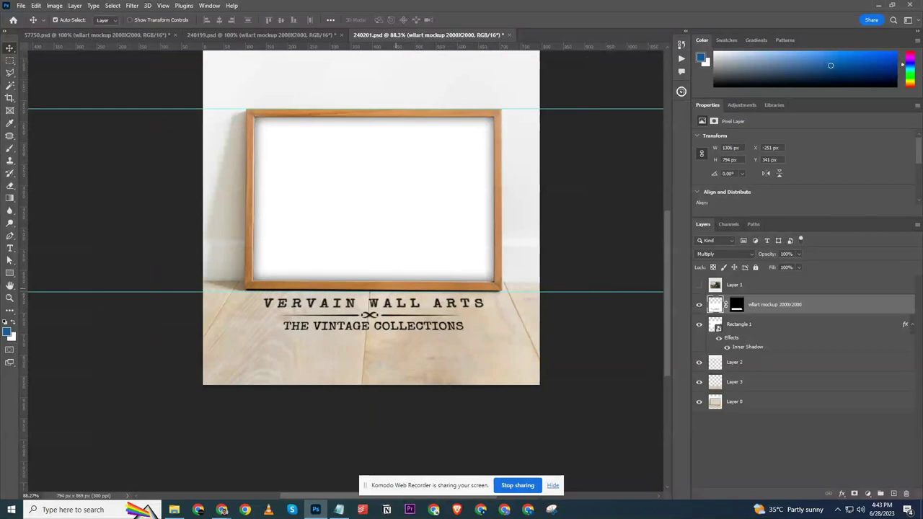
left_click(761, 327)
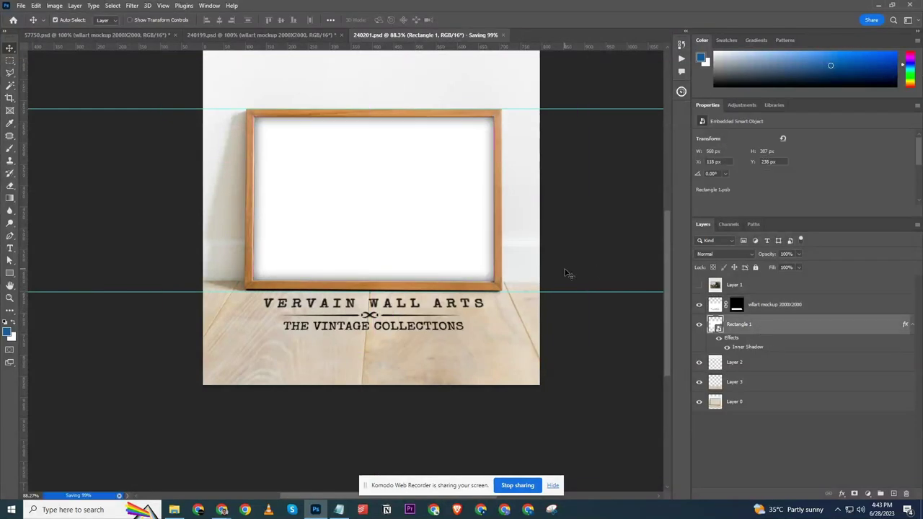
key("ctrl+z")
left_click_drag(321, 208, 333, 257)
key("ctrl")
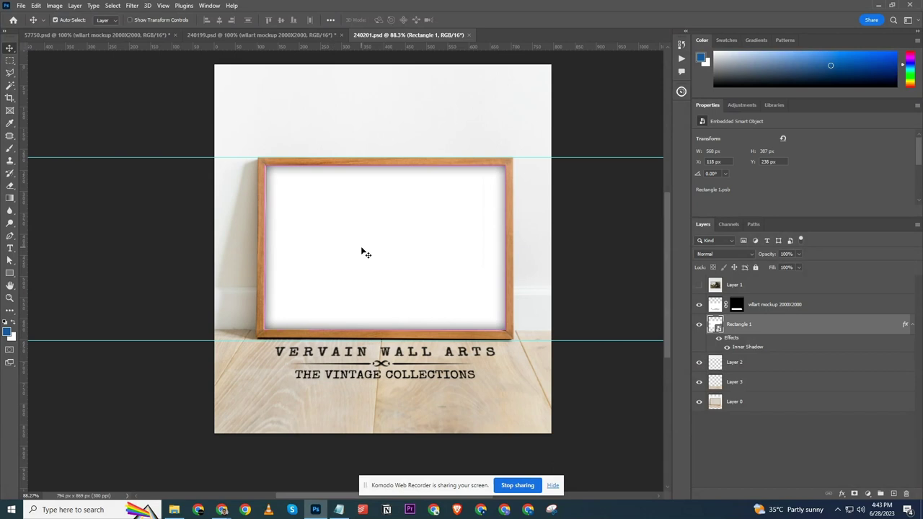
key("ctrl+w")
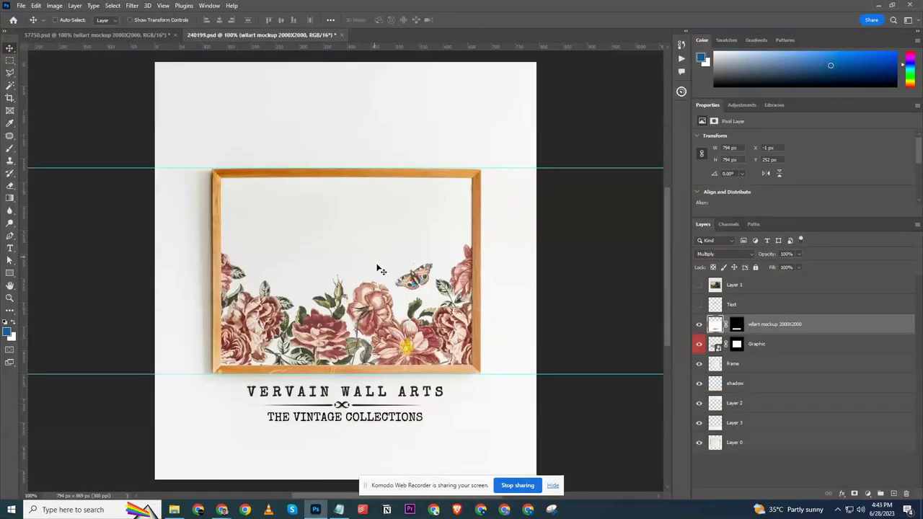
Toggle the Text layer's visibility, then save and close 240199.psd
left_click(699, 324)
left_click(699, 324)
key("ctrl")
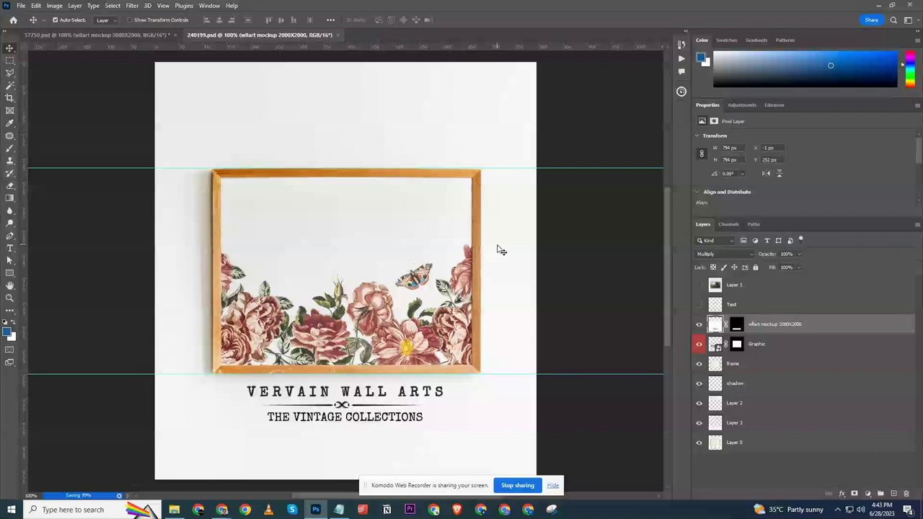
key("ctrl+w")
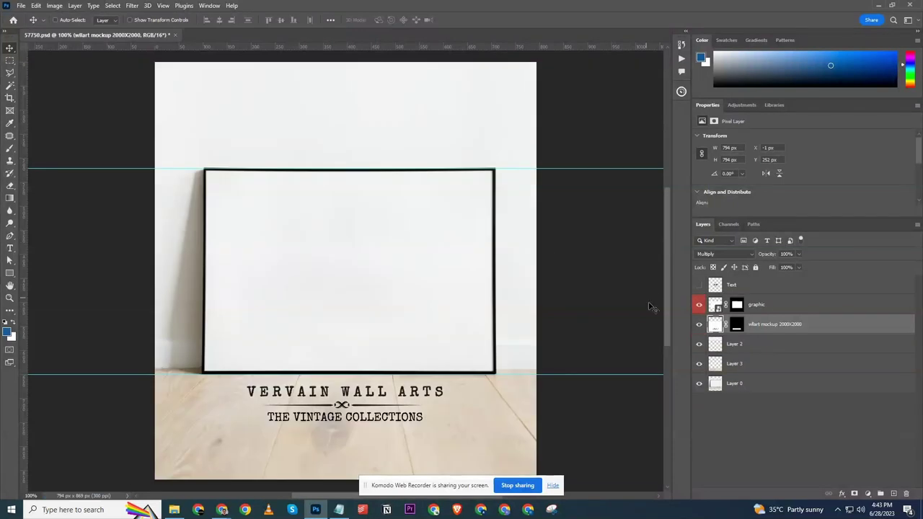
In 57750.psd, start a perspective transform on the wllart mockup layer and widen its base
left_click(772, 305)
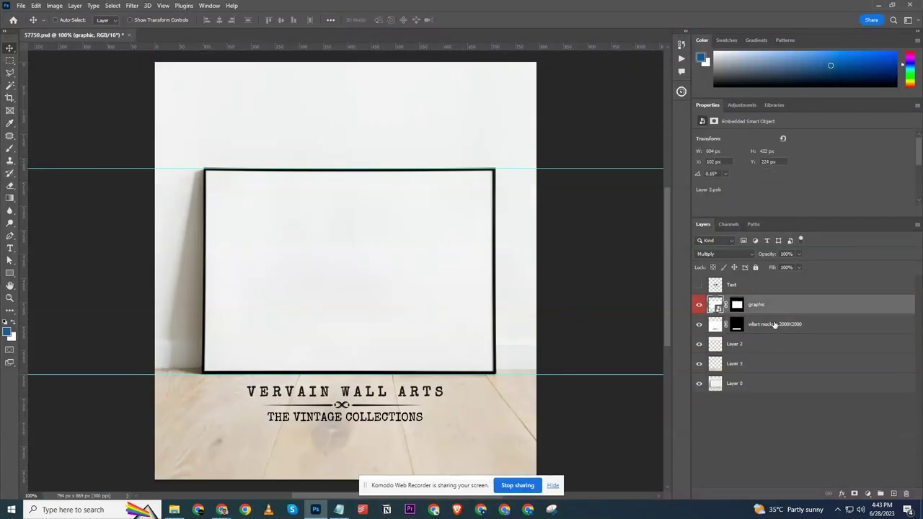
left_click(754, 322)
key("ctrl+t")
left_click_drag(295, 311, 303, 210)
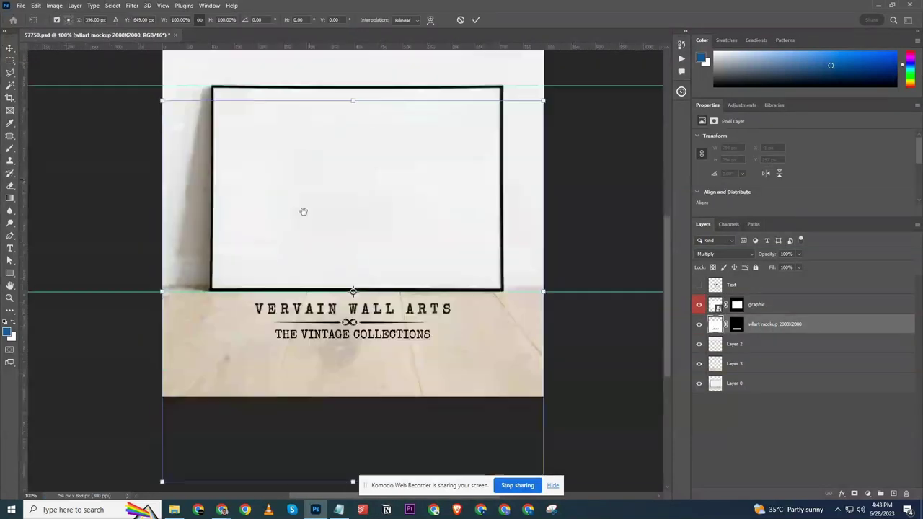
right_click(347, 222)
left_click(387, 278)
scroll(258, 243, "down", 5)
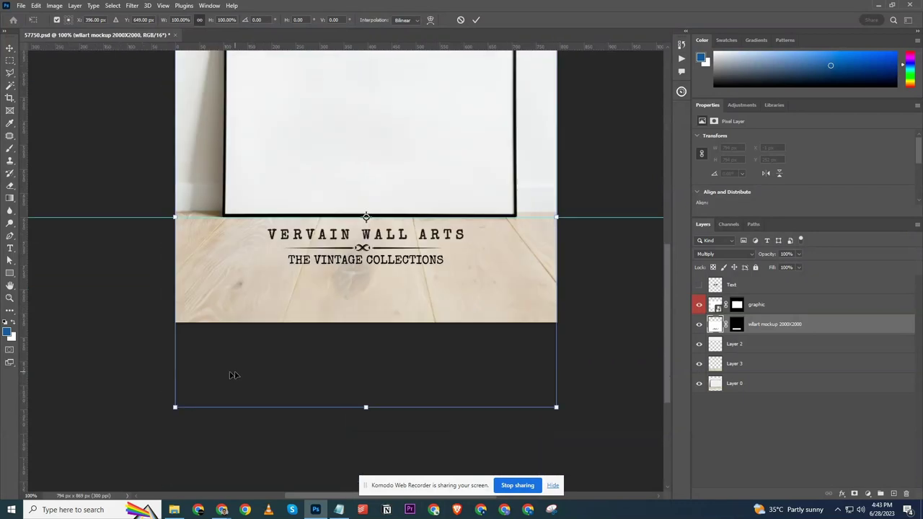
left_click_drag(171, 407, 62, 403)
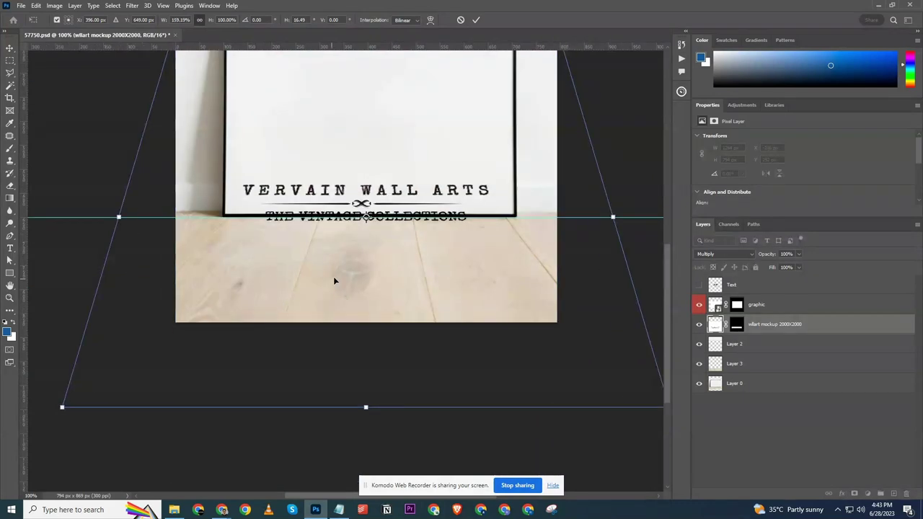
Widen the text base further onto the floor, apply the perspective, and save 57750.psd
left_click_drag(333, 278, 335, 320)
scroll(268, 333, "down", 1)
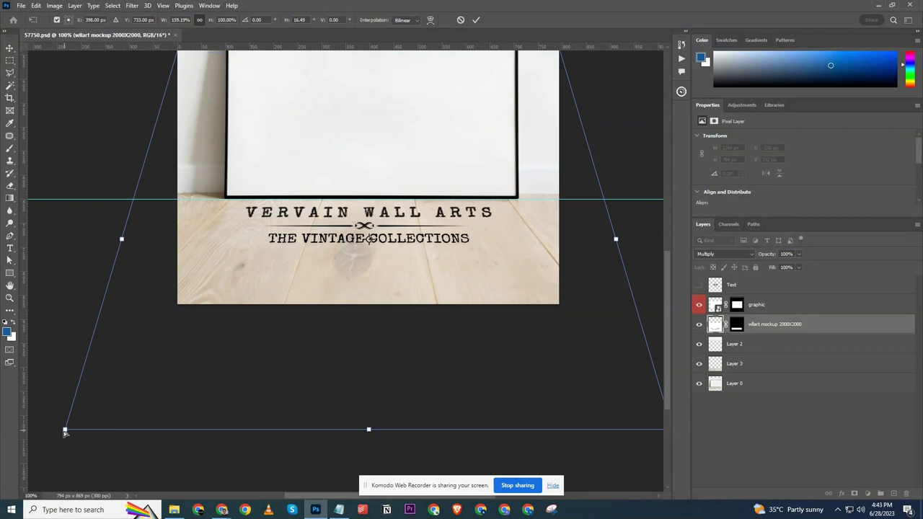
left_click_drag(65, 431, 42, 429)
left_click_drag(379, 345, 384, 354)
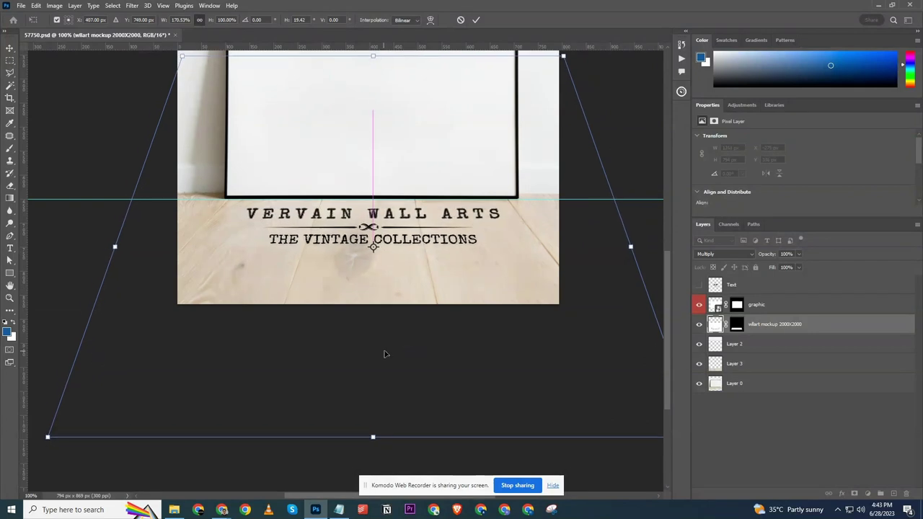
key("Return")
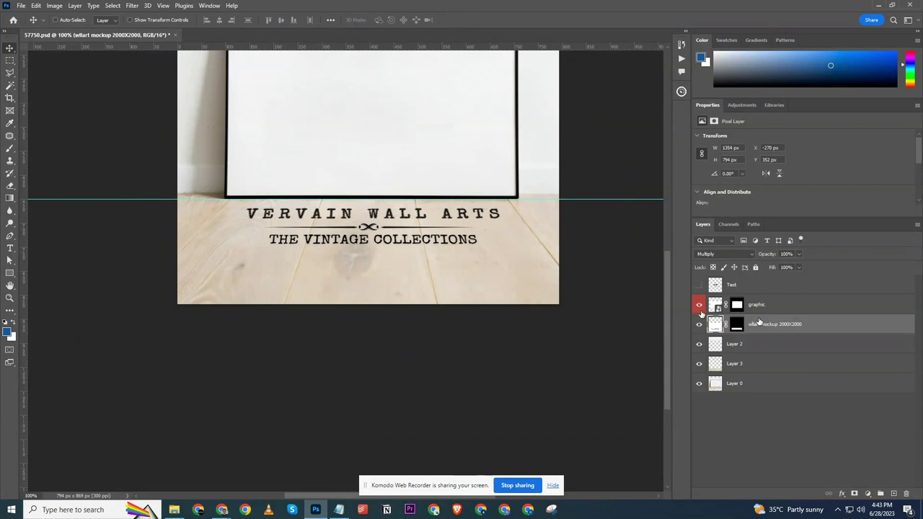
key("ctrl+s")
Close 57750.psd, then open all four PSDs from All 30 Files and Mockups > Frames in Photoshop
key("ctrl+w")
left_click(178, 509)
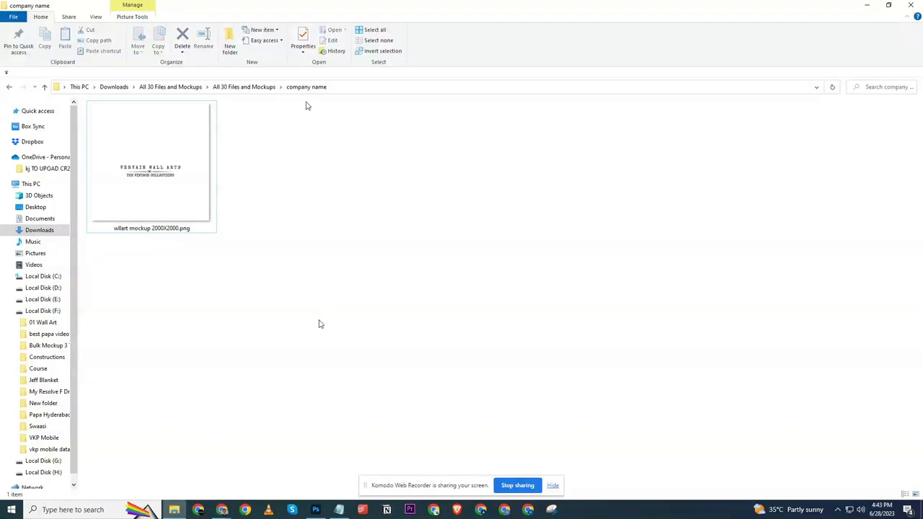
left_click(226, 87)
left_click(173, 87)
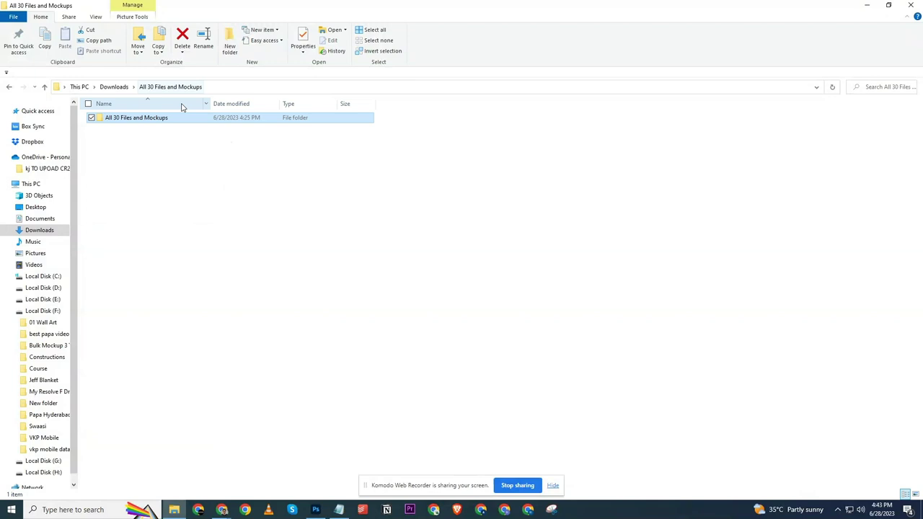
double_click(133, 118)
double_click(229, 126)
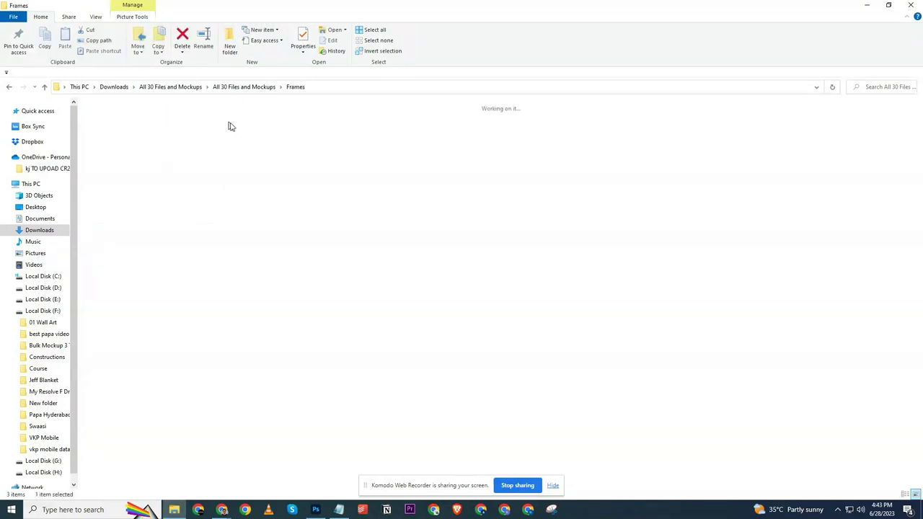
key("ctrl+a")
left_click_drag(112, 142, 436, 243)
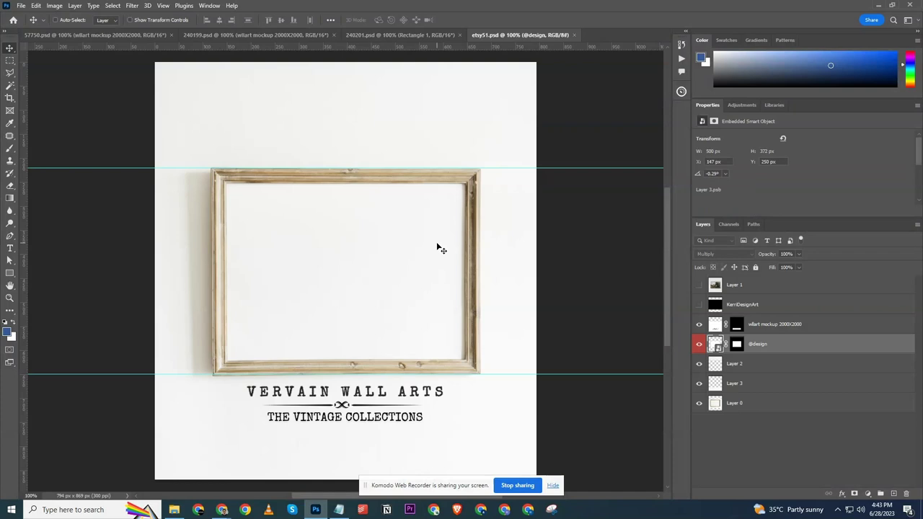
left_click_drag(768, 325, 768, 367)
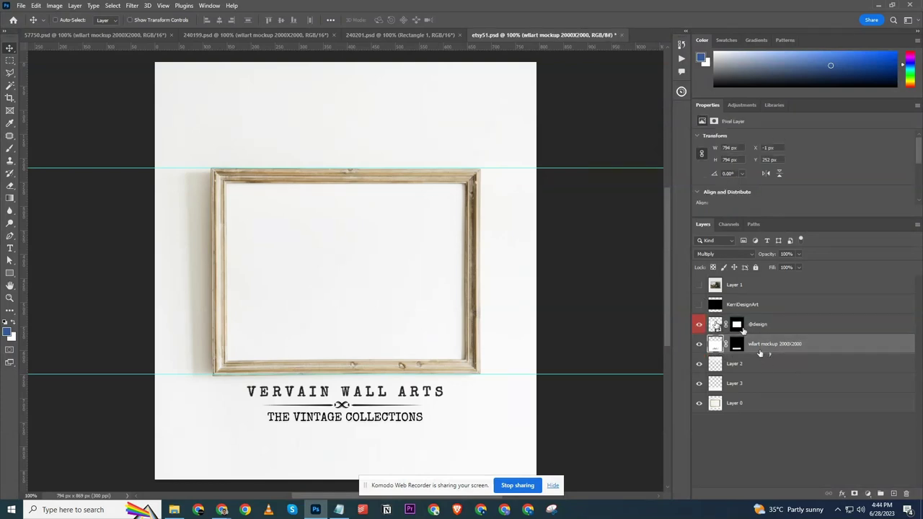
key("ctrl+s")
key("ctrl+w")
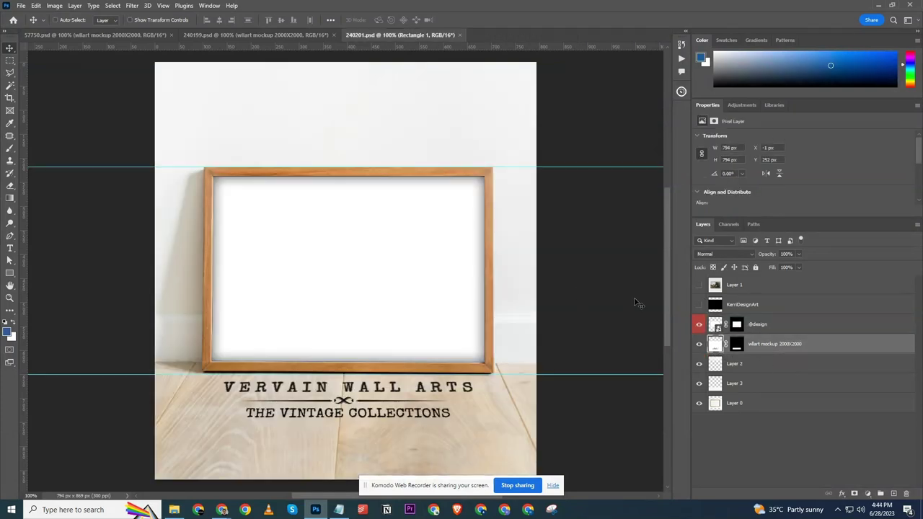
left_click_drag(780, 303, 783, 353)
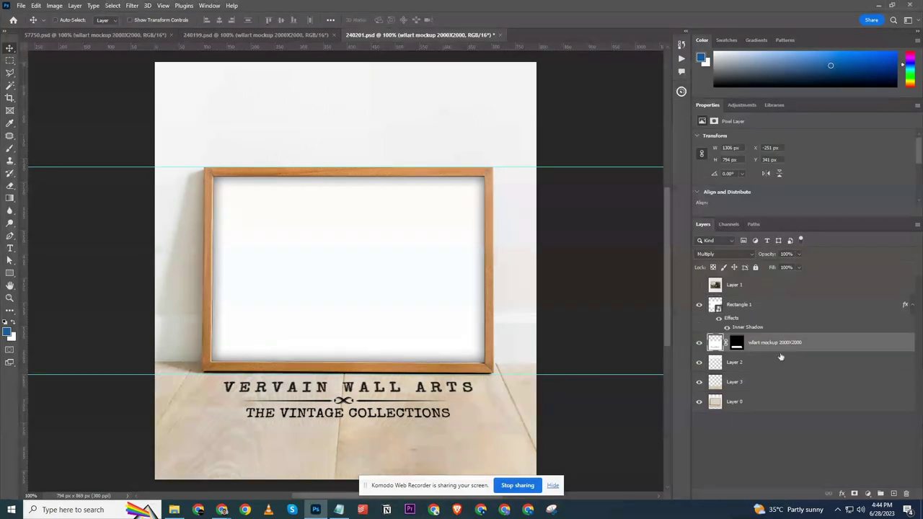
key("ctrl+s")
key("ctrl+w")
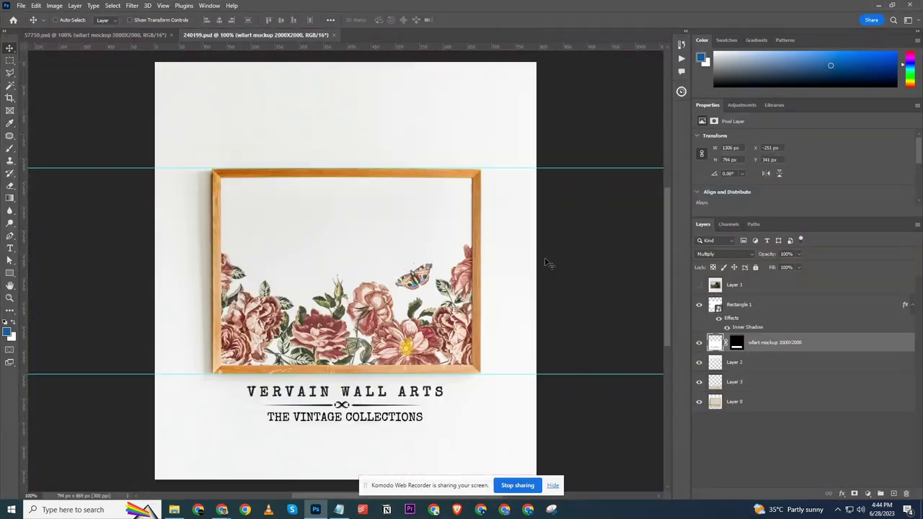
Move it below Graphic in 240199, save and close it, and close 57750.psd
left_click_drag(791, 325, 783, 354)
key("ctrl+s")
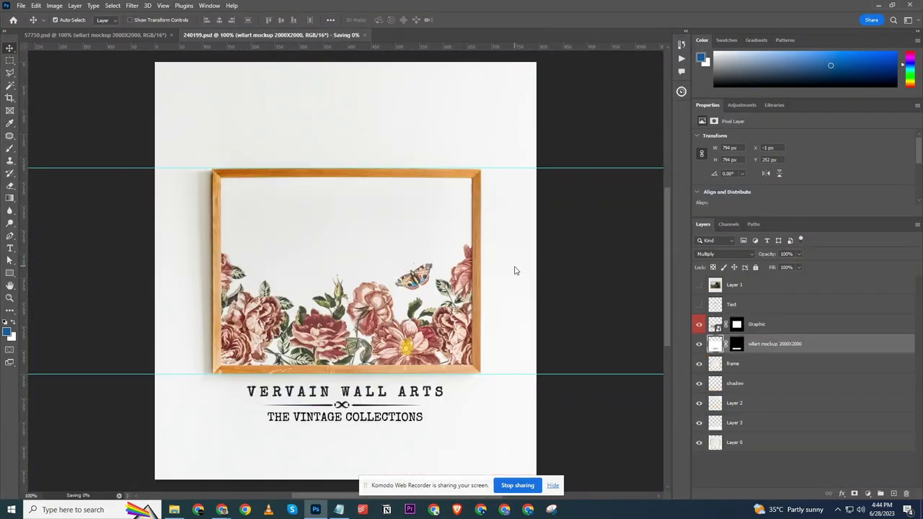
key("ctrl+w")
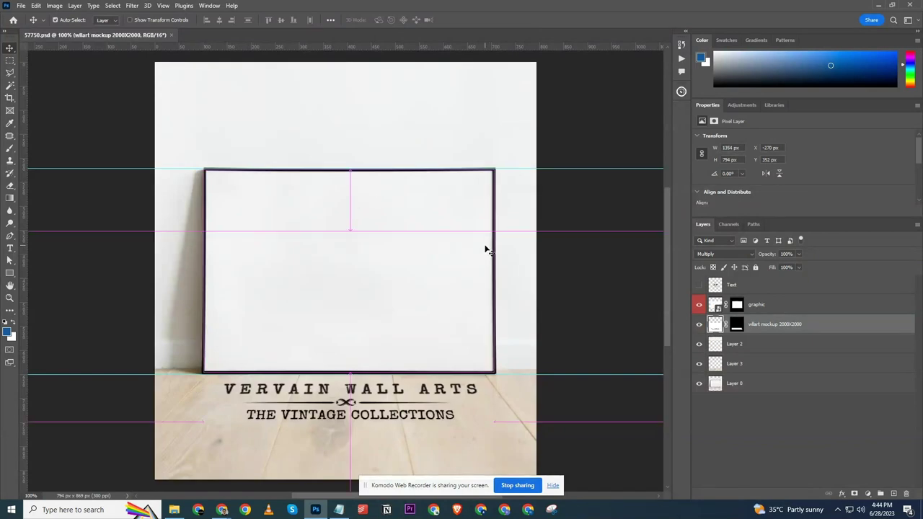
key("ctrl+w")
key("alt+Tab")
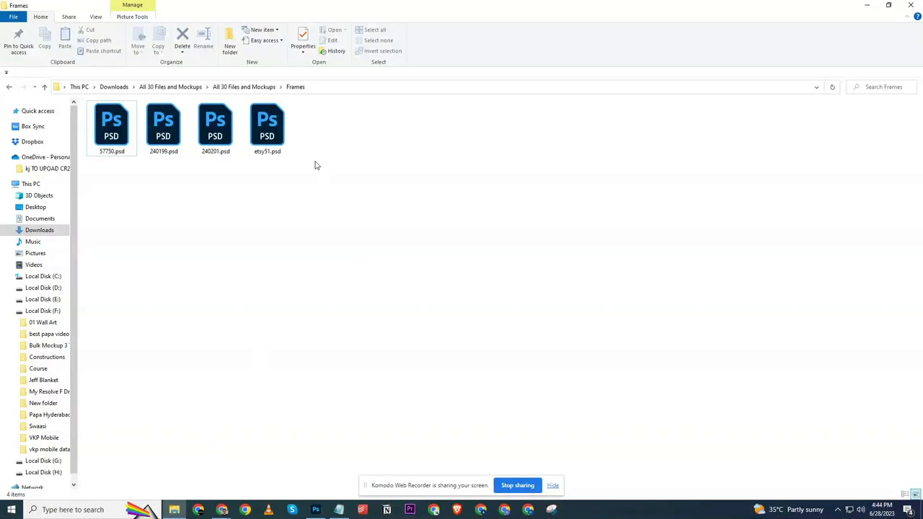
Open the Artwork folder and jump to the files starting with 502
left_click(245, 86)
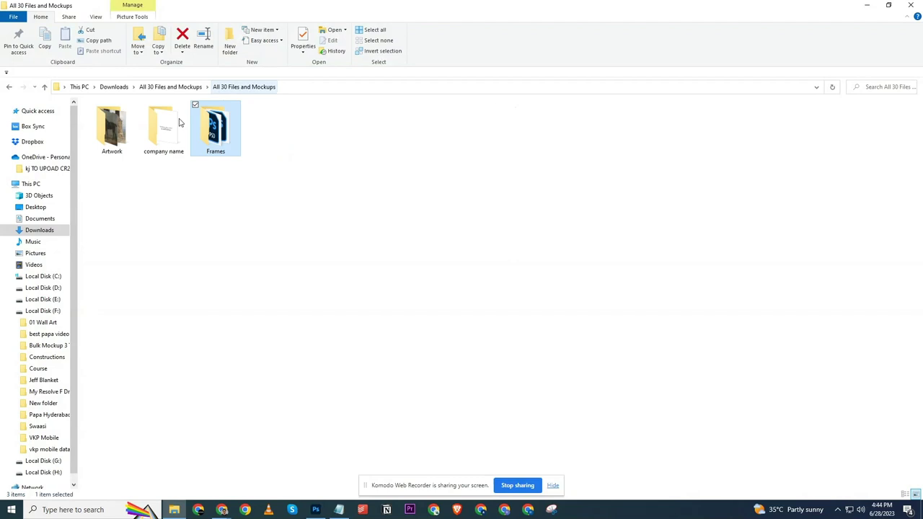
double_click(132, 137)
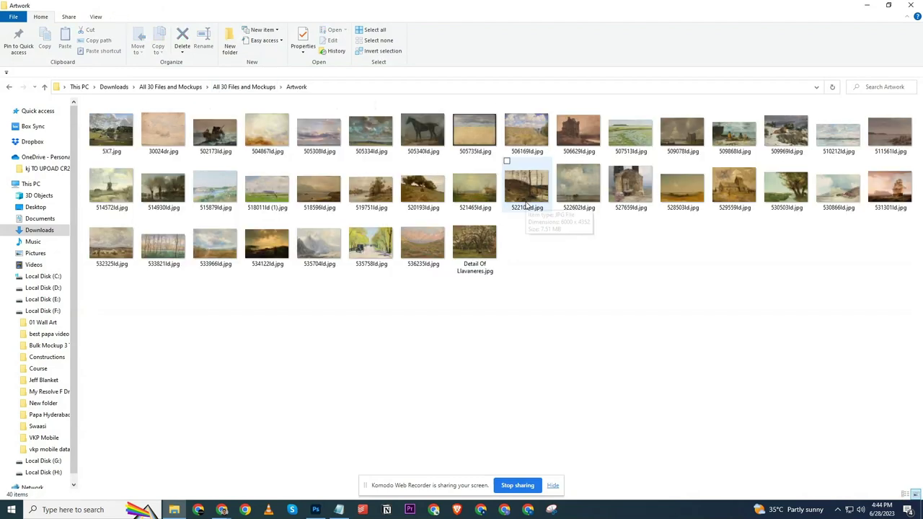
scroll(618, 288, "up", 3, "ctrl")
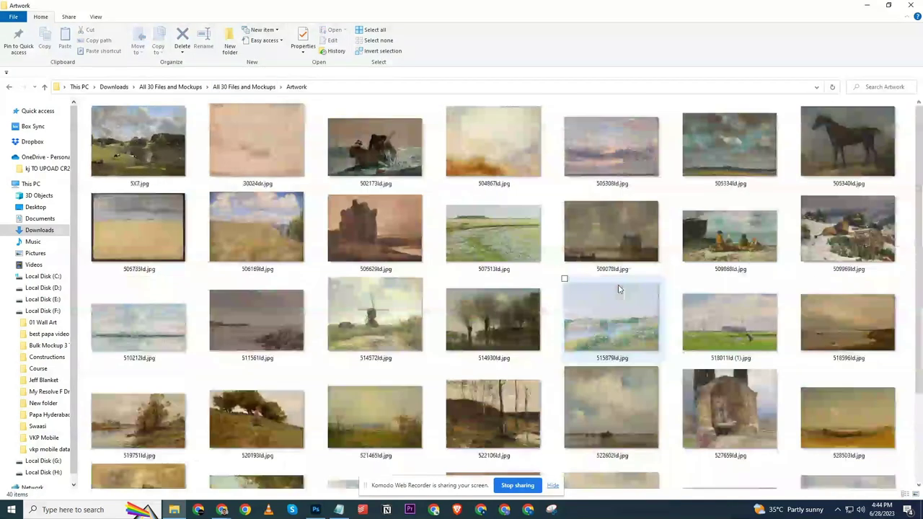
scroll(618, 288, "up", 1, "ctrl")
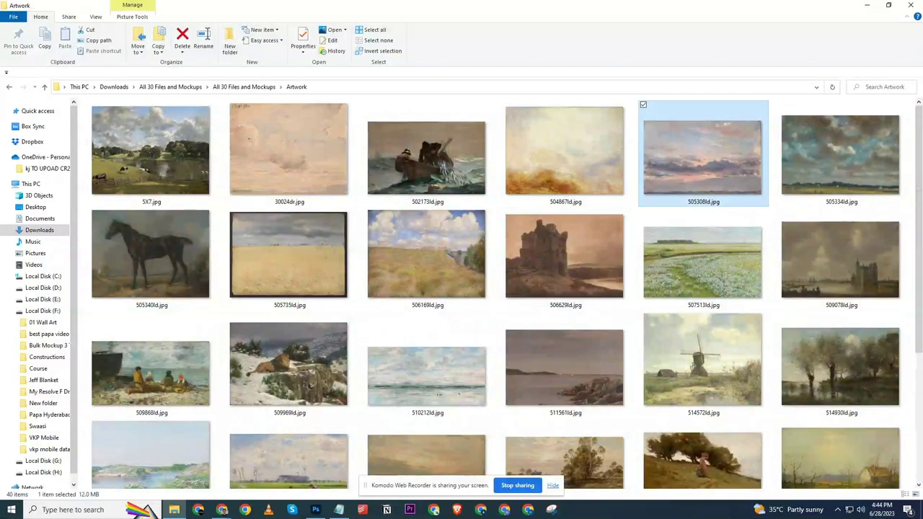
type("502")
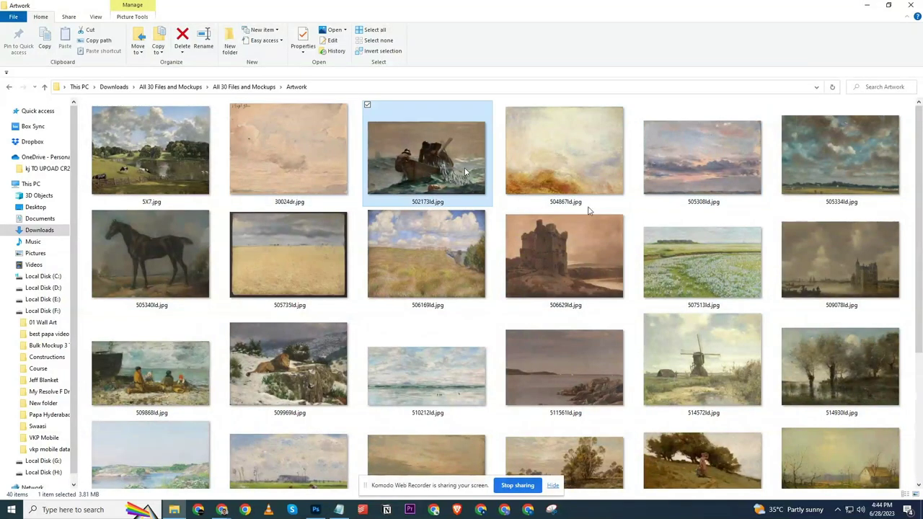
scroll(591, 211, "down", 2)
scroll(591, 212, "down", 1, "ctrl")
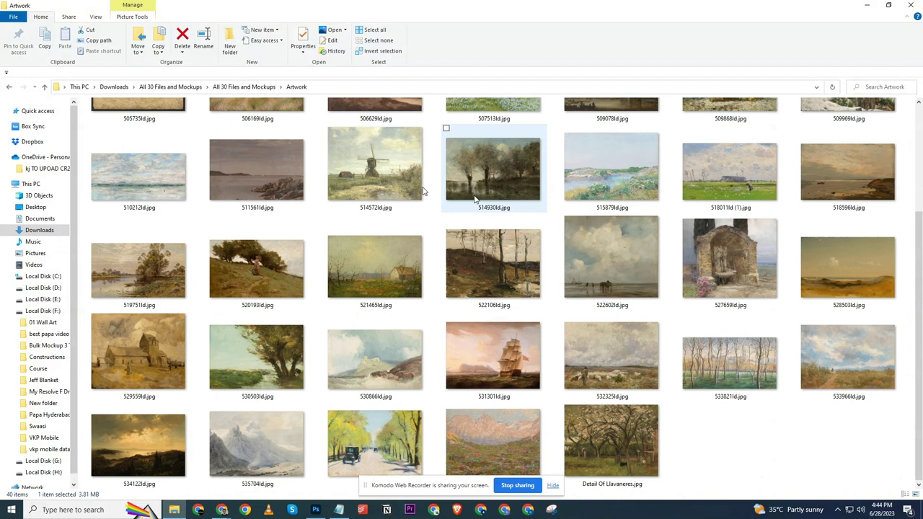
scroll(288, 158, "up", 2)
Browse the artworks from 5X7.jpg to 519751ld.jpg, then bring Photoshop's Home screen forward
left_click(165, 135)
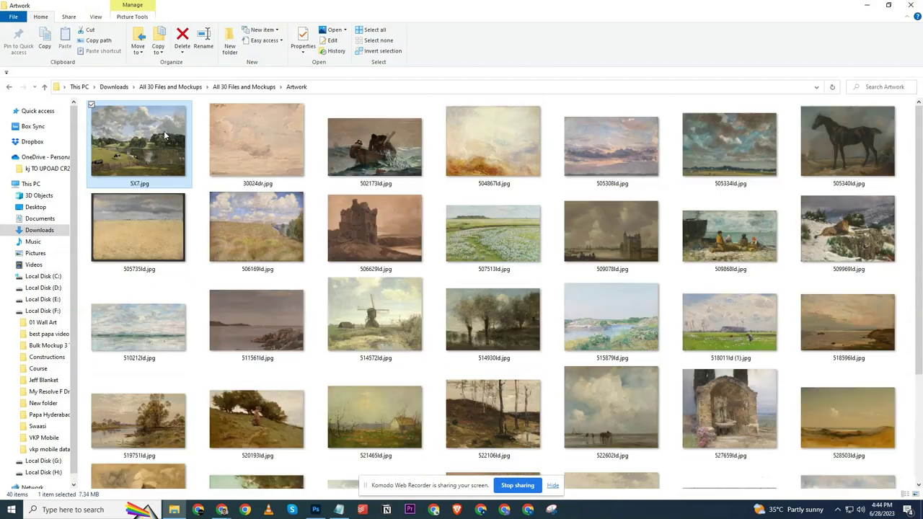
key("Right")
key("Right")
key("Right")
key("Right")
key("Right")
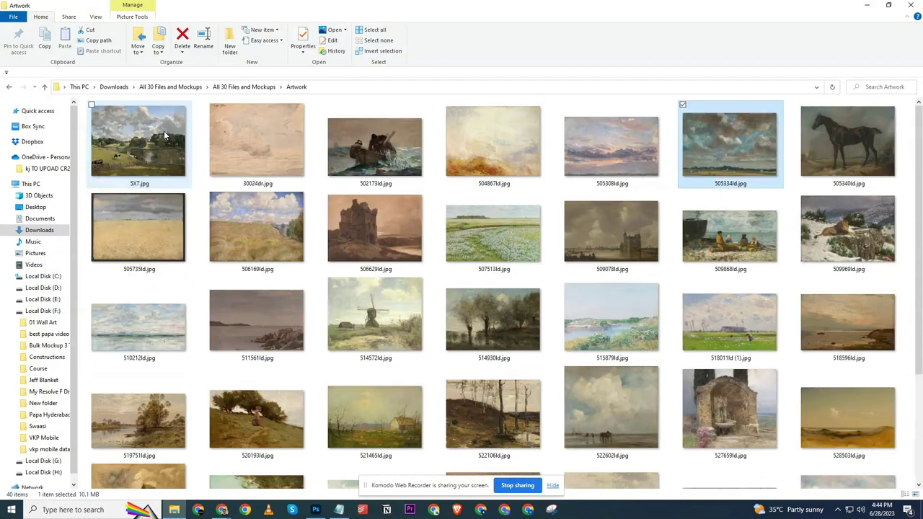
key("Right")
key("Right")
key("Right")
key("Right")
key("Right")
key("Right")
key("Right")
key("Right")
key("Right")
key("Right")
key("Right")
key("Right")
key("Right")
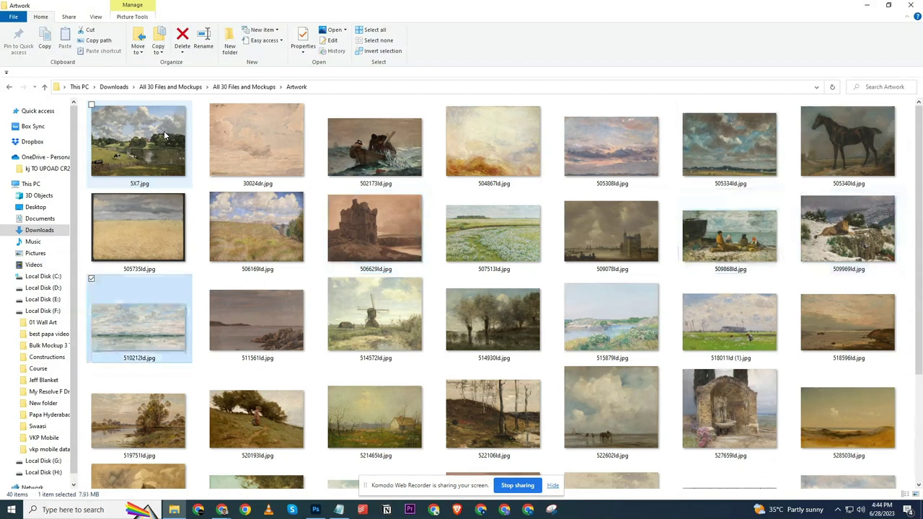
key("Down")
key("Down")
key("Down")
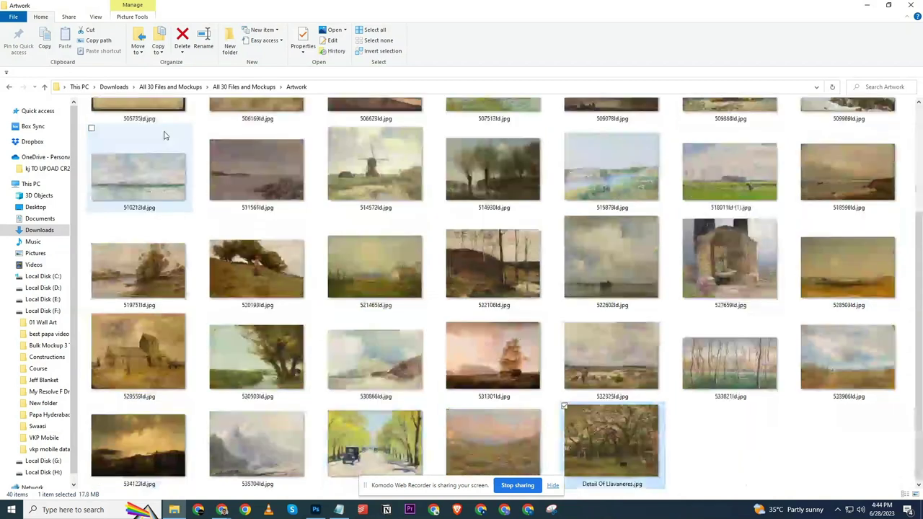
key("Left")
key("Left")
key("Left")
key("Left")
key("Left")
key("Left")
key("Left")
key("Left")
key("Left")
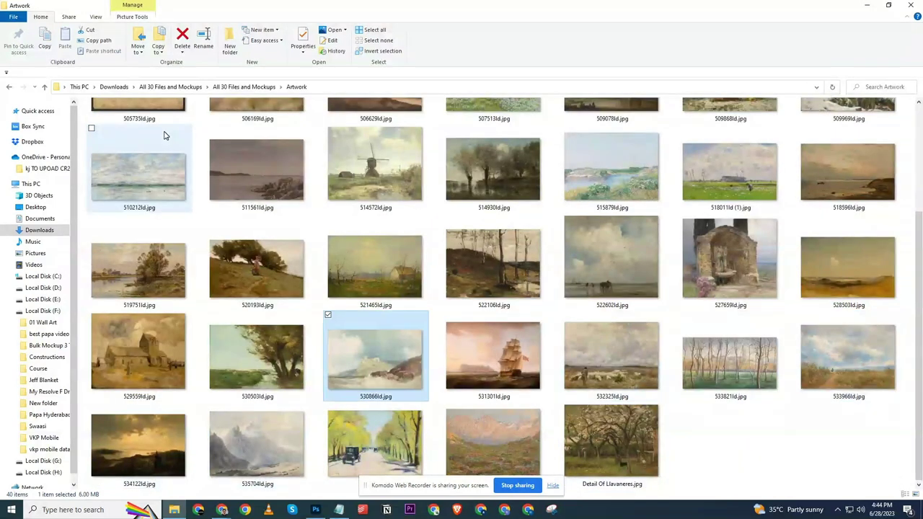
key("Left")
key("Left")
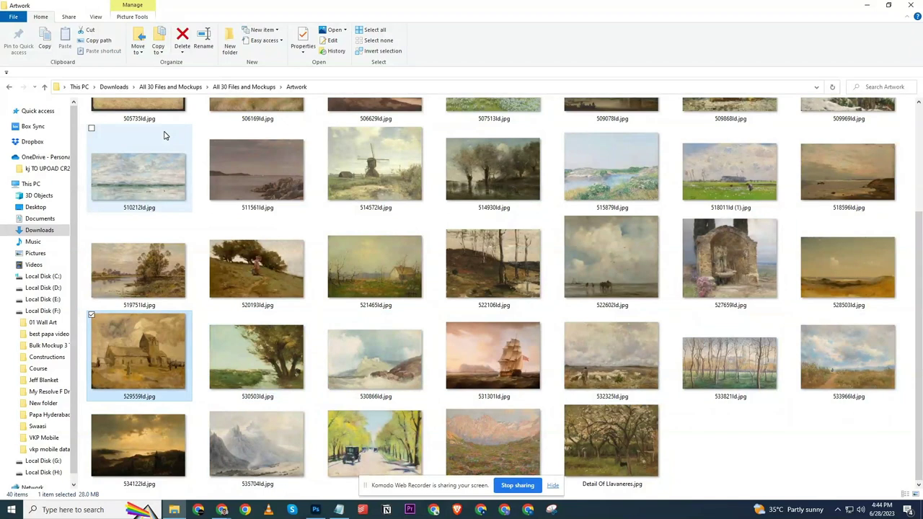
key("Left")
key("Left")
key("Left")
key("Left")
key("Left")
key("Left")
key("Left")
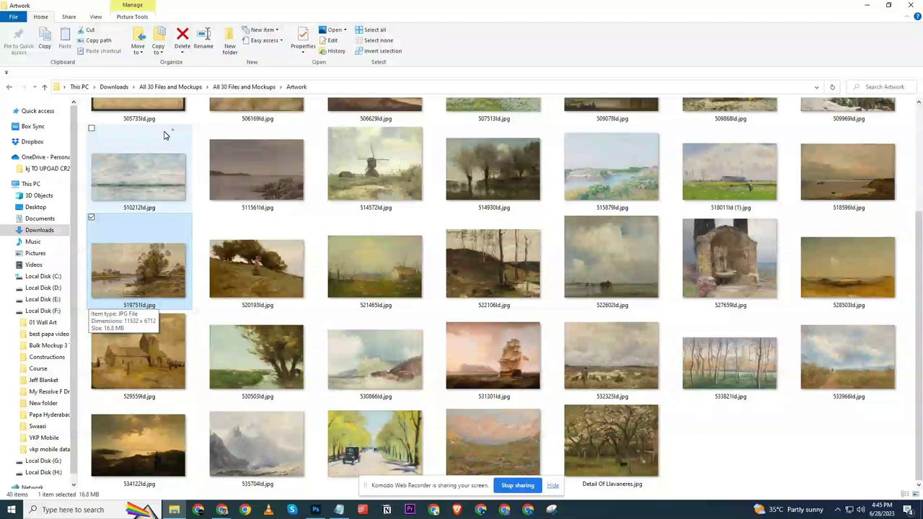
scroll(206, 119, "up", 2)
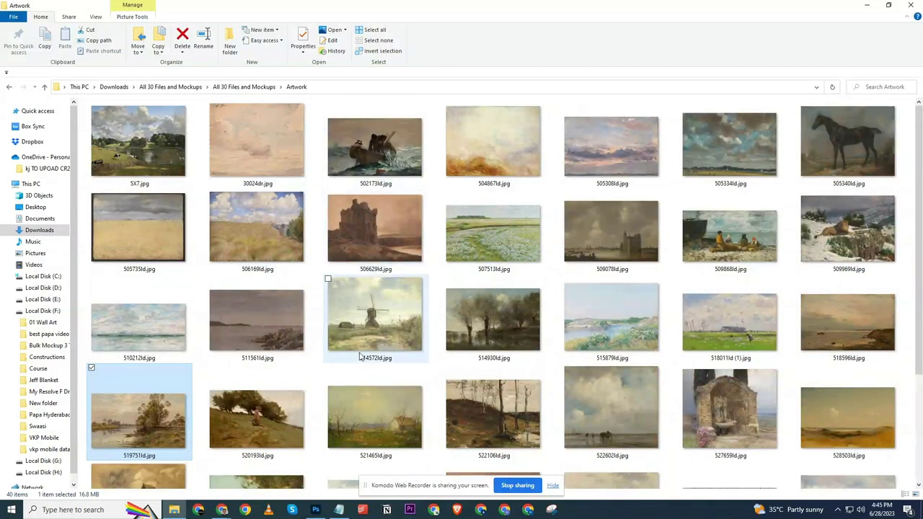
left_click(315, 509)
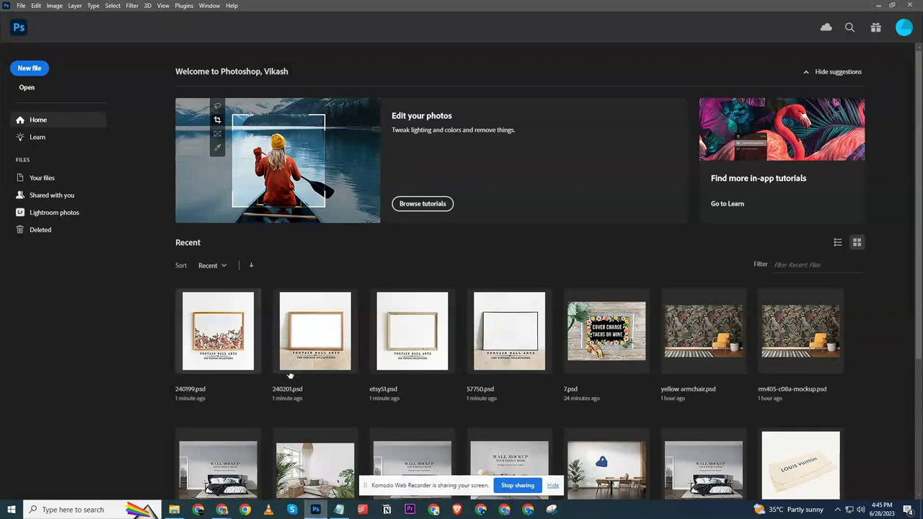
Reopen 240199.psd from Recent, open its Graphic smart object as Layer 31.psb, and return to Artwork
left_click(225, 330)
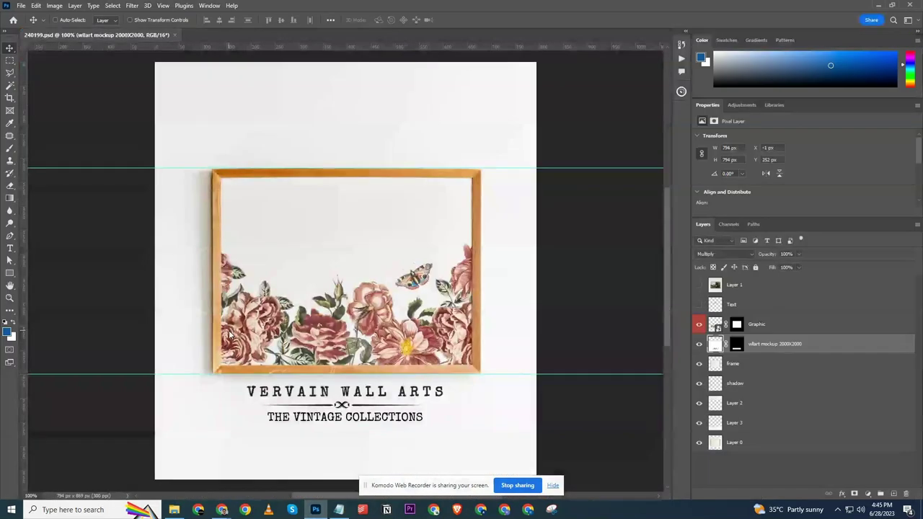
left_click(757, 324)
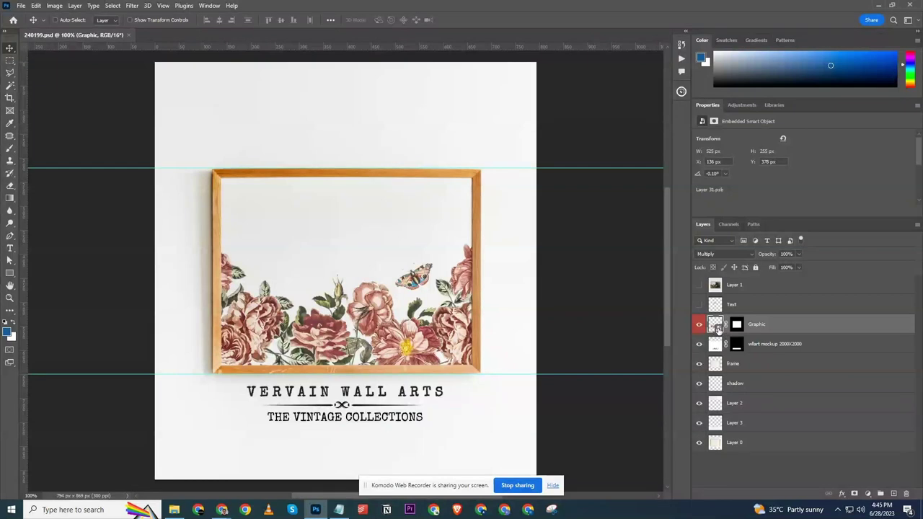
double_click(717, 326)
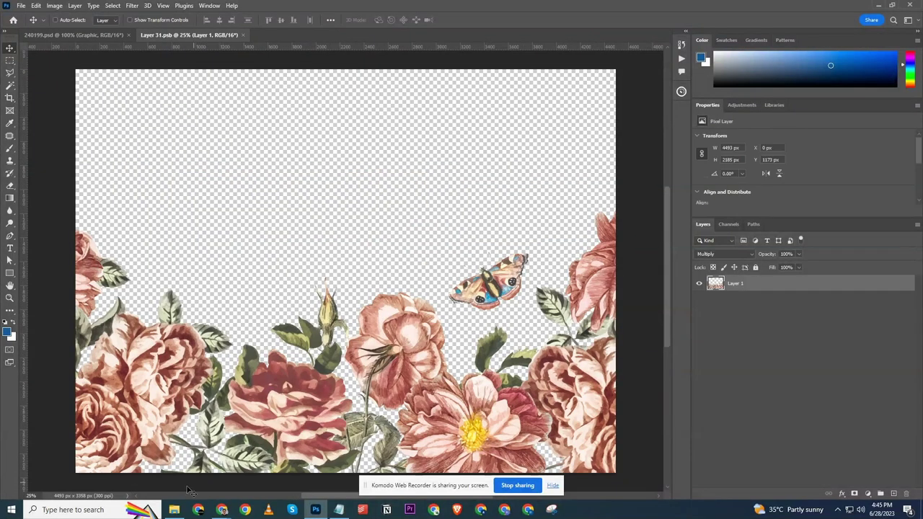
left_click(174, 509)
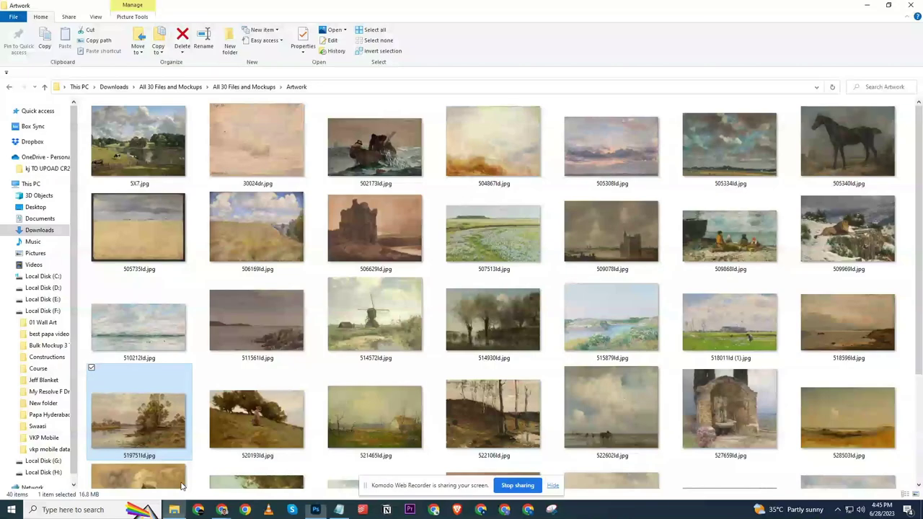
Select 502173ld.jpg and 506629ld.jpg and drag both into Layer 31.psb in Photoshop
left_click(393, 186)
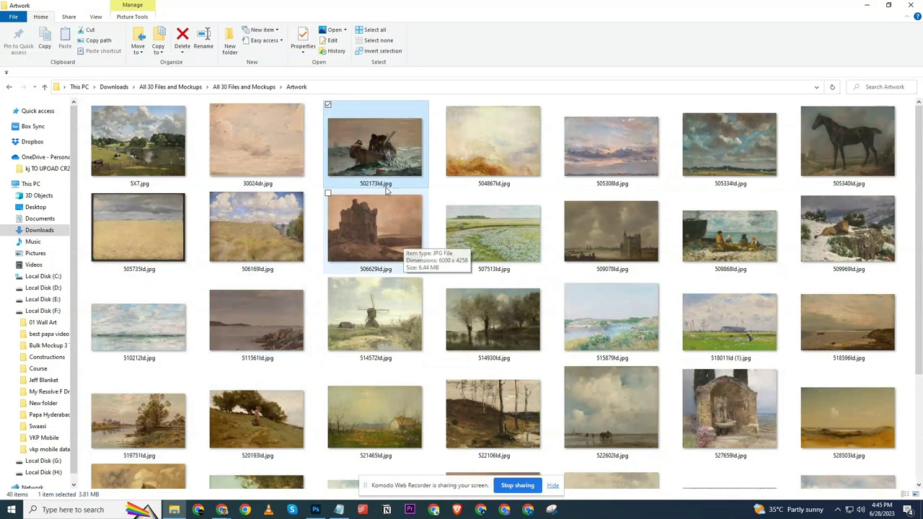
left_click(384, 232, "ctrl")
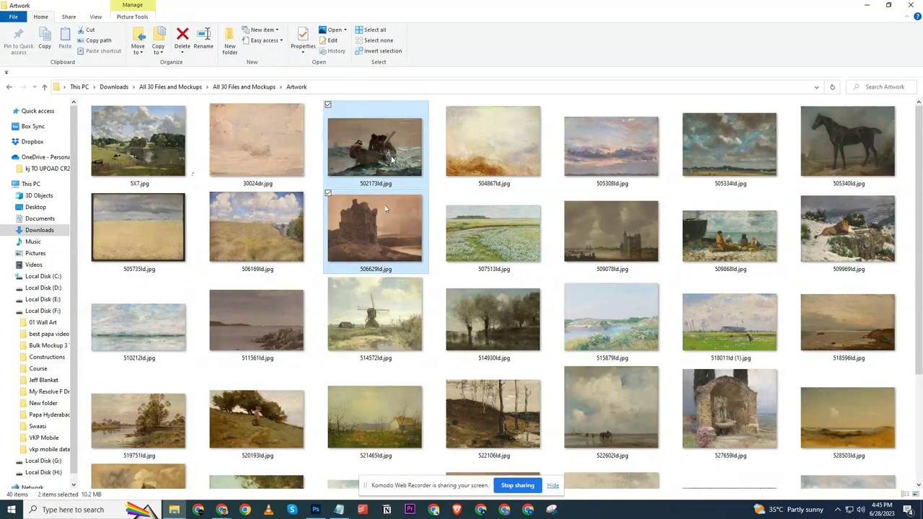
mouse_move(394, 158)
left_mouse_down()
mouse_move(360, 393)
mouse_move(320, 513)
mouse_move(351, 274)
left_mouse_up()
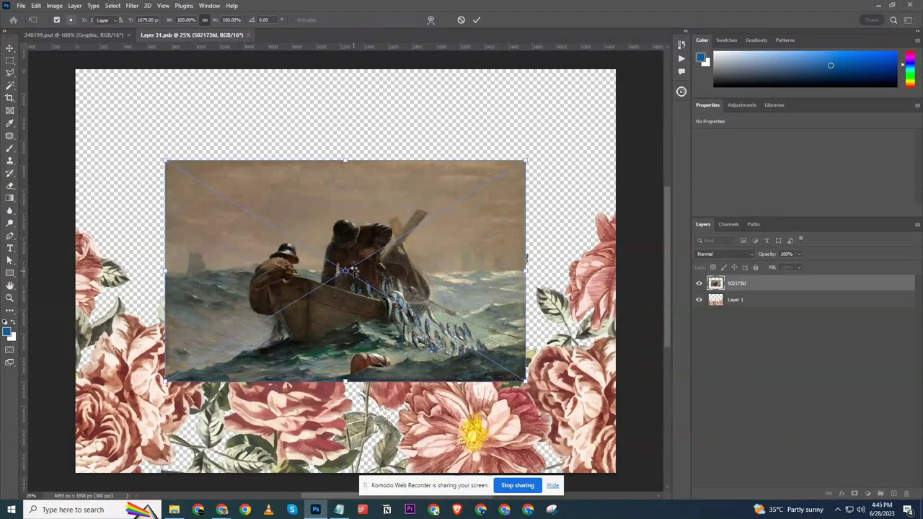
Place both paintings, hide Layer 1 and 502173d so only the castle shows, and save Layer 31.psb
key("Return")
key("Return")
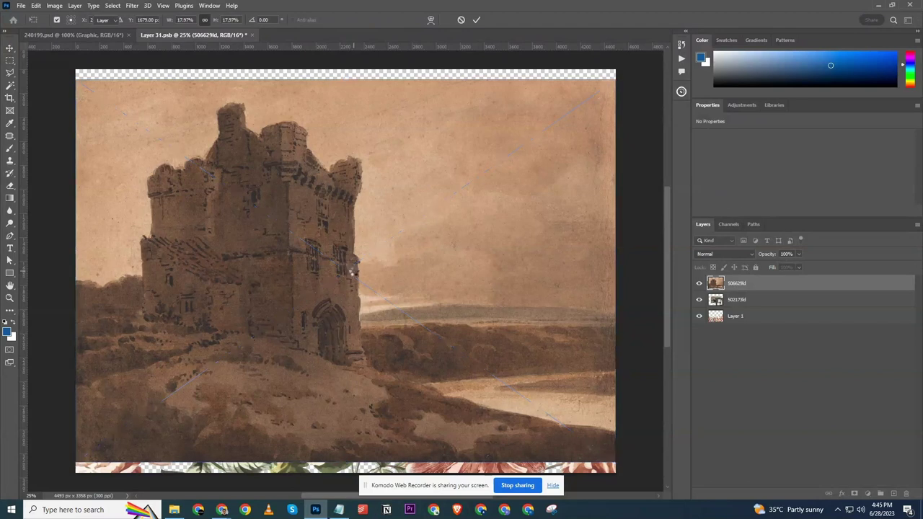
left_click(698, 316)
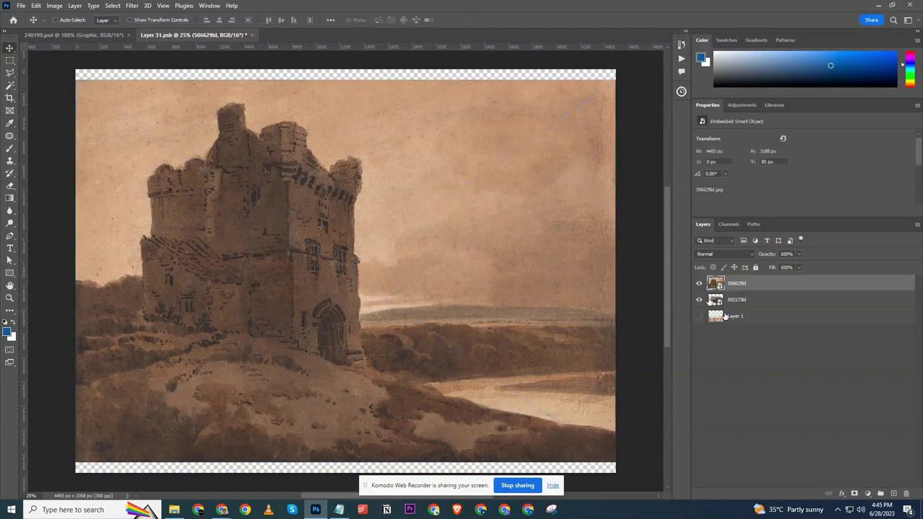
left_click(699, 299)
scroll(521, 264, "down", 1)
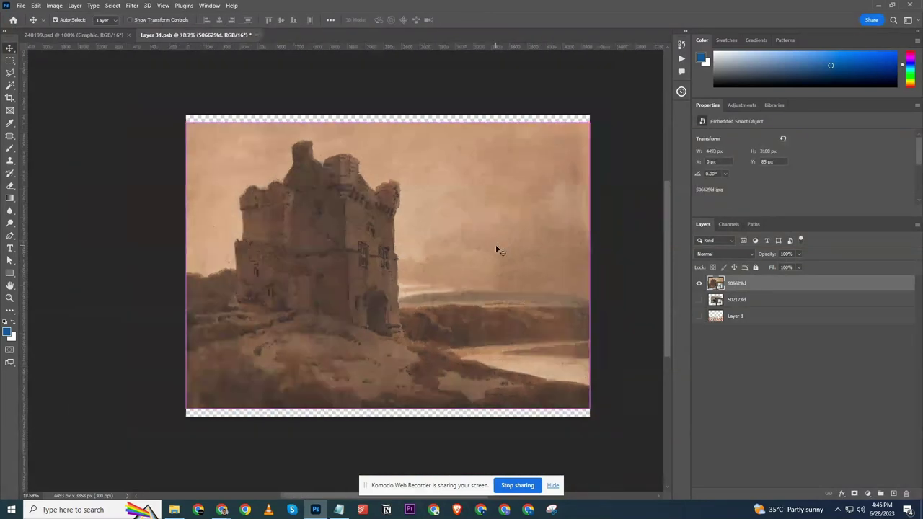
key("ctrl+t")
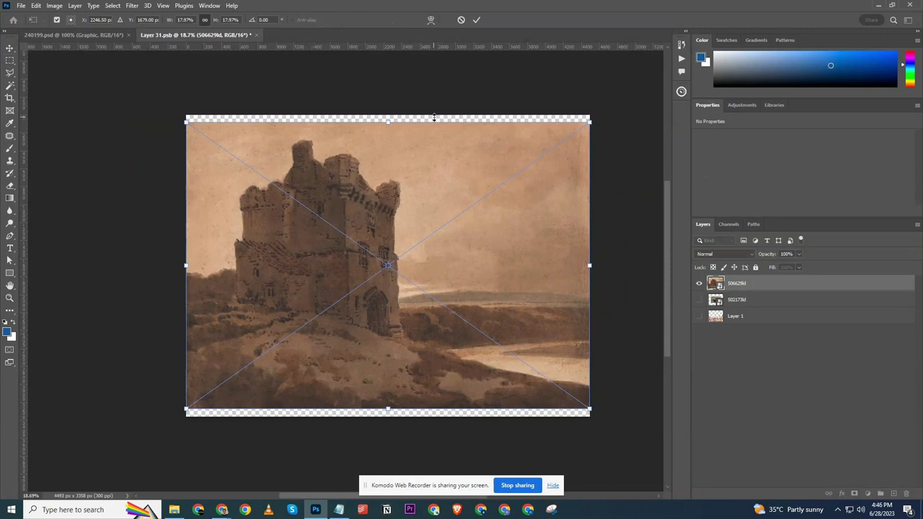
key("Return")
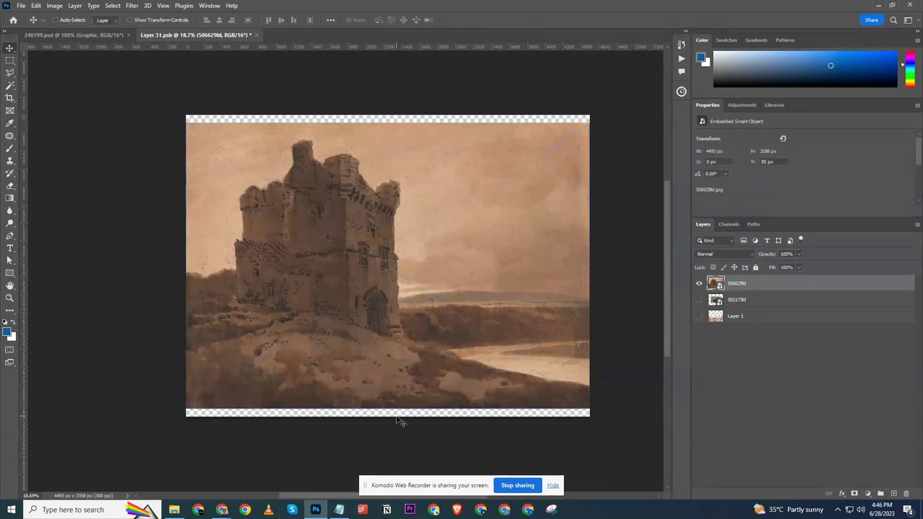
key("ctrl+s")
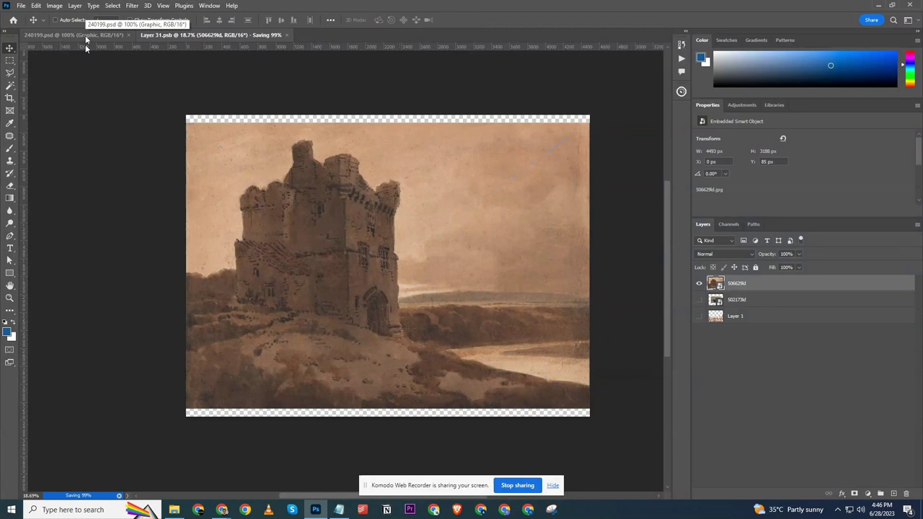
Compare the smart object with 240199.psd to confirm the castle painting fills the frame
left_click(85, 35)
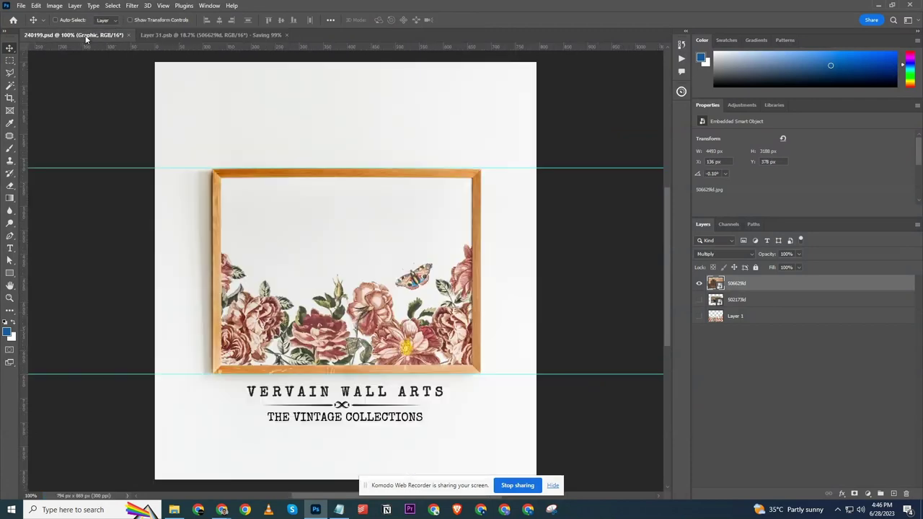
left_click(224, 36)
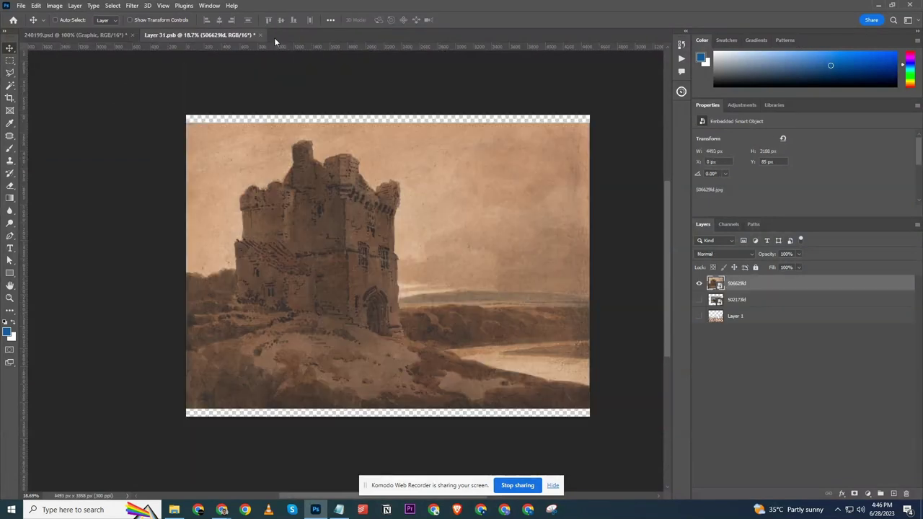
left_click(99, 35)
Reopen the Graphic smart object and trial-stretch the castle painting to cover the canvas
double_click(715, 328)
key("ctrl+t")
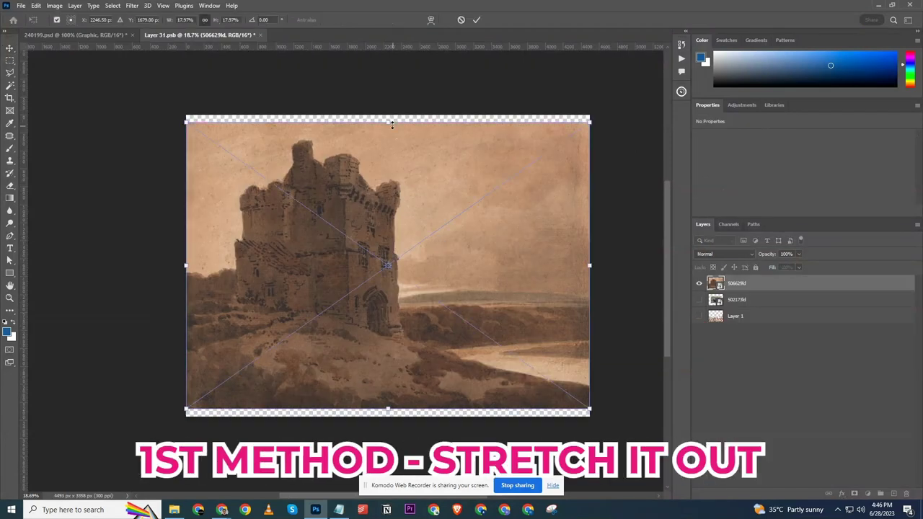
left_click_drag(390, 122, 390, 111)
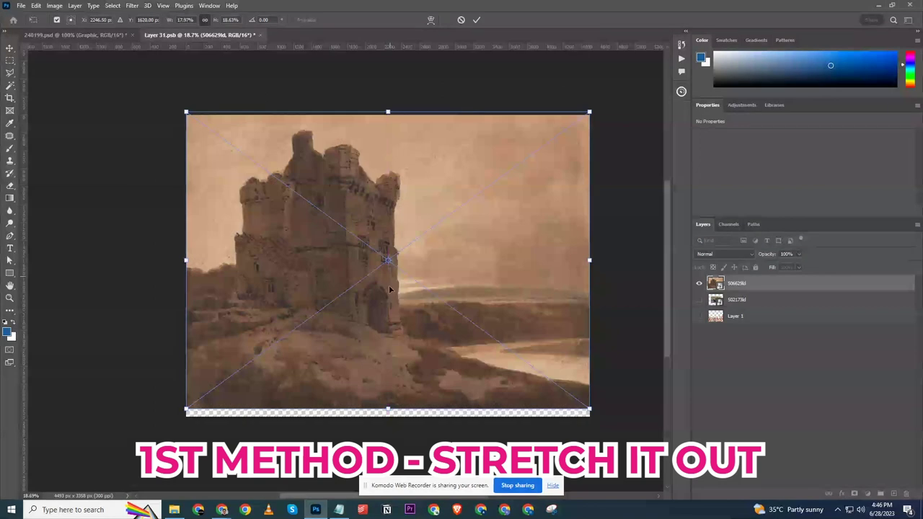
left_click_drag(387, 412, 387, 419)
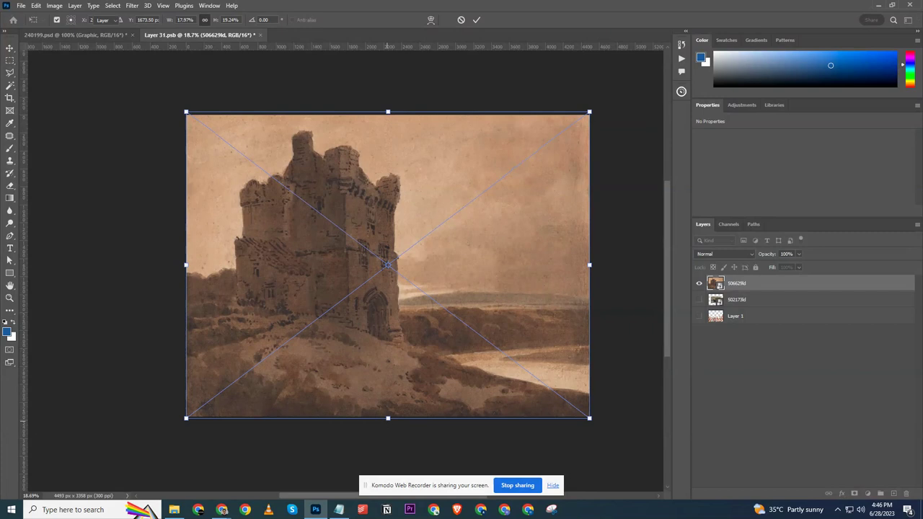
key("Escape")
key("ctrl+t")
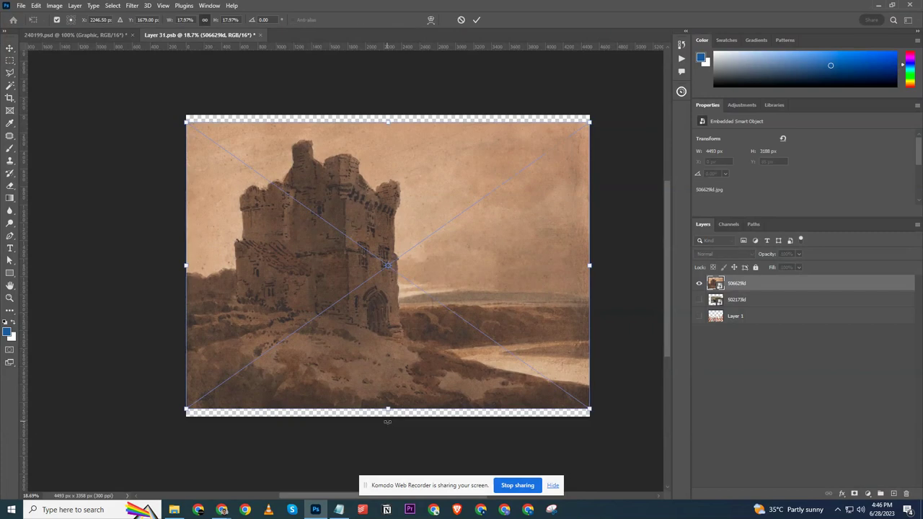
left_click_drag(186, 117, 173, 114)
left_click_drag(590, 409, 604, 418)
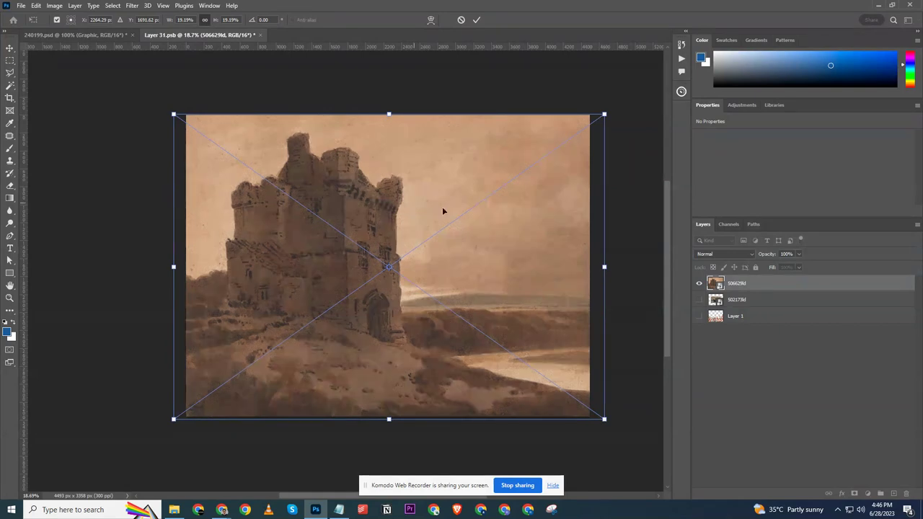
key("Return")
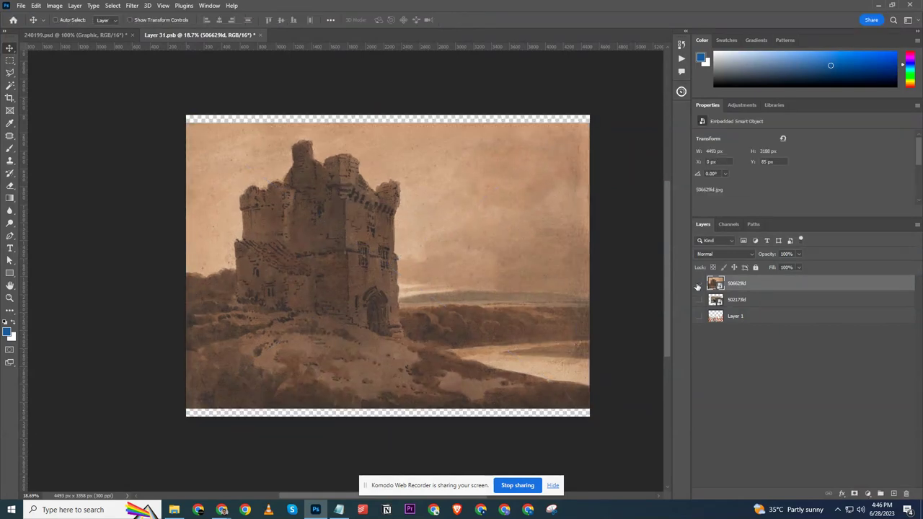
Swap to the fishing painting 502173d, trial-resize it, cancel, then delete that layer
left_click(698, 283)
left_click(698, 300)
left_click(758, 298)
key("ctrl+t")
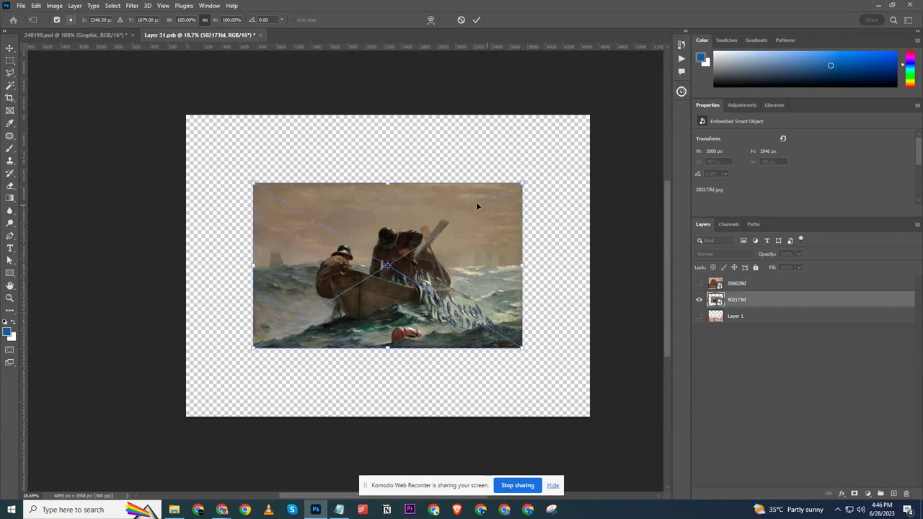
left_click_drag(386, 186, 388, 114)
left_click_drag(387, 348, 387, 363)
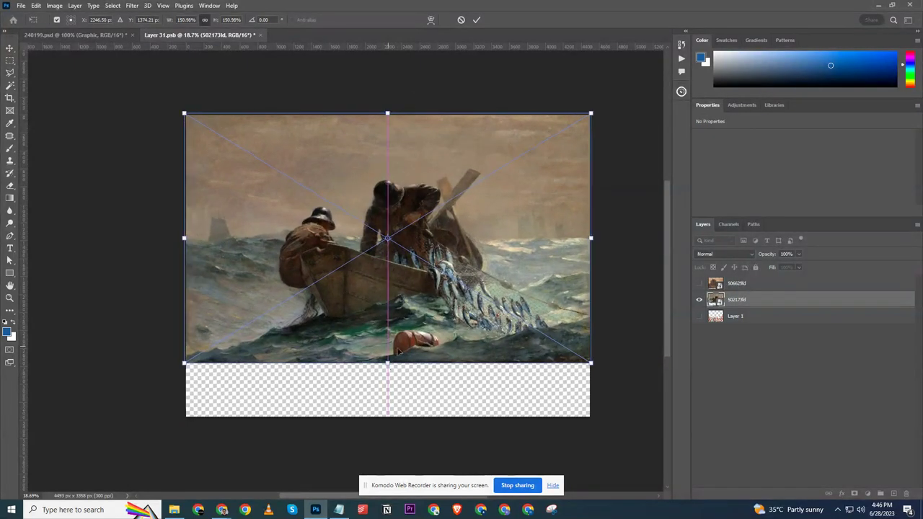
mouse_move(425, 290)
left_mouse_down()
mouse_move(425, 321)
mouse_move(426, 301)
mouse_move(376, 306)
left_mouse_up()
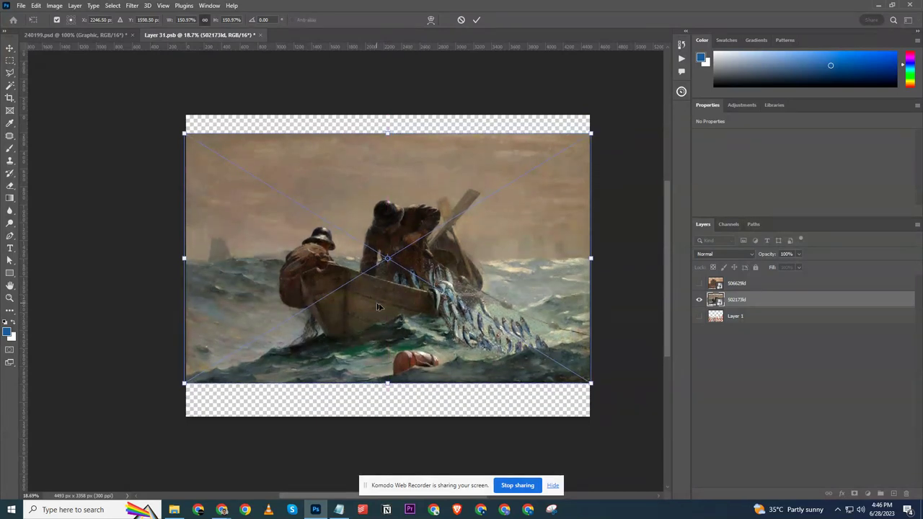
left_click_drag(388, 134, 388, 103)
left_click_drag(387, 384, 397, 417)
key("Escape")
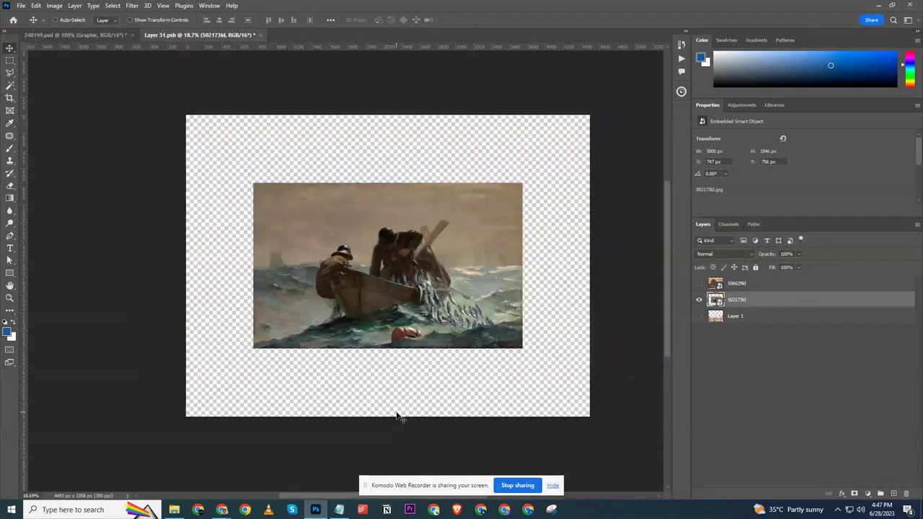
key("Delete")
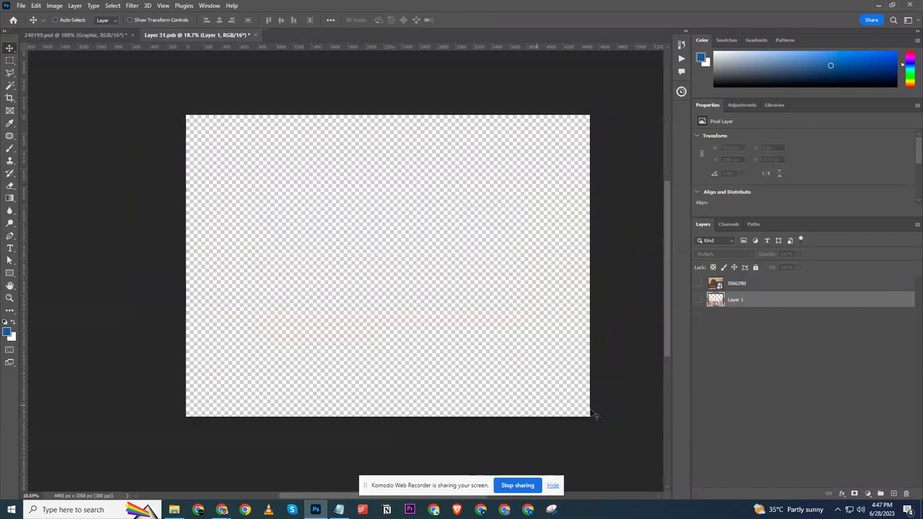
Delete the 506629d layer so only floral Layer 1 remains, and save the smart object
left_click(738, 285)
key("Delete")
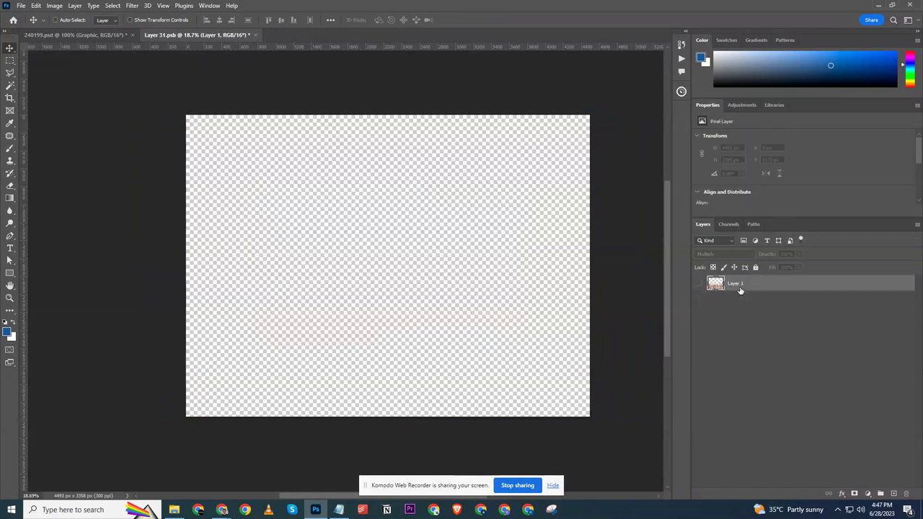
key("ctrl+s")
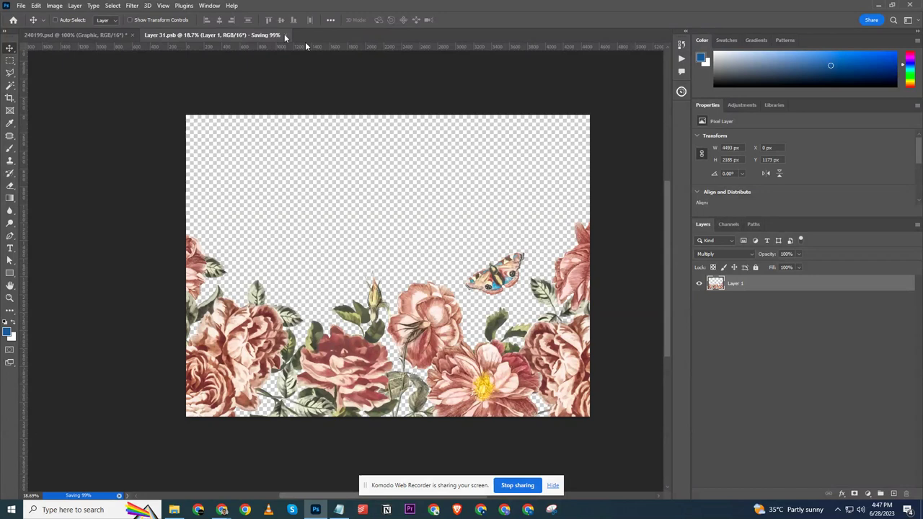
Close the smart object, save and close the 240199.psd mockup, and return to Explorer
left_click(251, 35)
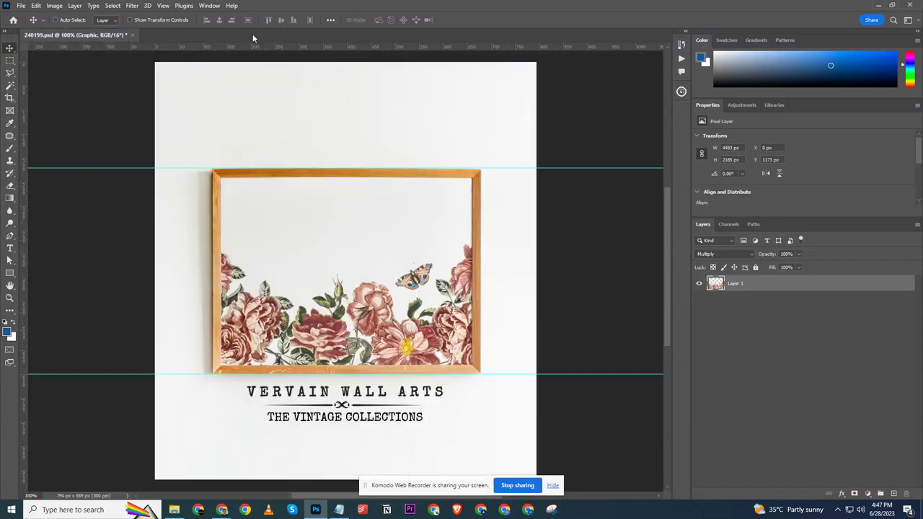
key("ctrl+s")
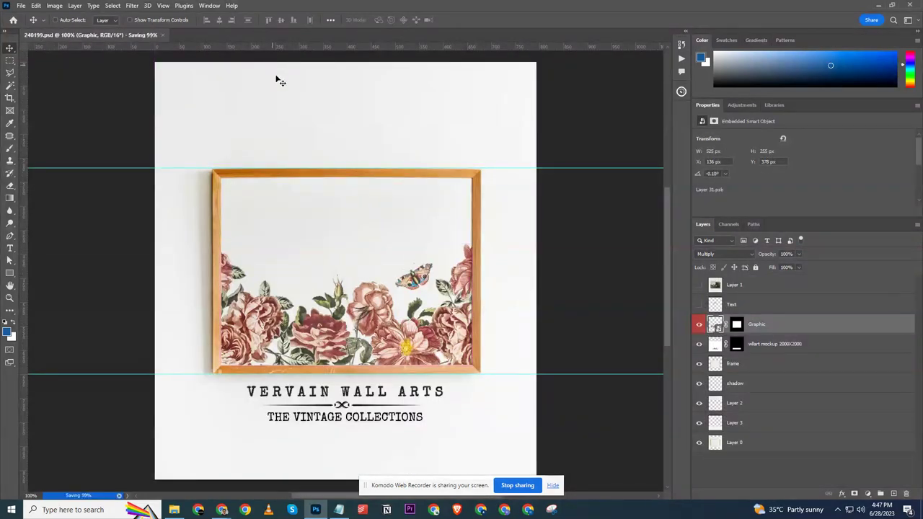
key("ctrl+w")
key("alt+Tab")
scroll(440, 231, "down", 2, "ctrl")
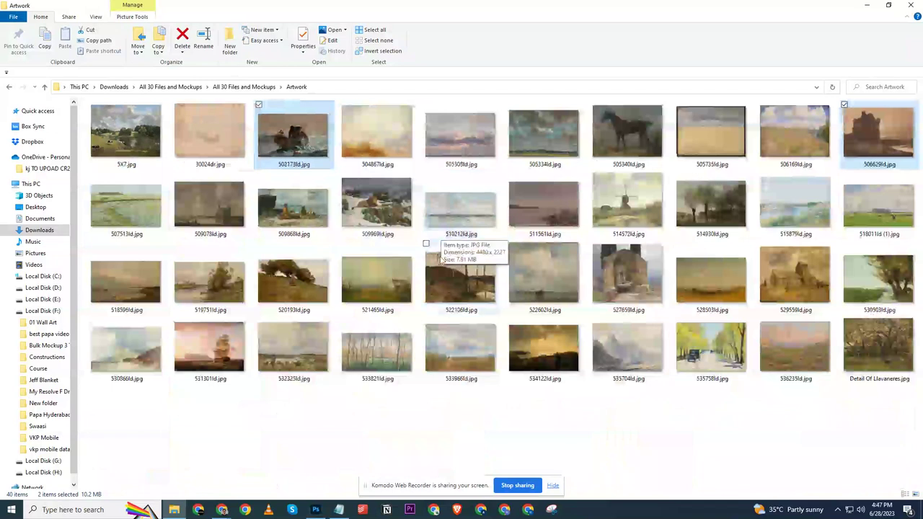
Go up to the All 30 Files and Mockups folder and switch to the browser
left_click(250, 87)
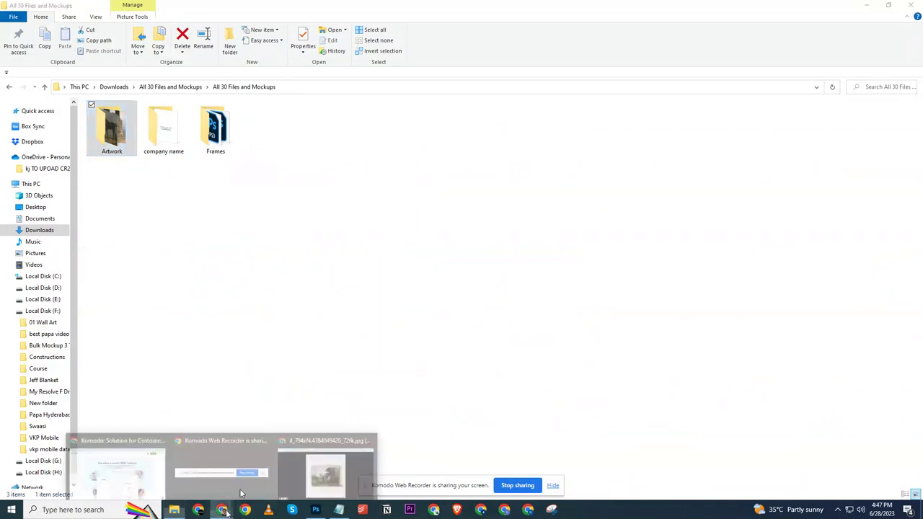
left_click(118, 472)
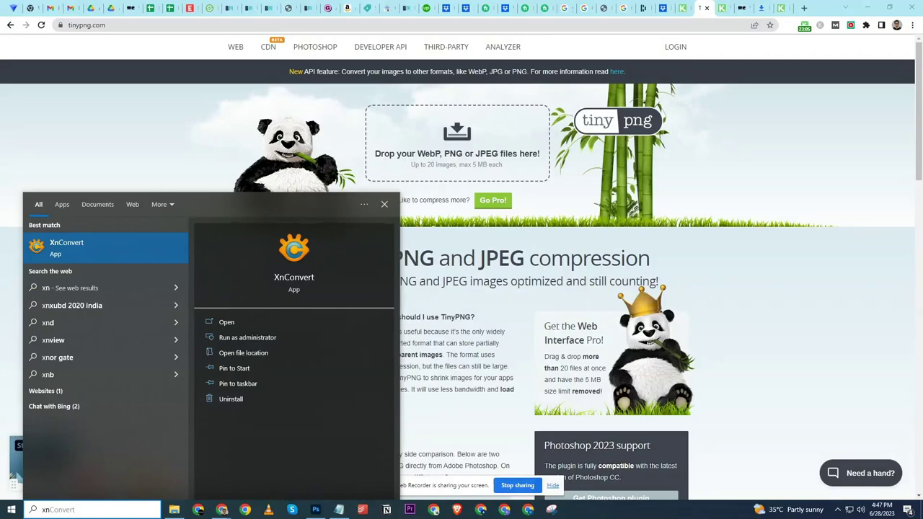
Launch XnConvert and check its Resize action: longest side 1500 px with Lanczos resampling
left_click(103, 250)
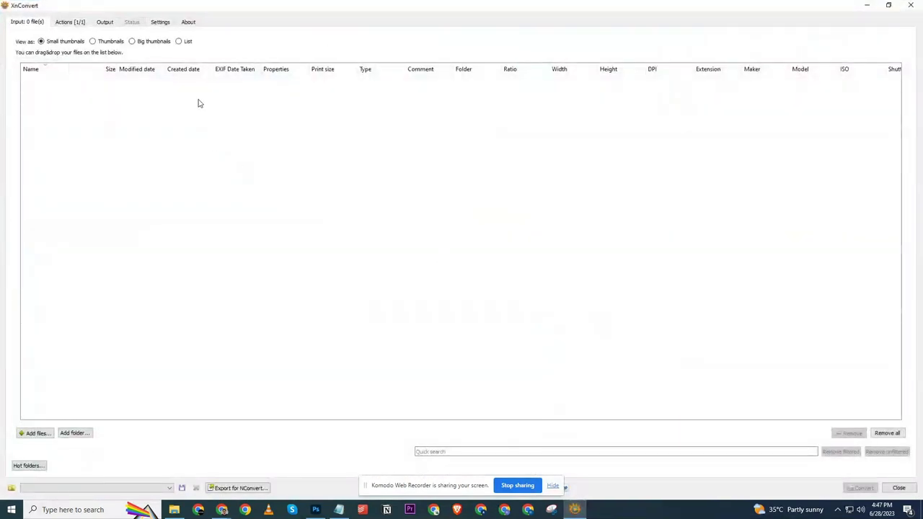
left_click(70, 22)
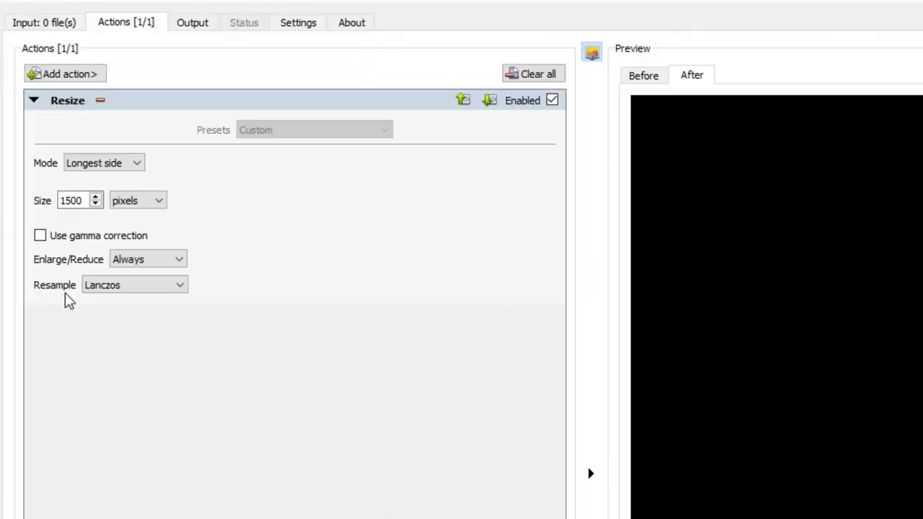
left_click(109, 287)
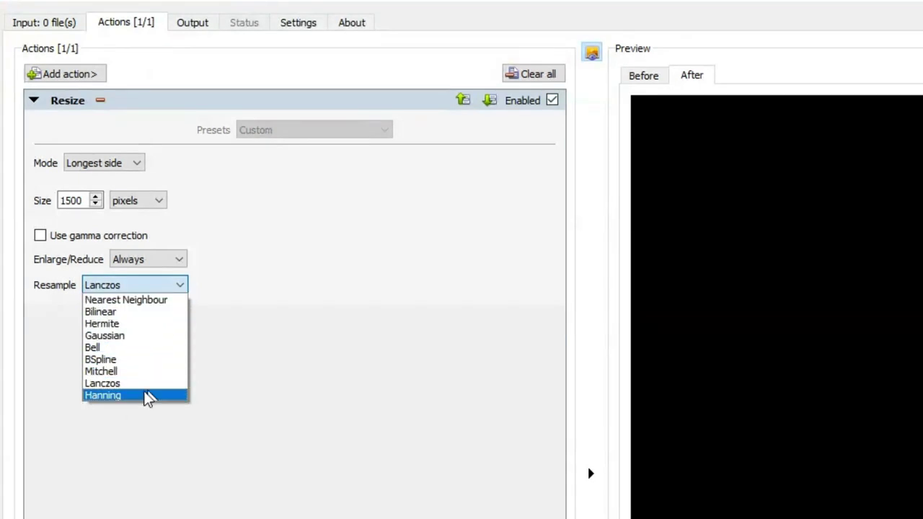
left_click(108, 382)
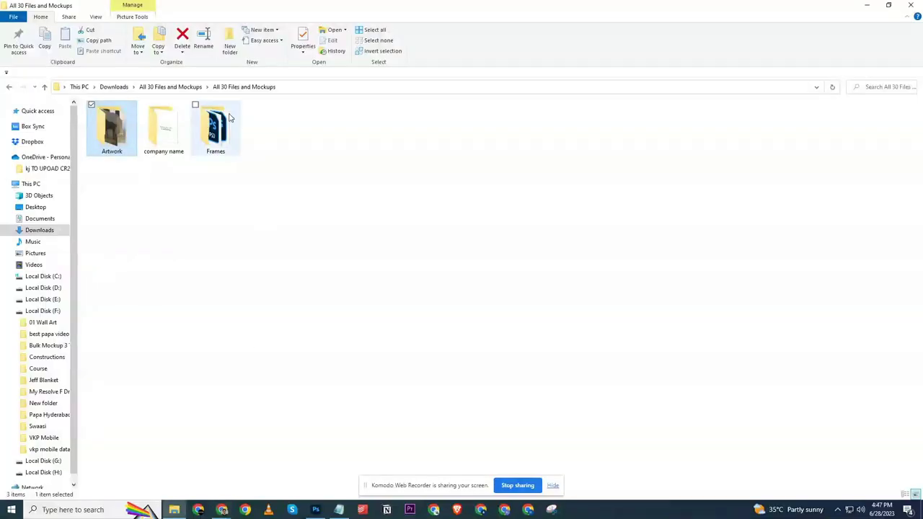
Open the Artwork folder, check an image's size, then switch to Photoshop's Home screen
double_click(116, 145)
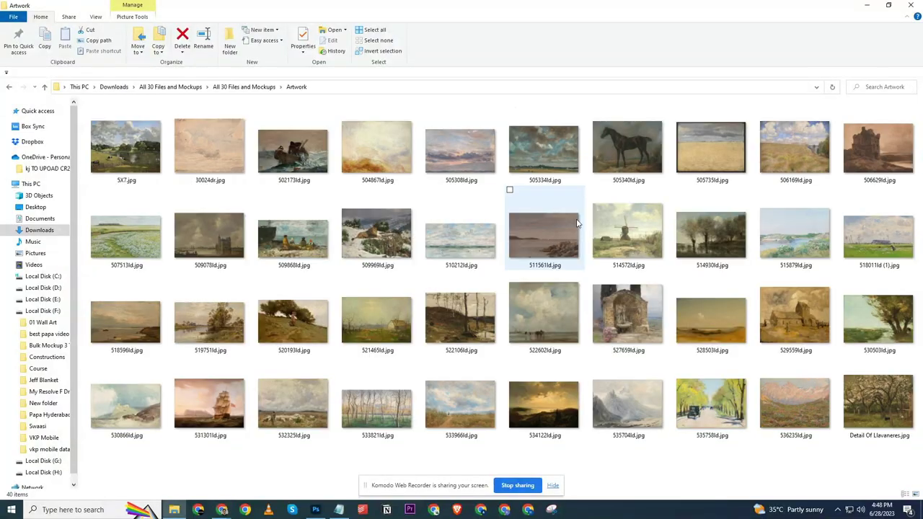
mouse_move(572, 228)
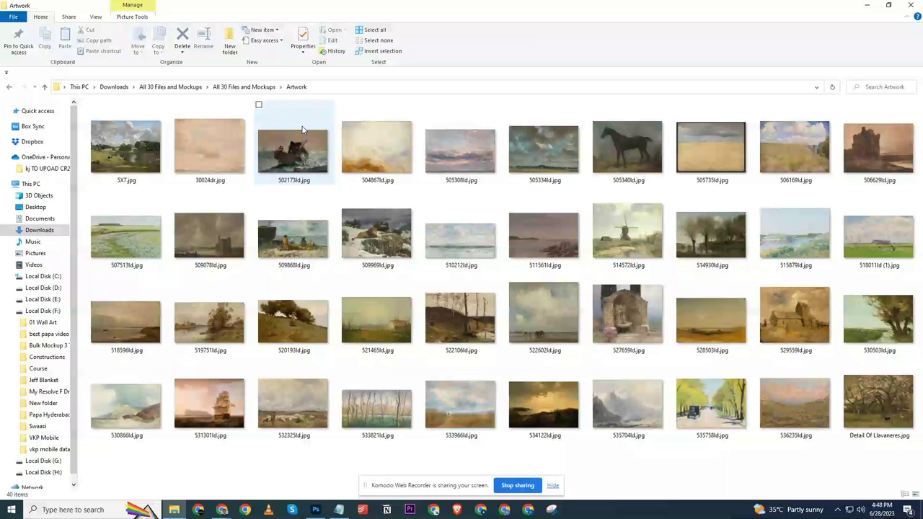
left_click(320, 509)
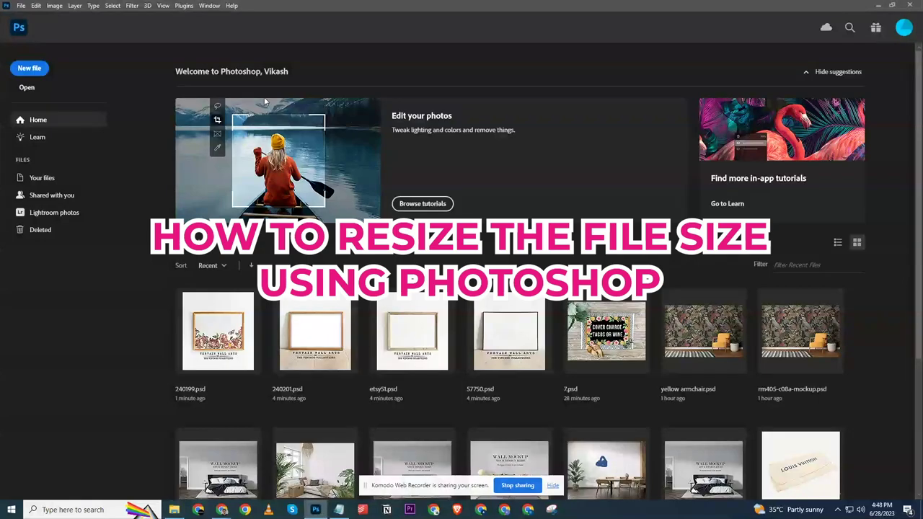
Open File > Scripts > Image Processor for batch resizing
left_click(21, 5)
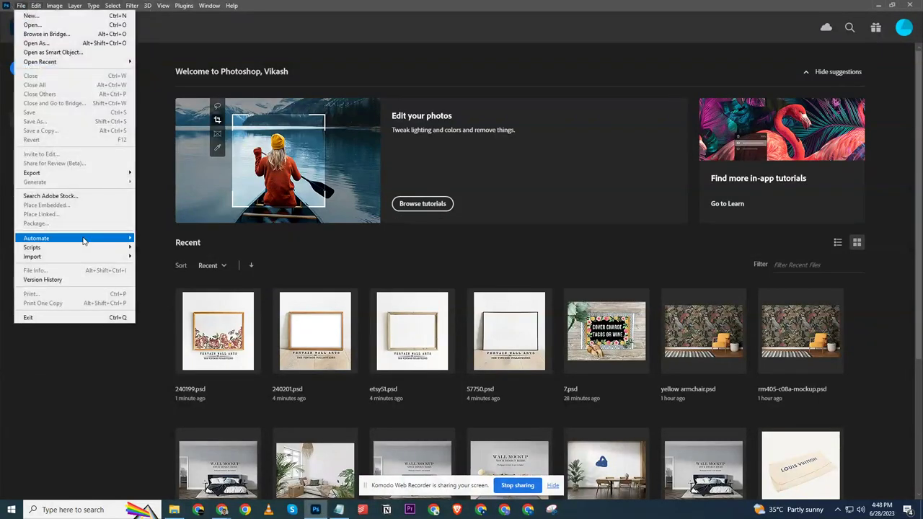
mouse_move(77, 248)
left_click(160, 246)
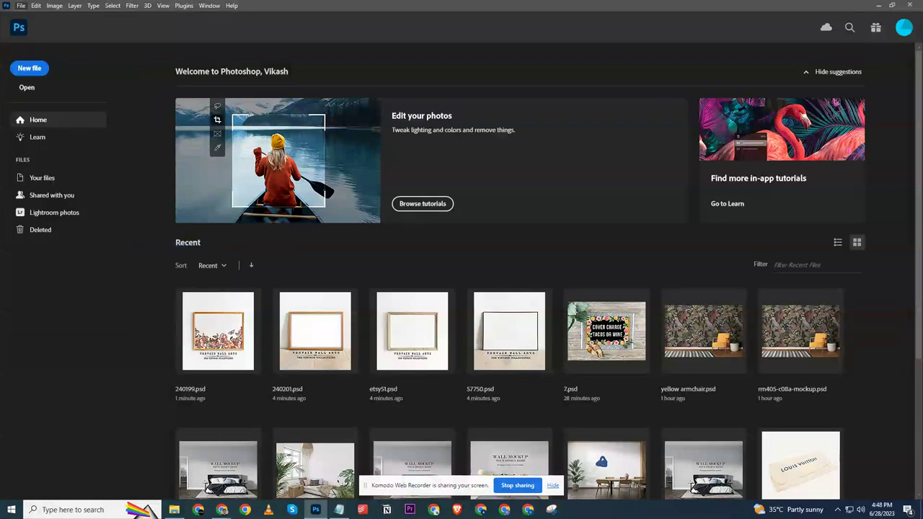
Recheck the Artwork folder's contents in Explorer, then pick the Image Processor's source folder
left_click(174, 510)
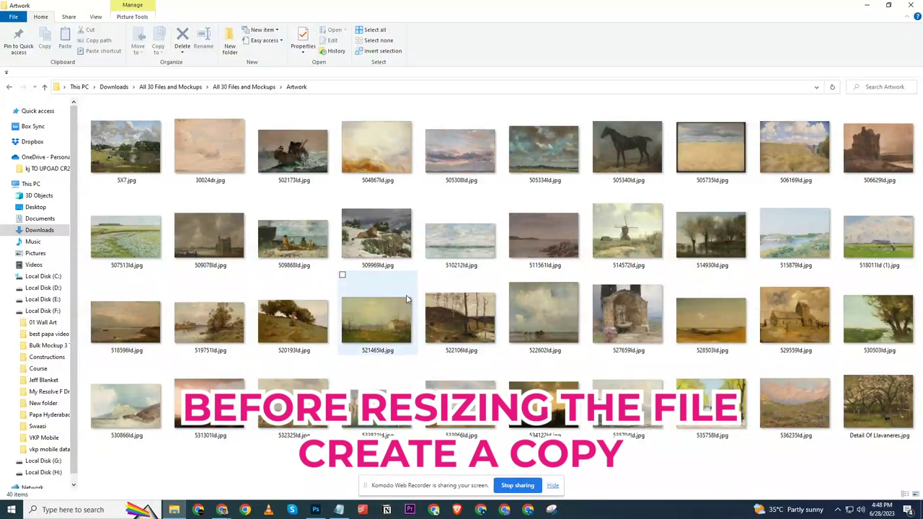
left_click(252, 87)
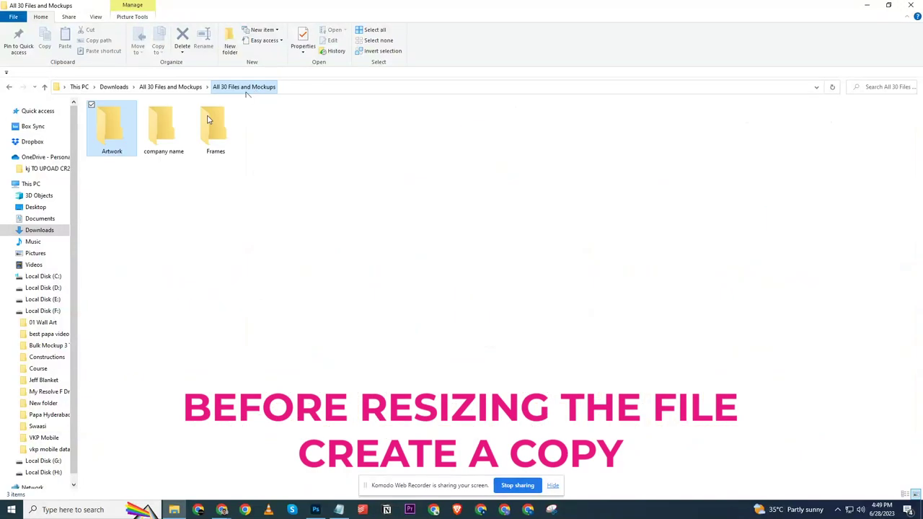
double_click(118, 137)
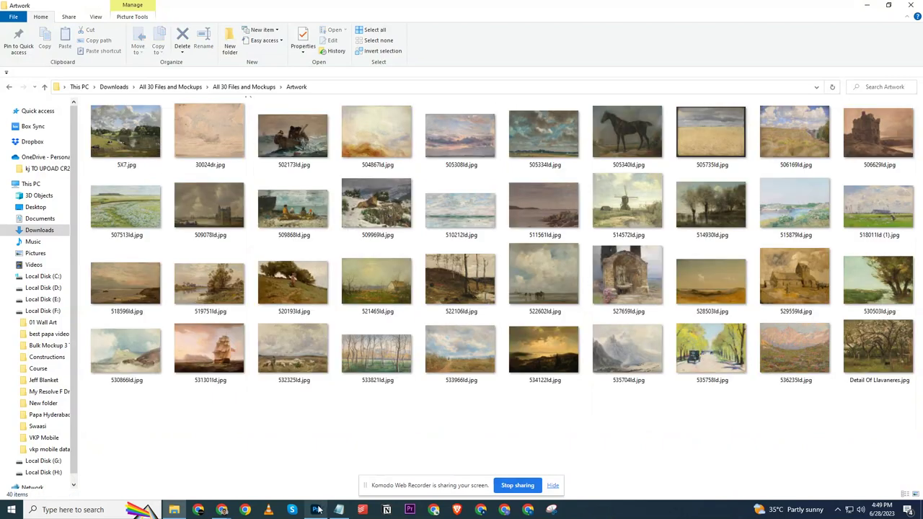
key("alt+Tab")
left_click(372, 136)
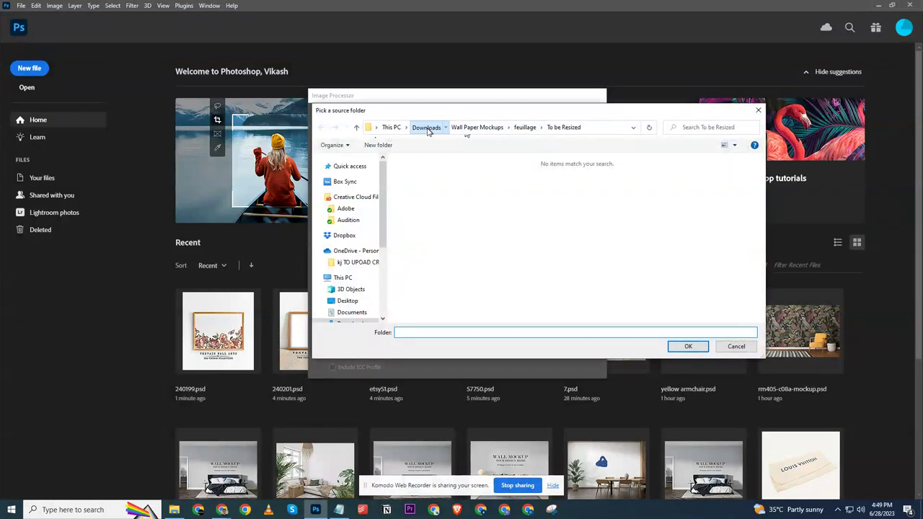
Set the source folder to Downloads > All 30 Files and Mockups > Artwork
left_click(425, 127)
double_click(417, 196)
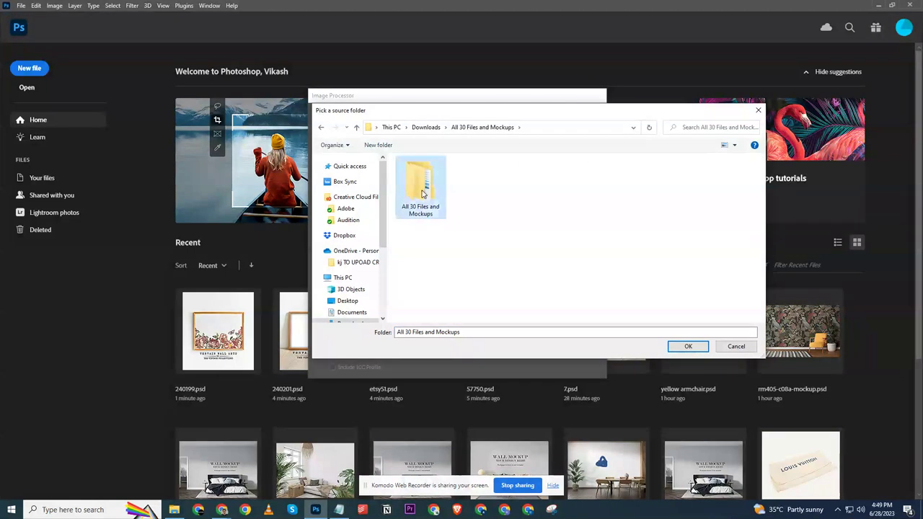
double_click(418, 192)
left_click(433, 189)
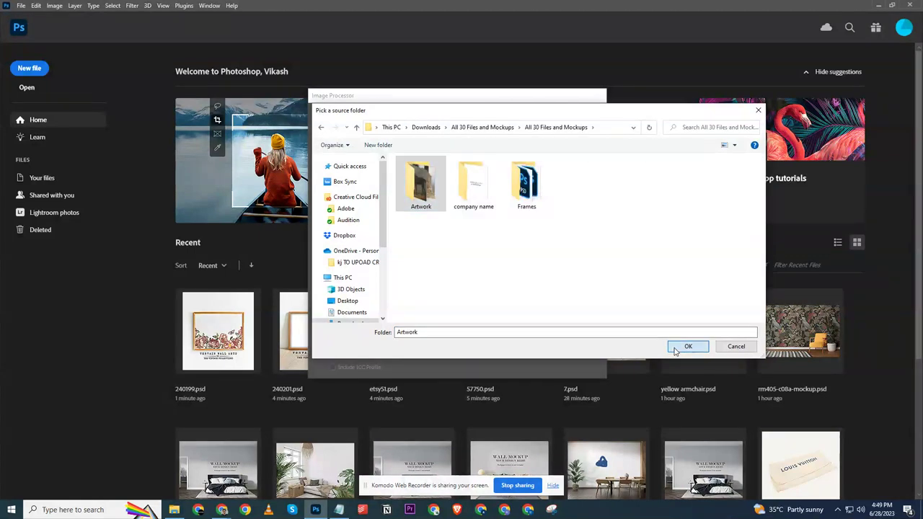
left_click(688, 346)
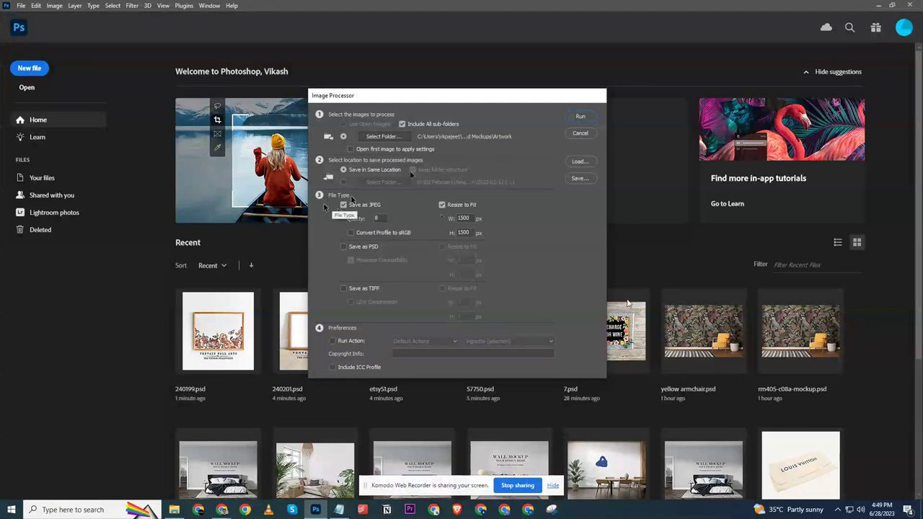
Set JPEG quality 3 and Resize to Fit 1500 × 1500 px, then run the batch
left_click(372, 219)
type("3")
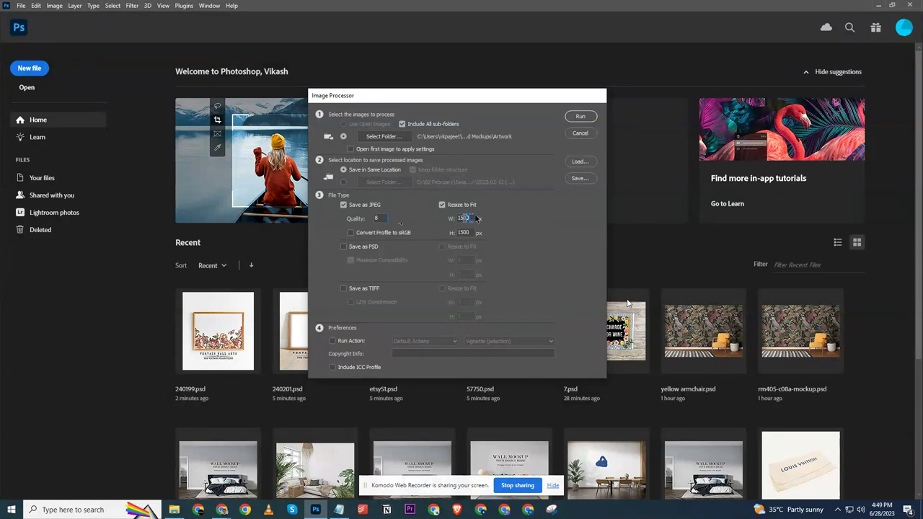
left_click(455, 236)
left_click(580, 116)
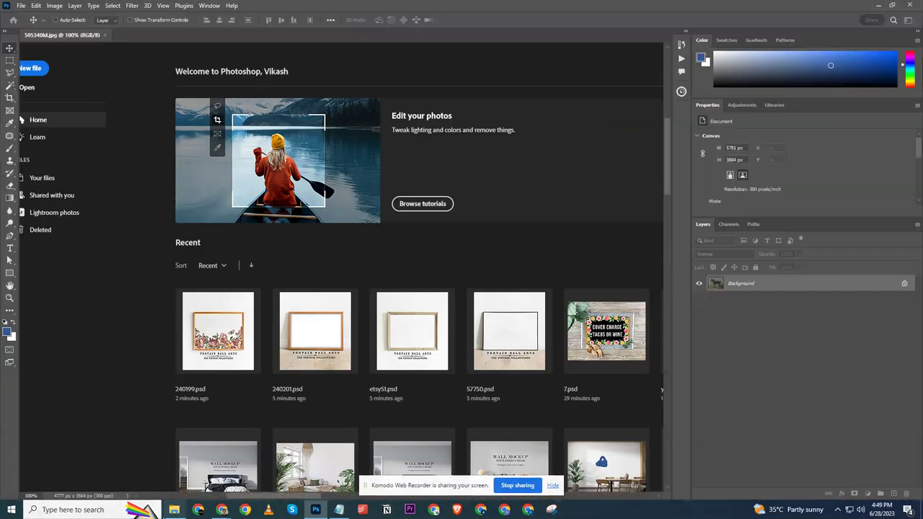
left_click(173, 509)
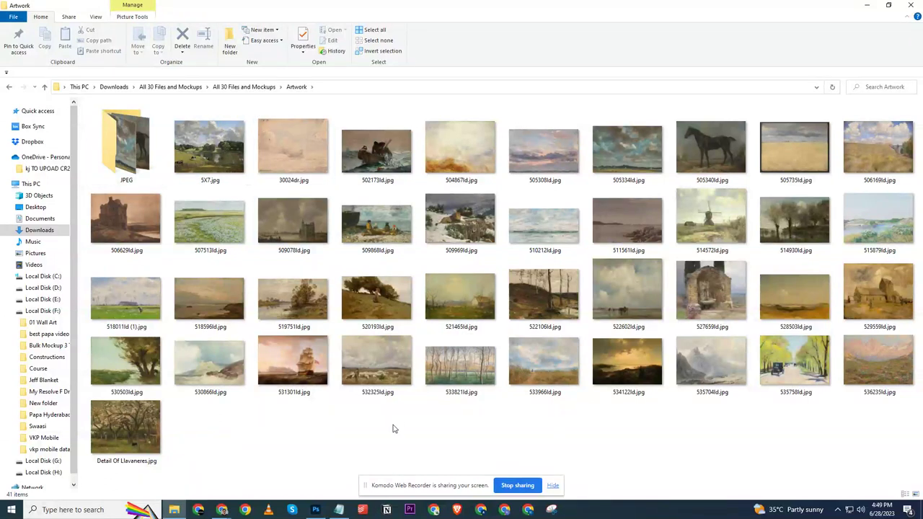
Check sizes of 502173ld, 505735ld, 506169ld, 30024dr, 504867ld and 505308ld JPEGs, then return to Artwork
double_click(132, 144)
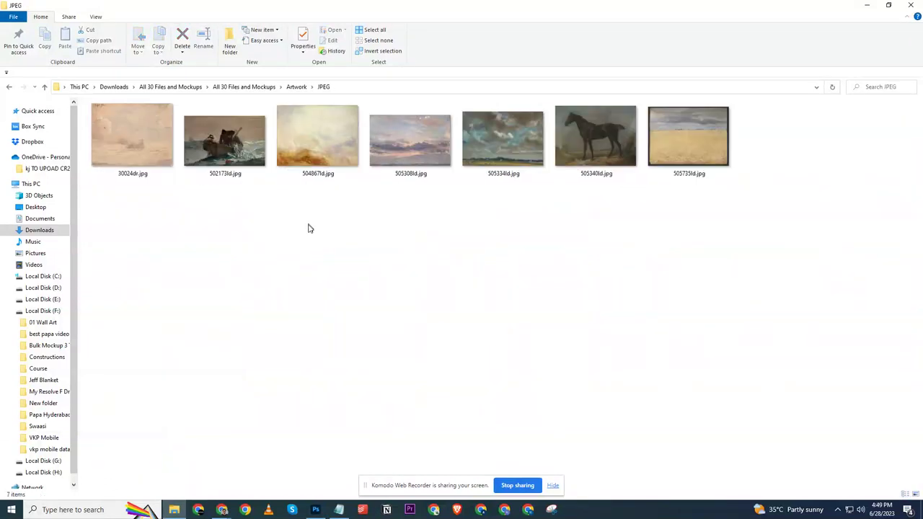
left_click(242, 148)
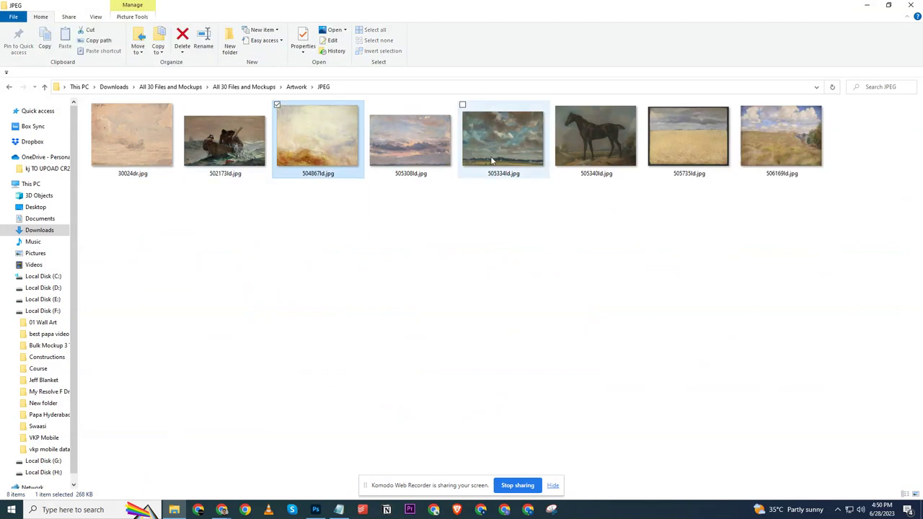
left_click(689, 144)
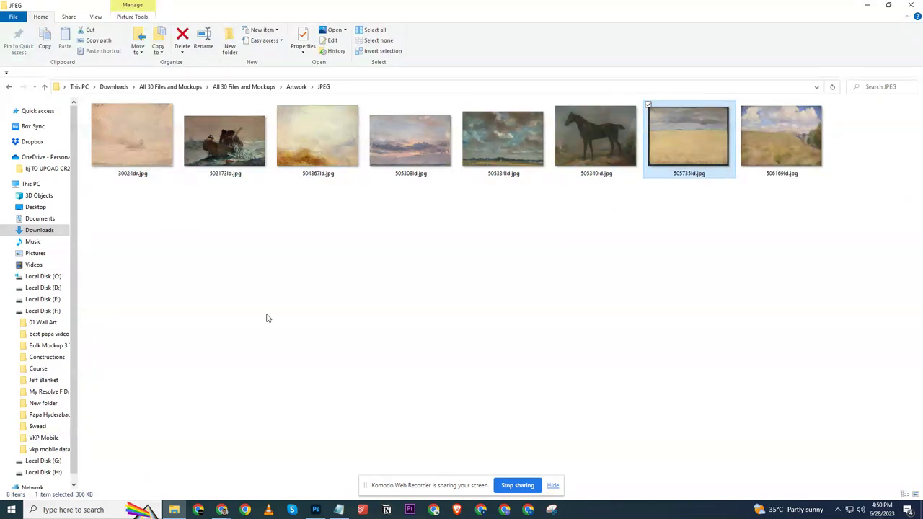
key("Right")
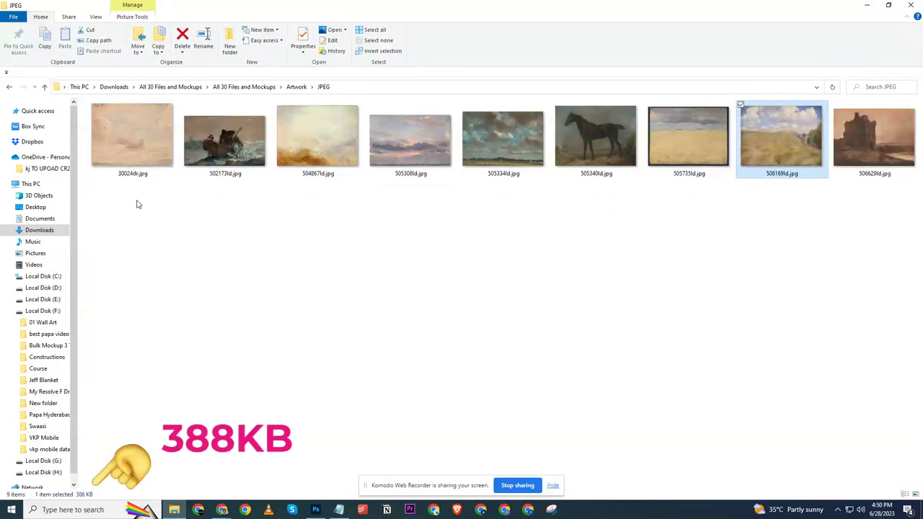
left_click(139, 173)
left_click(249, 148)
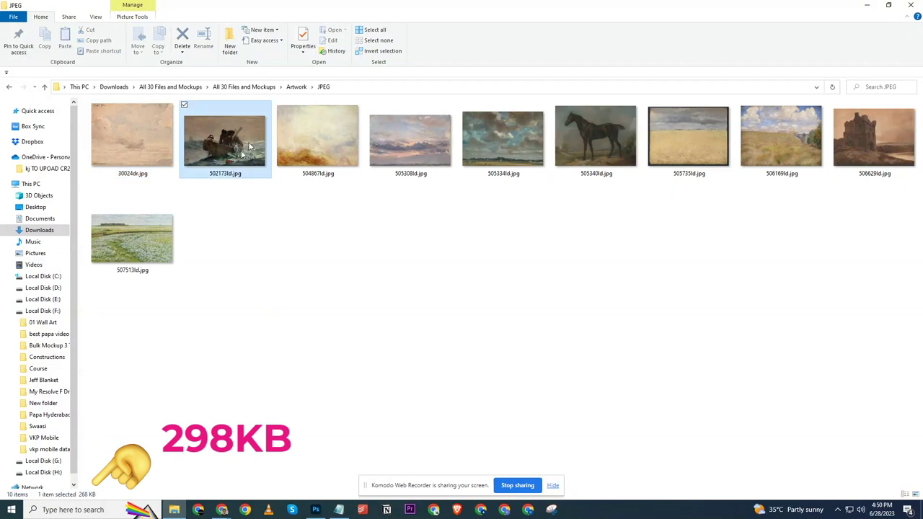
left_click(310, 164)
left_click(407, 170)
left_click(390, 253)
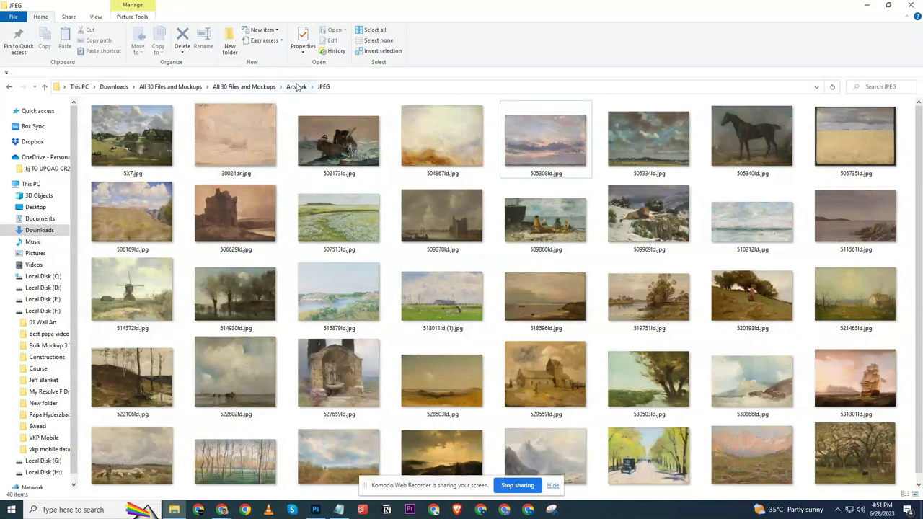
left_click(296, 87)
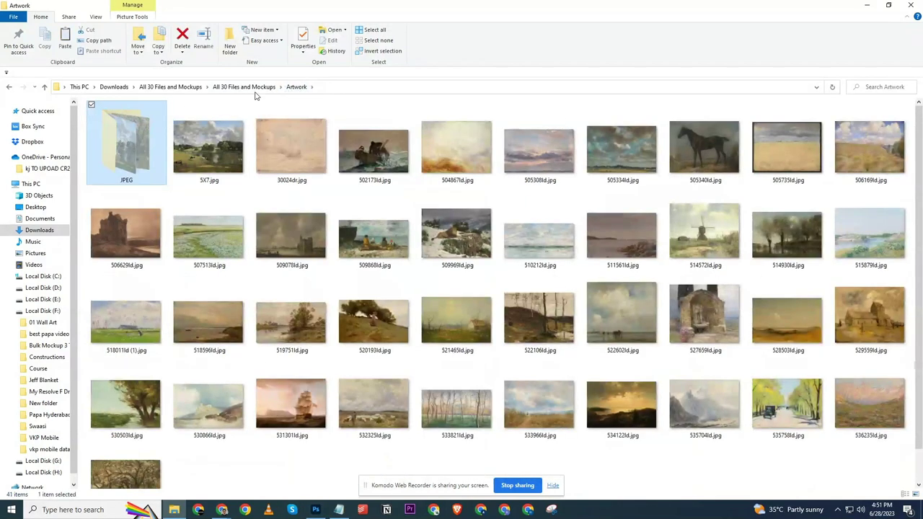
Paste the JPEG folder into All 30 Files and Mockups and rename it 'Artwork resized'
left_click(258, 86)
key("ctrl+v")
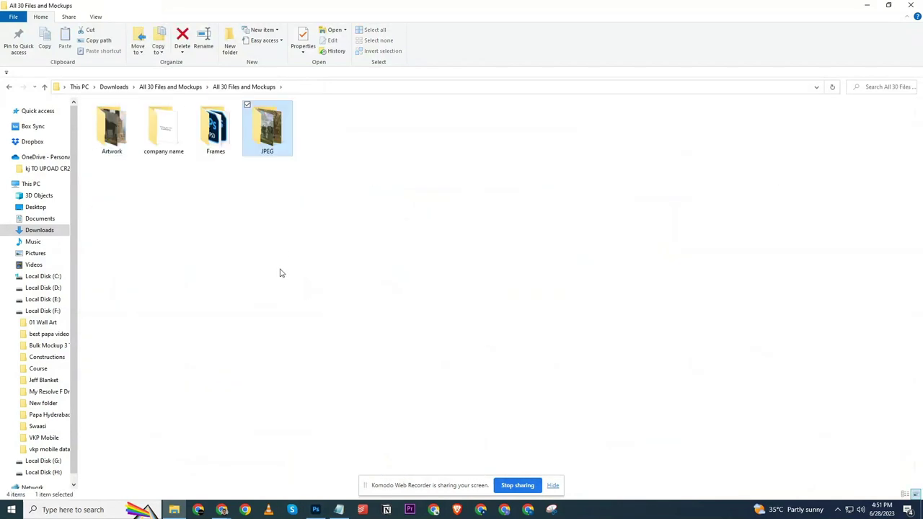
key("F2")
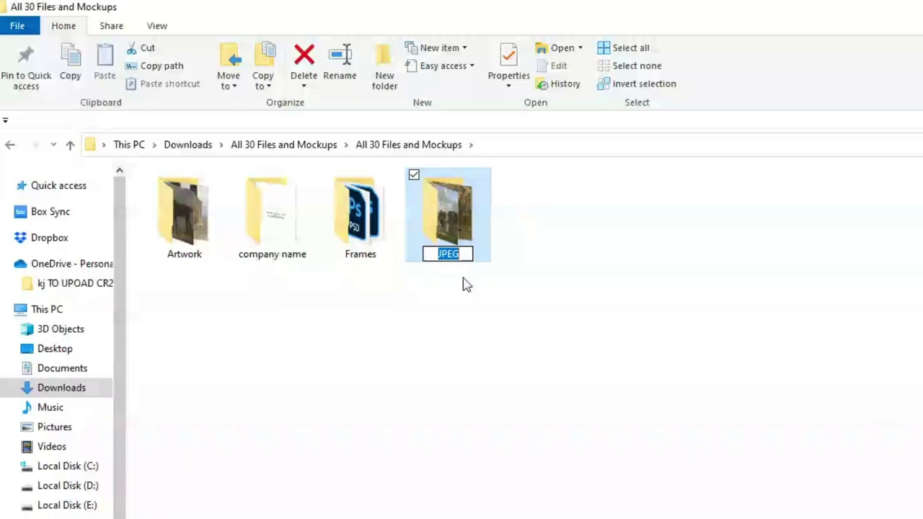
type("Artwork resized")
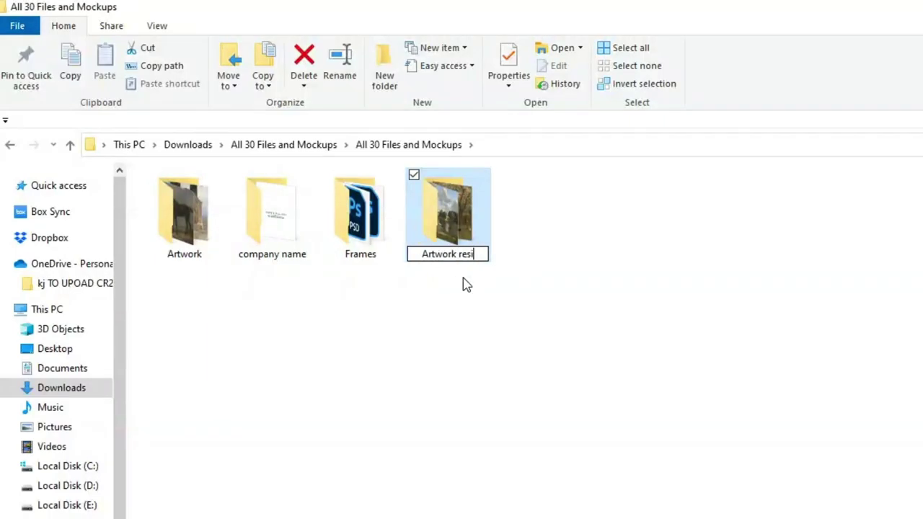
left_click(216, 227)
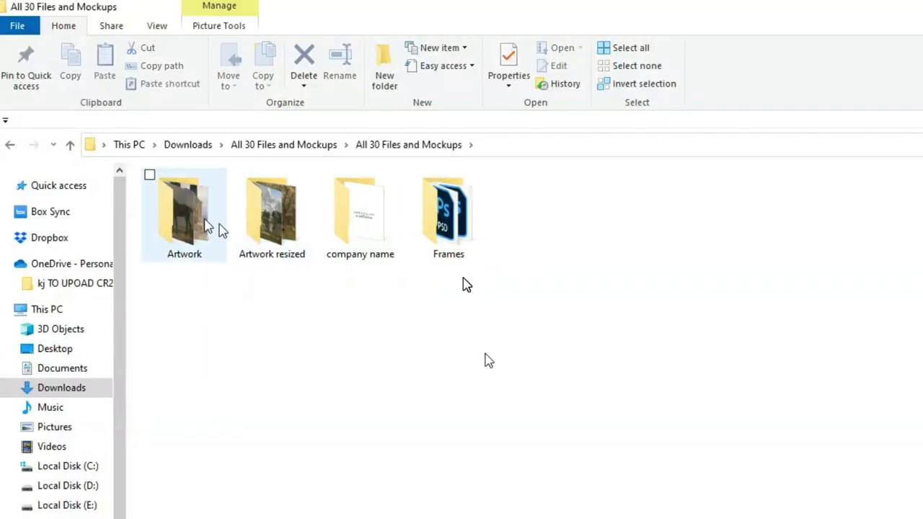
left_click(271, 229)
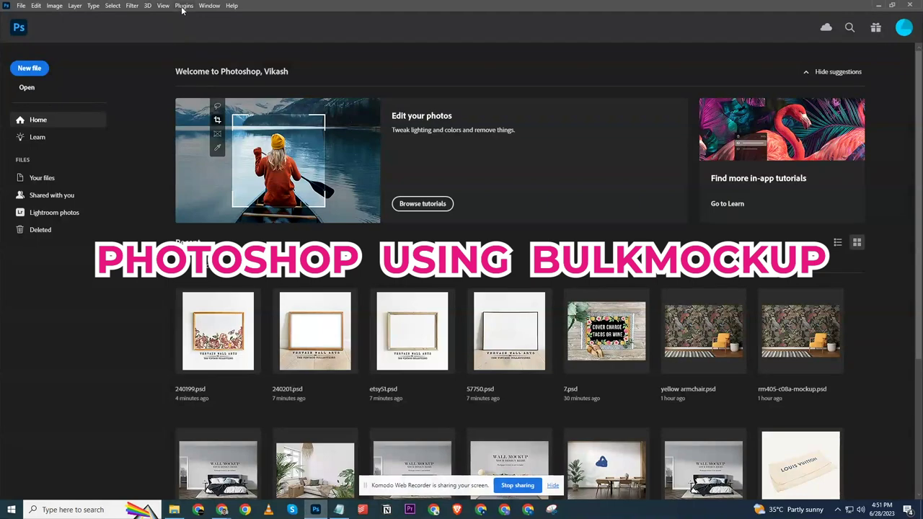
Launch Plugins > Bulk Mockup and set the PSD Templates Folder to Frames
left_click(184, 6)
mouse_move(205, 48)
left_click(258, 49)
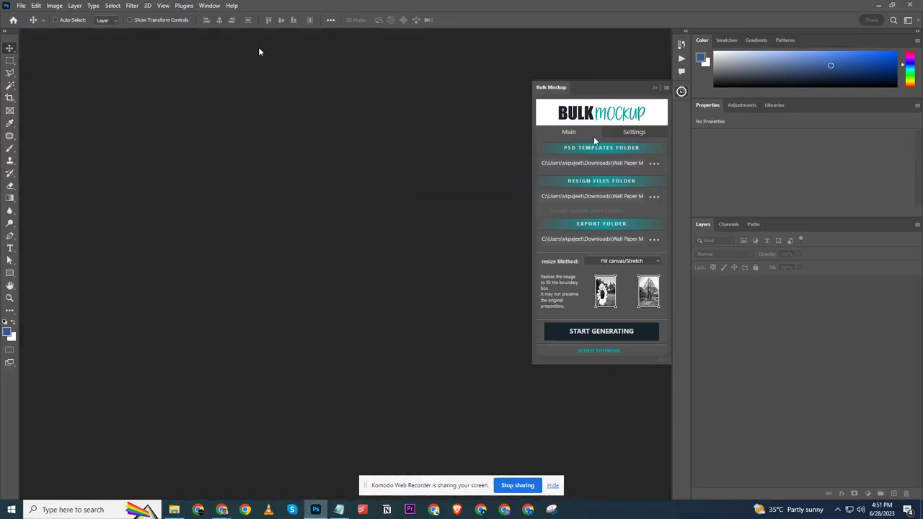
left_click(654, 163)
left_click(526, 126)
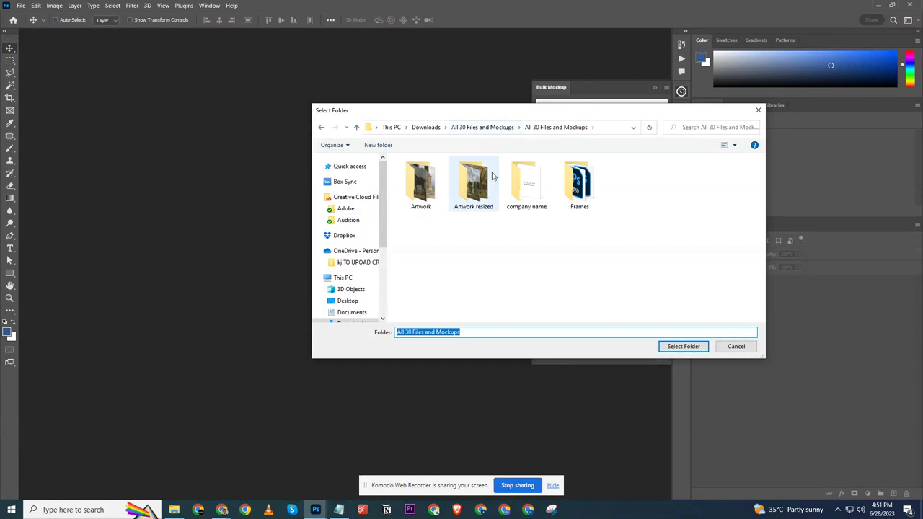
left_click(579, 183)
left_click(682, 346)
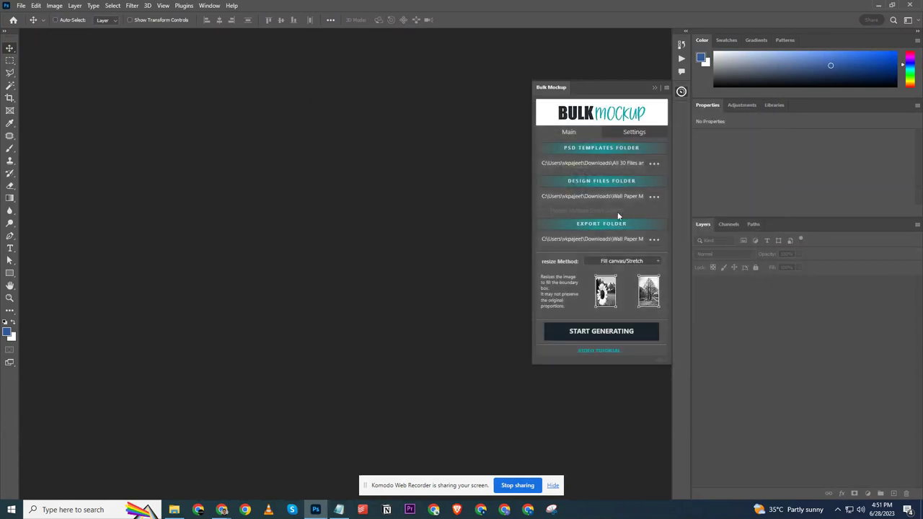
Set the Design Files Folder to Artwork resized
left_click(653, 195)
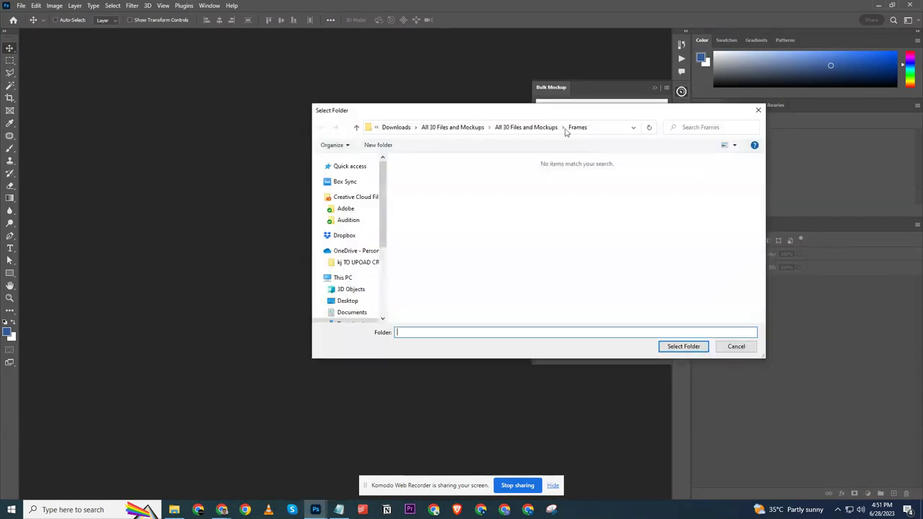
left_click(550, 127)
left_click(477, 196)
left_click(425, 194)
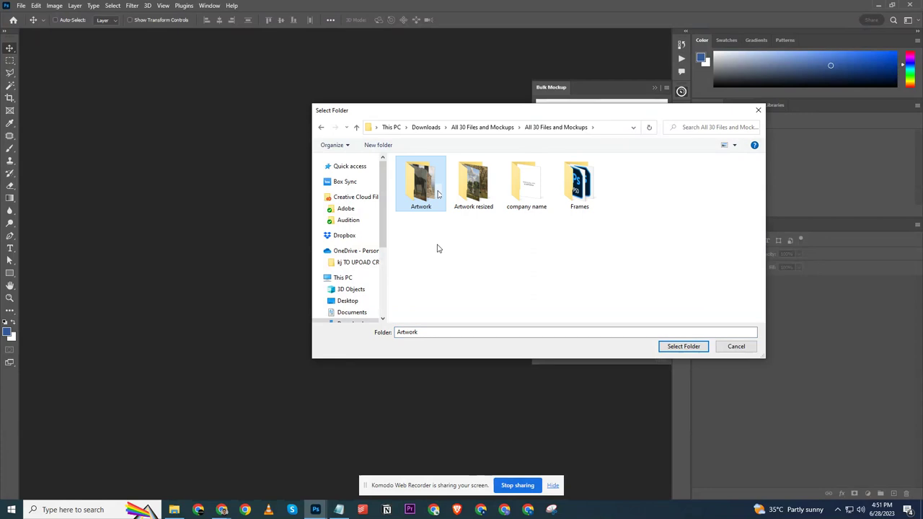
left_click(481, 196)
left_click(678, 346)
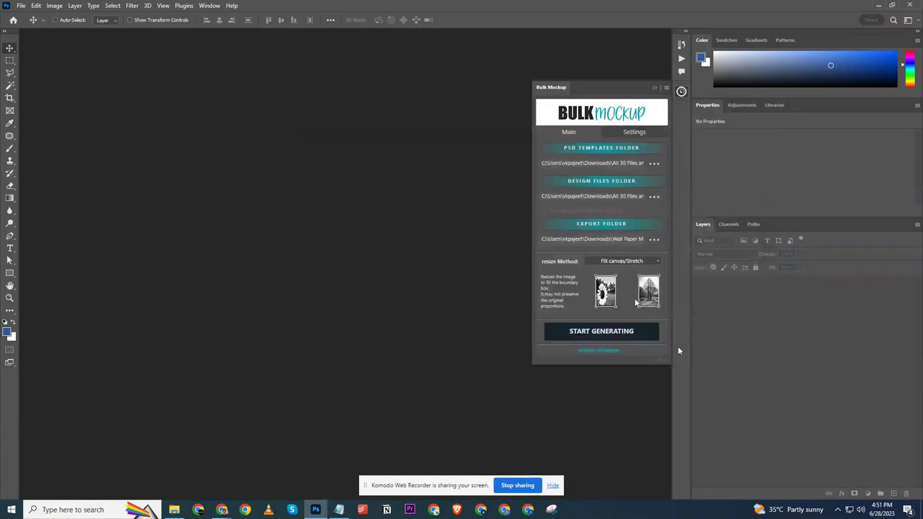
Try the crop fill option, then set the Resize Method back to Fill canvas/Stretch
left_click(604, 262)
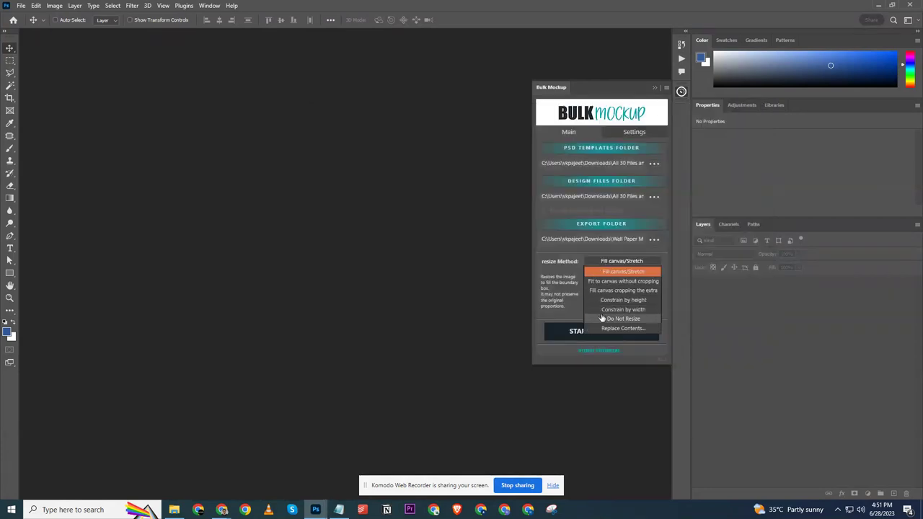
left_click(604, 264)
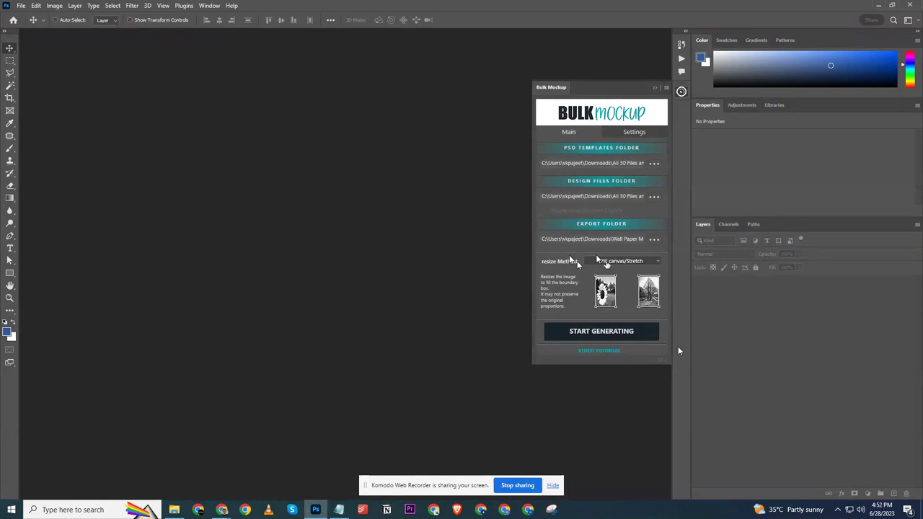
left_click(603, 263)
left_click(614, 290)
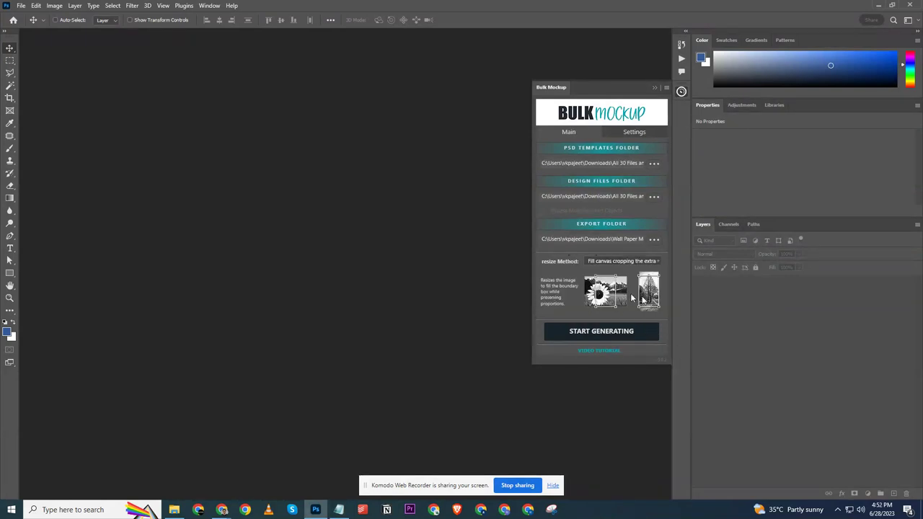
left_click(615, 262)
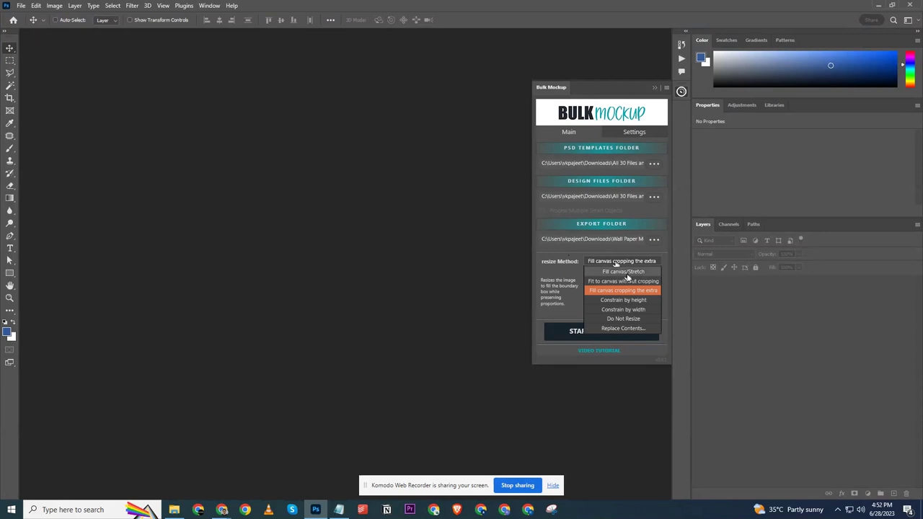
left_click(621, 271)
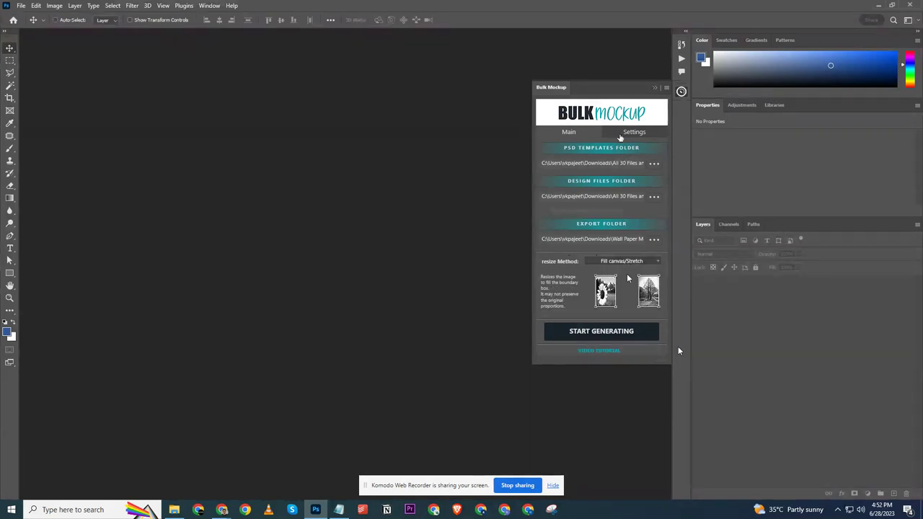
Review the Bulk Mockup Design Layer, PSD Template and Export settings, ending on sub-folder naming options
left_click(624, 134)
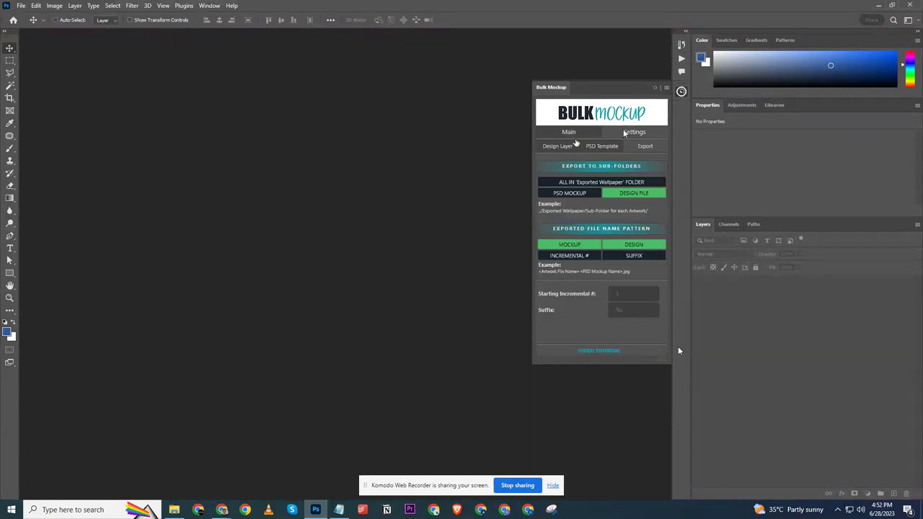
left_click(562, 147)
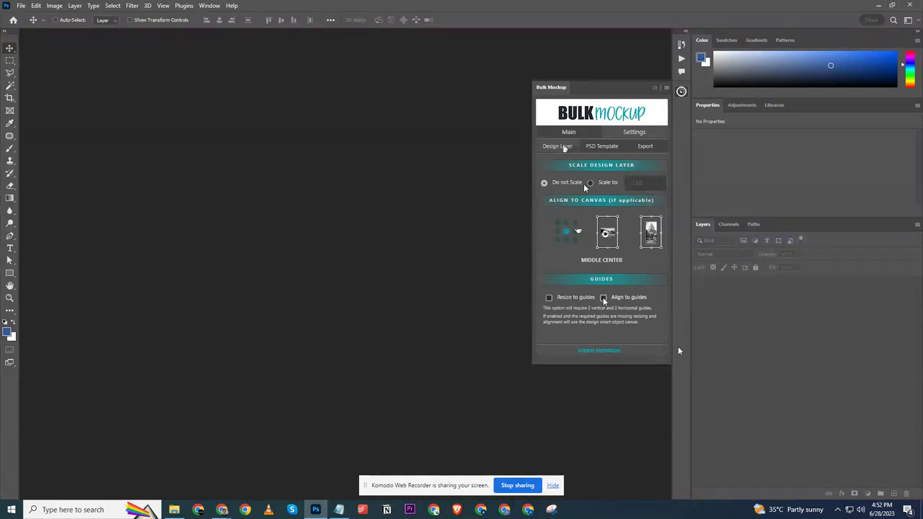
left_click(600, 148)
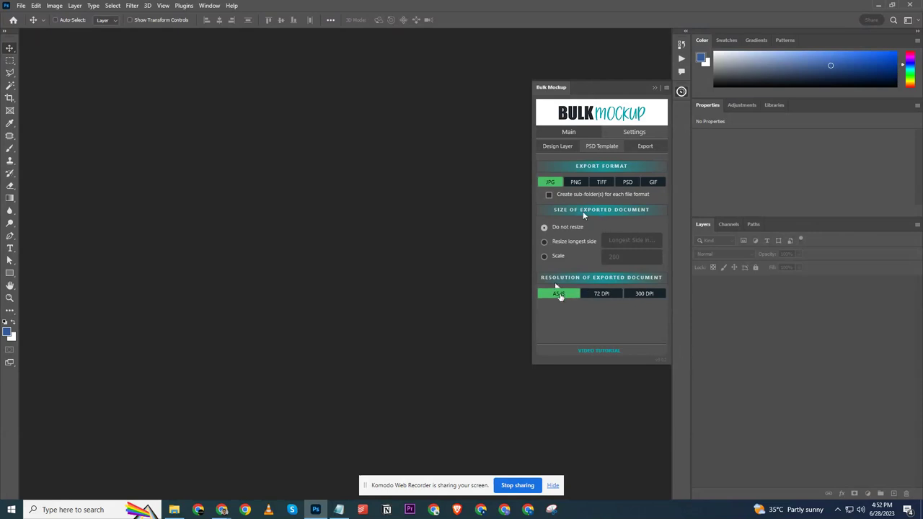
left_click(638, 147)
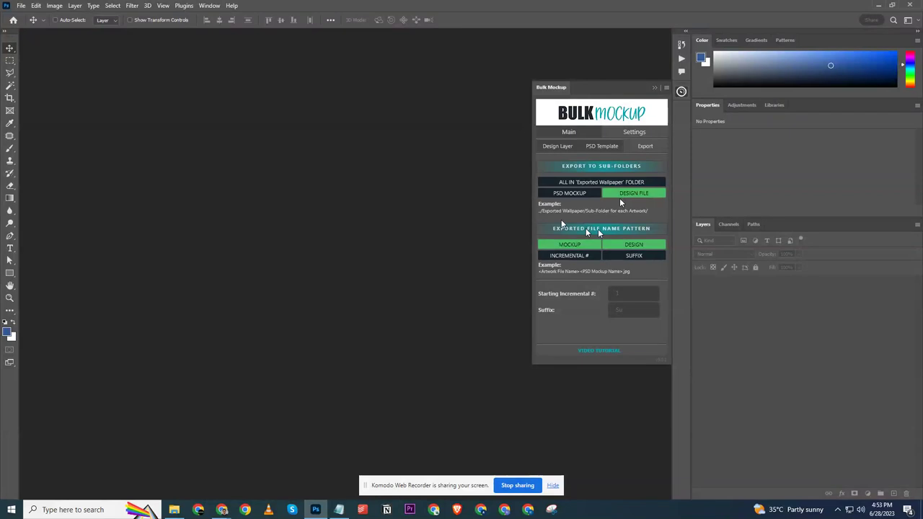
Set exported file names to MOCKUP plus DESIGN with INCREMENTAL # off, then return to Main
left_click(634, 247)
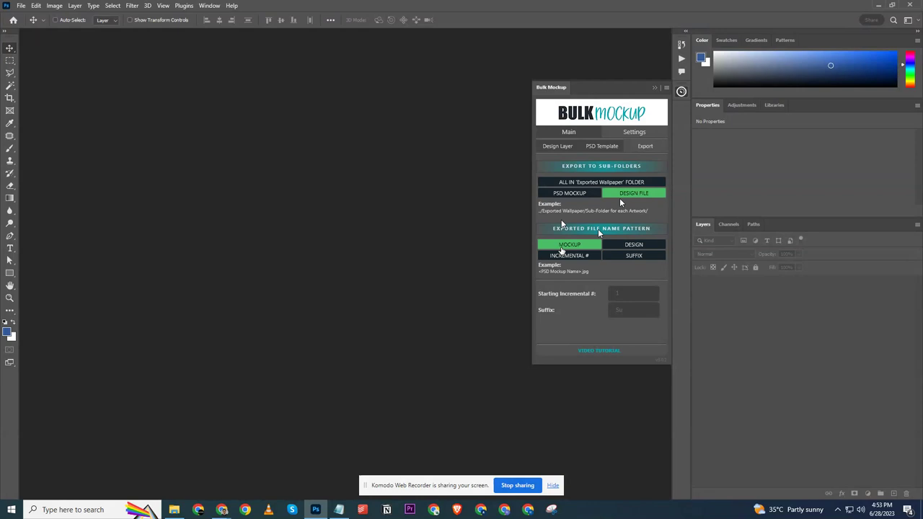
left_click(562, 249)
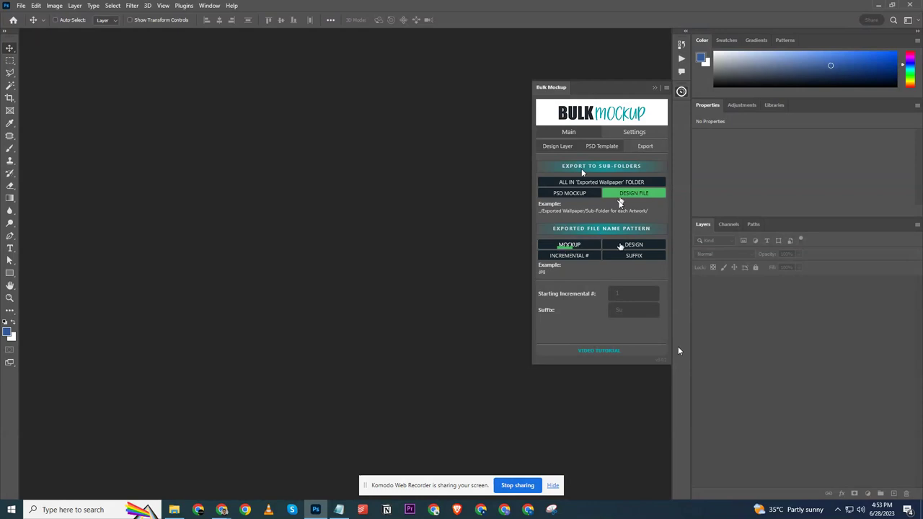
left_click(613, 244)
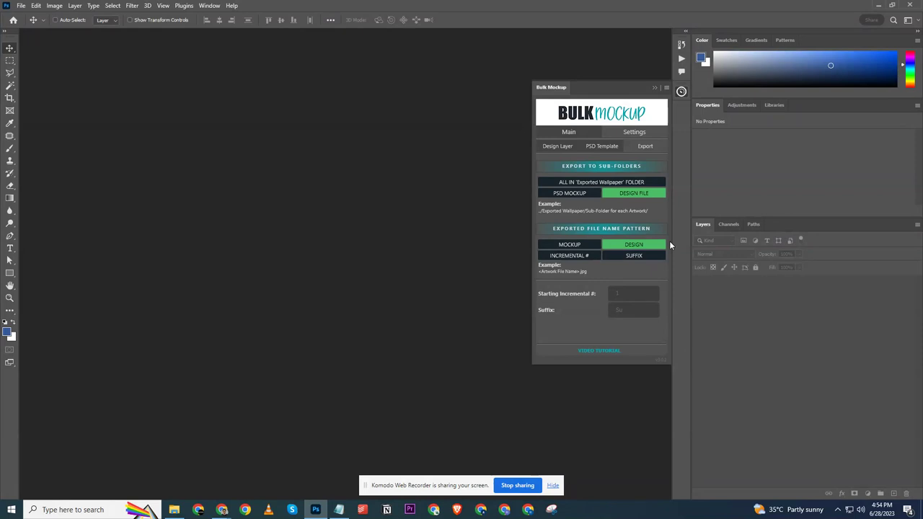
left_click(579, 245)
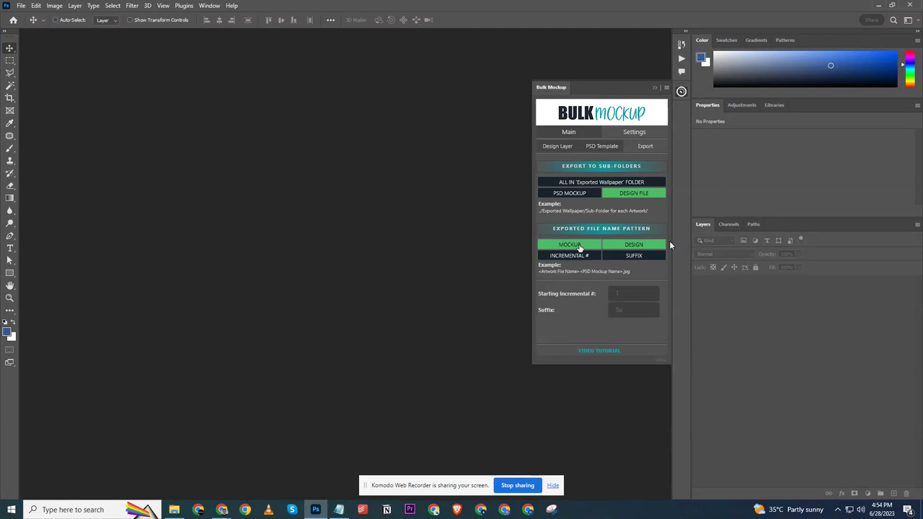
left_click(578, 247)
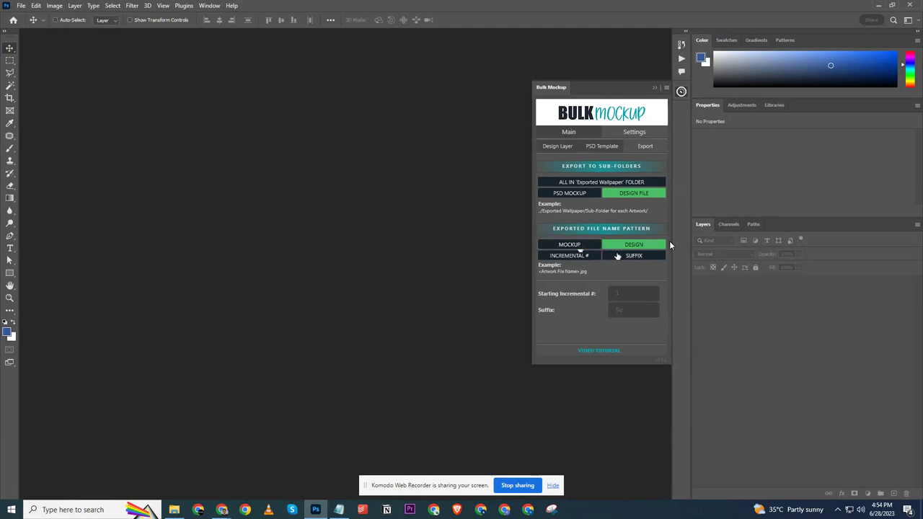
left_click(573, 256)
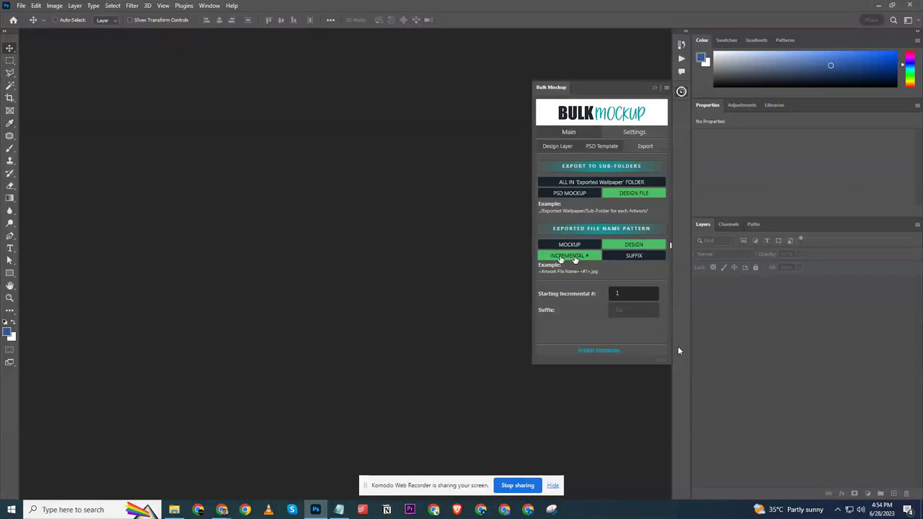
left_click(570, 256)
left_click(566, 245)
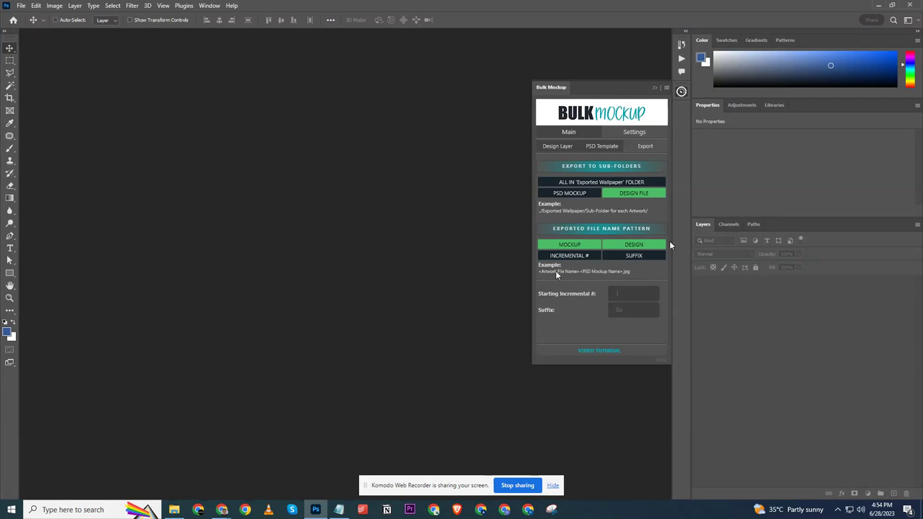
left_click(568, 132)
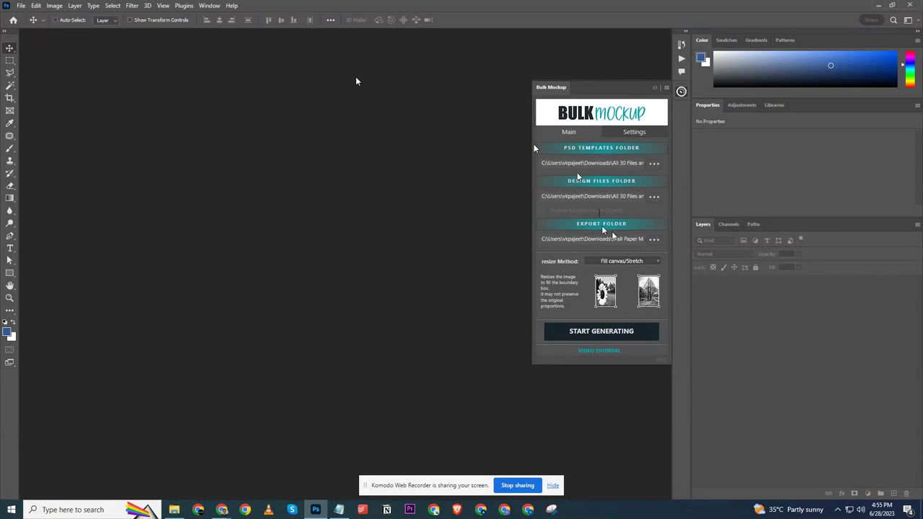
Create an 'Exported Mockups' folder in All 30 Files and Mockups and set it as export folder
left_click(653, 239)
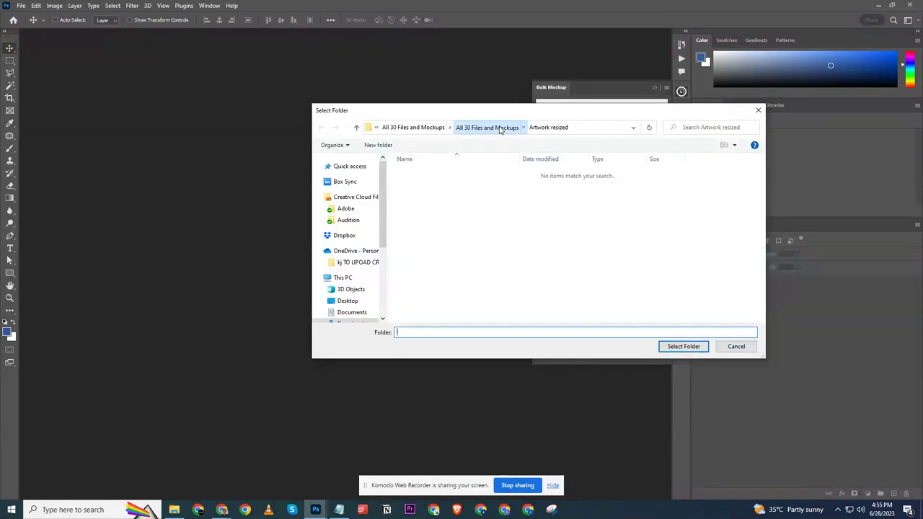
left_click(487, 128)
left_click(375, 145)
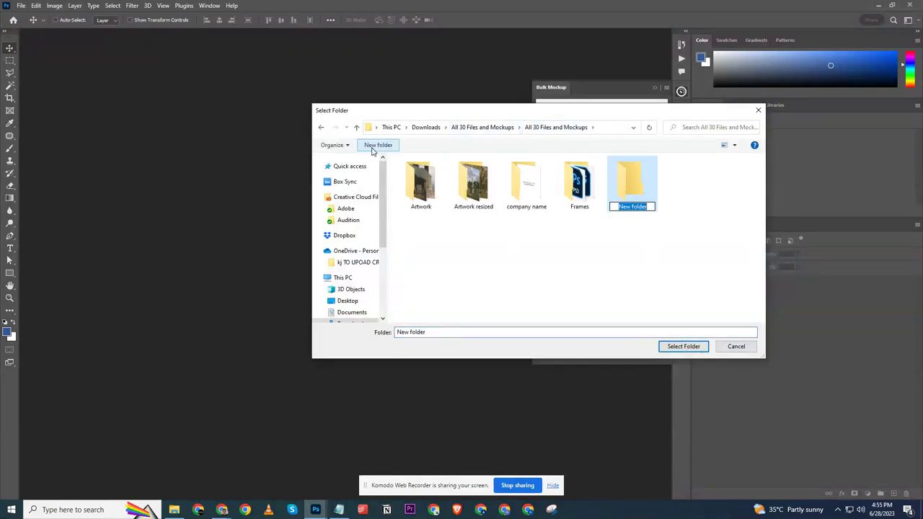
type("Expored")
key("BackSpace")
key("BackSpace")
type("ted")
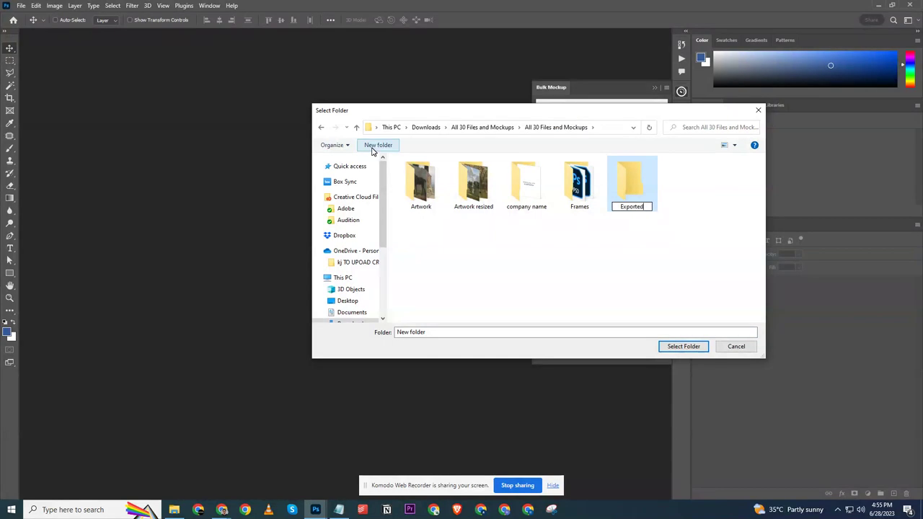
type(" Mo")
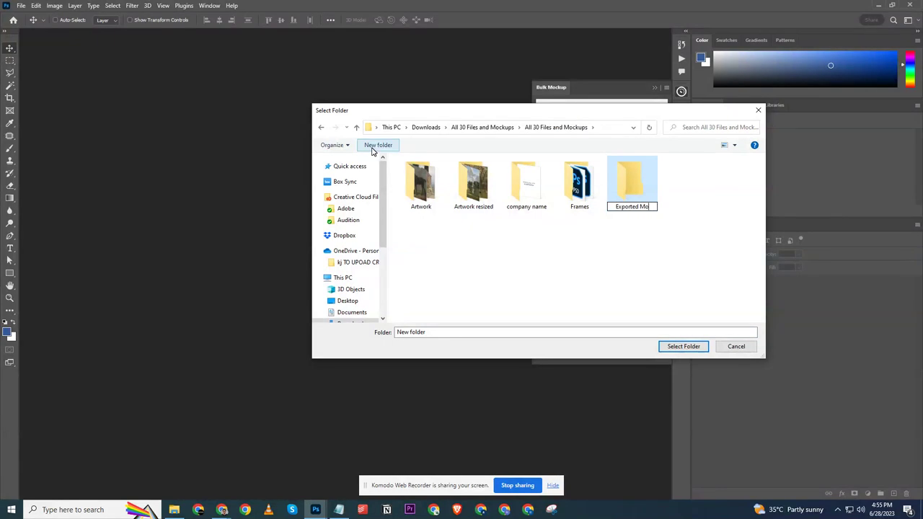
type("ckups")
key("Return")
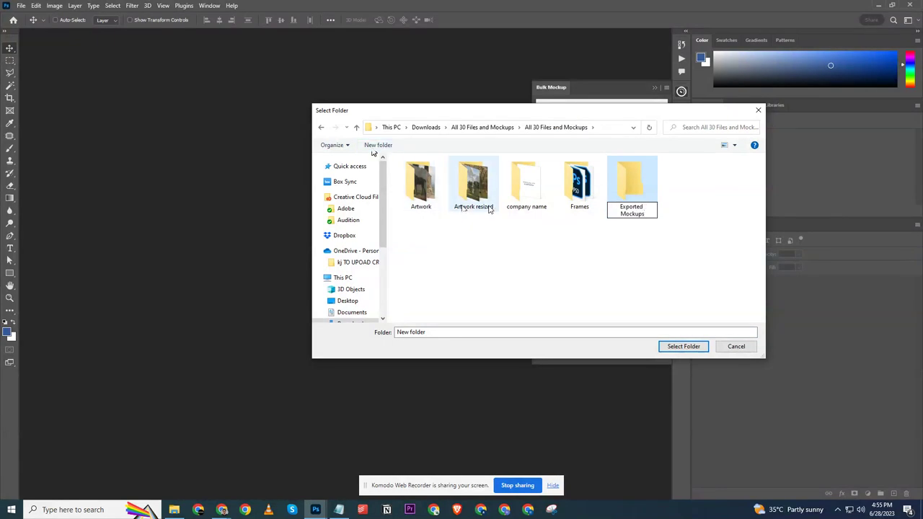
left_click(585, 186)
left_click(689, 346)
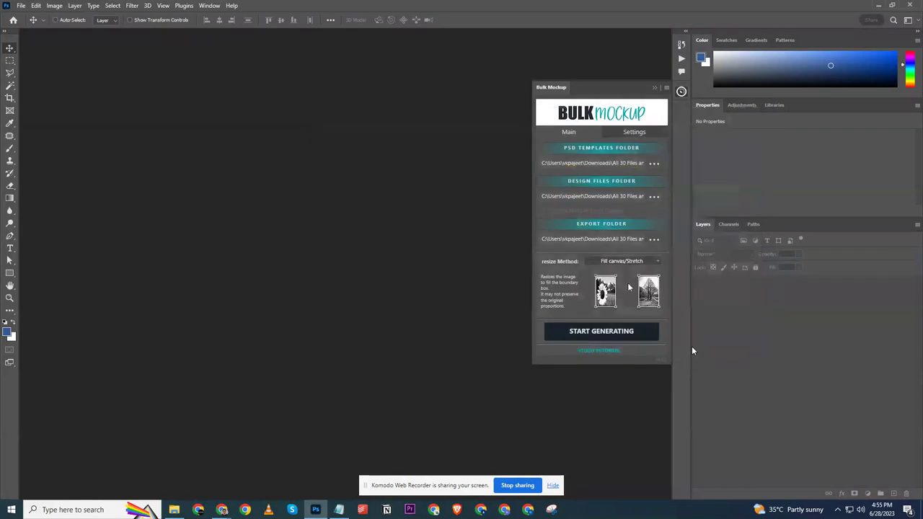
Recheck the export naming settings and start generating all the mockups
left_click(621, 135)
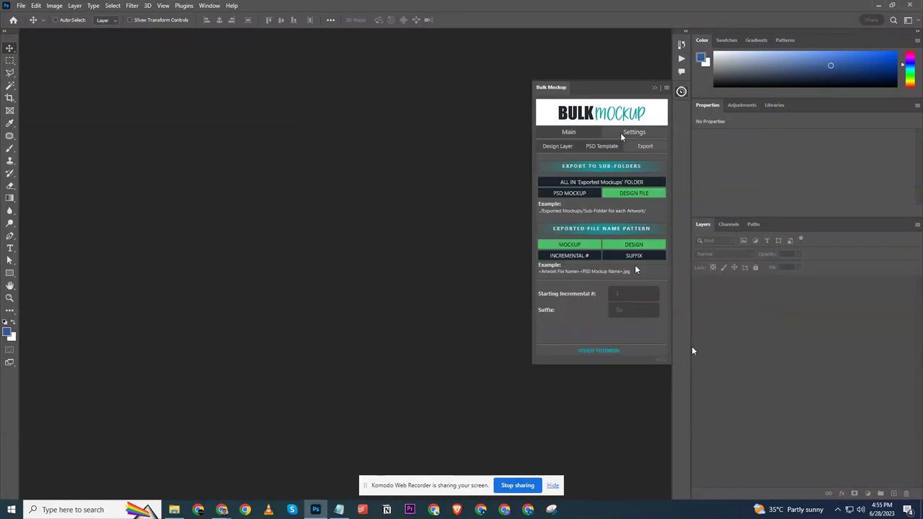
left_click(585, 132)
left_click(624, 332)
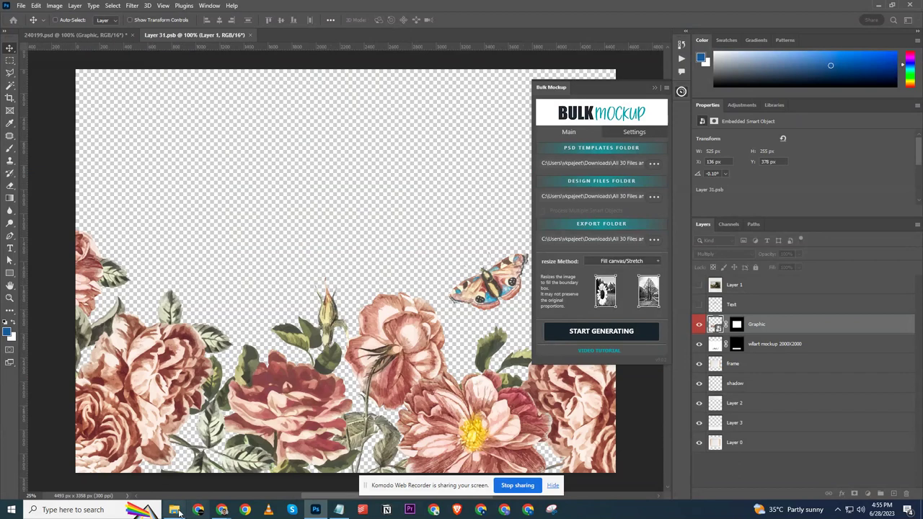
Bring File Explorer forward and open Exported Mockups, then the 30024dr folder
left_click(173, 509)
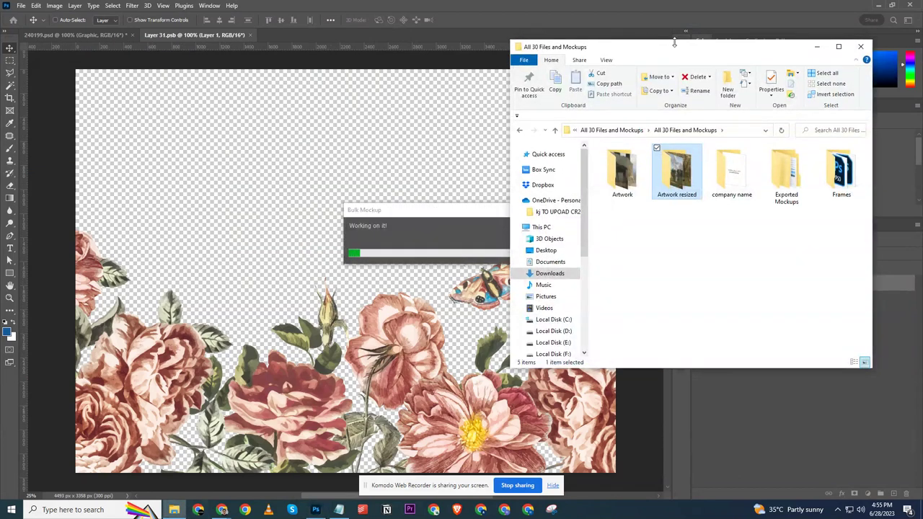
left_click_drag(676, 48, 534, 54)
double_click(646, 165)
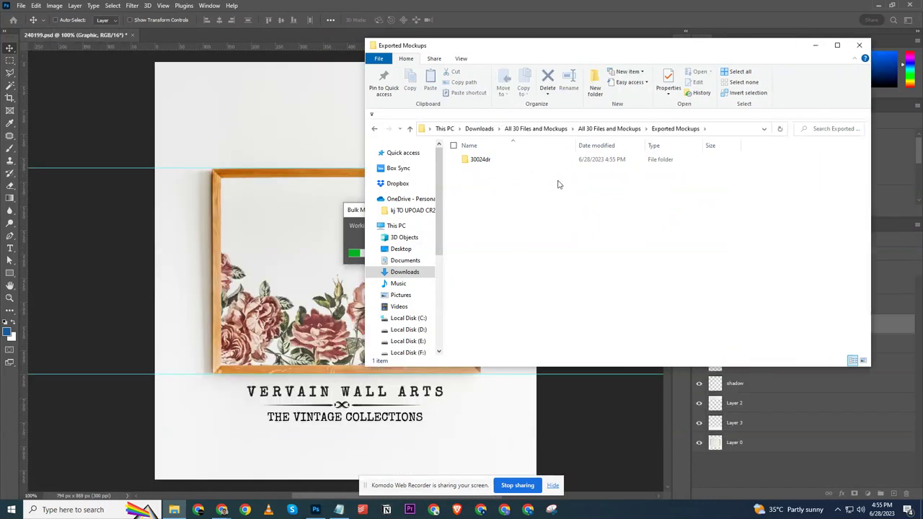
left_click(562, 160)
double_click(495, 162)
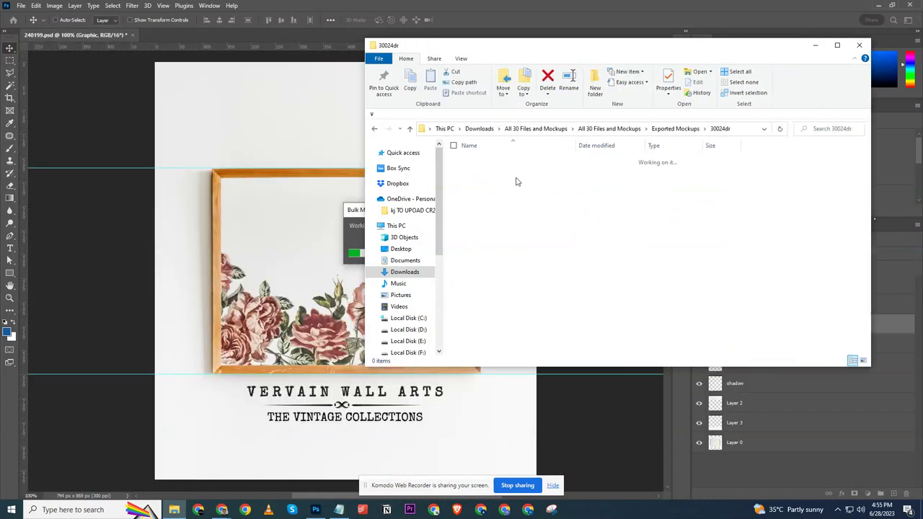
View the generated 30024dr-240199.jpg mockup and close the image viewer
left_click(684, 131)
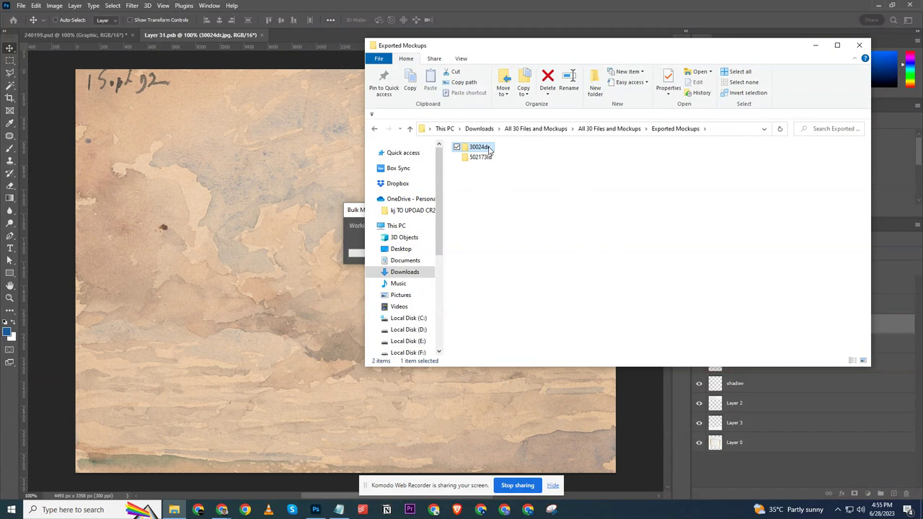
double_click(568, 208)
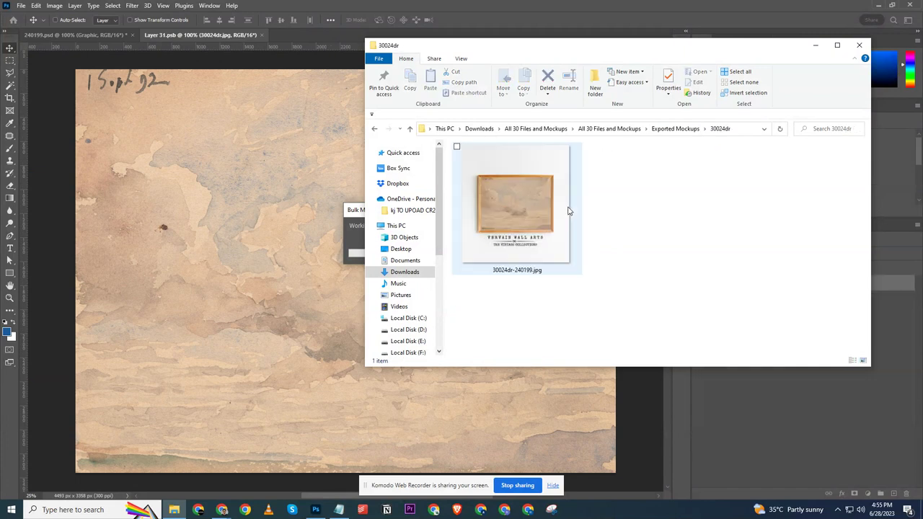
double_click(530, 209)
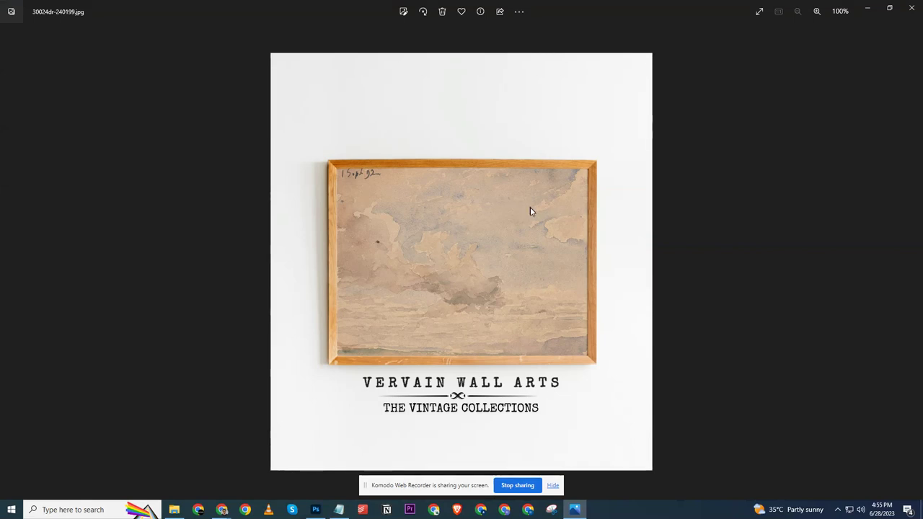
left_click(910, 9)
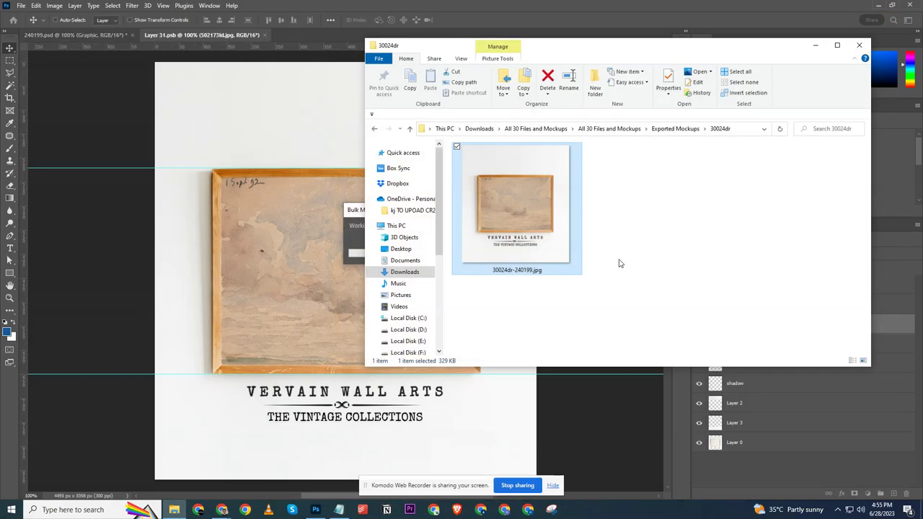
Open the 504867ld folder and reposition the Explorer window
left_click(675, 129)
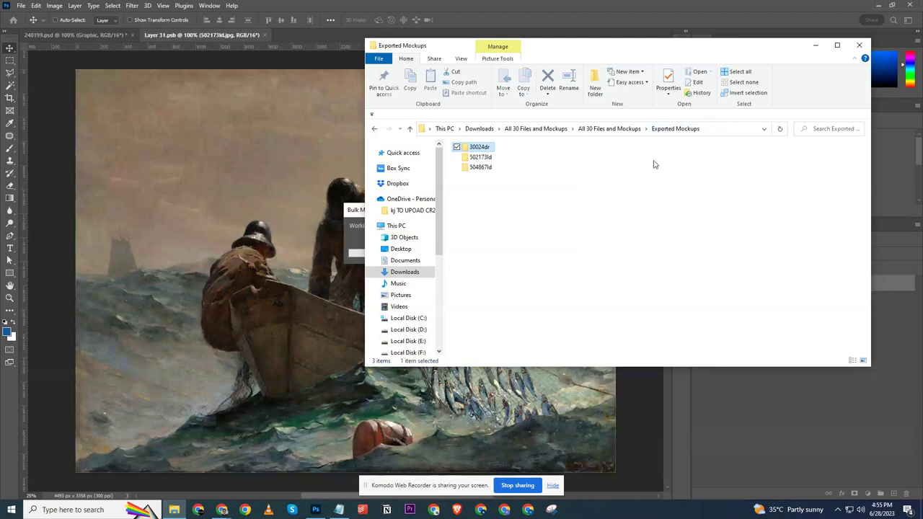
double_click(480, 166)
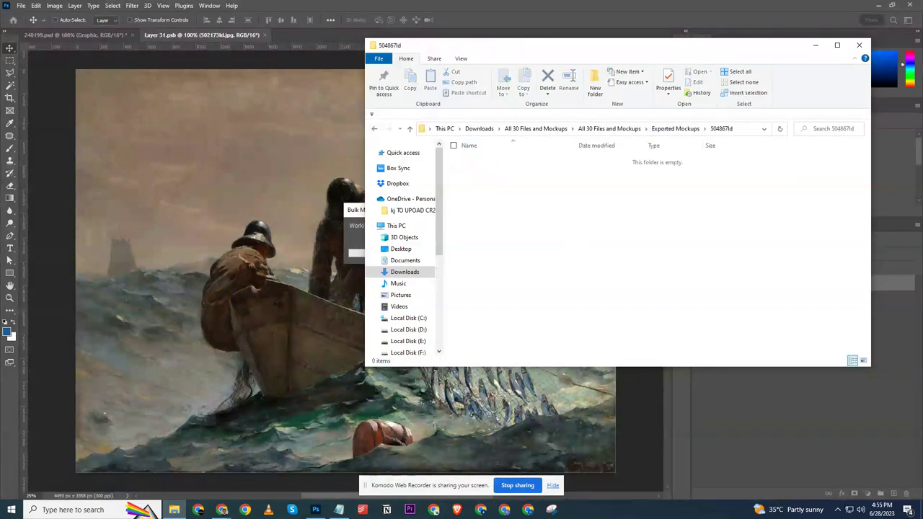
key("super")
key("super")
left_click_drag(613, 48, 558, 109)
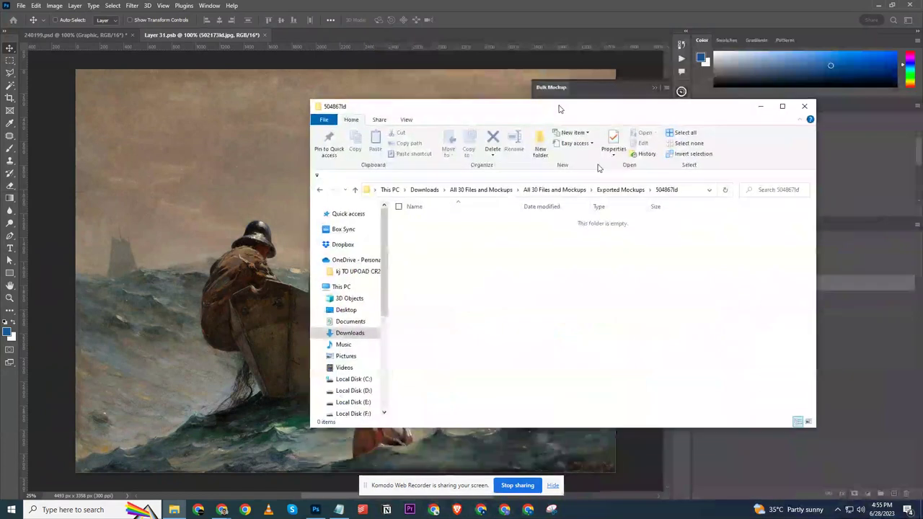
left_click_drag(616, 115, 599, 90)
Check the 502173ld and 504867ld mockups, then open the new 505308ld folder
left_click(601, 168)
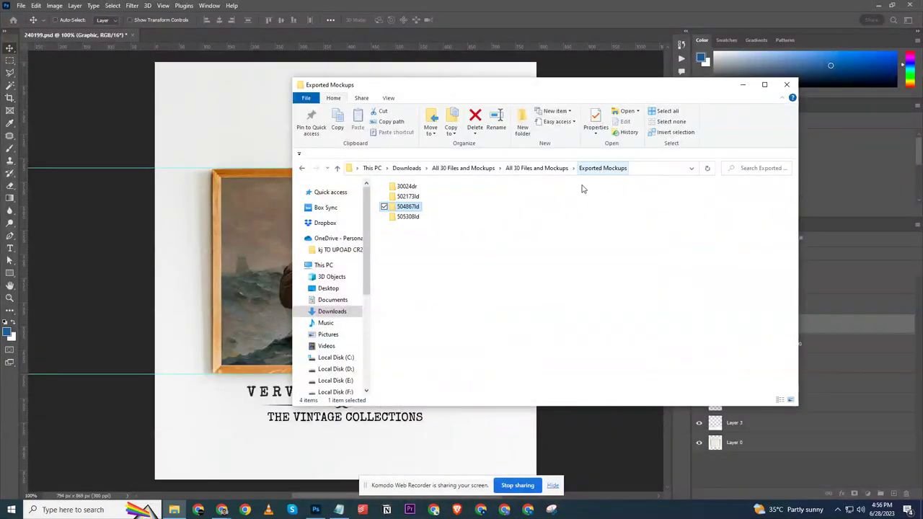
double_click(404, 197)
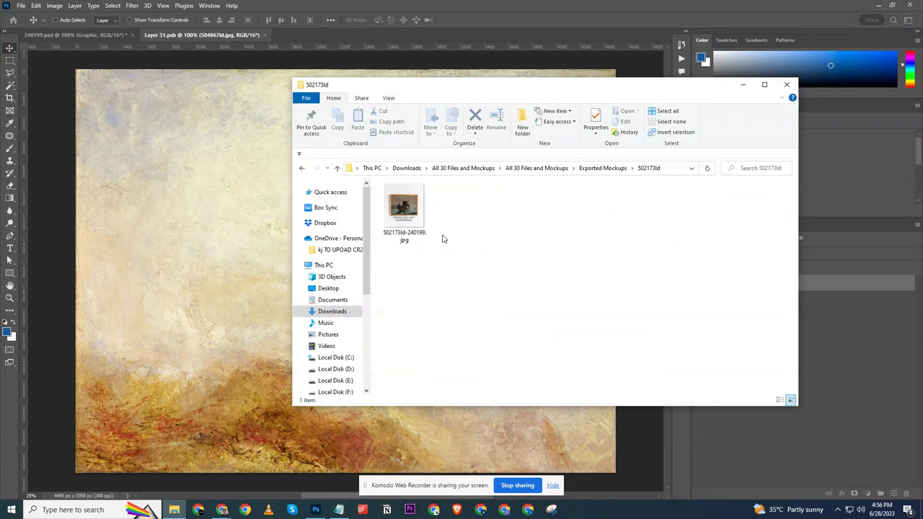
key("super")
key("super")
left_click(603, 168)
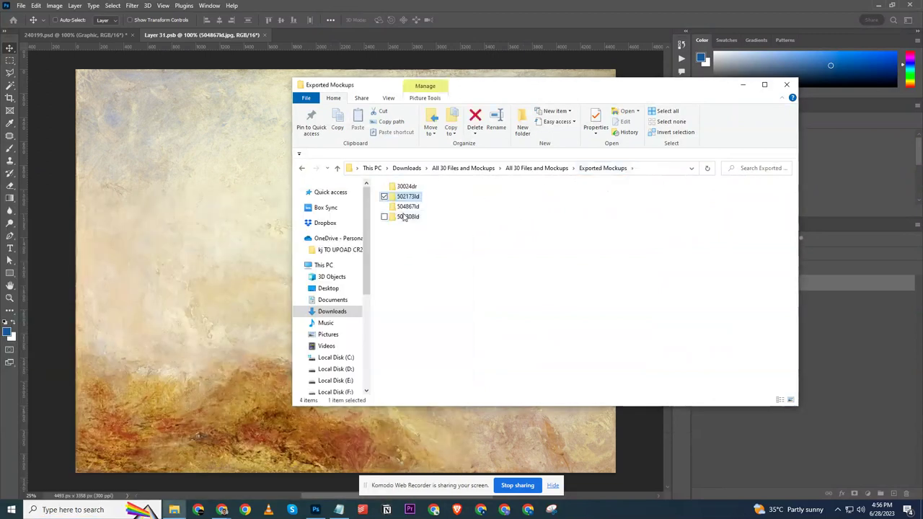
double_click(408, 206)
key("super")
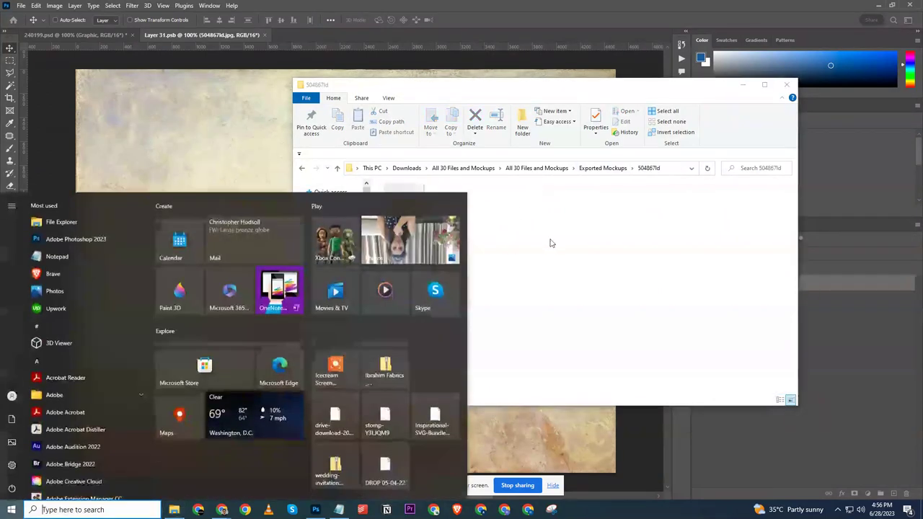
key("super")
scroll(556, 247, "up", 3, "ctrl")
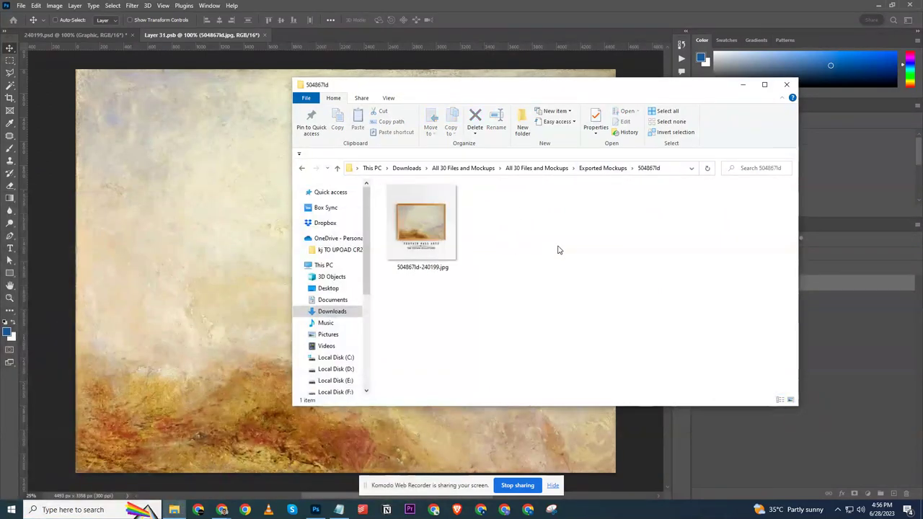
left_click(603, 168)
double_click(407, 216)
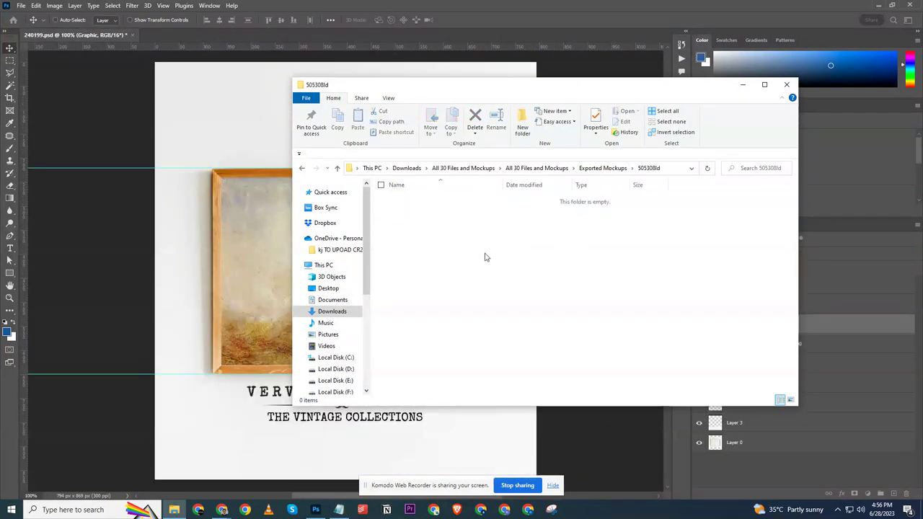
Return to Exported Mockups and narrow the Explorer window to reveal the progress dialog
left_click(613, 168)
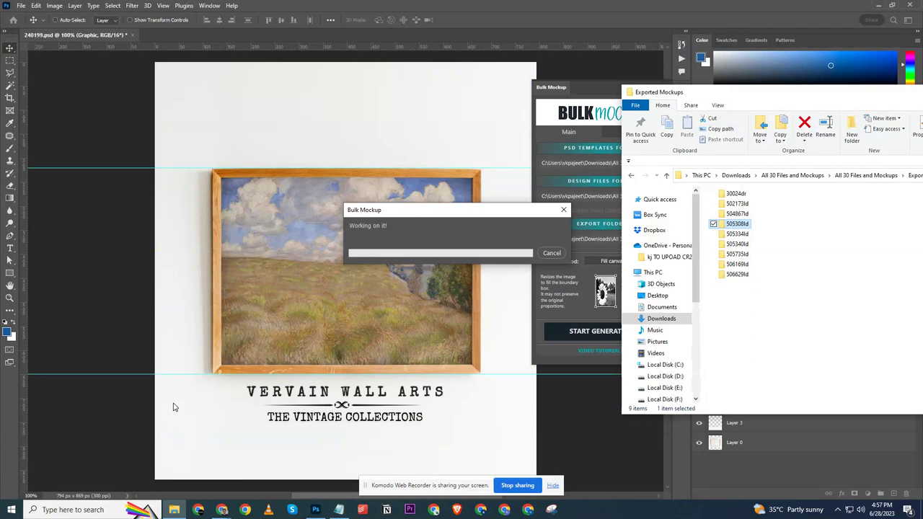
left_click_drag(808, 94, 528, 98)
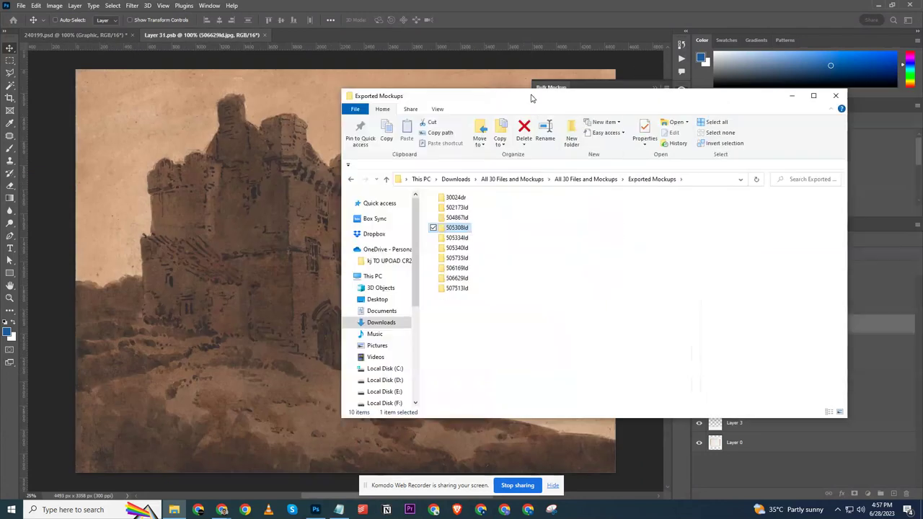
left_click_drag(851, 230, 629, 229)
left_click_drag(520, 104, 778, 90)
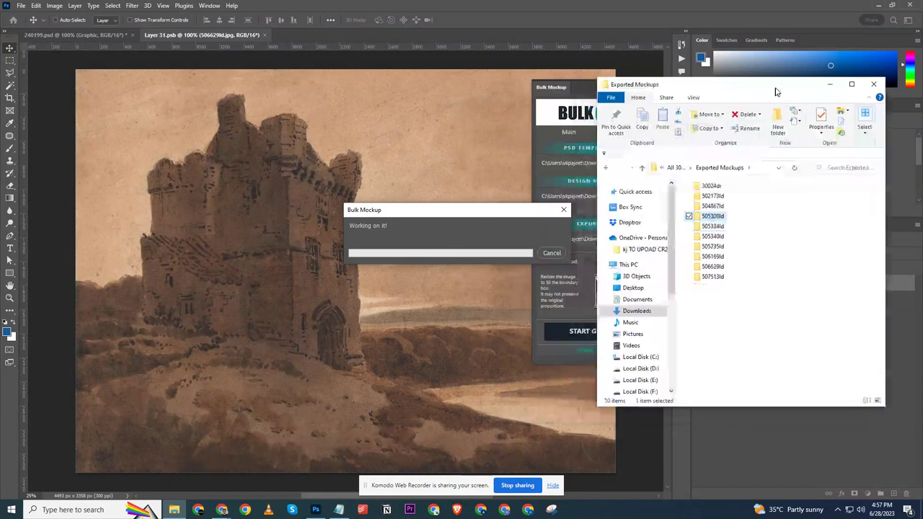
Open folder 507513ld to check its mockup, then return to Exported Mockups
left_click(804, 331)
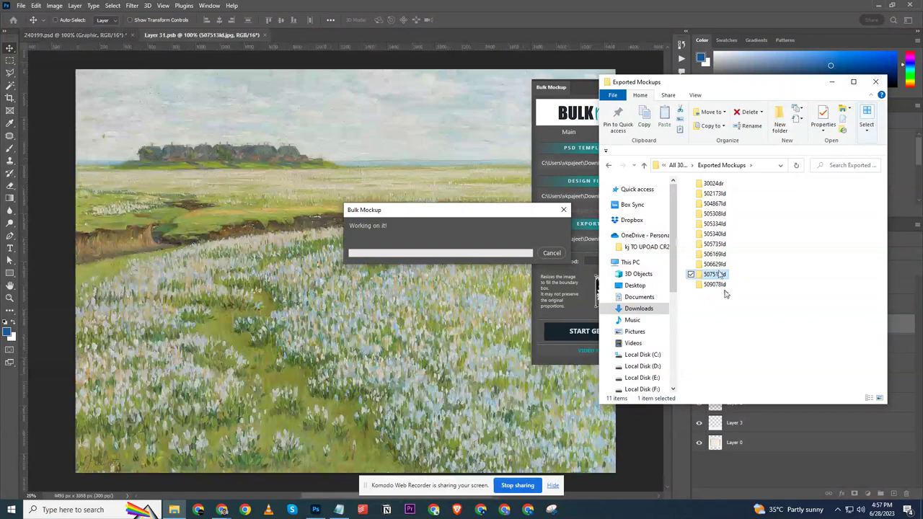
left_click(720, 286)
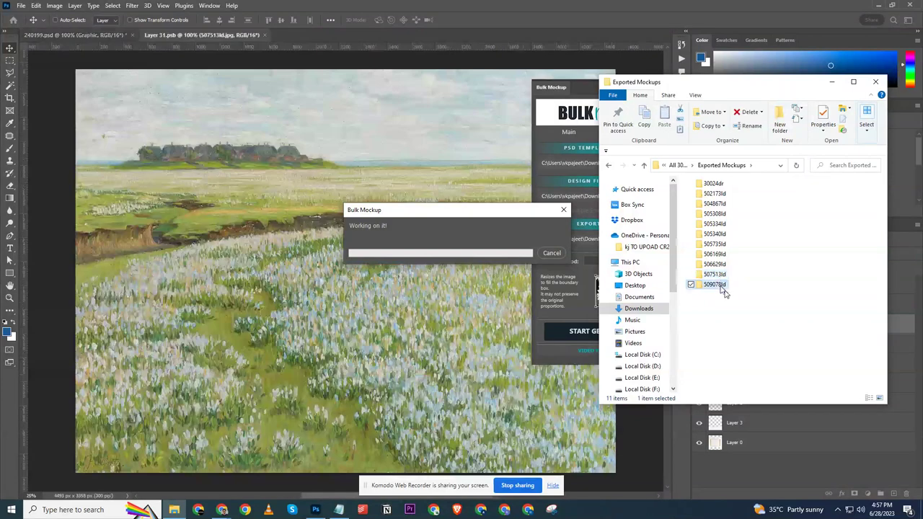
double_click(721, 275)
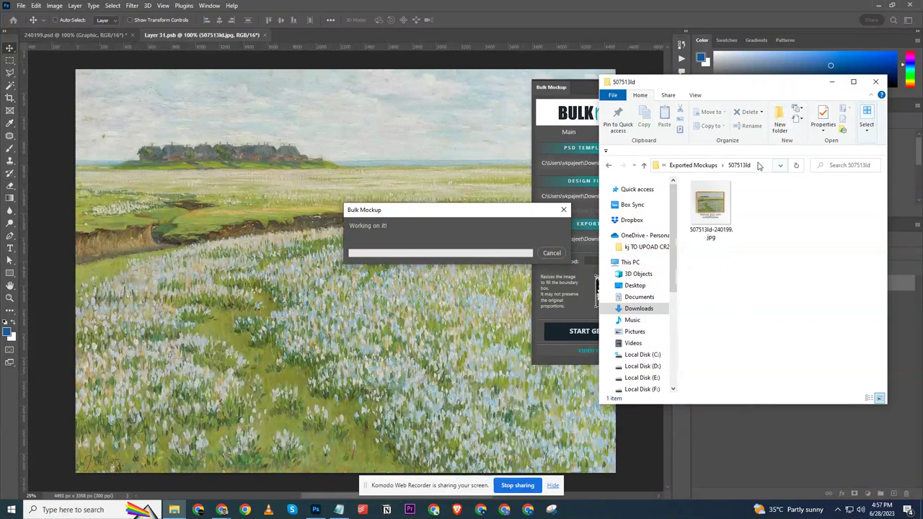
left_click(693, 165)
left_click(787, 330)
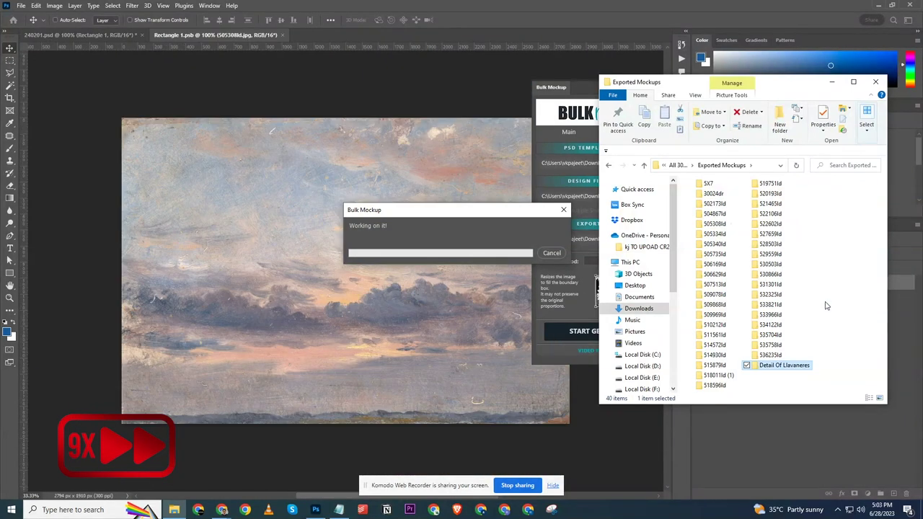
Spot-check the 30024dr and SX7 folders while the Bulk Mockup batch finishes
double_click(714, 193)
key("alt+Left")
double_click(714, 204)
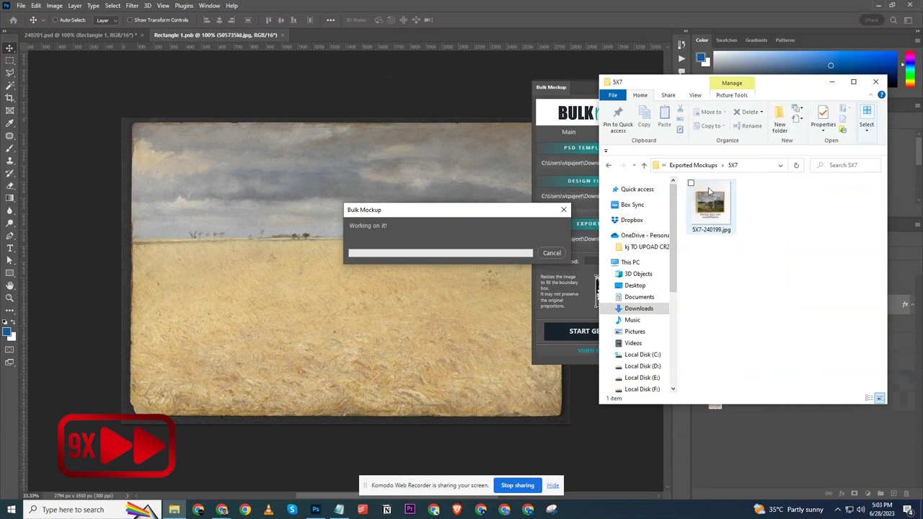
key("alt+Left")
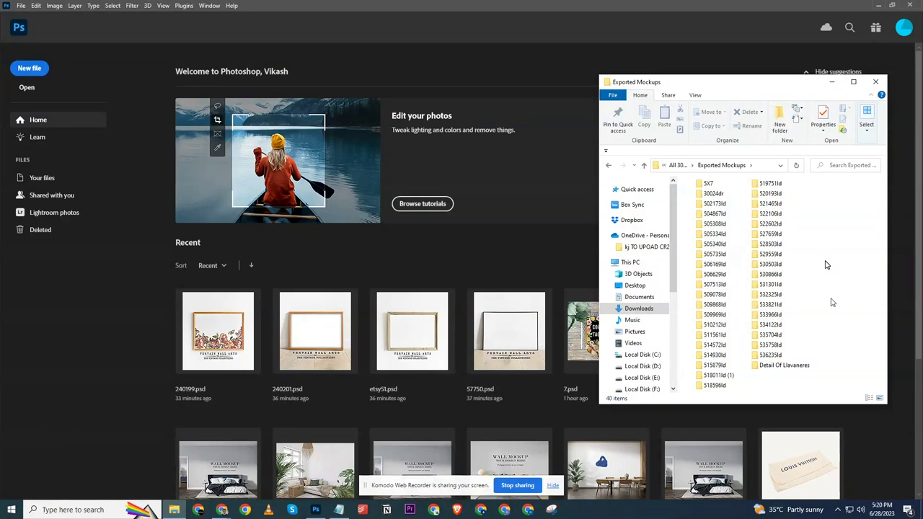
Maximize the Explorer window and show the 40 mockup folders as large thumbnails
left_click_drag(766, 88, 556, 80)
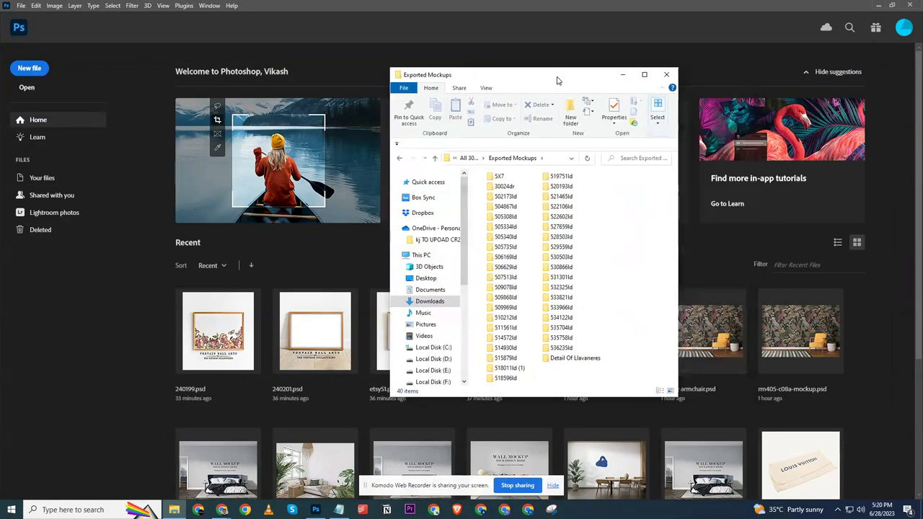
double_click(556, 80)
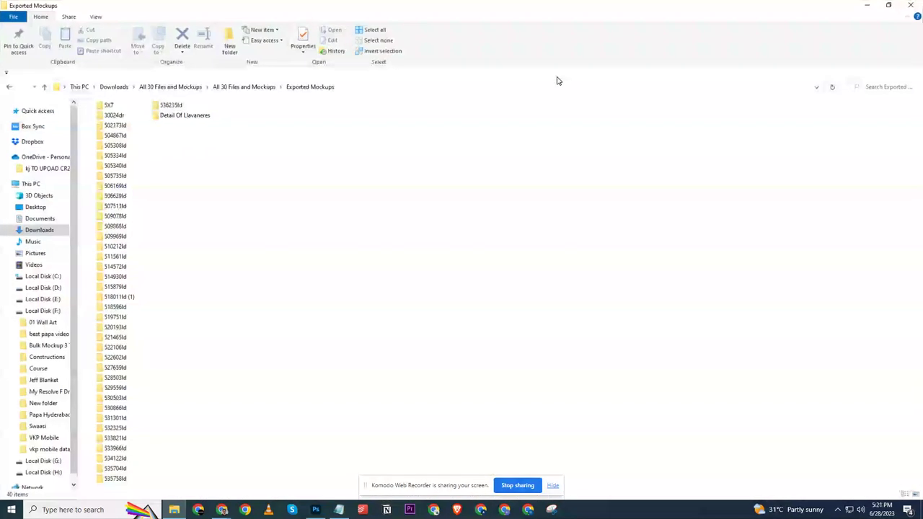
left_click(914, 494)
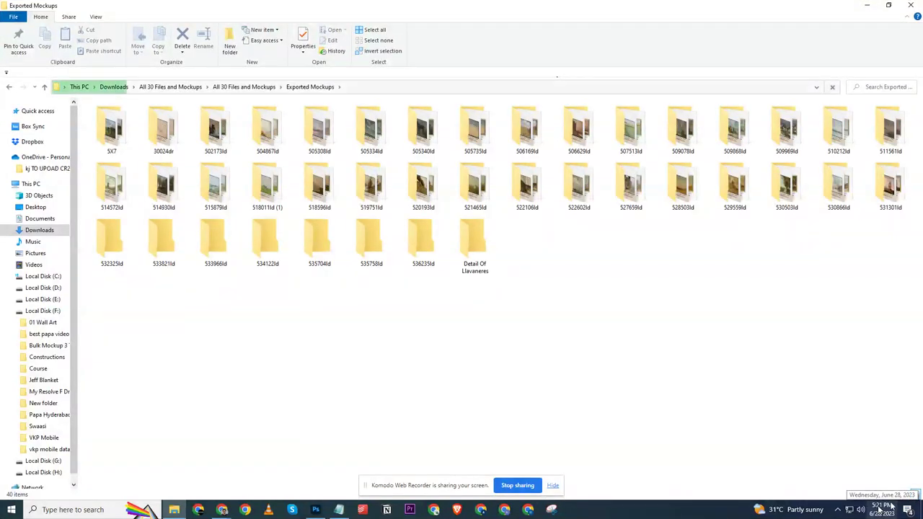
scroll(599, 339, "up", 2)
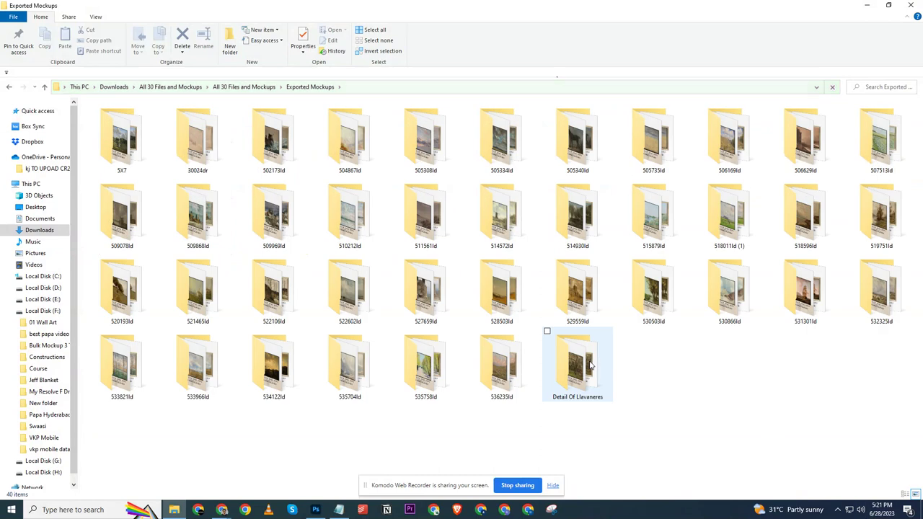
scroll(531, 312, "down", 2)
Inspect the four mockups in 30024dr, including 30024dr-etsy51.jpg, then go back up
double_click(202, 137)
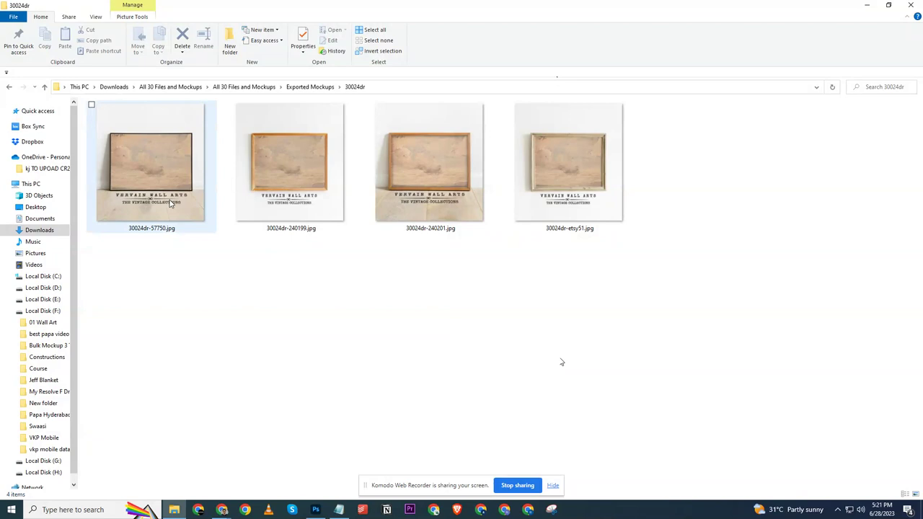
left_click(535, 219)
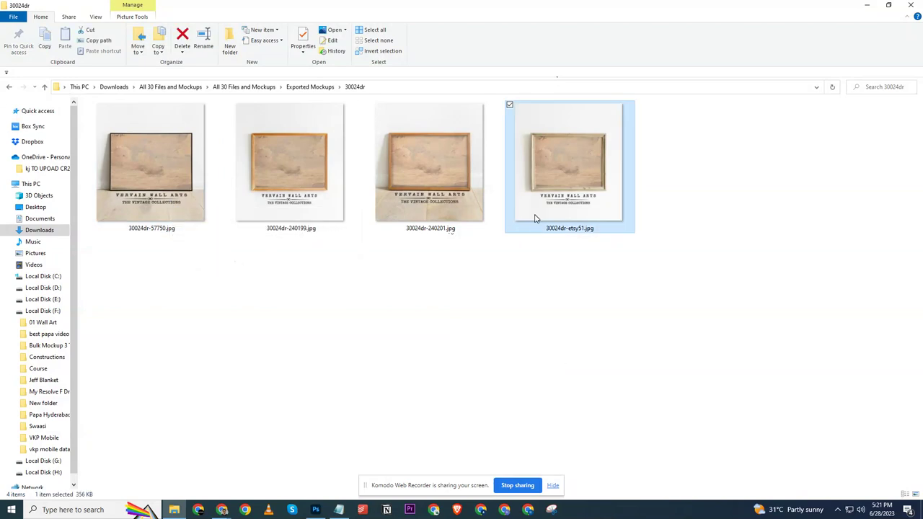
left_click(296, 86)
Browse the Artwork resized folder, selecting 505340ld.jpg and 529559ld.jpg
left_click(258, 86)
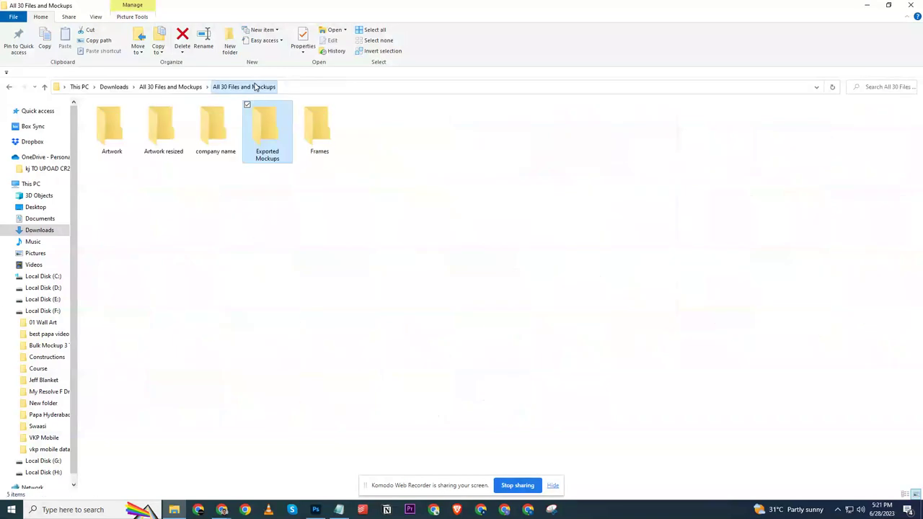
double_click(163, 129)
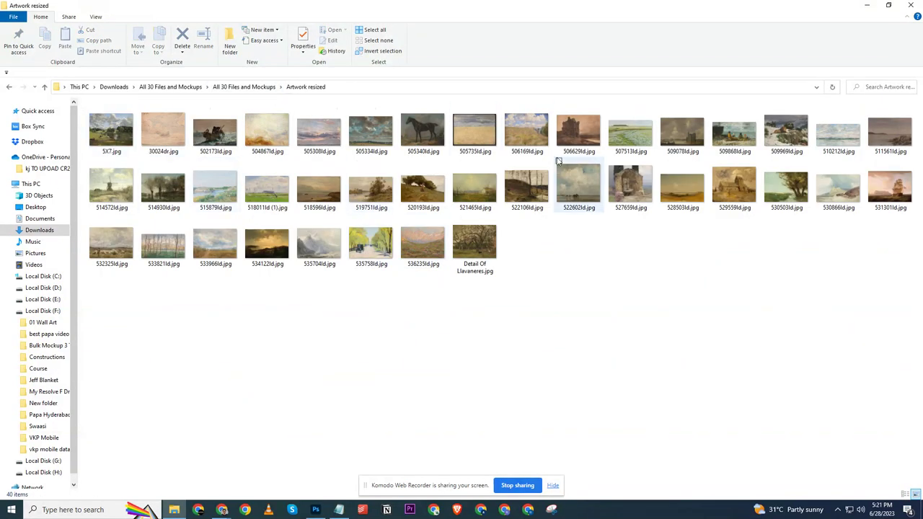
left_click(243, 87)
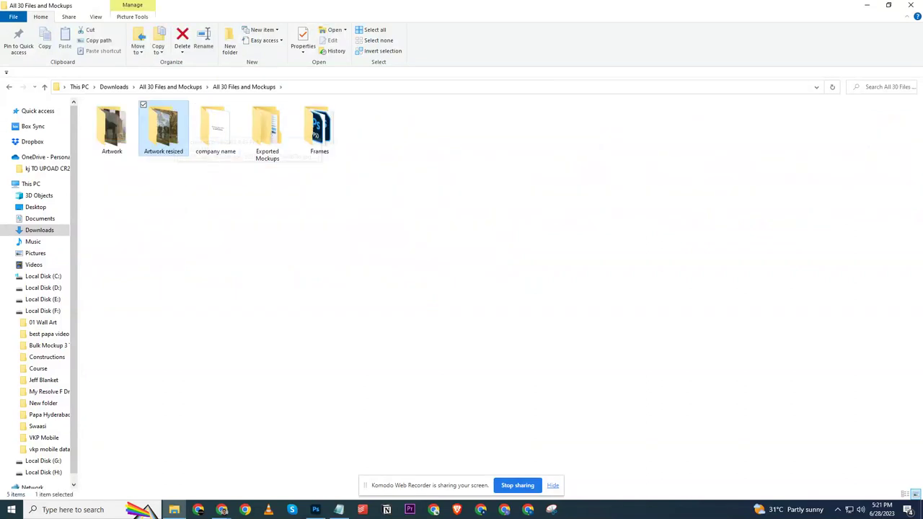
double_click(175, 132)
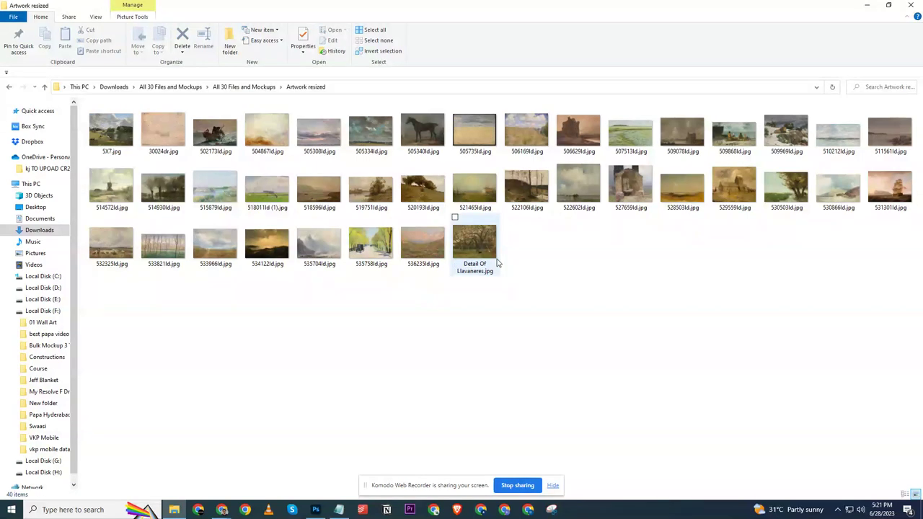
left_click(422, 137)
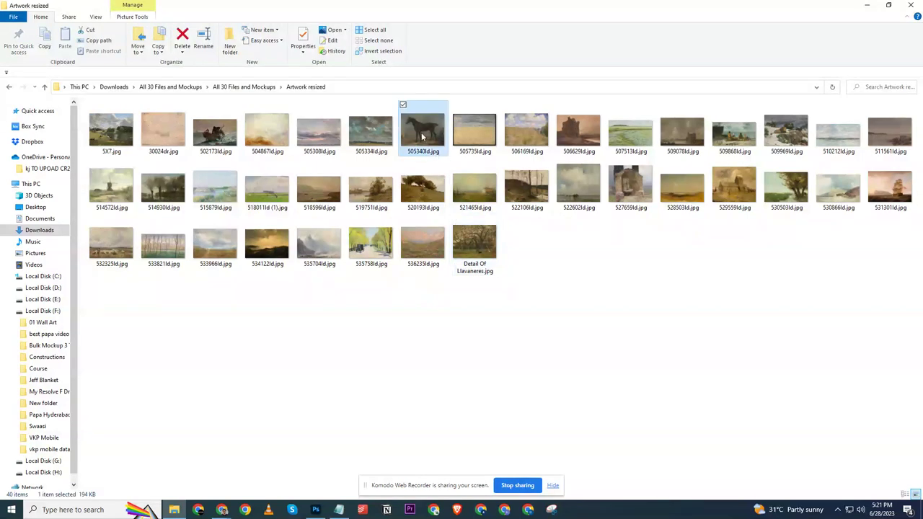
left_click(716, 176)
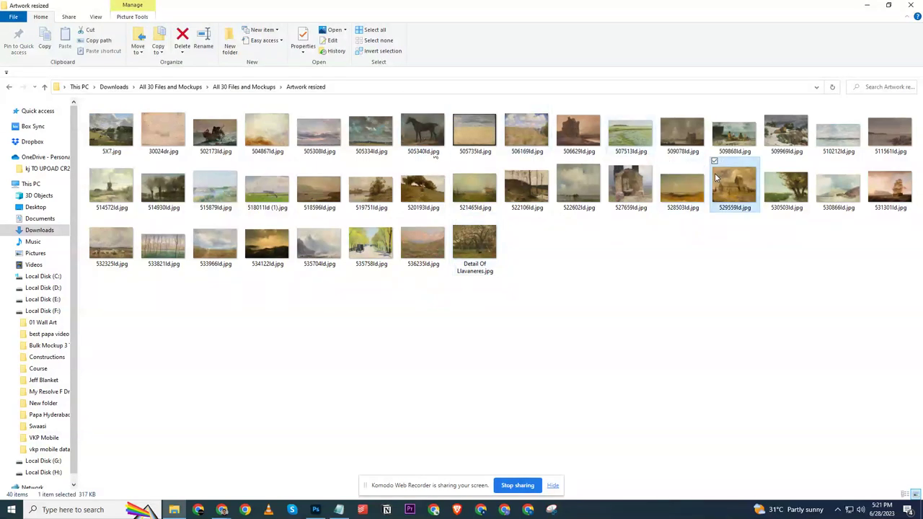
Open Exported Mockups, change the folder view, and open the 30024dr folder
left_click(264, 89)
double_click(266, 130)
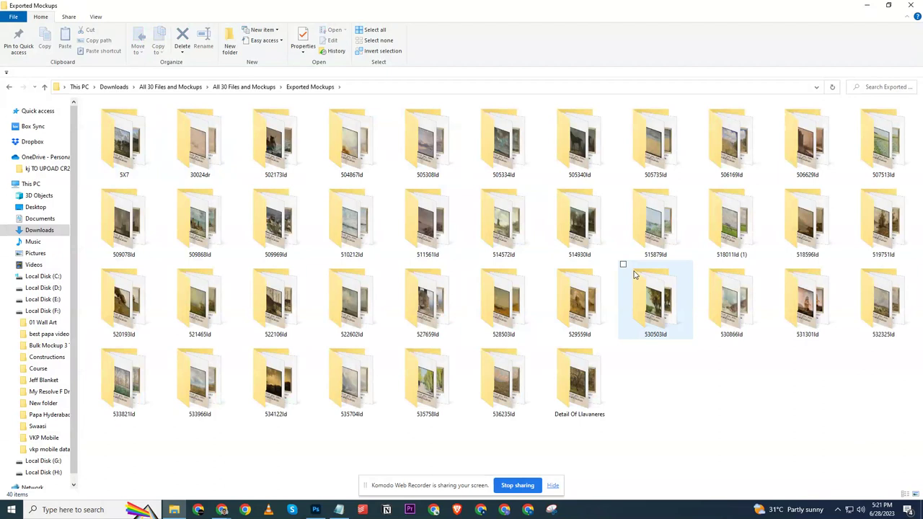
left_click(905, 493)
double_click(276, 127)
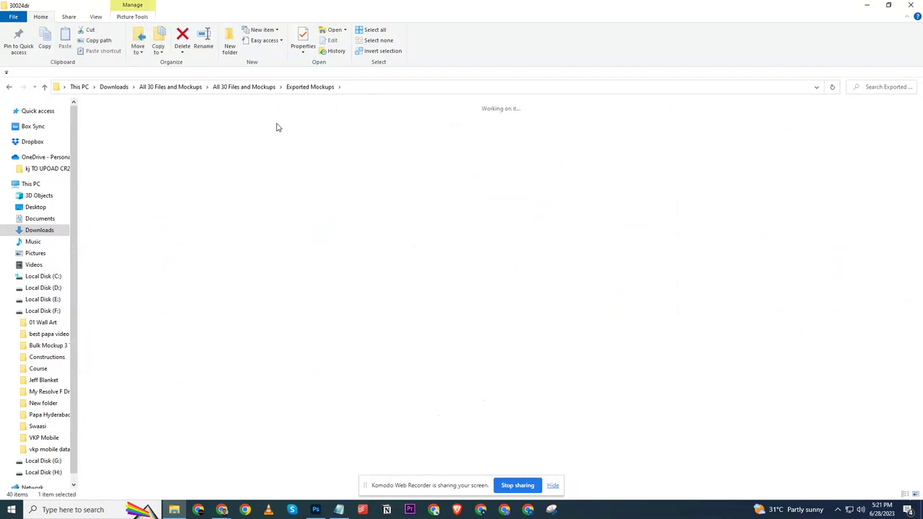